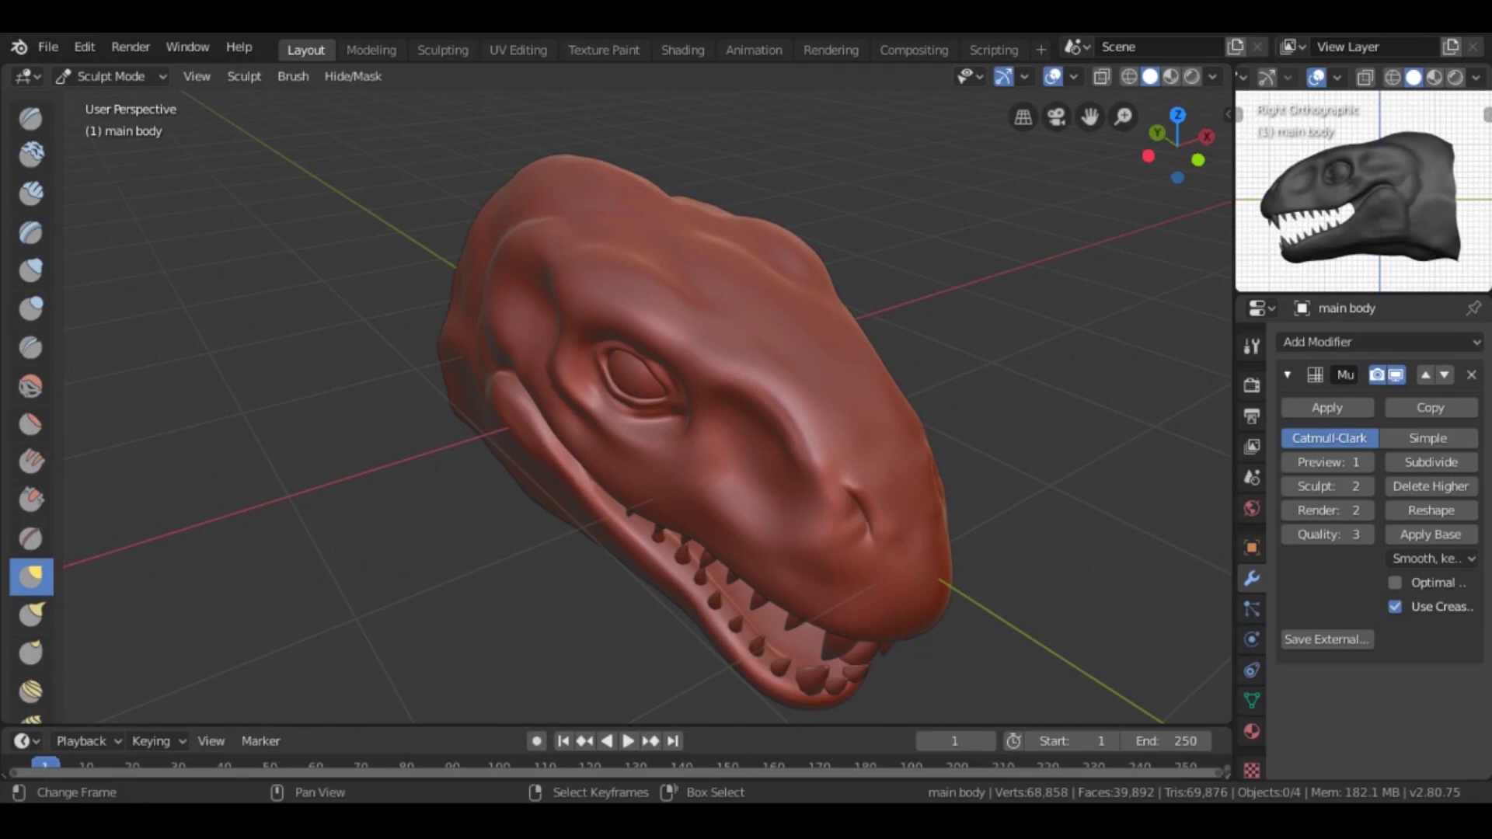
Step: Show the wireframe overlay to inspect the head's mesh from the side, then hide it
mouse_move(778, 435)
middle_mouse_down()
mouse_move(838, 457)
mouse_move(934, 233)
middle_mouse_up()
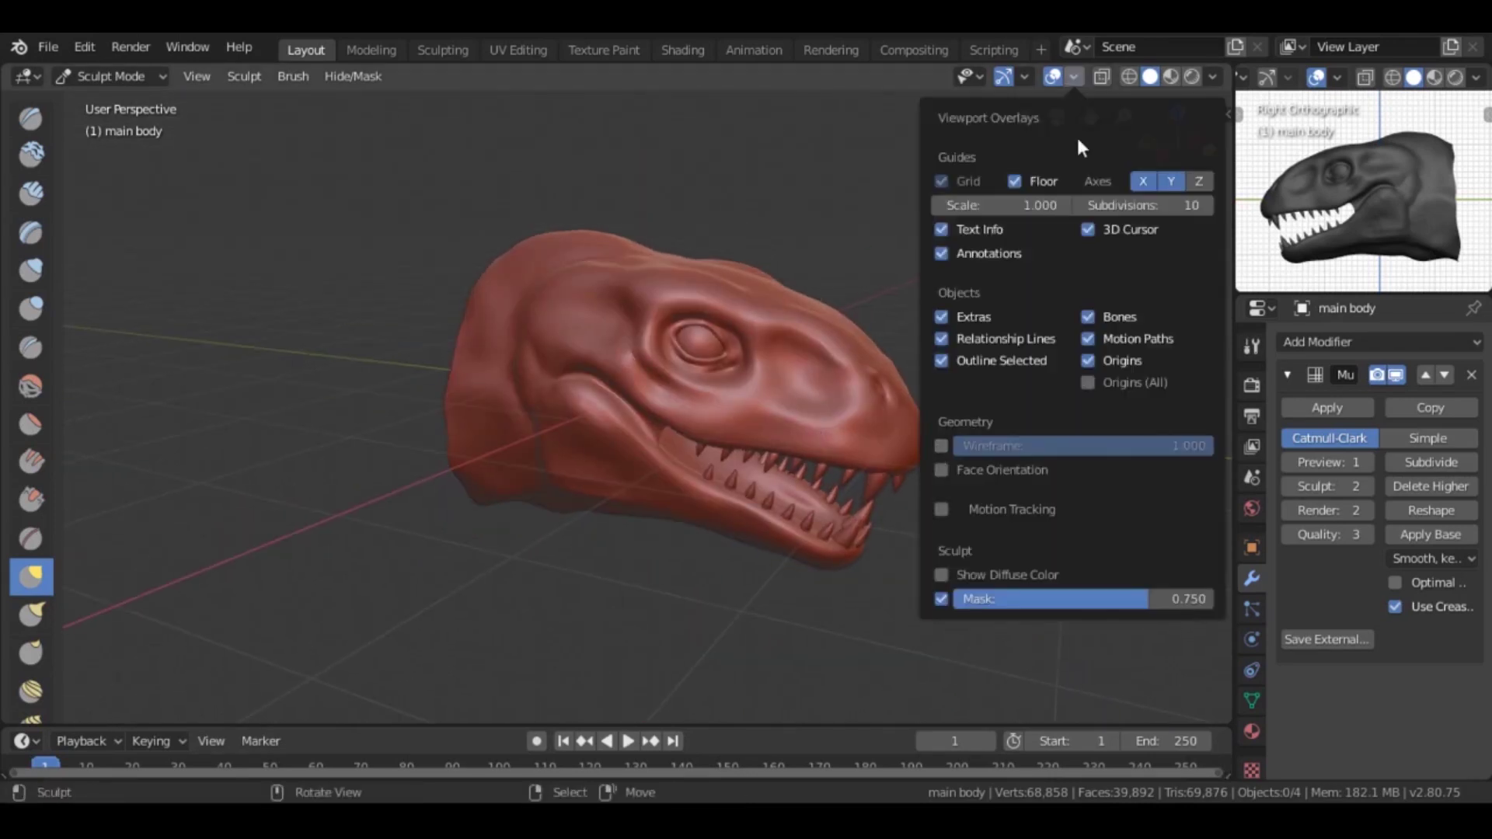
left_click(1074, 75)
left_click(933, 382)
mouse_move(879, 382)
middle_mouse_down()
mouse_move(705, 358)
mouse_move(1062, 360)
mouse_move(640, 358)
mouse_move(1002, 367)
mouse_move(653, 389)
mouse_move(785, 357)
middle_mouse_up()
scroll(704, 253, "up", 4)
mouse_move(704, 253)
middle_mouse_down()
mouse_move(799, 384)
mouse_move(1014, 423)
middle_mouse_up()
scroll(801, 383, "down", 3)
left_click(1074, 76)
mouse_move(851, 467)
middle_mouse_down()
mouse_move(750, 320)
mouse_move(546, 351)
mouse_move(680, 345)
middle_mouse_up()
Step: Build up and crease the cheek with Clay Strips, Crease and Grab from front and side views
key("c")
key("shift+c")
mouse_move(703, 479)
middle_mouse_down()
mouse_move(682, 374)
mouse_move(897, 496)
middle_mouse_up()
key("KP_1")
key("g")
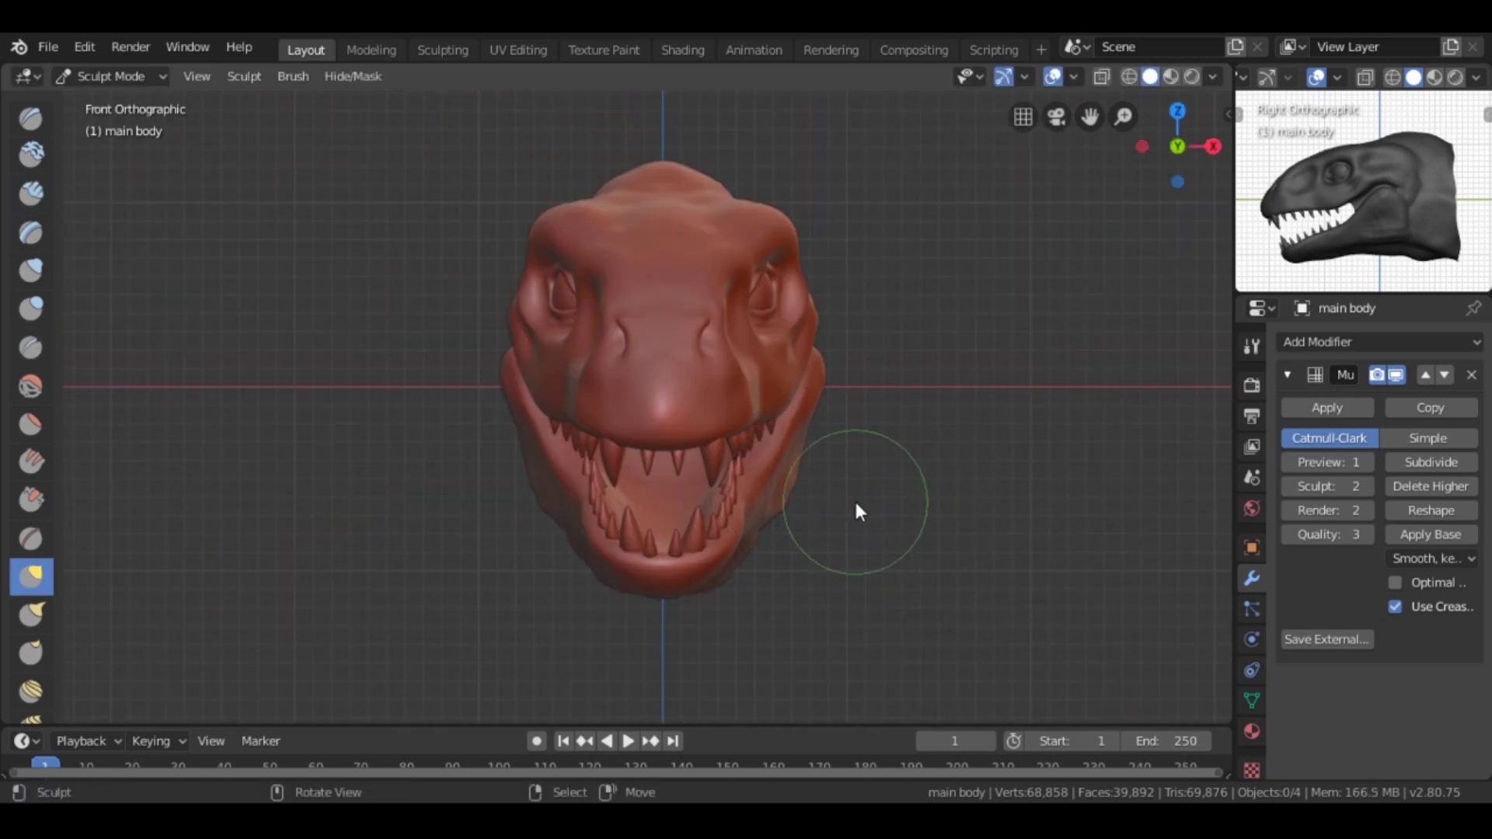
mouse_move(892, 415)
middle_mouse_down()
mouse_move(763, 494)
mouse_move(603, 477)
middle_mouse_up()
key("c")
key("shift+c")
mouse_move(660, 520)
middle_mouse_down()
mouse_move(897, 538)
mouse_move(930, 482)
mouse_move(845, 337)
middle_mouse_up()
key("c")
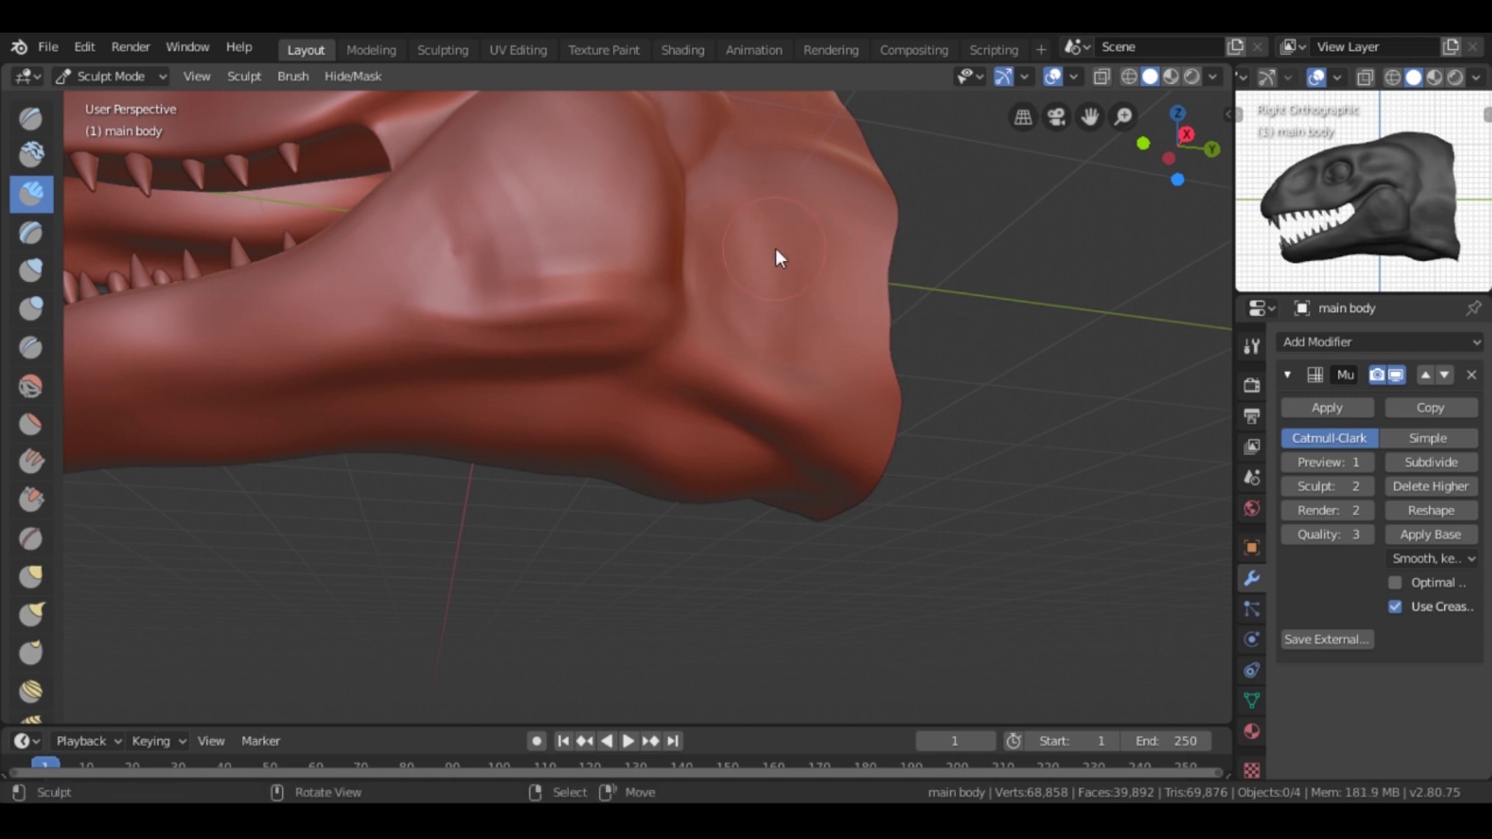
Step: Resize the Crease brush and add clay strips while viewing the snout from above and side
mouse_move(756, 300)
middle_mouse_down()
mouse_move(678, 265)
mouse_move(612, 321)
mouse_move(438, 330)
mouse_move(595, 350)
middle_mouse_up()
key("shift+c")
key("f")
left_click(629, 353)
middle_click_drag(680, 393, 727, 375)
key("c")
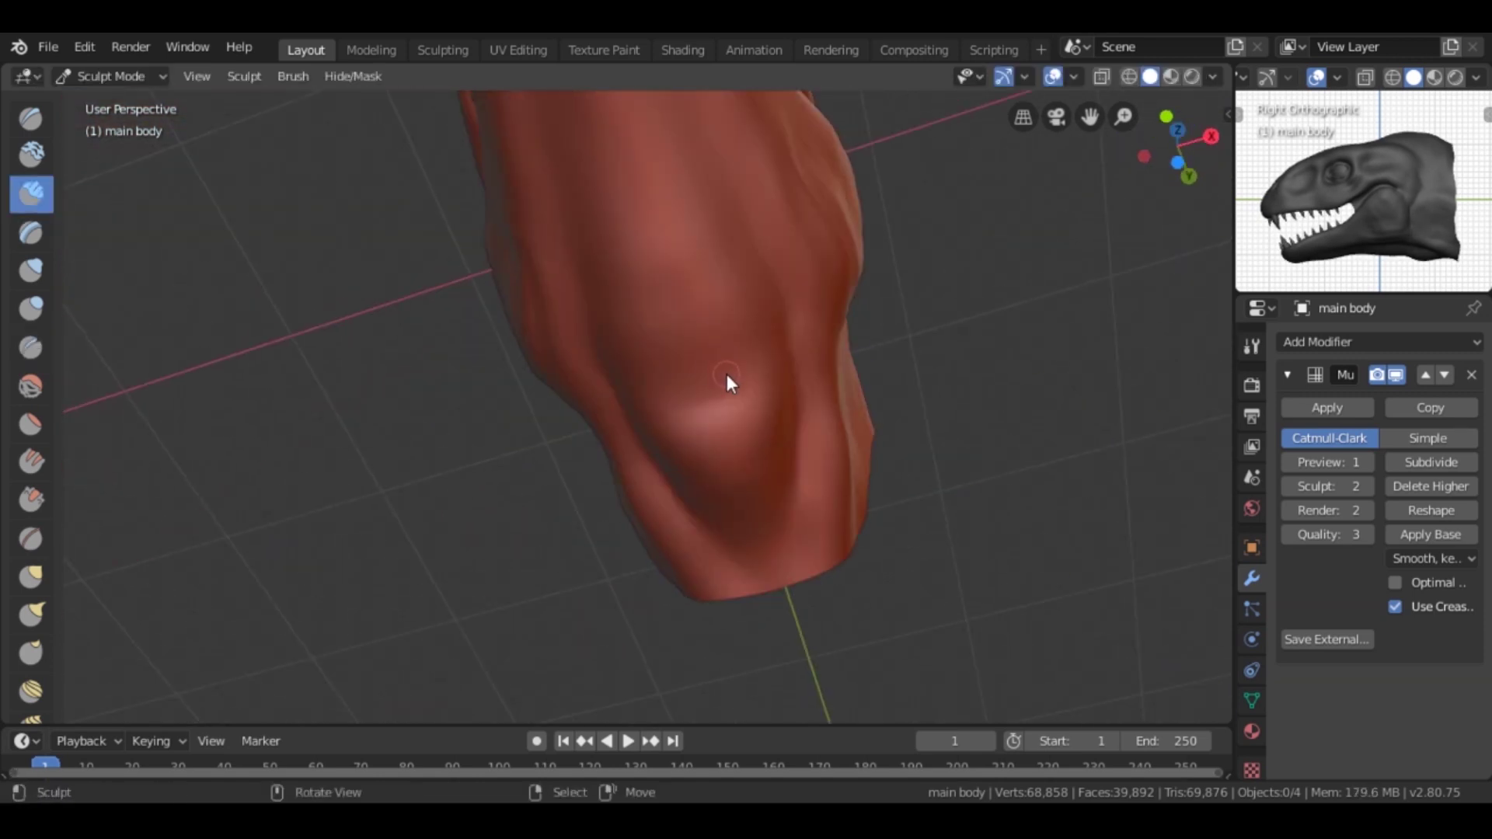
mouse_move(707, 321)
middle_mouse_down()
mouse_move(723, 477)
mouse_move(780, 424)
middle_mouse_up()
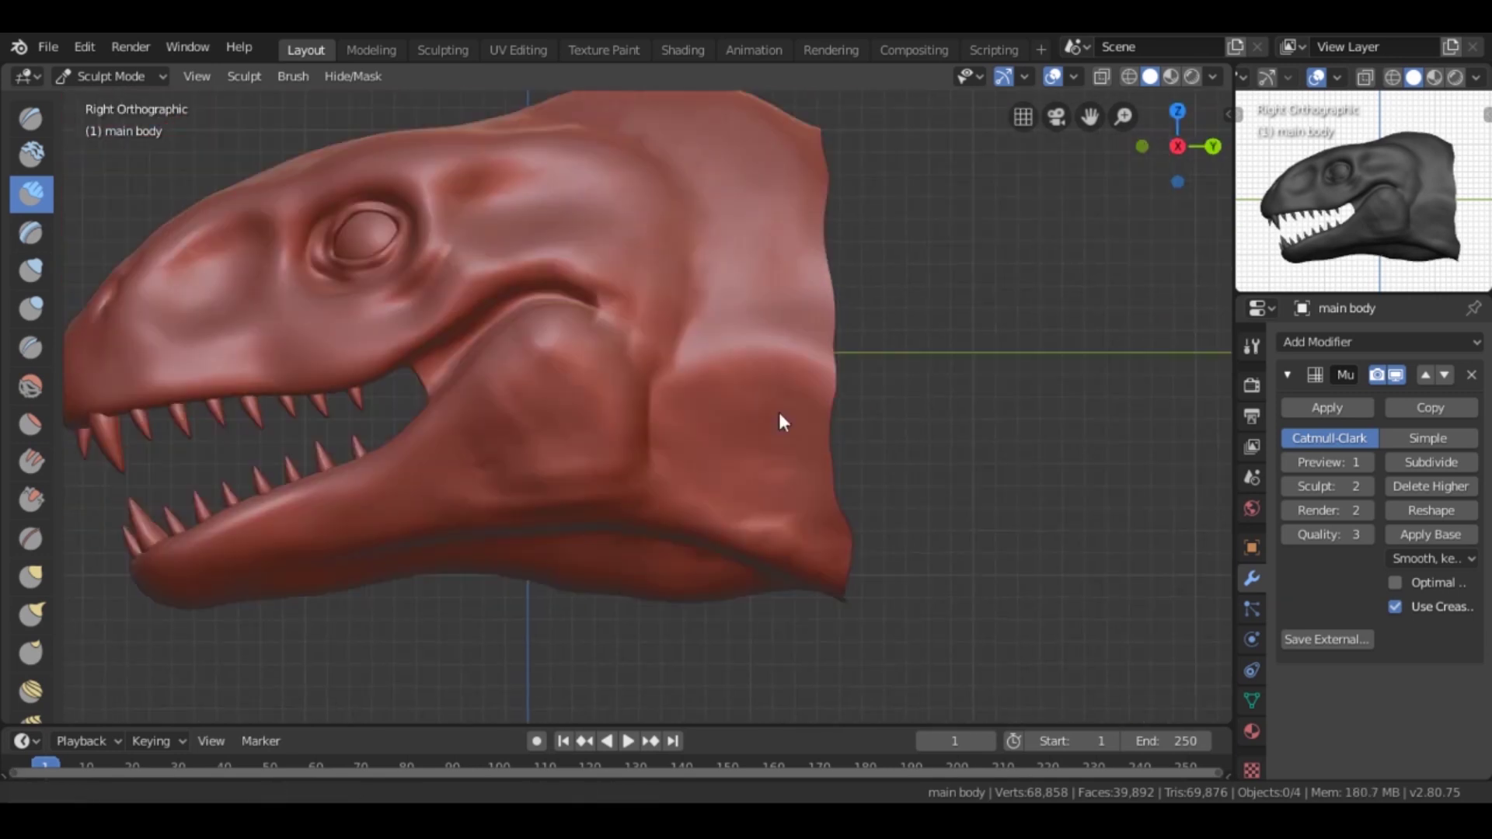
scroll(735, 409, "down", 2)
scroll(724, 358, "up", 1)
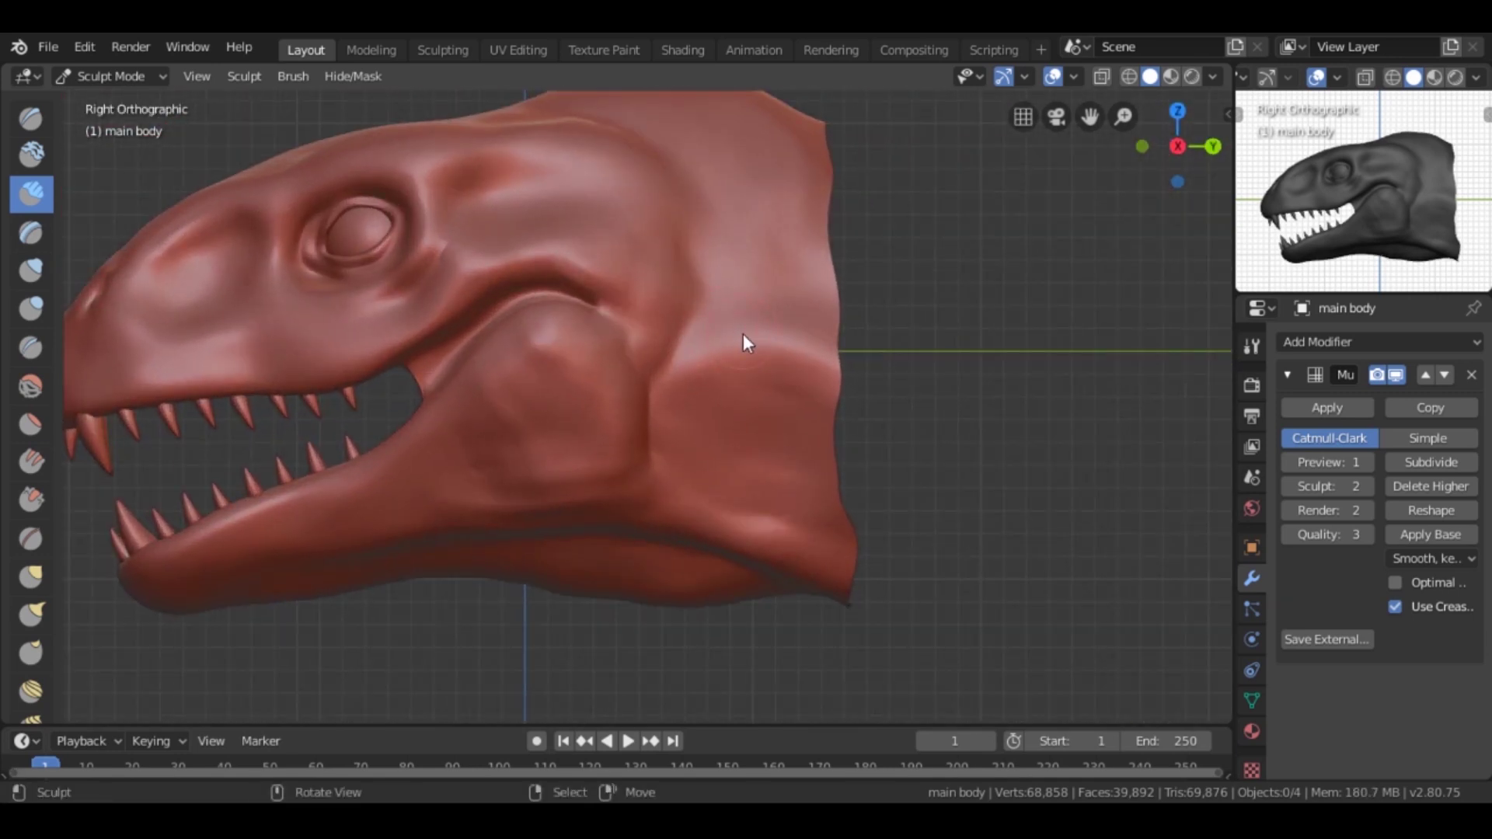
Step: Sculpt the bulge and fold where the jaw meets the neck
left_click_drag(761, 292, 865, 443)
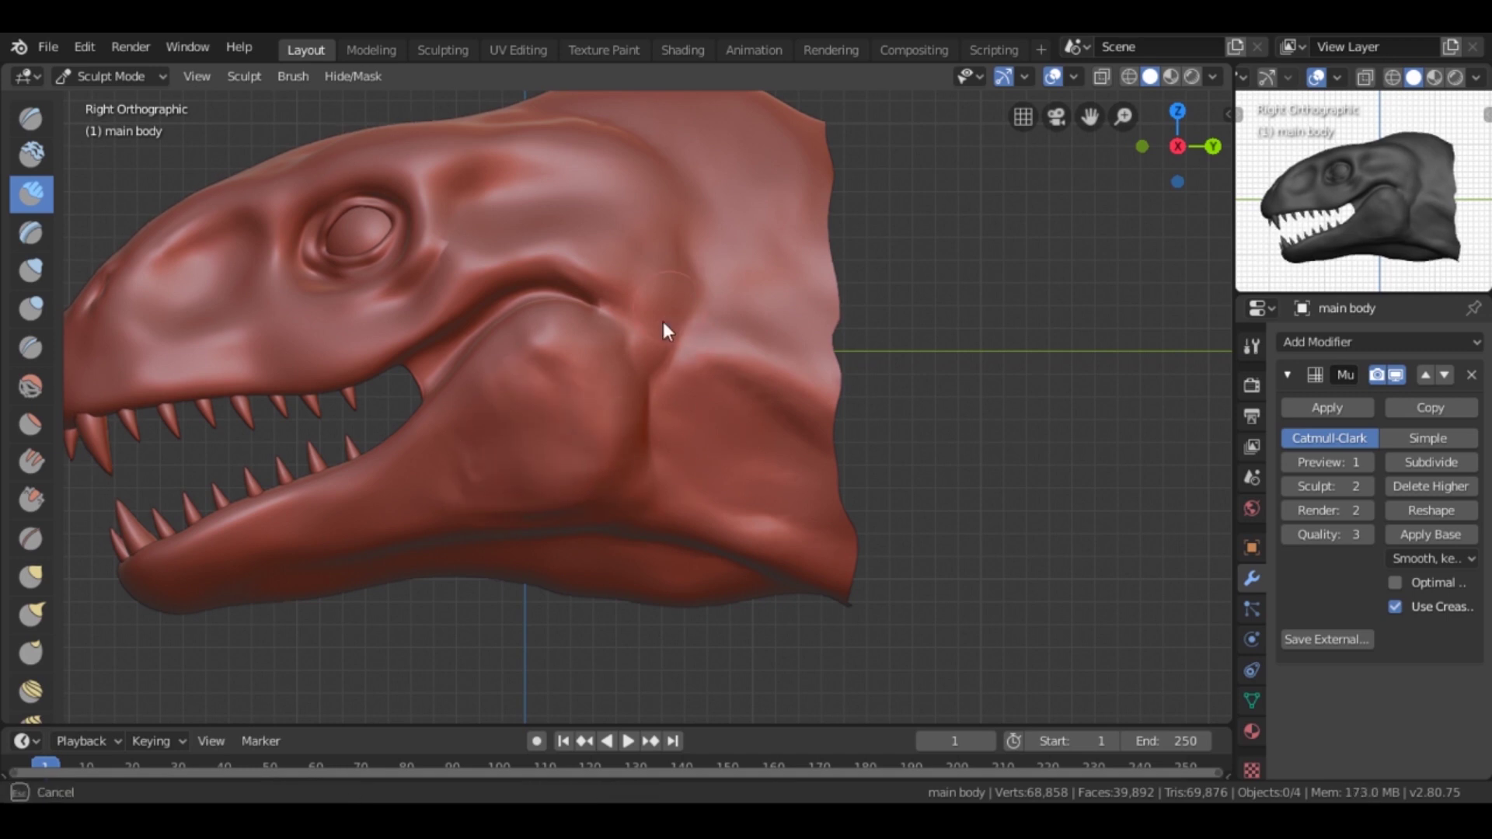
mouse_move(692, 224)
middle_mouse_down()
mouse_move(548, 277)
mouse_move(538, 230)
mouse_move(715, 327)
mouse_move(672, 465)
middle_mouse_up()
key("shift+c")
key("c")
mouse_move(654, 390)
middle_mouse_down()
mouse_move(805, 387)
mouse_move(545, 467)
middle_mouse_up()
Step: Turn on the wireframe overlay and view the head from the side and three-quarter front
left_click(1075, 75)
left_click(939, 449)
scroll(41, 645, "down", 5)
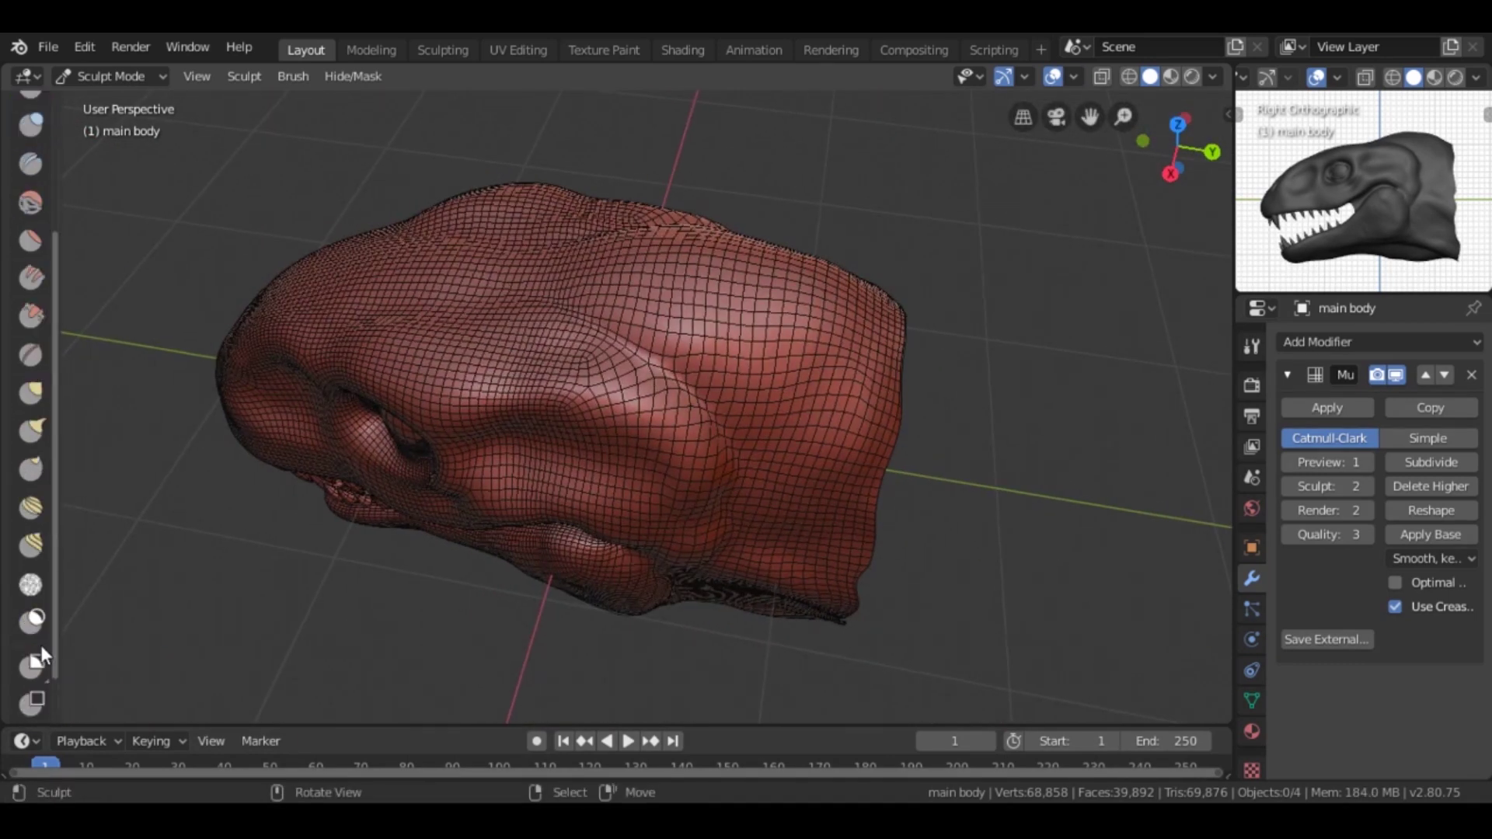
scroll(59, 459, "up", 5)
mouse_move(777, 568)
middle_mouse_down()
mouse_move(724, 306)
mouse_move(731, 230)
mouse_move(803, 446)
mouse_move(657, 436)
mouse_move(696, 467)
mouse_move(816, 484)
mouse_move(619, 498)
mouse_move(834, 388)
mouse_move(680, 319)
mouse_move(717, 342)
middle_mouse_up()
key("shift+c")
mouse_move(806, 319)
middle_mouse_down()
mouse_move(702, 380)
mouse_move(526, 277)
middle_mouse_up()
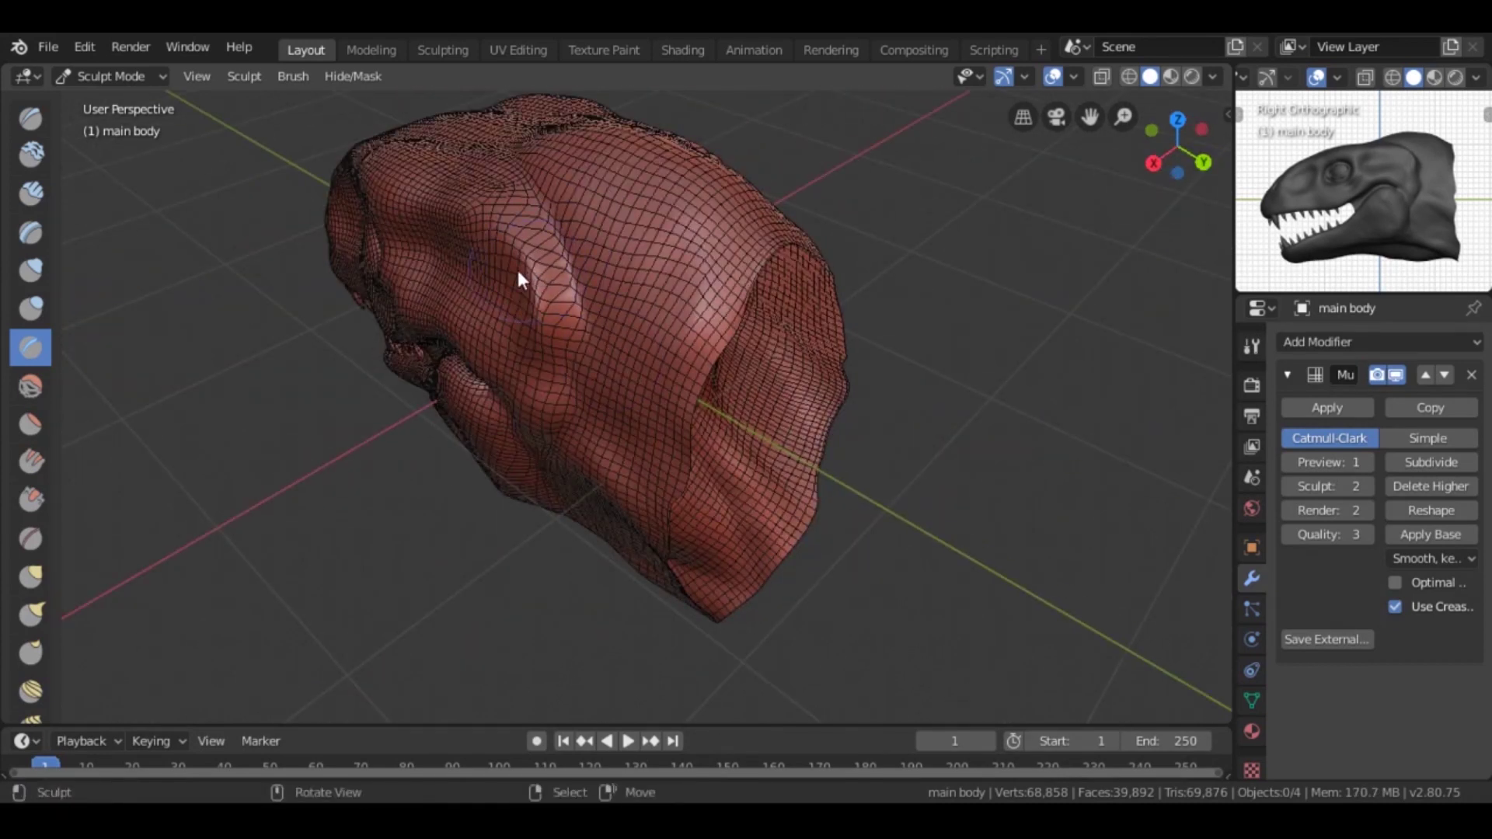
Step: Work the snout with Grab and Crease brushes from a straight side view
key("g")
key("KP_3")
scroll(645, 264, "up", 2)
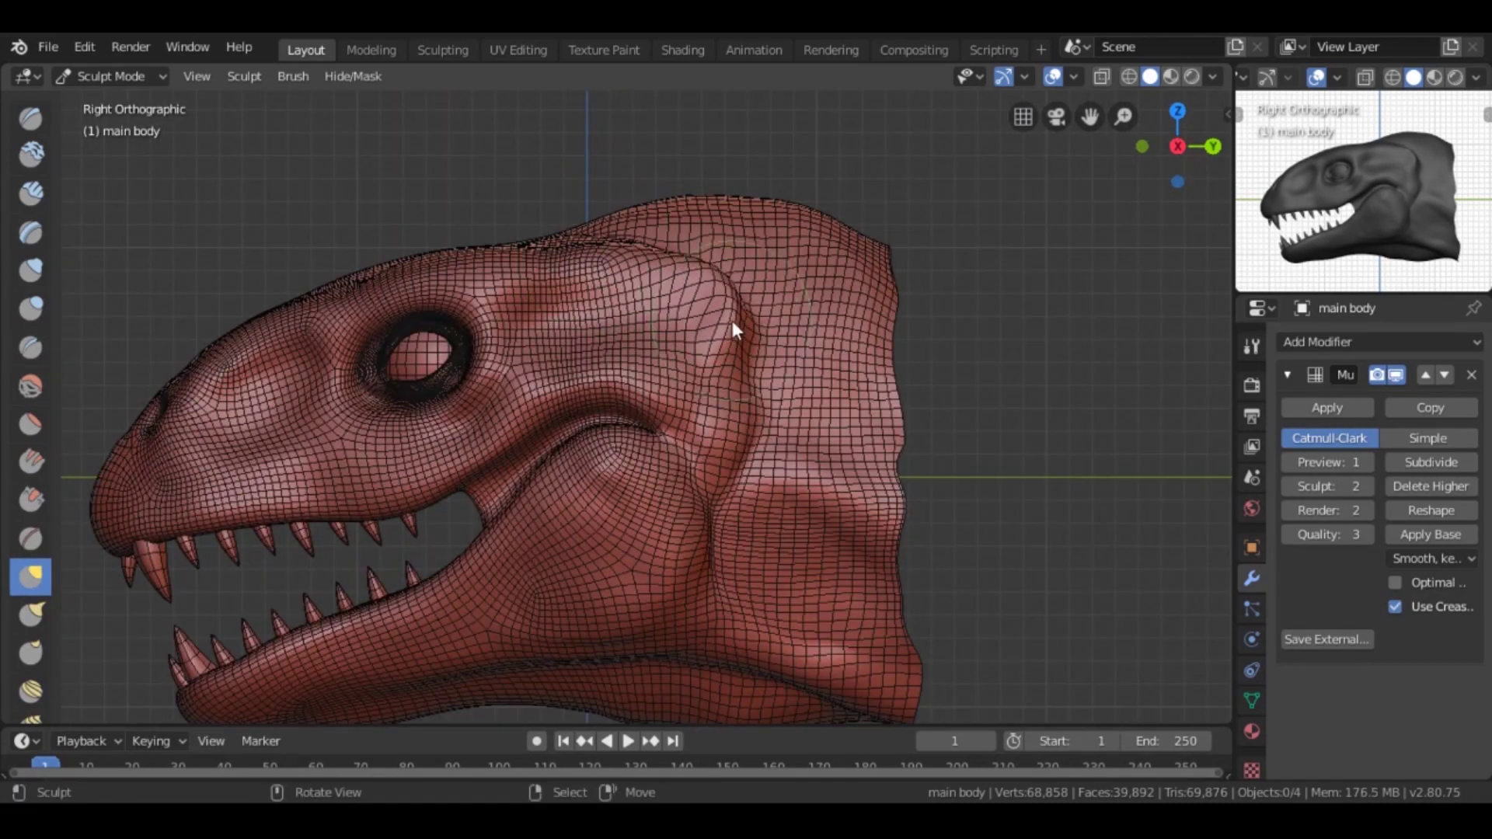
key("shift+c")
mouse_move(711, 459)
middle_mouse_down()
mouse_move(766, 483)
mouse_move(1010, 409)
mouse_move(575, 501)
mouse_move(690, 382)
mouse_move(858, 362)
mouse_move(549, 348)
mouse_move(789, 353)
mouse_move(734, 423)
mouse_move(446, 376)
middle_mouse_up()
scroll(467, 366, "up", 2)
scroll(498, 356, "up", 2)
Step: Enlarge the Grab brush and pull the snout tip into a new shape
key("g")
key("f")
left_click(513, 382)
key("f")
left_click(471, 492)
left_click_drag(470, 493, 484, 384)
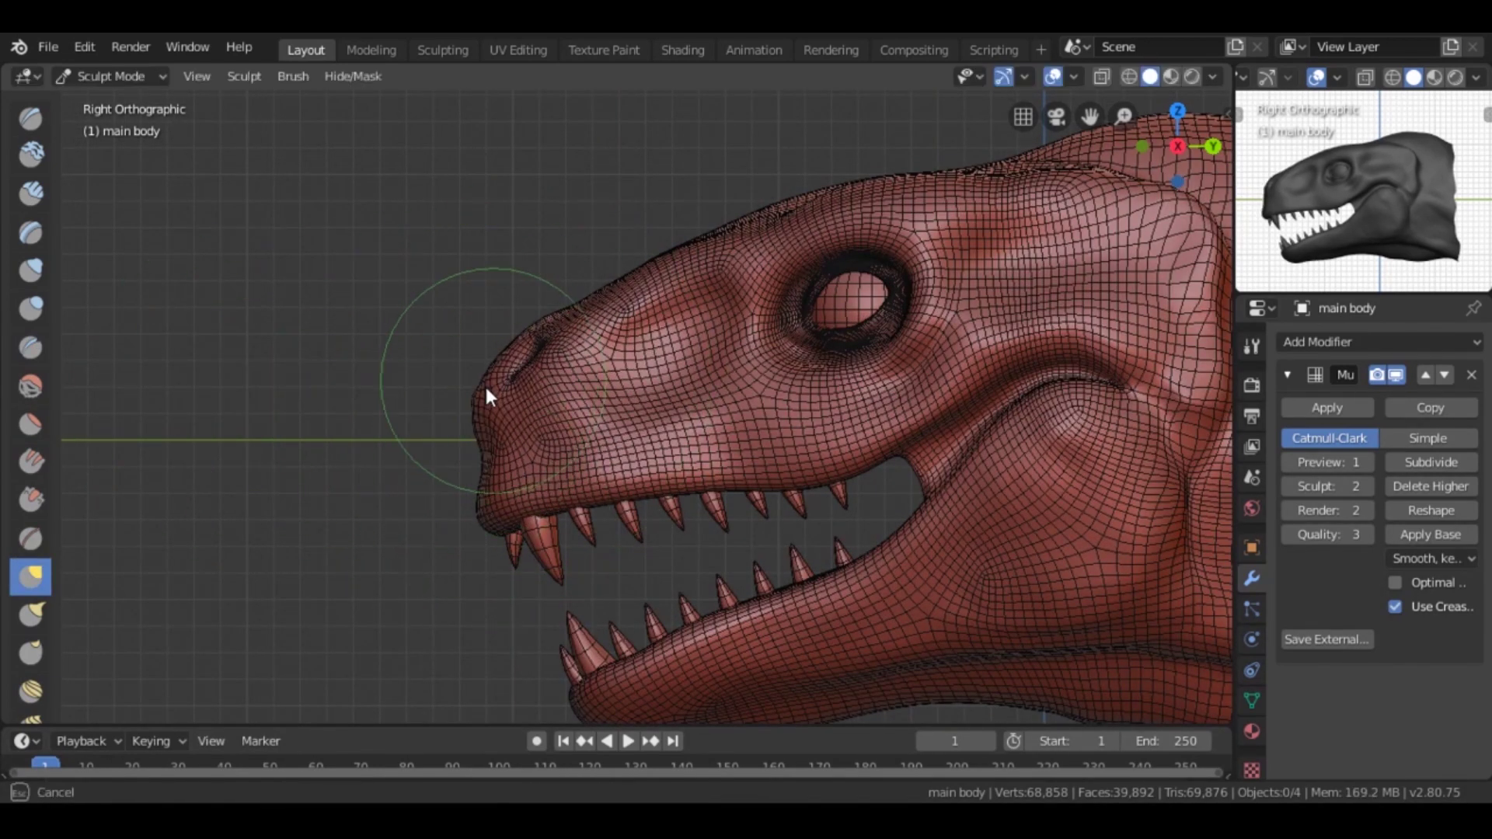
scroll(485, 384, "down", 3)
Step: Alternate Clay Strips and Crease strokes around the snout from front three-quarter views
mouse_move(650, 515)
middle_mouse_down()
mouse_move(1014, 493)
mouse_move(766, 334)
middle_mouse_up()
key("c")
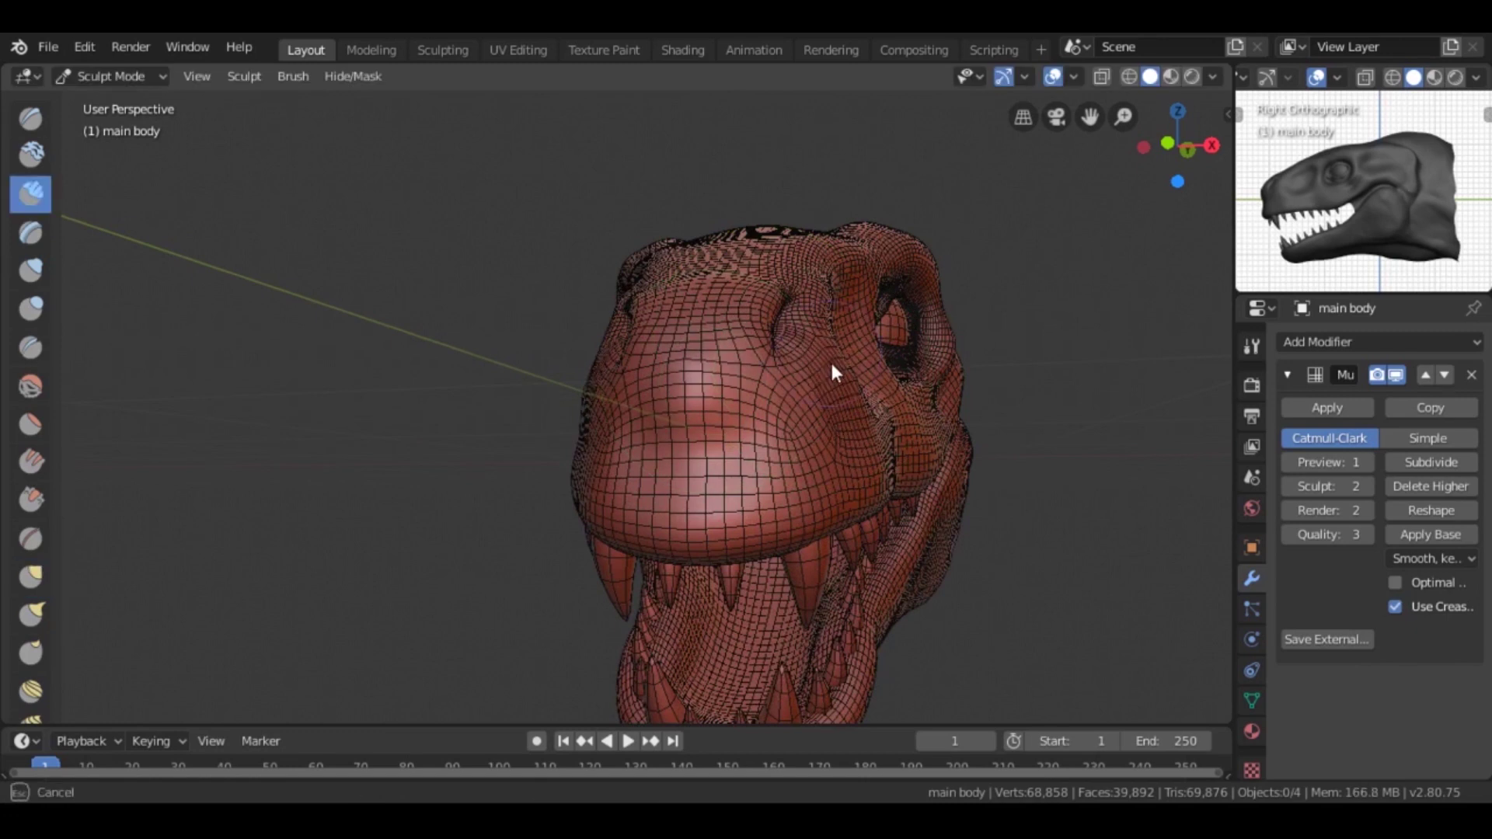
key("shift+c")
mouse_move(843, 421)
middle_mouse_down()
mouse_move(858, 538)
mouse_move(701, 394)
middle_mouse_up()
scroll(700, 392, "up", 4)
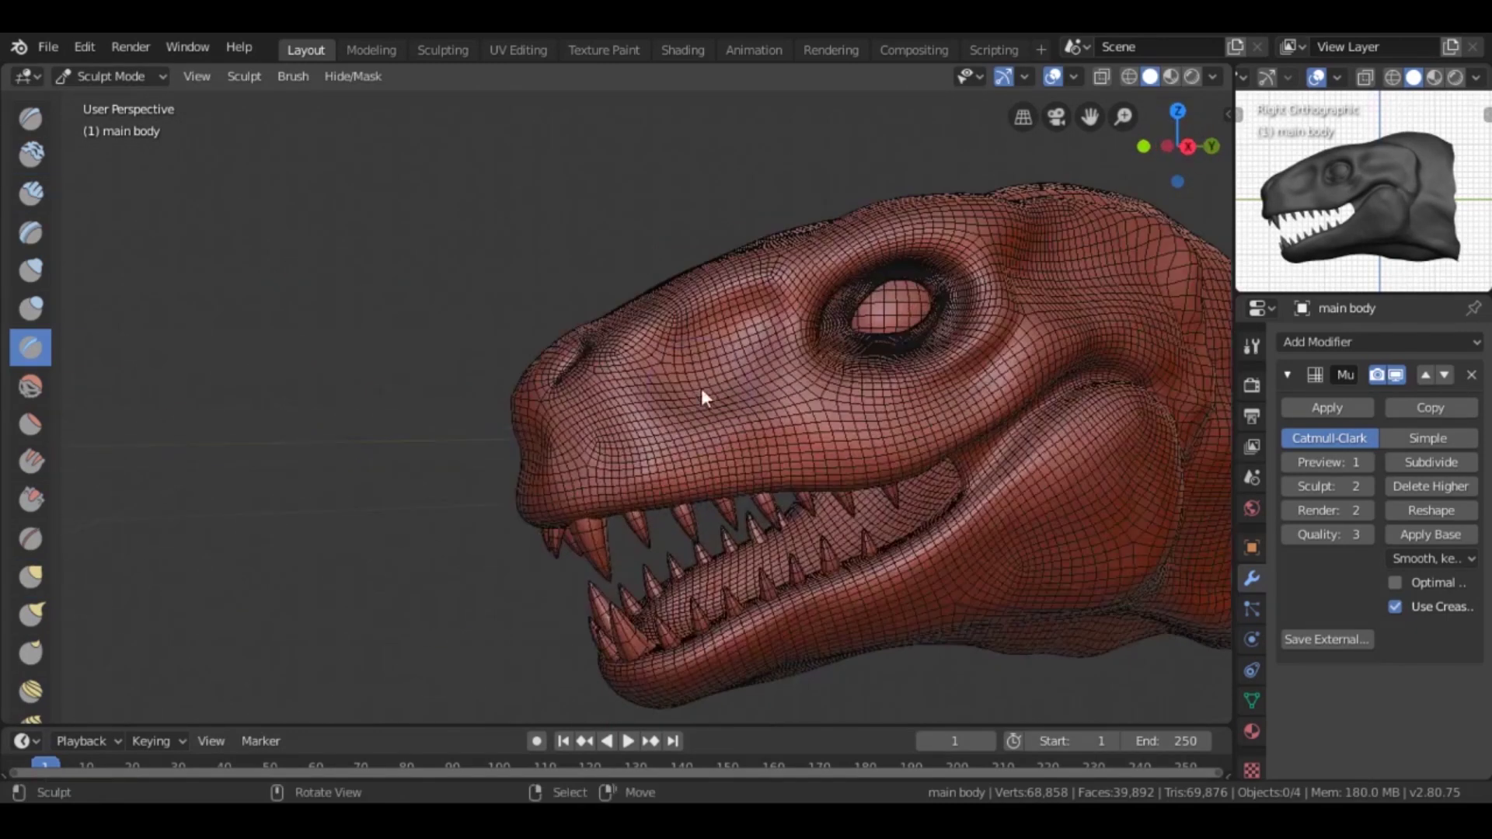
key("c")
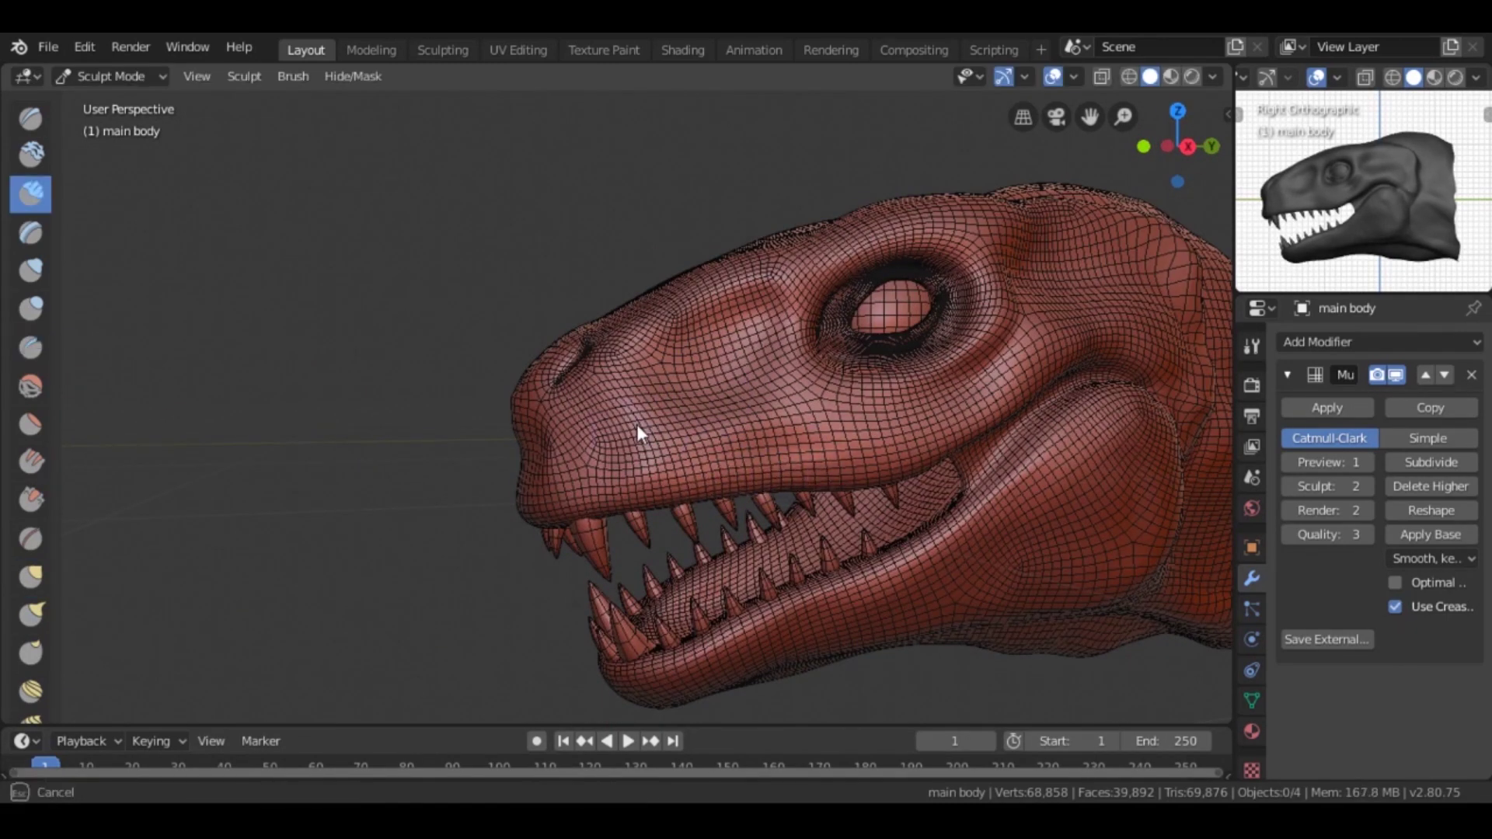
mouse_move(694, 376)
middle_mouse_down()
mouse_move(653, 450)
mouse_move(733, 265)
mouse_move(779, 321)
mouse_move(607, 384)
mouse_move(647, 299)
middle_mouse_up()
key("shift+c")
mouse_move(677, 414)
middle_mouse_down()
mouse_move(669, 317)
mouse_move(705, 436)
mouse_move(779, 463)
mouse_move(656, 358)
mouse_move(683, 344)
mouse_move(789, 356)
mouse_move(779, 470)
mouse_move(640, 274)
mouse_move(705, 338)
mouse_move(737, 301)
mouse_move(765, 361)
middle_mouse_up()
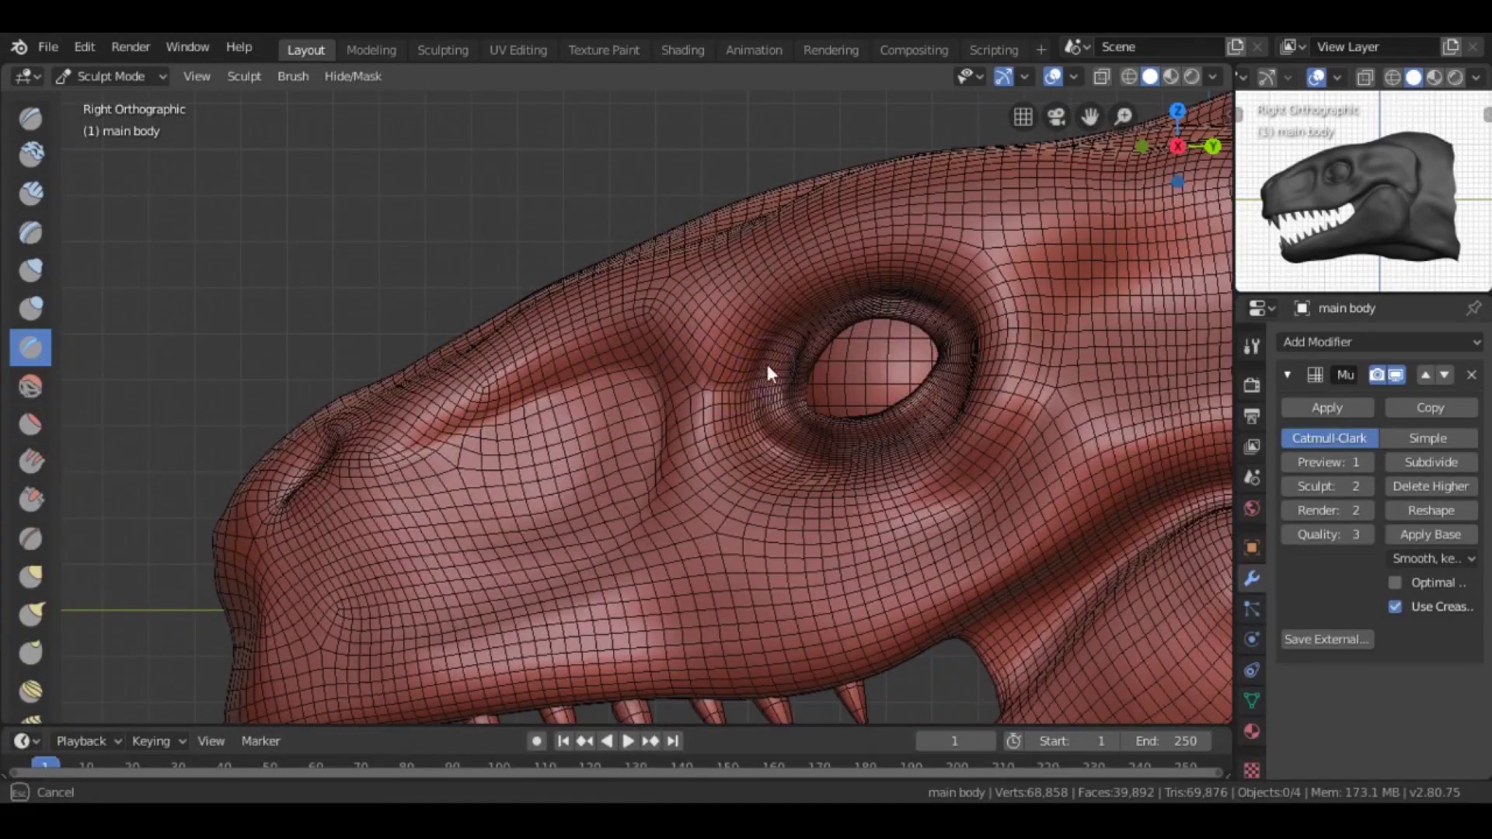
Step: Resize the Grab brush and pull up the brow ridges above both eyes in front view
key("c")
key("shift+c")
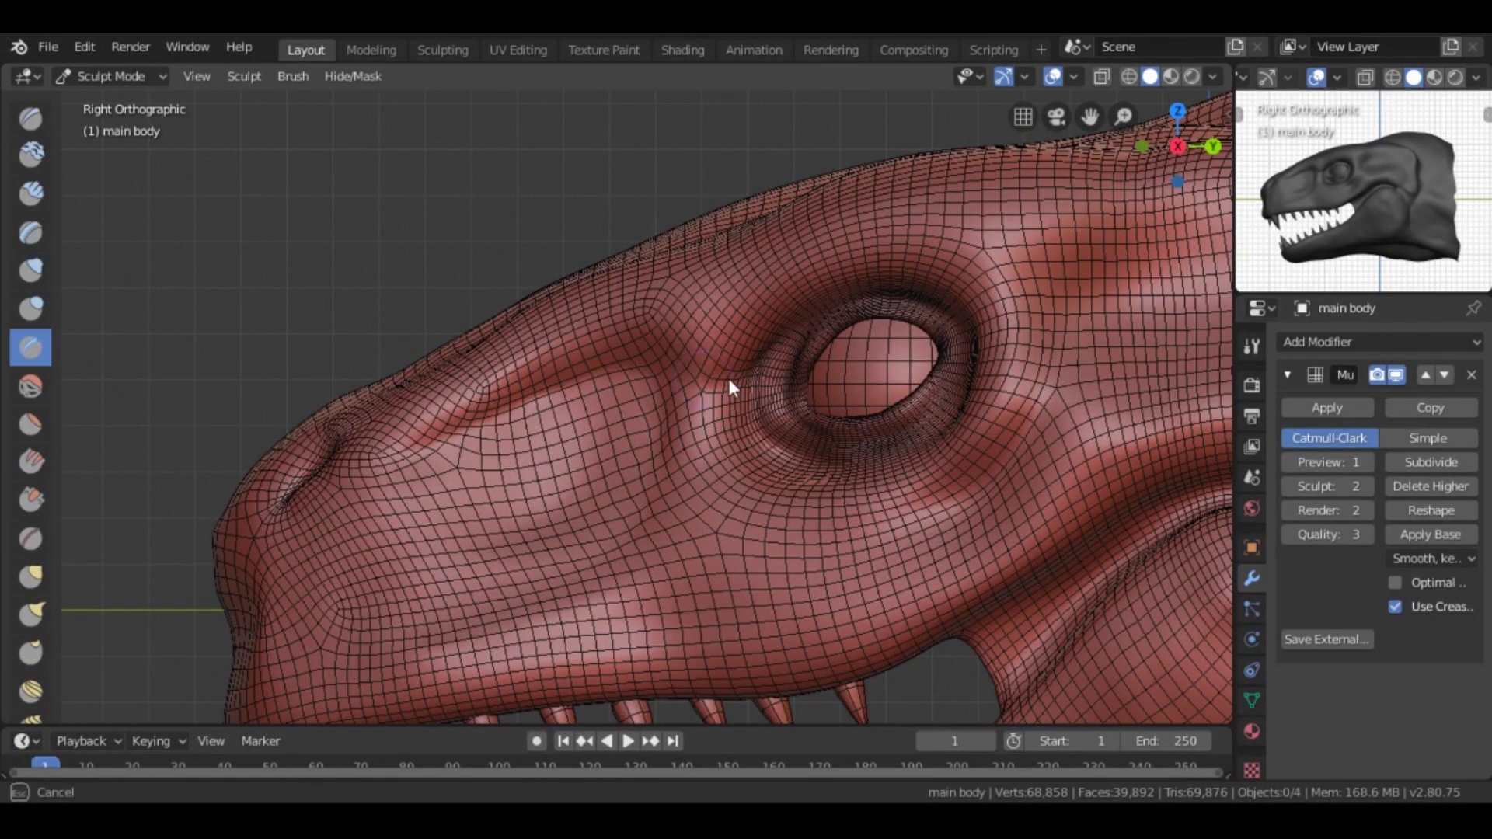
key("g")
key("f")
left_click(696, 355)
mouse_move(946, 336)
middle_mouse_down("ctrl")
mouse_move(908, 401)
mouse_move(887, 344)
middle_mouse_up("ctrl")
mouse_move(904, 196)
middle_mouse_down()
mouse_move(808, 433)
mouse_move(892, 401)
mouse_move(865, 213)
middle_mouse_up()
key("KP_1")
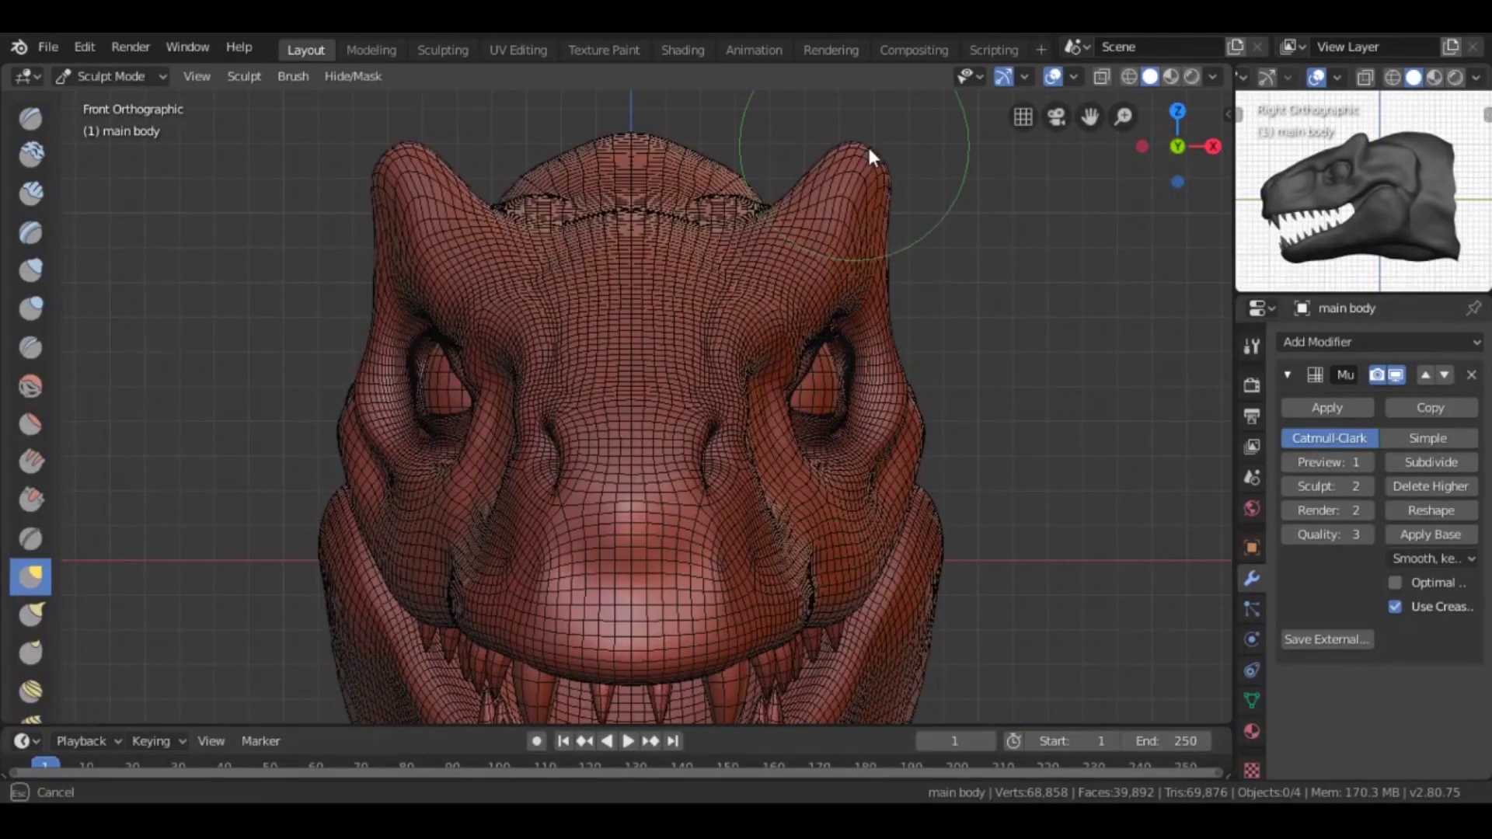
mouse_move(863, 219)
left_mouse_down()
mouse_move(818, 170)
mouse_move(768, 239)
mouse_move(777, 311)
mouse_move(815, 313)
left_mouse_up()
Step: Refine the brow with Crease and a resized Clay Strips brush from side and front views
key("KP_3")
mouse_move(863, 511)
middle_mouse_down()
mouse_move(844, 437)
mouse_move(986, 480)
mouse_move(716, 293)
mouse_move(671, 400)
mouse_move(541, 439)
mouse_move(563, 489)
mouse_move(543, 317)
middle_mouse_up()
key("shift+c")
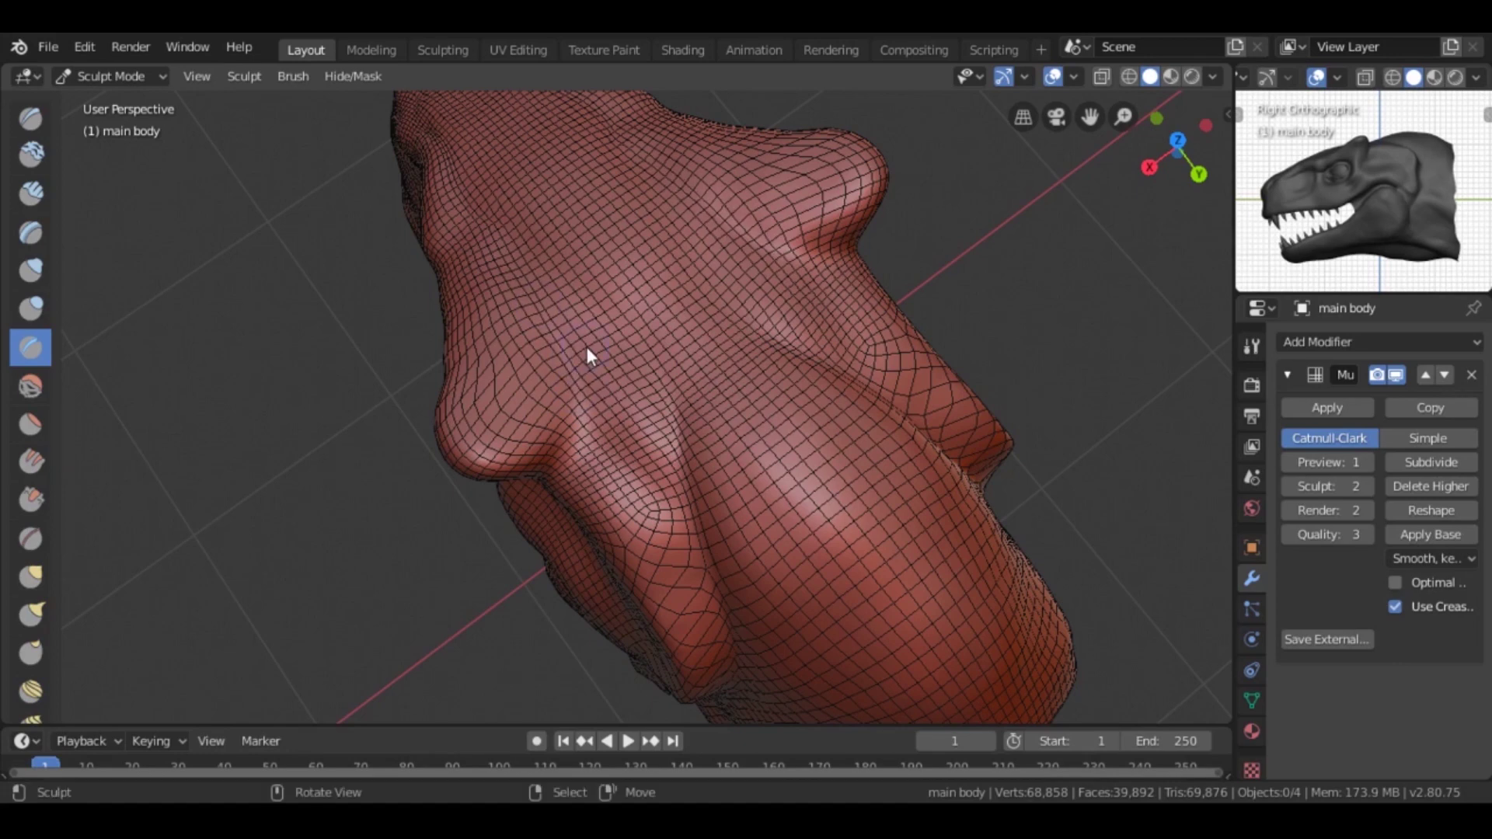
key("c")
key("f")
left_click(615, 354)
mouse_move(693, 356)
middle_mouse_down()
mouse_move(814, 377)
mouse_move(742, 471)
mouse_move(697, 277)
mouse_move(718, 363)
mouse_move(825, 346)
middle_mouse_up()
key("KP_1")
Step: Toggle the viewport overlays and bring the underside of the jaw into view
left_click(1050, 78)
key("KP_3")
scroll(823, 367, "up", 5)
middle_click_drag(726, 359, 743, 383, "shift")
key("KP_1")
Step: Enlarge the Grab brush and reshape the underside of the jaw from below
key("g")
key("f")
left_click(710, 428)
key("ctrl+KP_7")
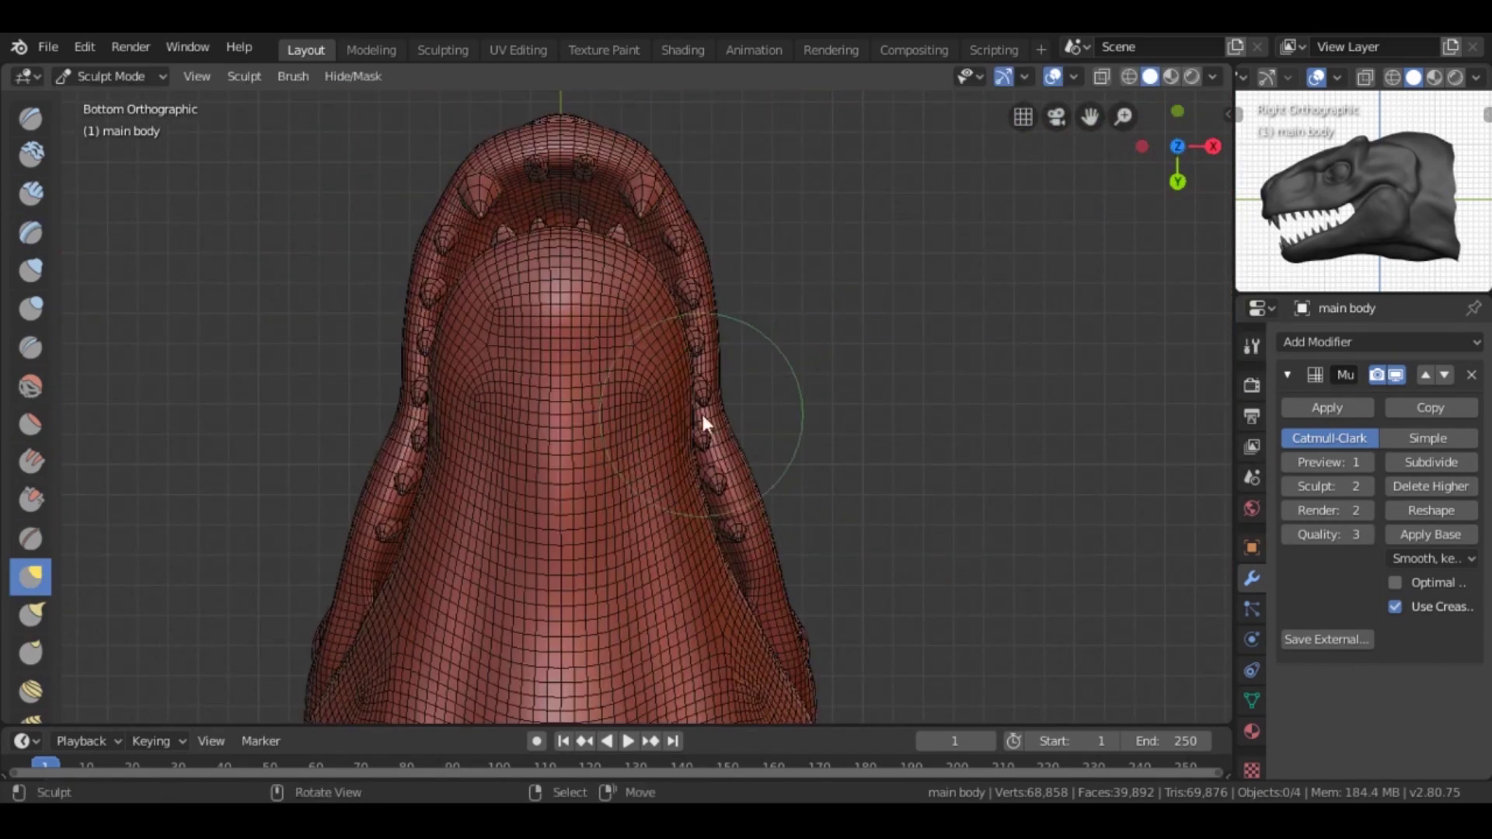
key("f")
left_click(738, 268)
left_click_drag(688, 266, 669, 272)
Step: Check the jaw from side and perspective views, touching up with Clay Strips and Crease
scroll(772, 406, "down", 5, "shift")
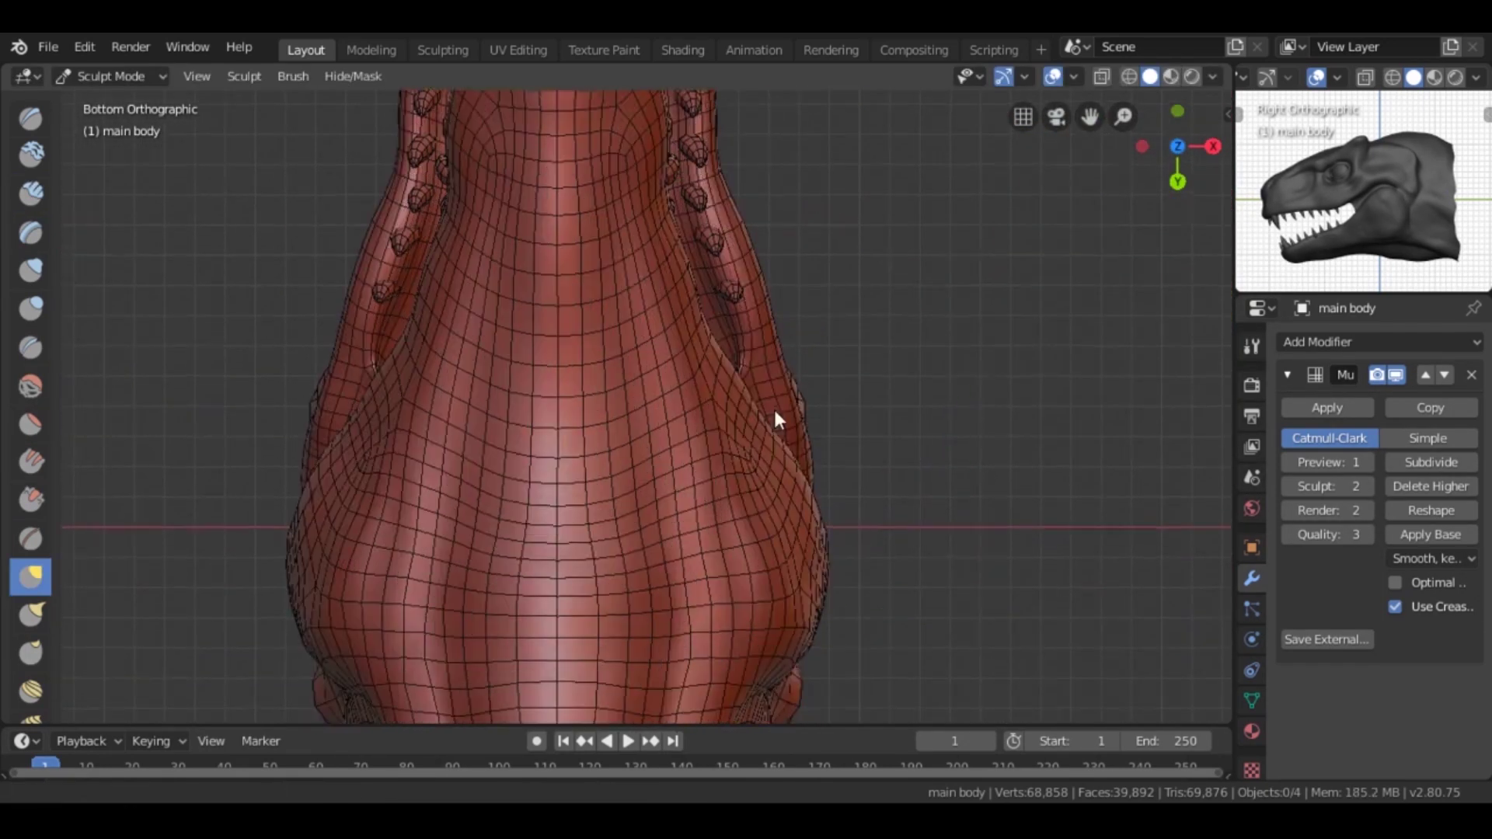
key("KP_3")
scroll(733, 412, "down", 4)
mouse_move(734, 412)
middle_mouse_down()
mouse_move(798, 370)
mouse_move(948, 370)
mouse_move(626, 418)
mouse_move(729, 453)
mouse_move(972, 393)
mouse_move(705, 337)
mouse_move(657, 368)
middle_mouse_up()
scroll(790, 333, "up", 4)
key("c")
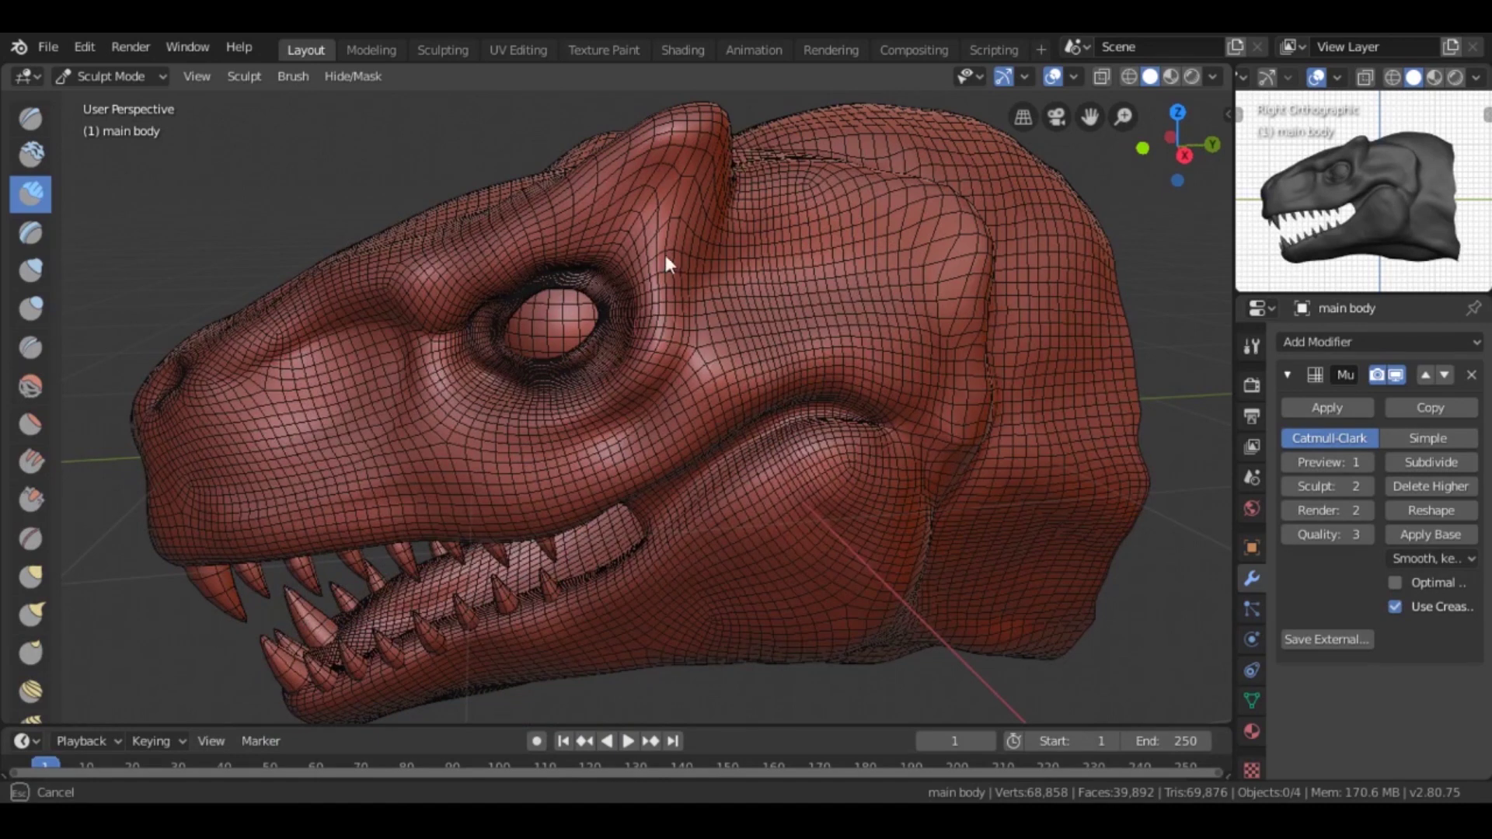
middle_click_drag(699, 180, 675, 223)
key("shift+c")
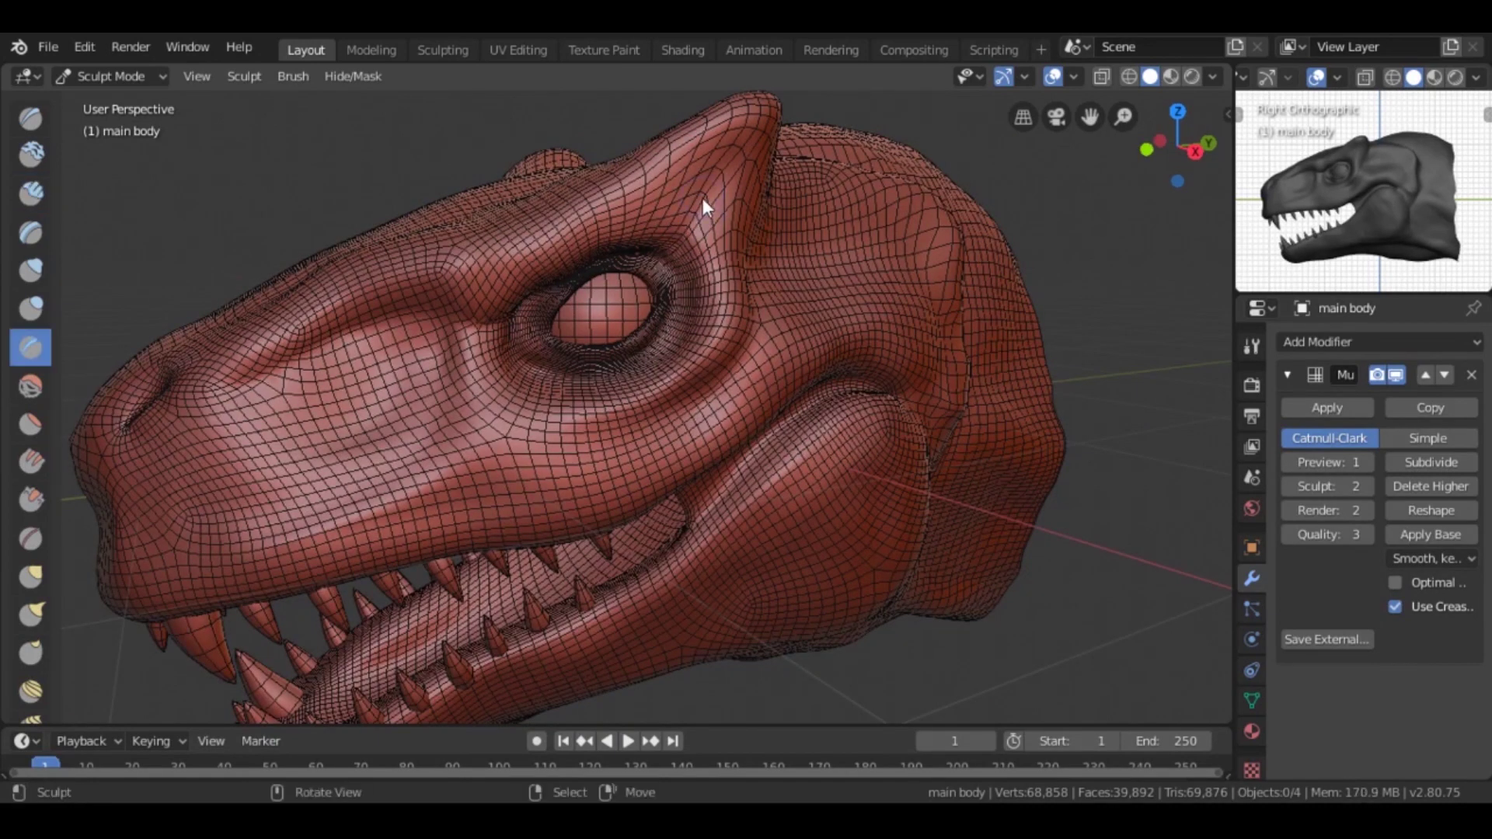
key("KP_3")
scroll(755, 369, "up", 3)
Step: Turn off the wireframe overlay and orbit back to a perspective view
left_click(1073, 76)
left_click(944, 440)
scroll(700, 381, "down", 3)
mouse_move(722, 370)
middle_mouse_down()
mouse_move(992, 309)
mouse_move(1063, 386)
middle_mouse_up()
Step: Add a subdivision level and grab-stretch the rim around the dinosaur's eye from the side
scroll(1114, 395, "up", 2)
scroll(823, 351, "up", 3)
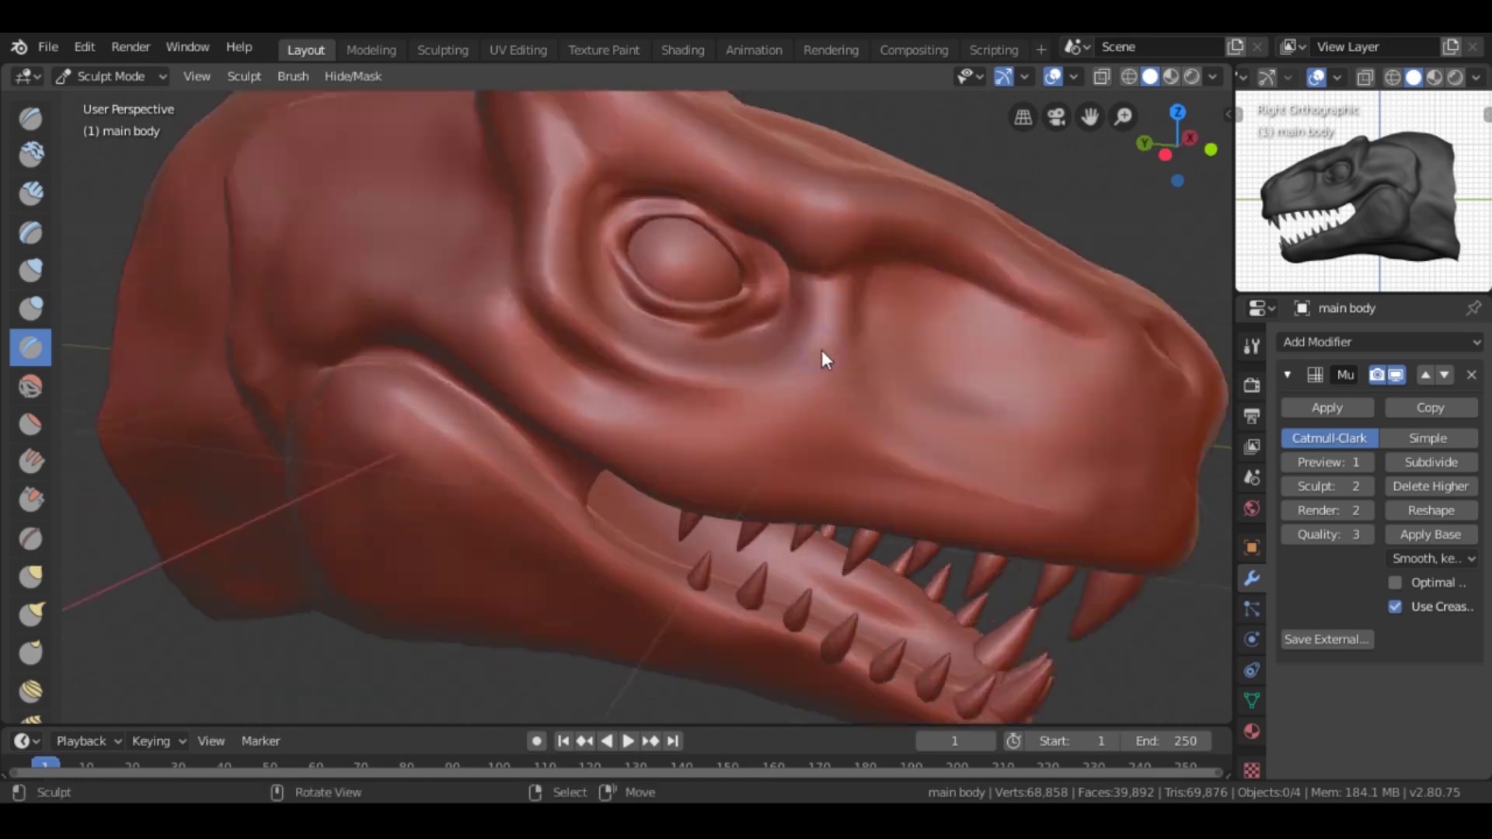
scroll(717, 326, "up", 3)
middle_click_drag(718, 326, 711, 155, "shift")
left_click(1431, 462)
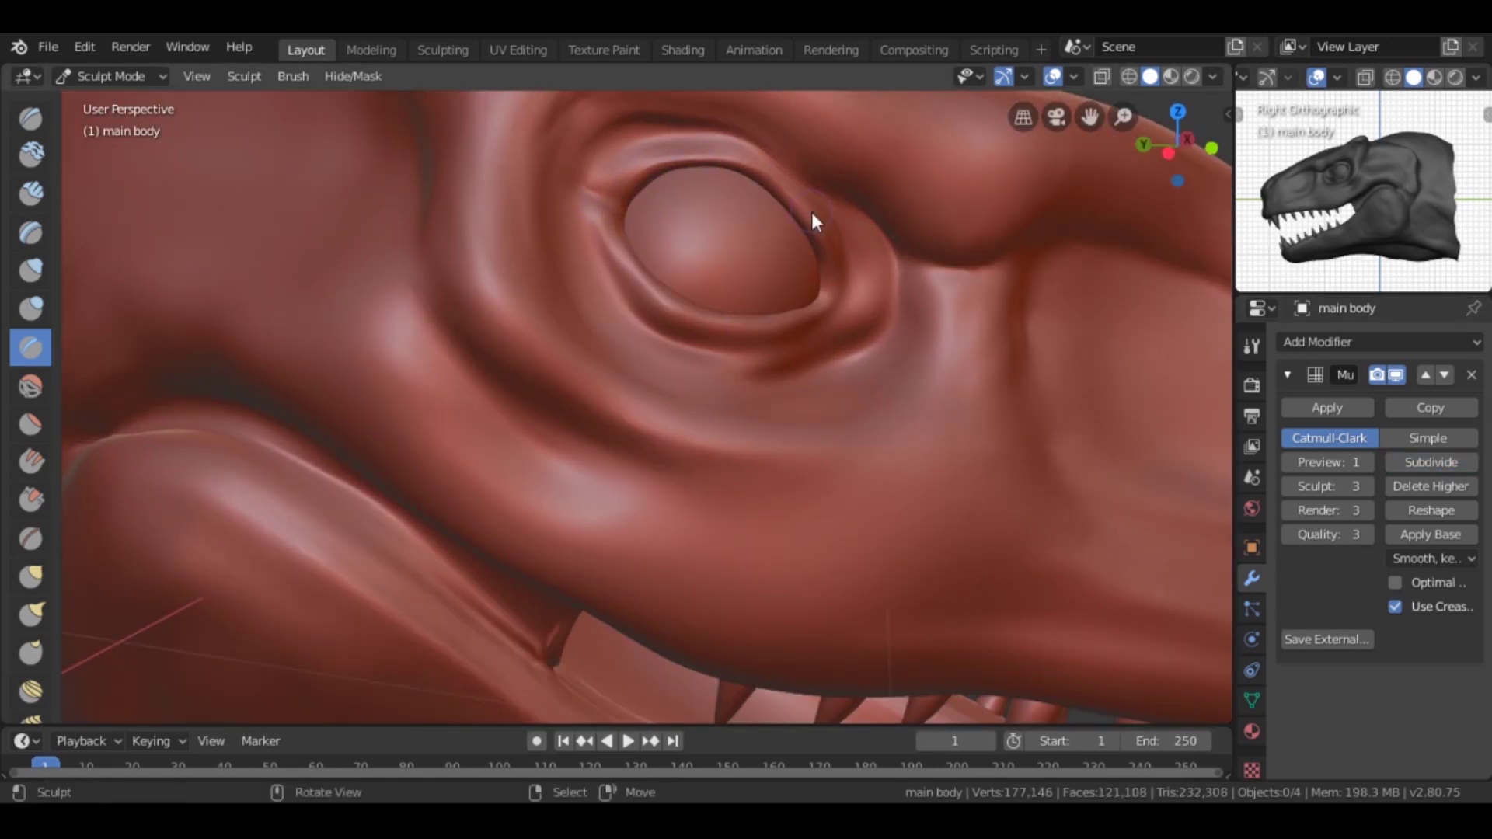
key("g")
key("KP_3")
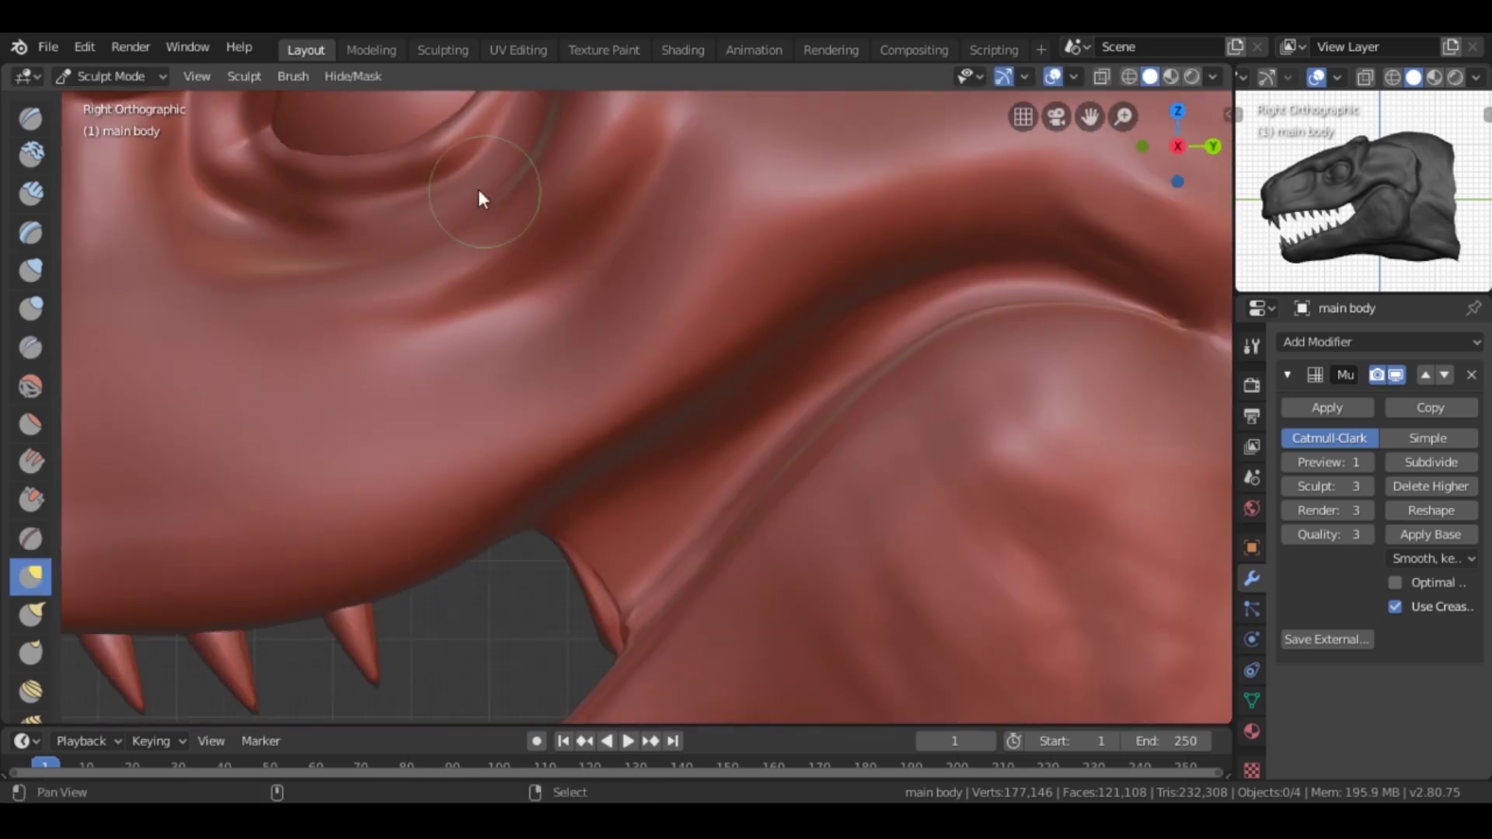
middle_click_drag(479, 189, 506, 235, "shift")
mouse_move(508, 234)
left_mouse_down()
mouse_move(493, 279)
mouse_move(557, 309)
mouse_move(536, 326)
left_mouse_up()
mouse_move(537, 327)
middle_mouse_down()
mouse_move(805, 339)
mouse_move(731, 304)
mouse_move(1074, 370)
middle_mouse_up()
Step: Work Clay Strips and Crease over the head and reshape the nostril from above
key("KP_3")
scroll(781, 399, "down", 6)
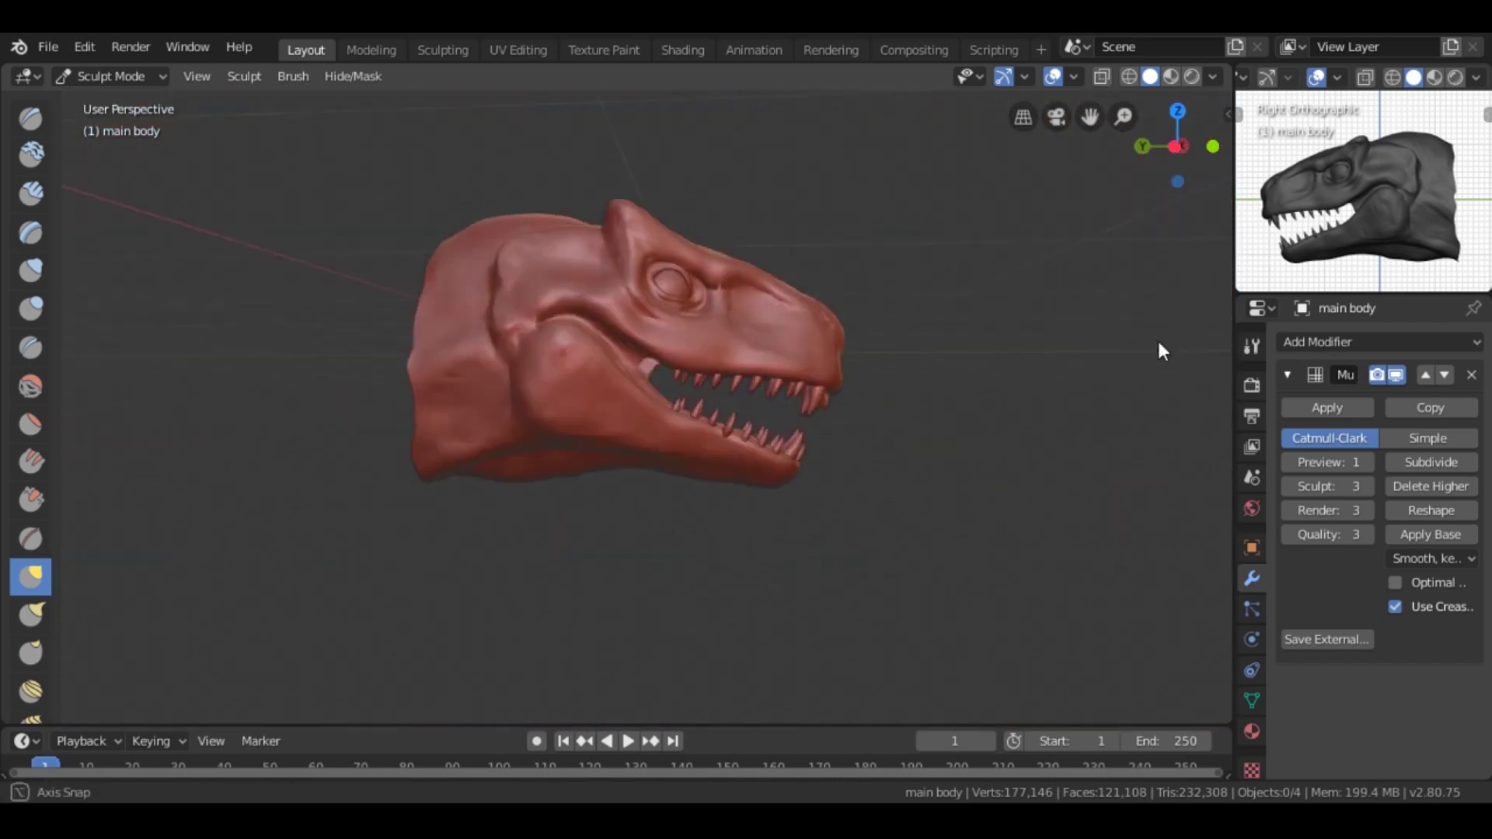
scroll(521, 334, "up", 4)
mouse_move(522, 335)
middle_mouse_down()
mouse_move(594, 290)
mouse_move(609, 300)
middle_mouse_up()
key("c")
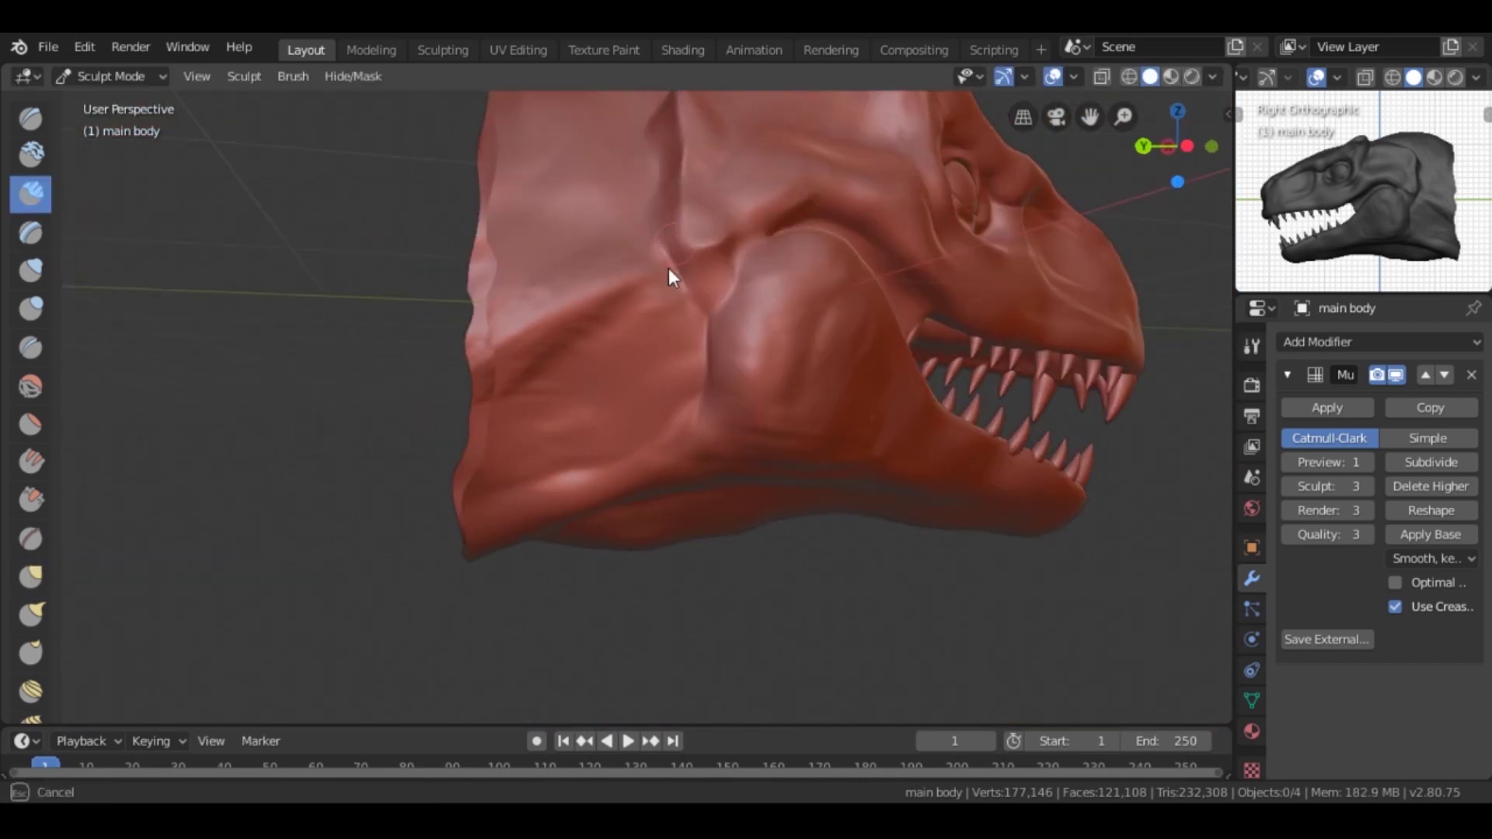
mouse_move(682, 267)
middle_mouse_down()
mouse_move(570, 286)
mouse_move(729, 286)
mouse_move(733, 372)
mouse_move(635, 316)
mouse_move(824, 317)
mouse_move(818, 420)
mouse_move(773, 246)
middle_mouse_up()
scroll(729, 286, "down", 3)
key("shift+c")
mouse_move(780, 400)
middle_mouse_down()
mouse_move(626, 377)
mouse_move(692, 288)
mouse_move(701, 302)
mouse_move(574, 251)
middle_mouse_up()
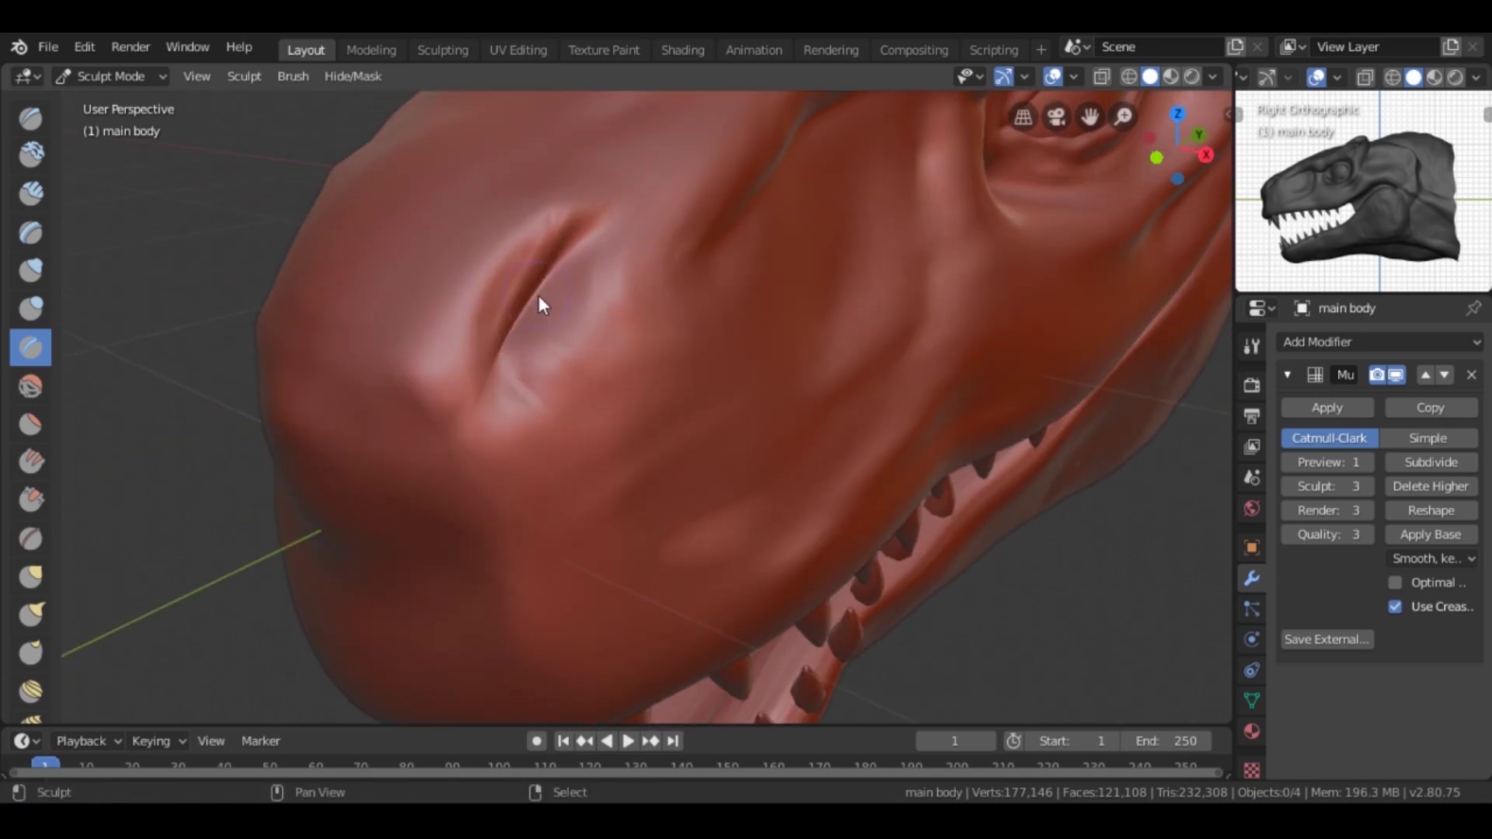
key("c")
left_click_drag(530, 261, 508, 293)
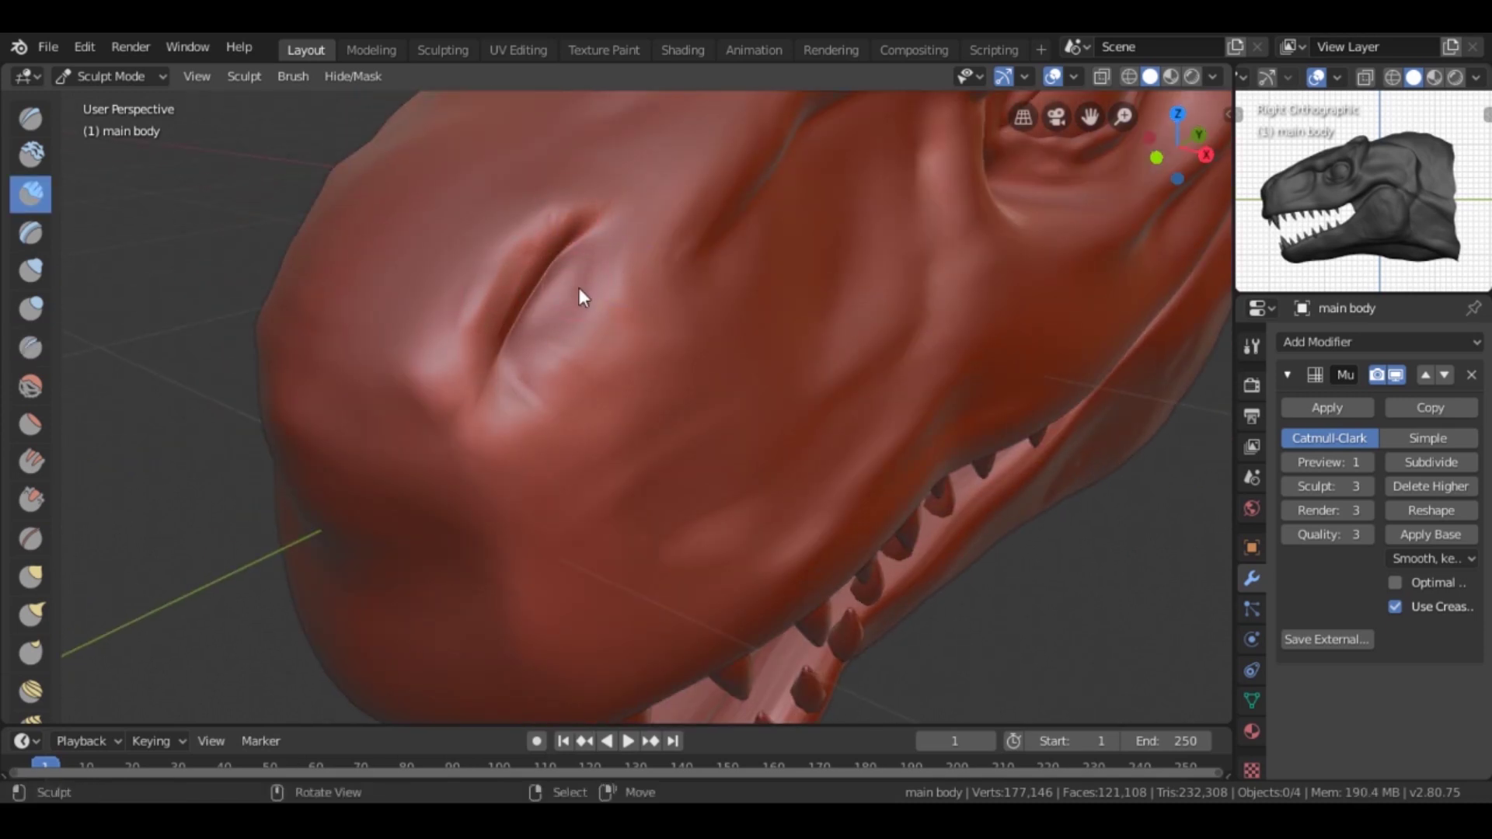
Step: Carve and smooth a groove along the jaw underside with Clay Strips
key("KP_3")
scroll(619, 298, "up", 3)
middle_click_drag(720, 272, 489, 263, "shift")
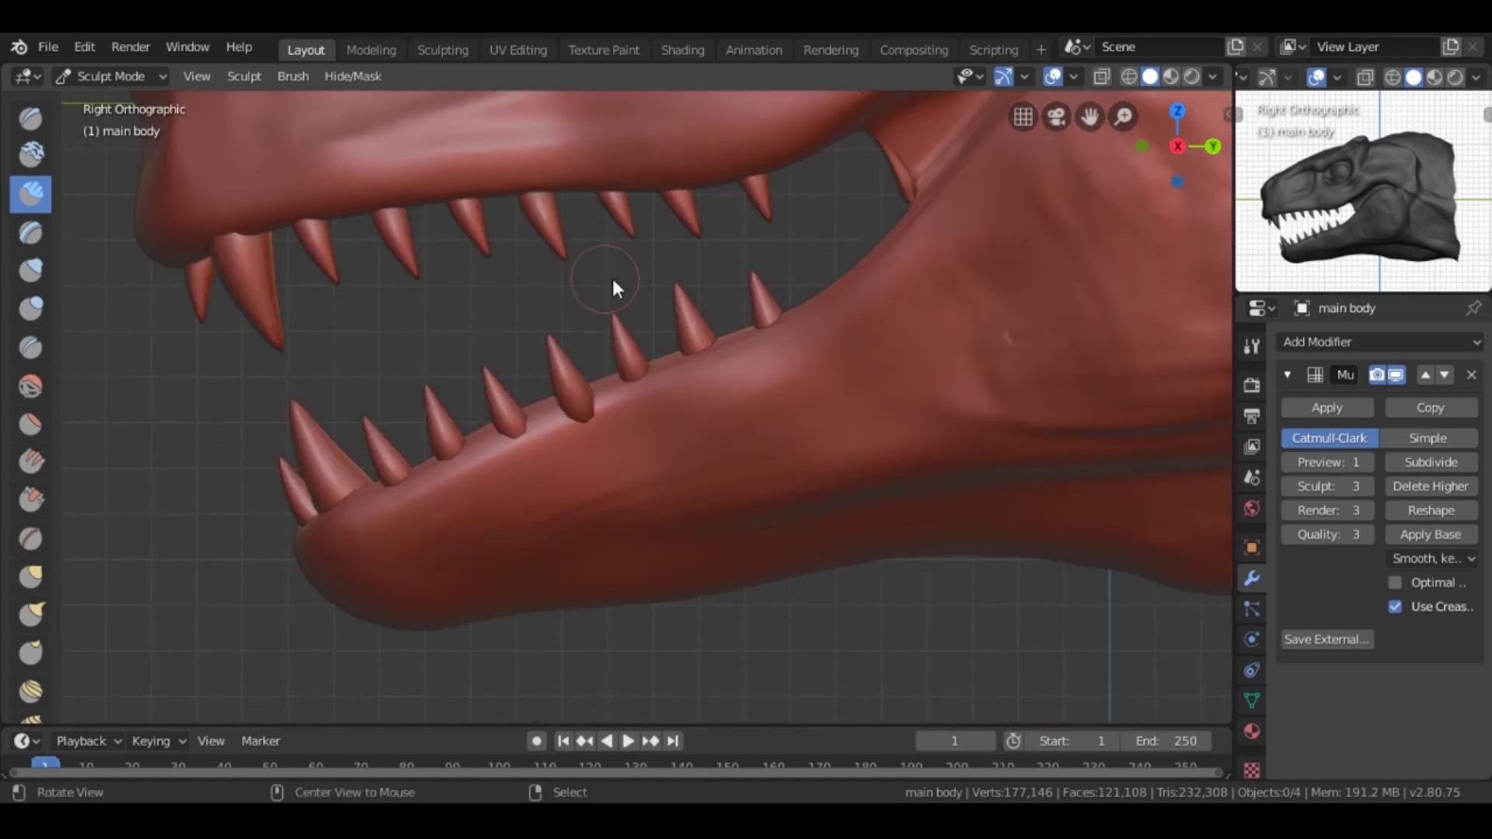
scroll(488, 262, "down", 3)
middle_click_drag(710, 374, 617, 385, "shift")
mouse_move(810, 297)
middle_mouse_down()
mouse_move(653, 270)
mouse_move(392, 432)
mouse_move(648, 321)
mouse_move(638, 260)
middle_mouse_up()
key("shift+c")
key("c")
mouse_move(642, 359)
left_mouse_down()
mouse_move(672, 270)
mouse_move(663, 357)
mouse_move(644, 305)
left_mouse_up()
mouse_move(699, 422)
left_mouse_down()
mouse_move(723, 493)
mouse_move(687, 411)
left_mouse_up()
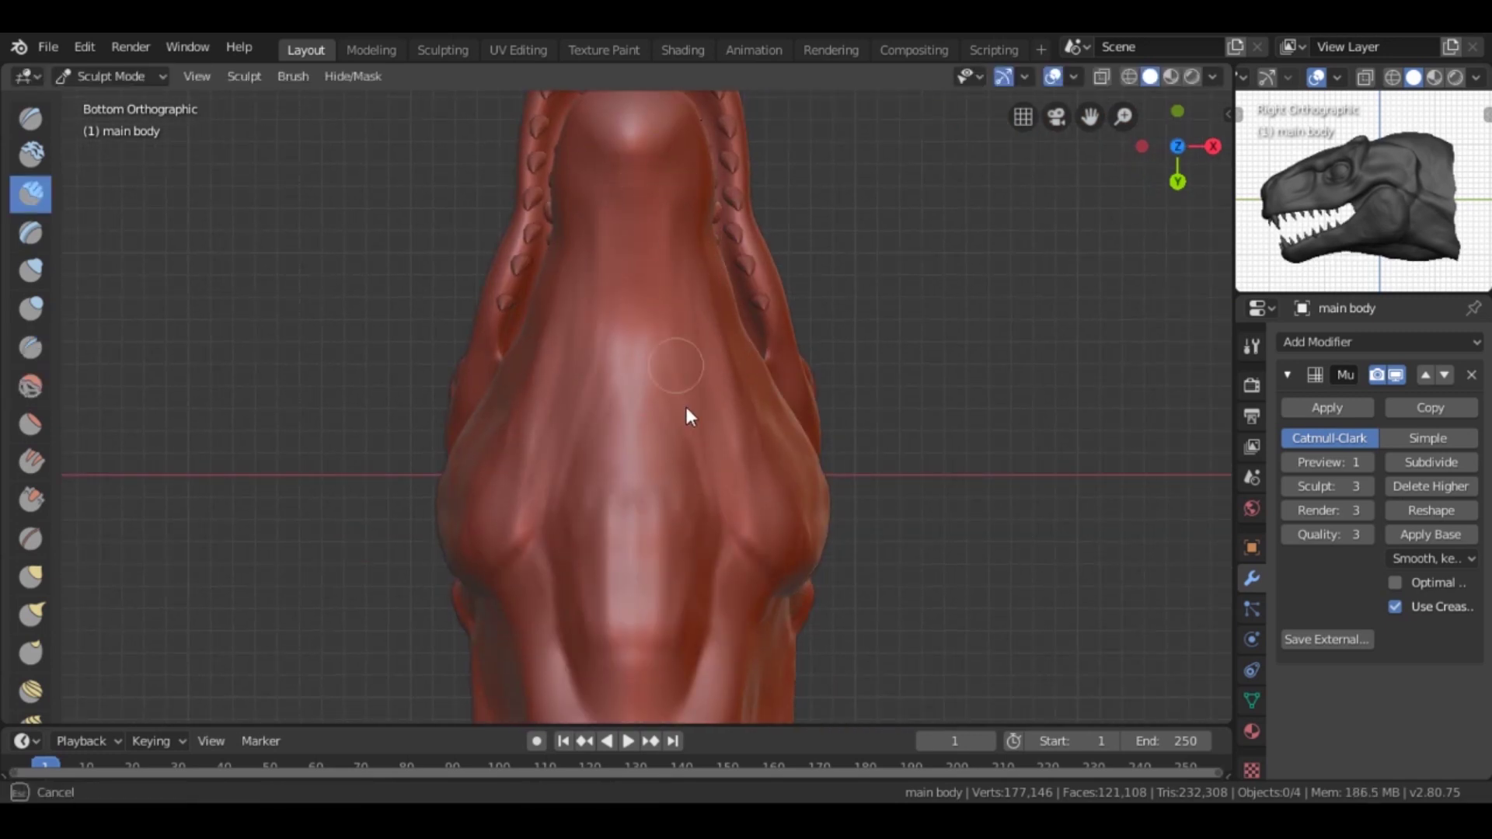
key("KP_3")
Step: Save the scene as head.blend in the parent short film folder
key("ctrl+shift+s")
type("head")
key("Return")
left_click(369, 160)
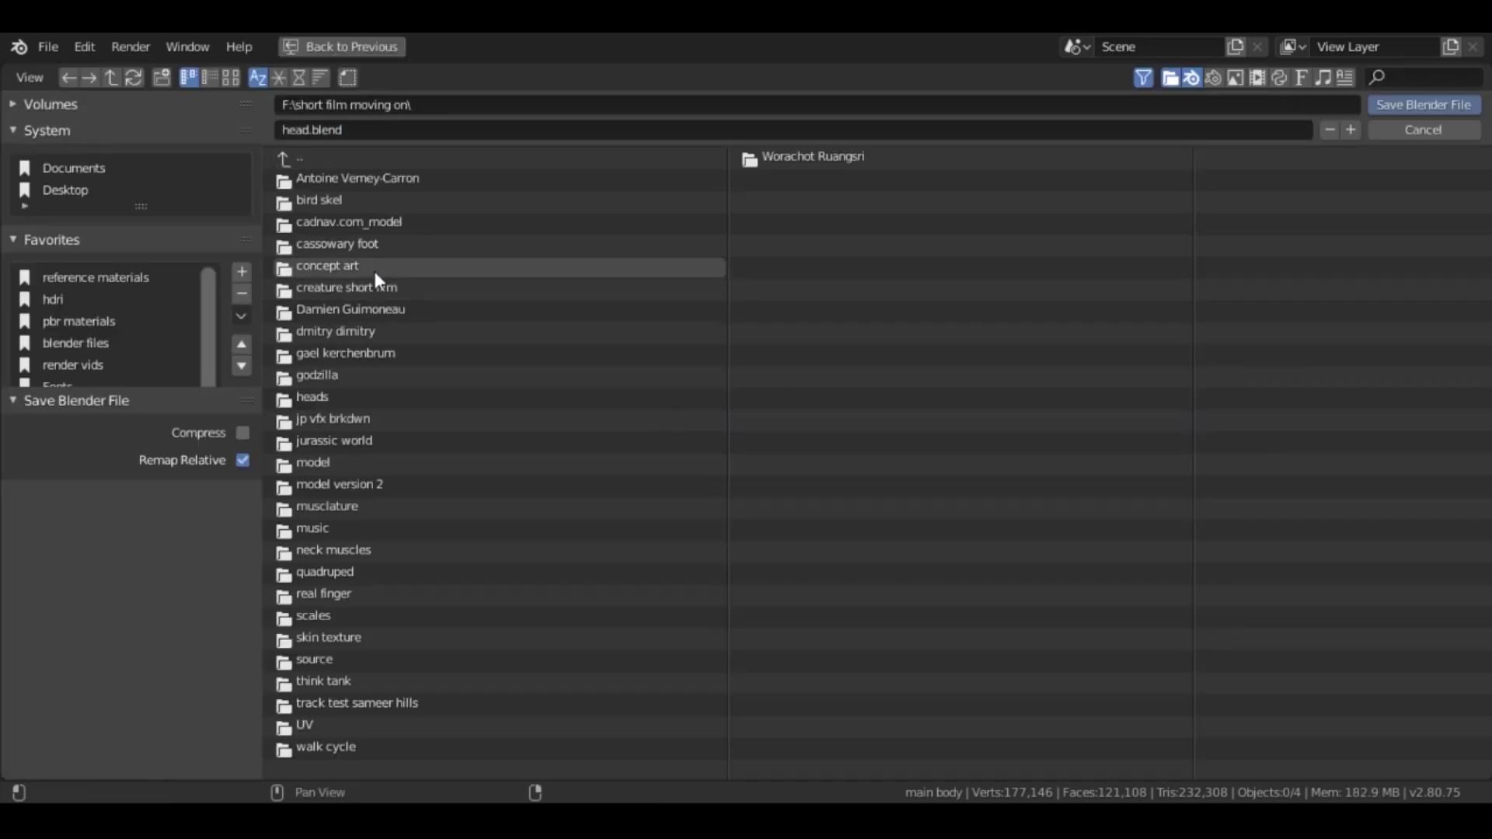
left_click(1424, 129)
mouse_move(796, 348)
middle_mouse_down()
mouse_move(652, 336)
mouse_move(806, 284)
mouse_move(878, 296)
mouse_move(949, 309)
mouse_move(967, 396)
mouse_move(716, 365)
mouse_move(779, 407)
middle_mouse_up()
key("KP_3")
scroll(706, 331, "up", 4)
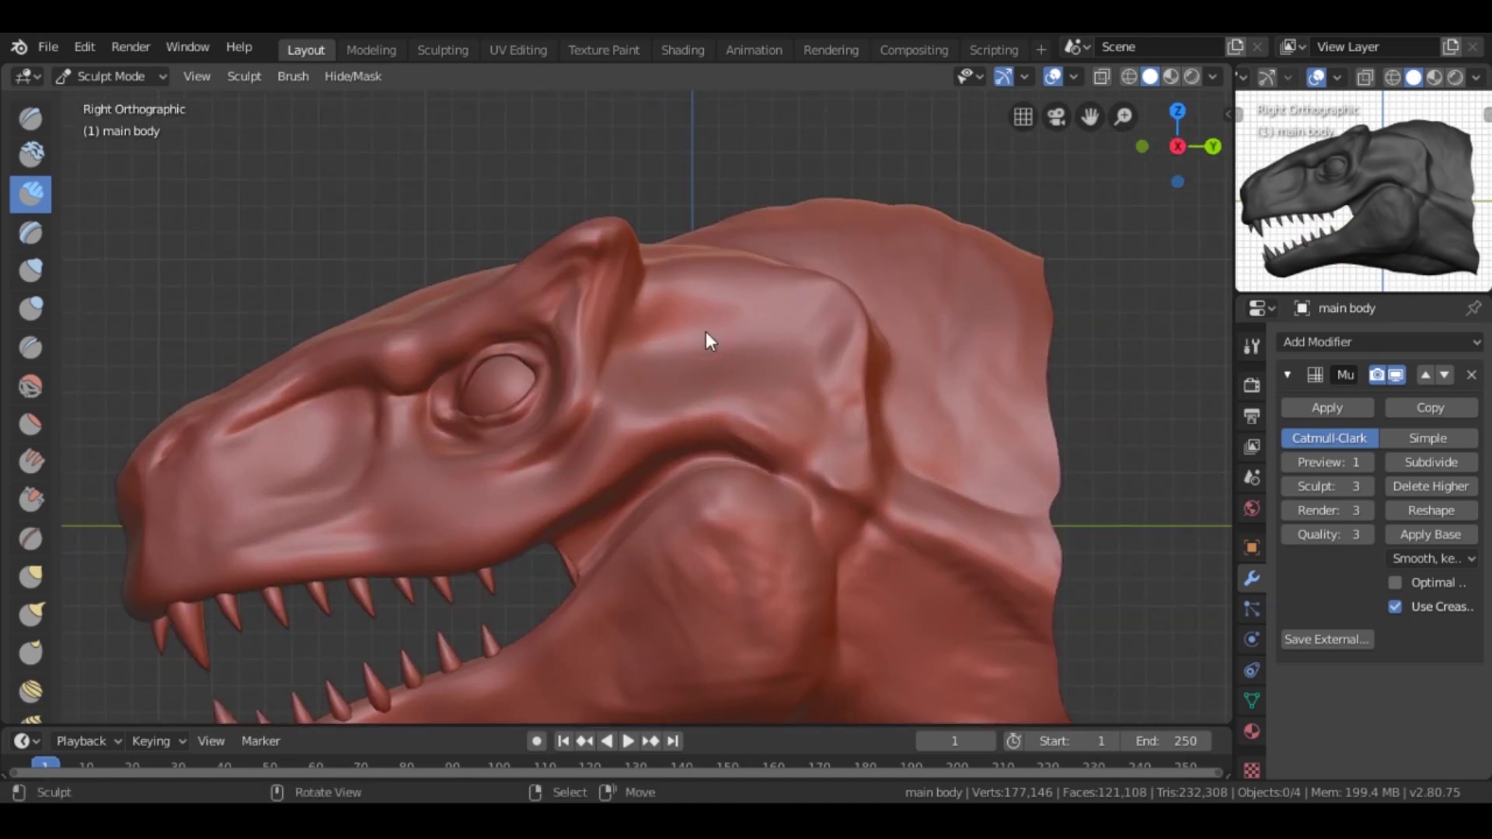
key("g")
key("f")
left_click(718, 298)
mouse_move(612, 217)
middle_mouse_down()
mouse_move(781, 342)
mouse_move(599, 306)
mouse_move(573, 233)
middle_mouse_up()
key("c")
mouse_move(516, 393)
middle_mouse_down()
mouse_move(609, 316)
mouse_move(687, 312)
middle_mouse_up()
key("shift+c")
middle_click_drag(793, 310, 777, 400)
key("c")
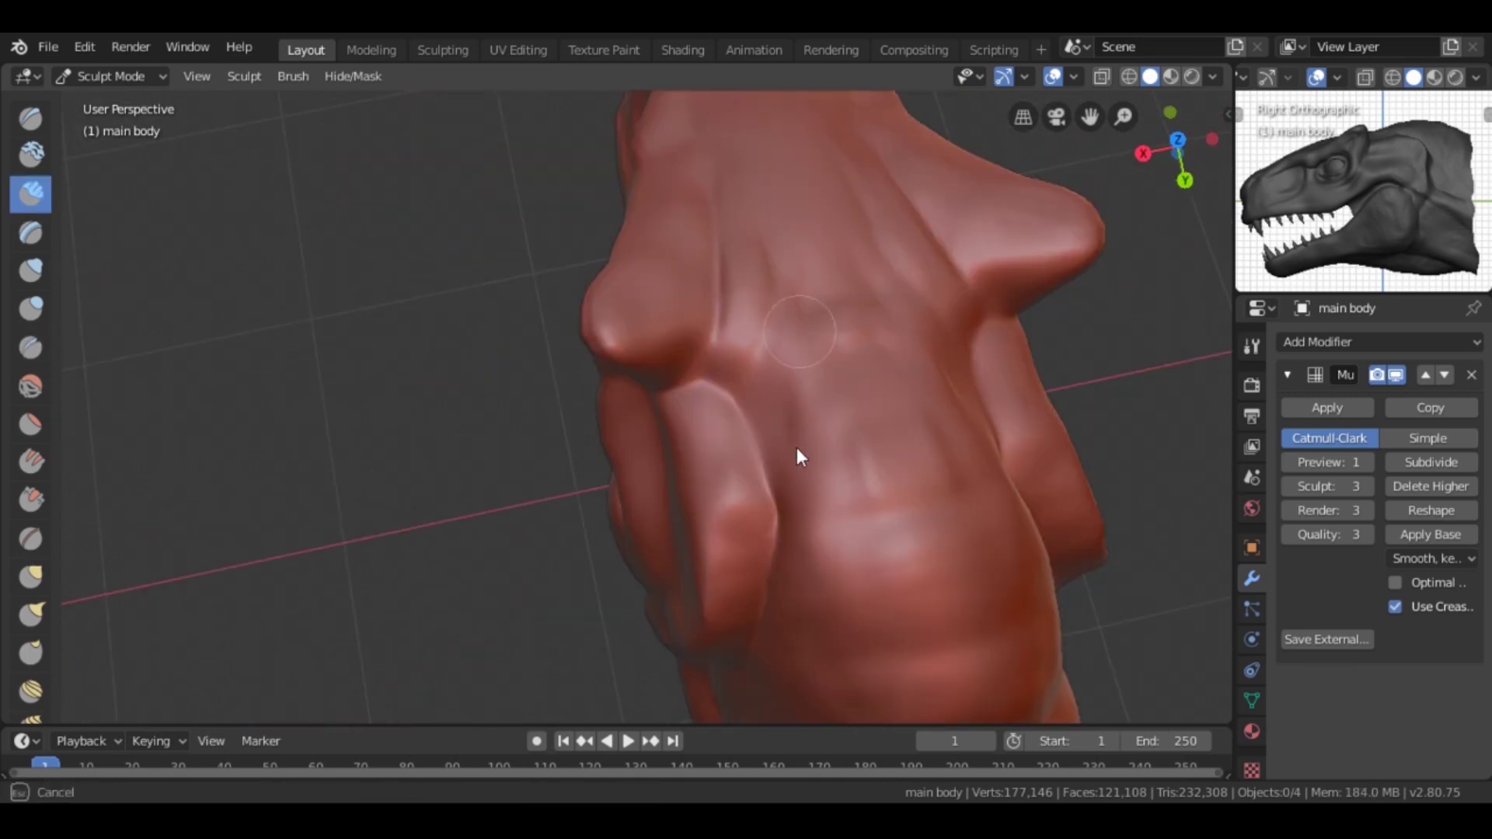
middle_click_drag(864, 375, 876, 236)
key("KP_3")
scroll(812, 360, "down", 3)
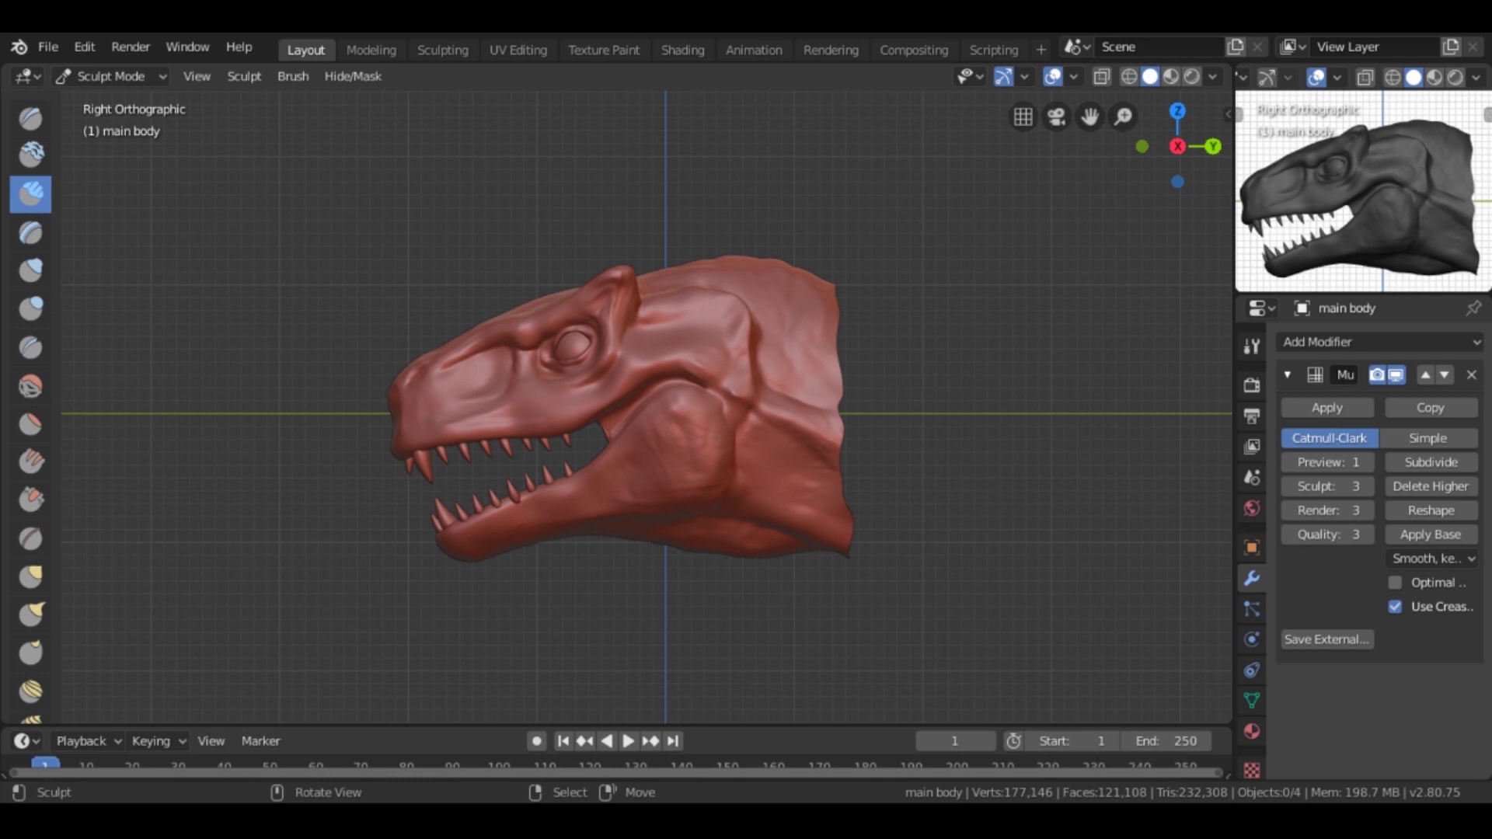
scroll(792, 428, "up", 1)
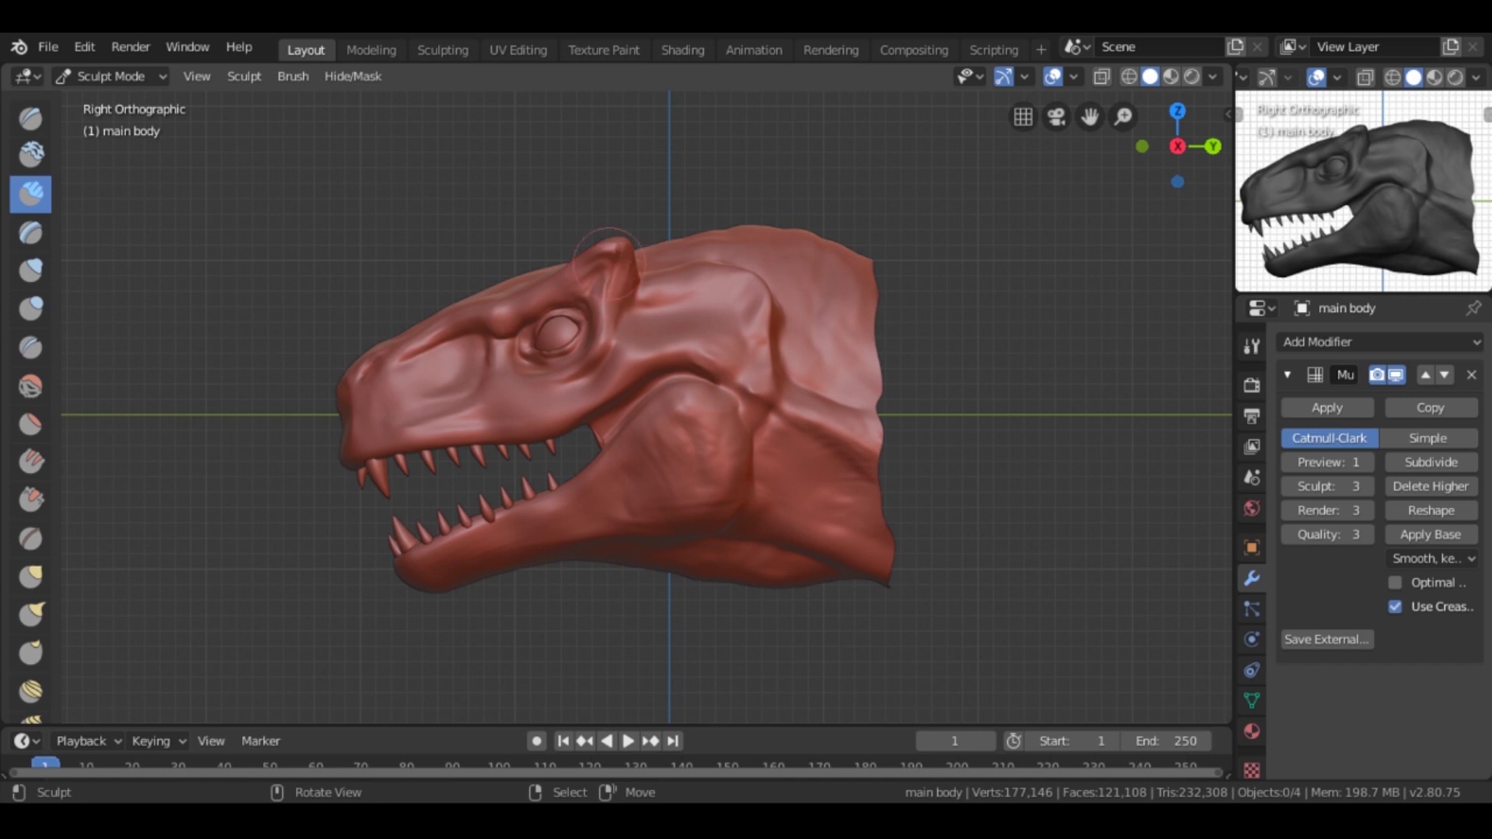
key("KP_7")
scroll(685, 388, "up", 3)
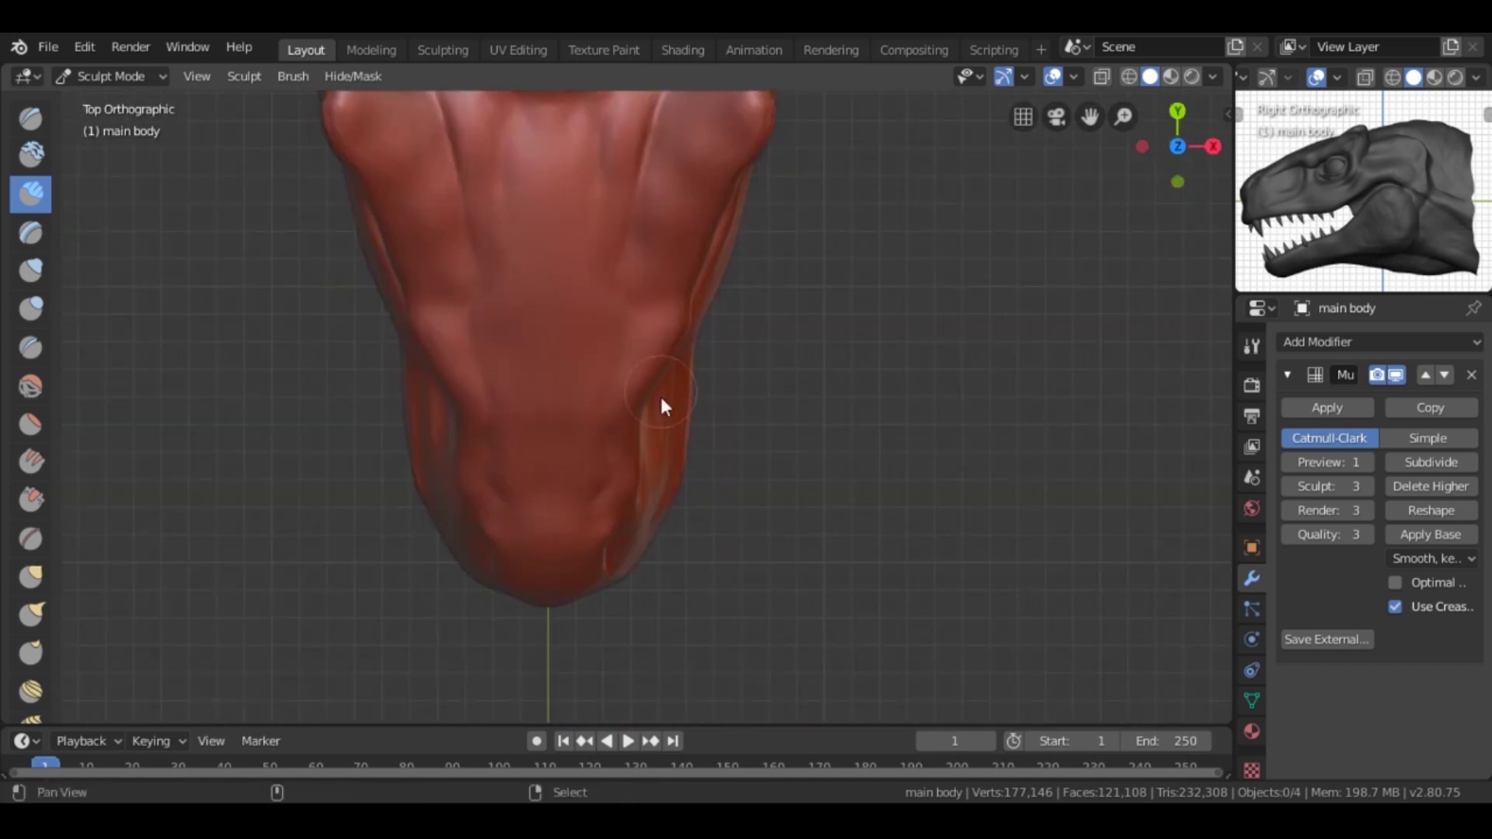
key("g")
key("KP_1")
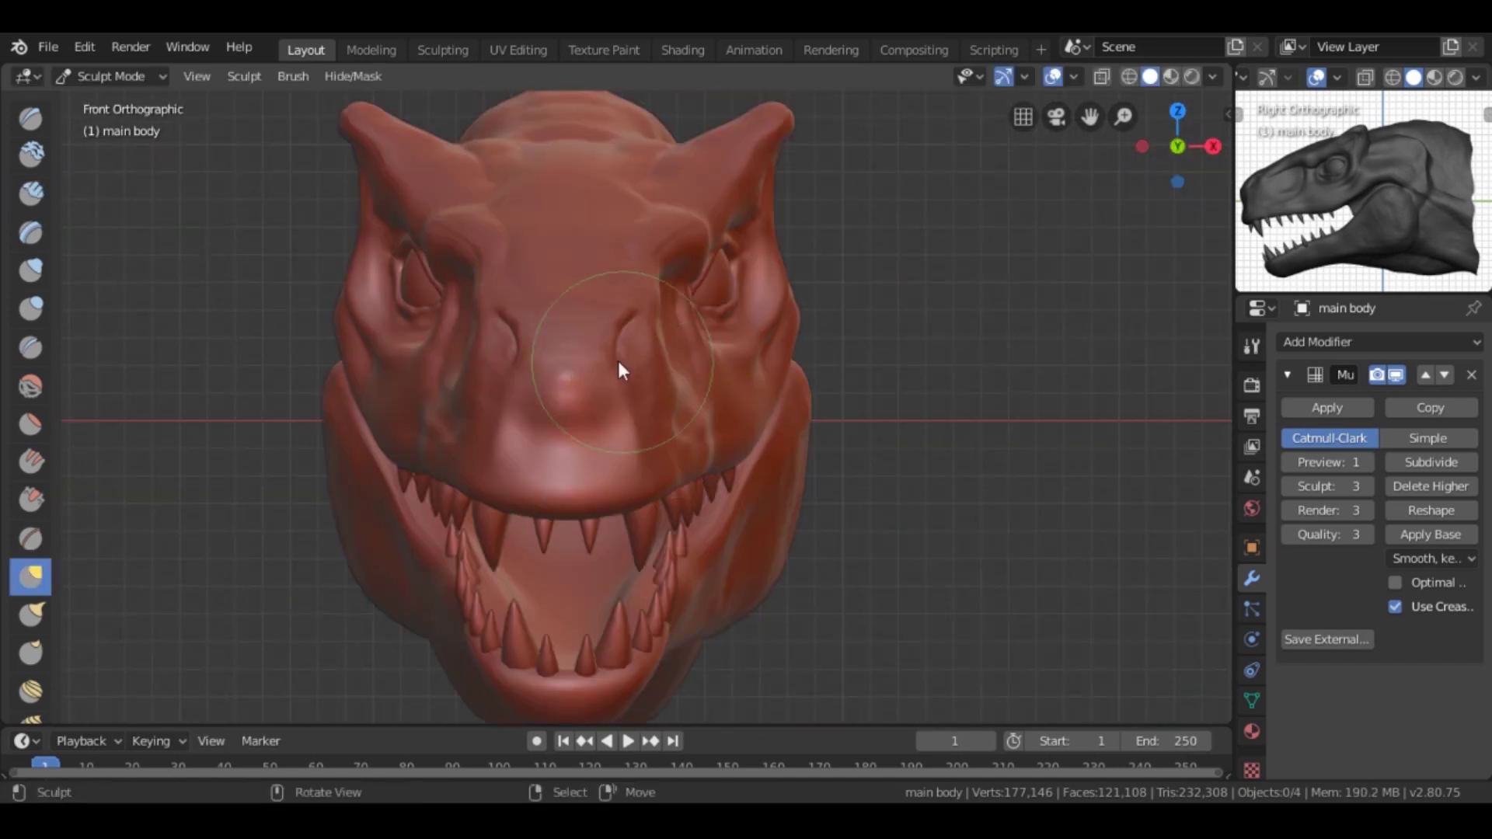
mouse_move(706, 342)
middle_mouse_down()
mouse_move(593, 468)
mouse_move(774, 416)
mouse_move(684, 450)
mouse_move(710, 506)
mouse_move(783, 458)
mouse_move(583, 467)
mouse_move(633, 470)
mouse_move(737, 333)
middle_mouse_up()
key("c")
key("KP_3")
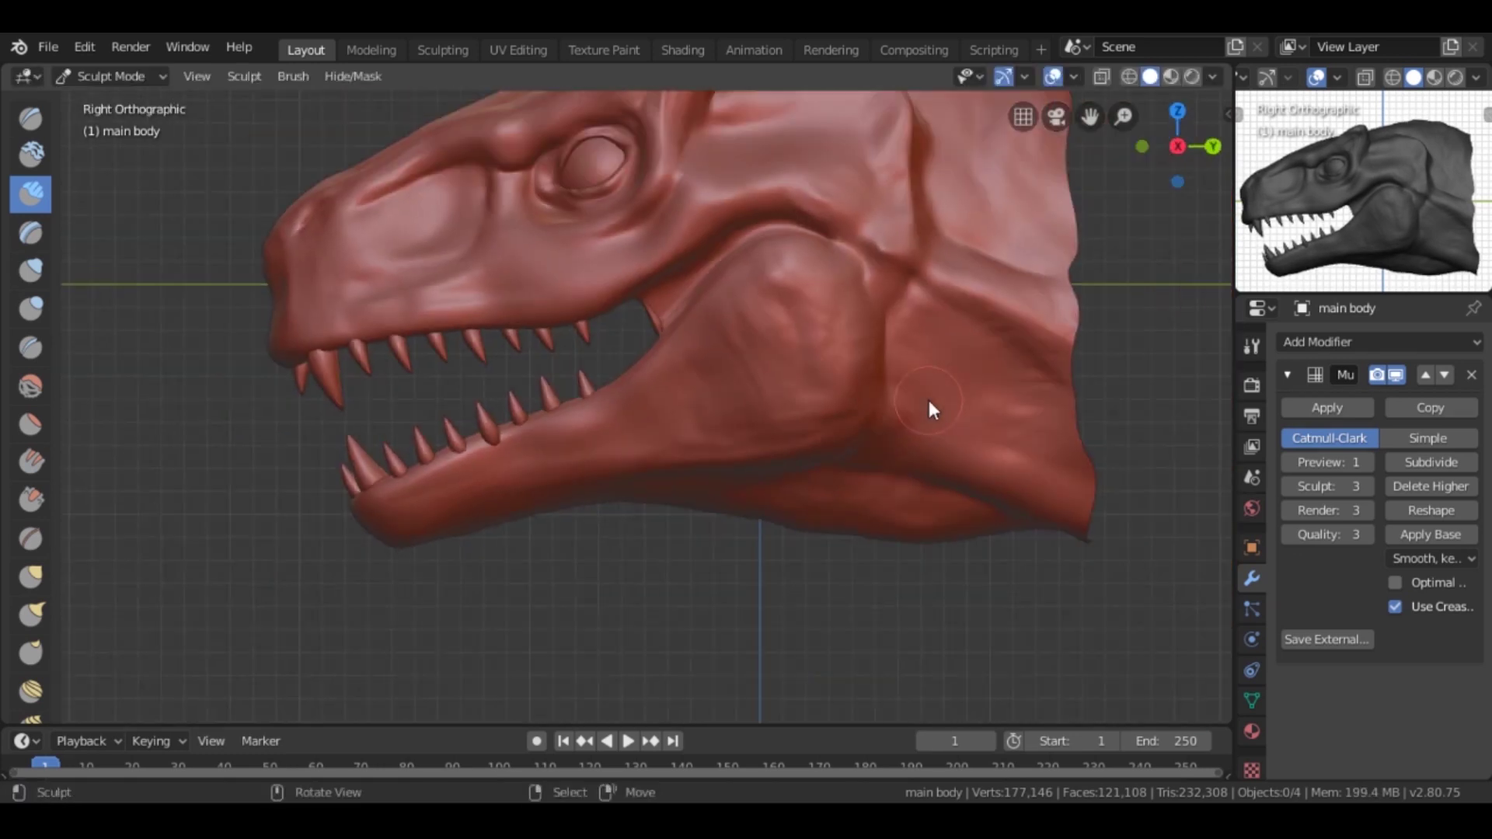
scroll(926, 396, "down", 4)
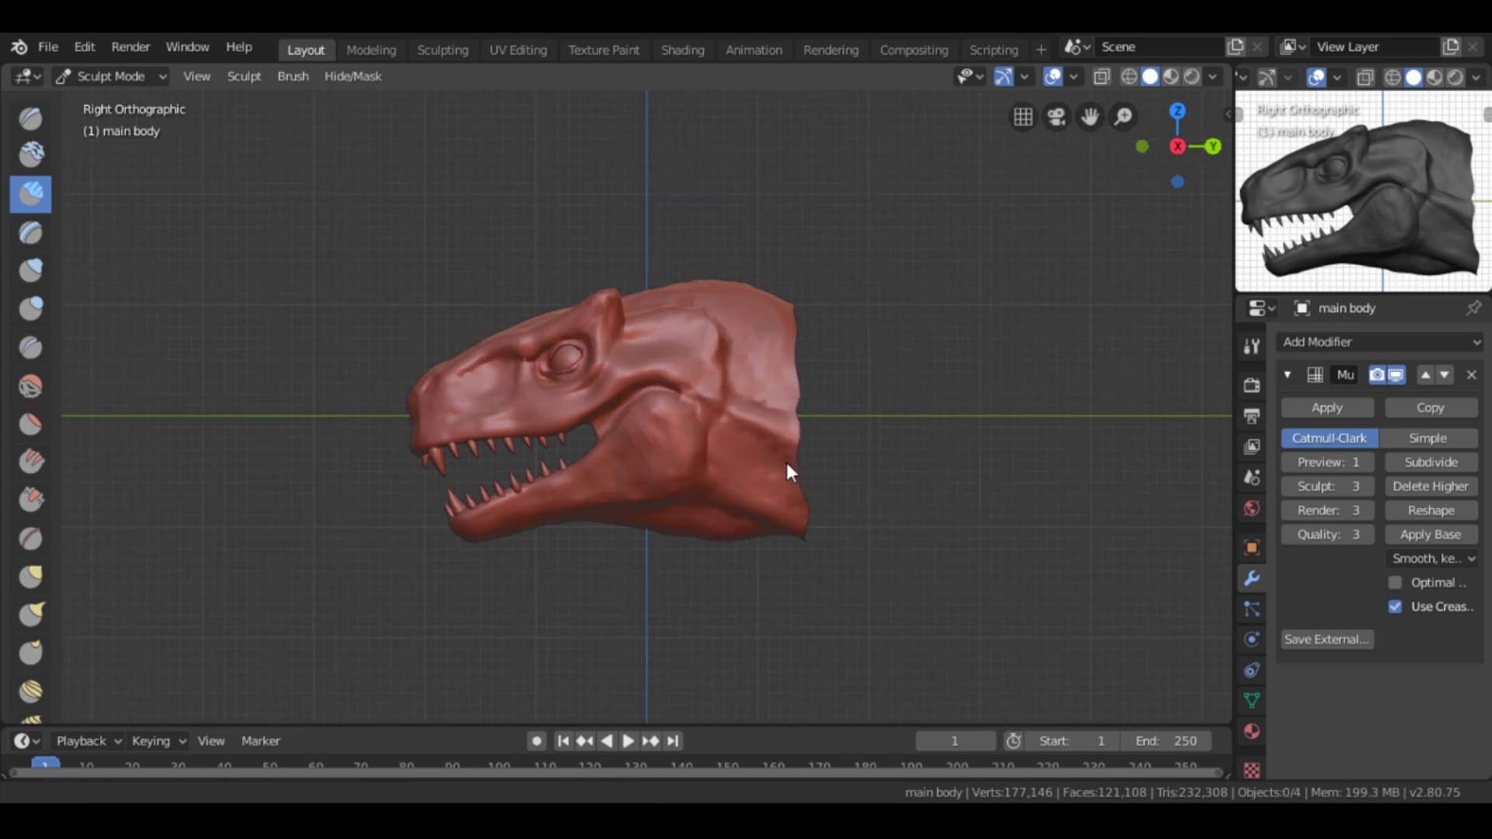
middle_click_drag(787, 462, 931, 382)
left_click(1073, 75)
Step: Smooth the eye rim, hide the wireframe overlay and crease the eye-socket edge
key("KP_3")
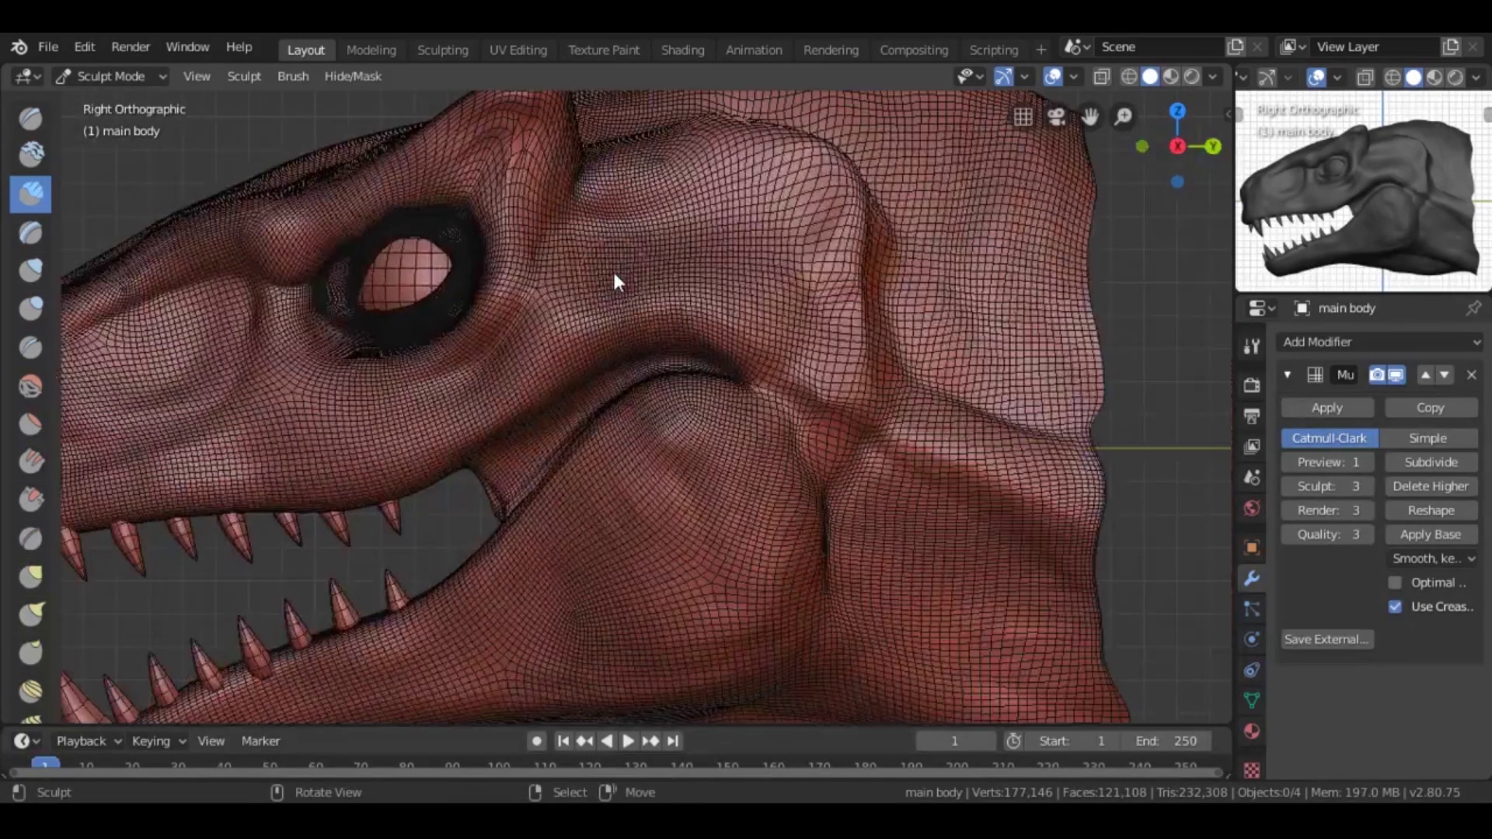
scroll(612, 269, "up", 5)
left_click_drag(550, 415, 702, 219)
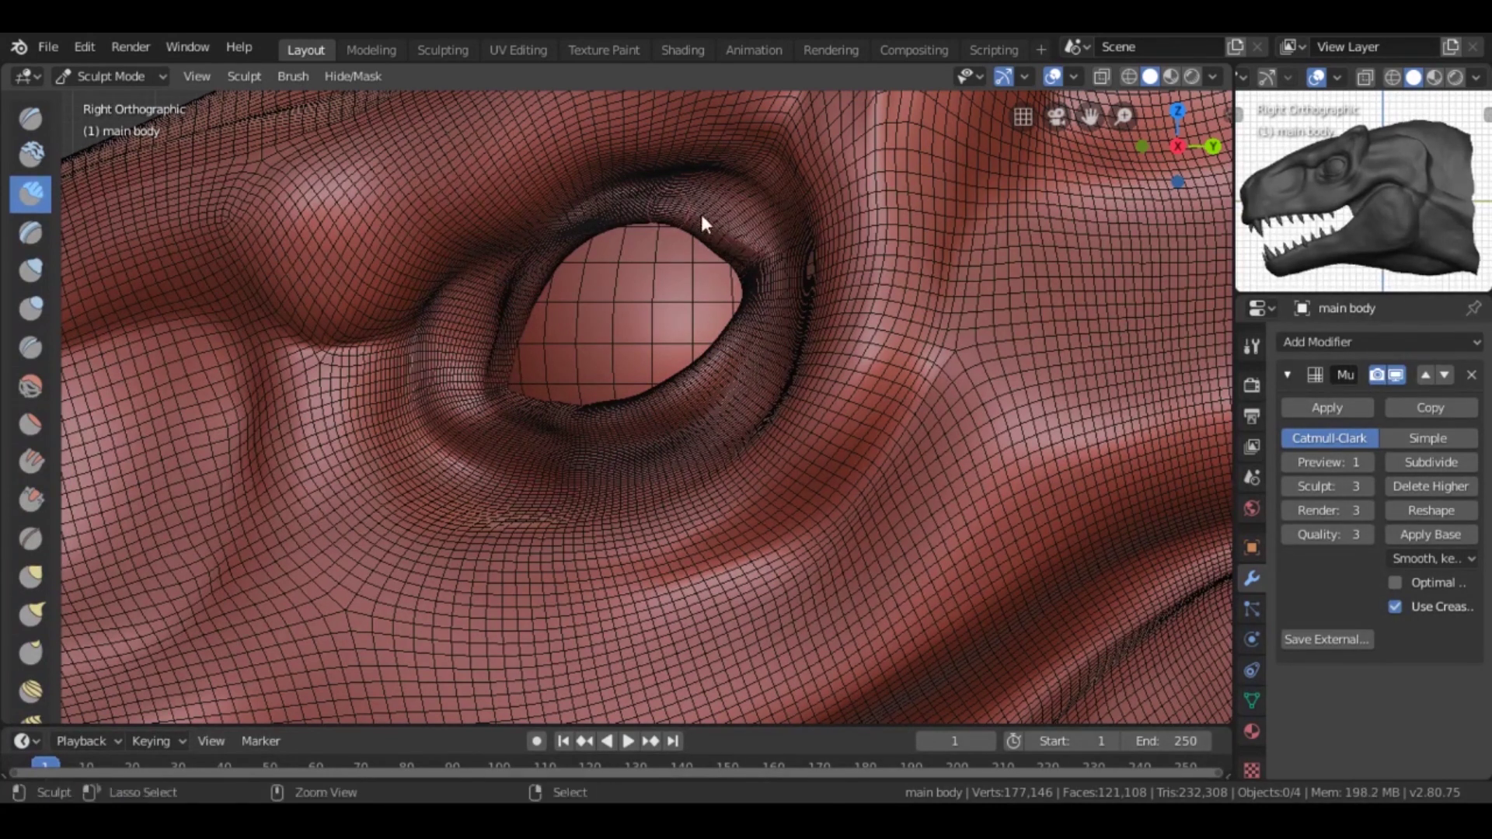
left_click_drag(777, 255, 500, 384, "shift")
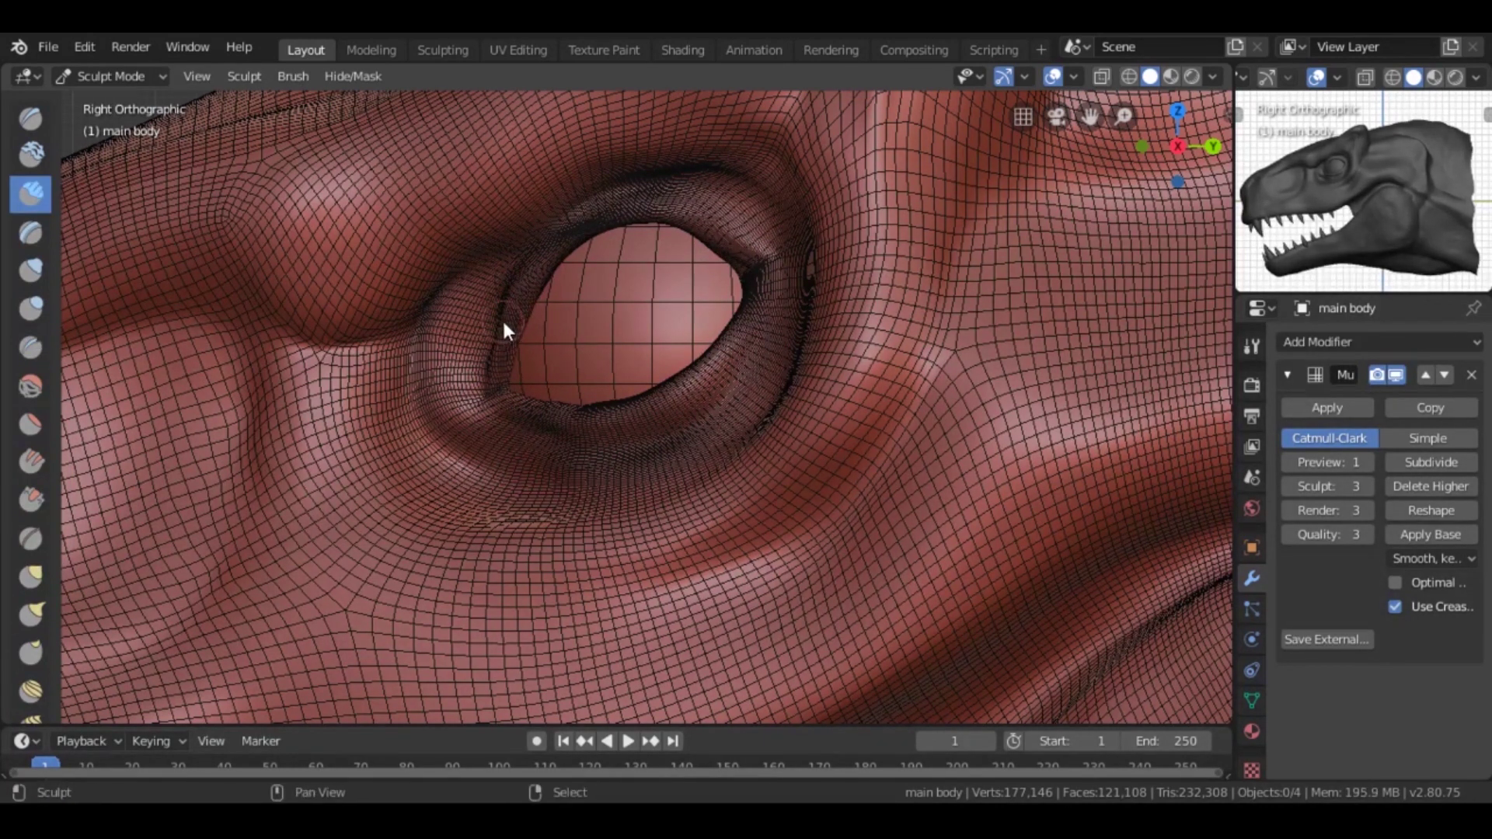
key("shift+c")
key("shift+alt+z")
mouse_move(544, 257)
left_mouse_down()
mouse_move(673, 204)
mouse_move(730, 342)
mouse_move(495, 405)
left_mouse_up()
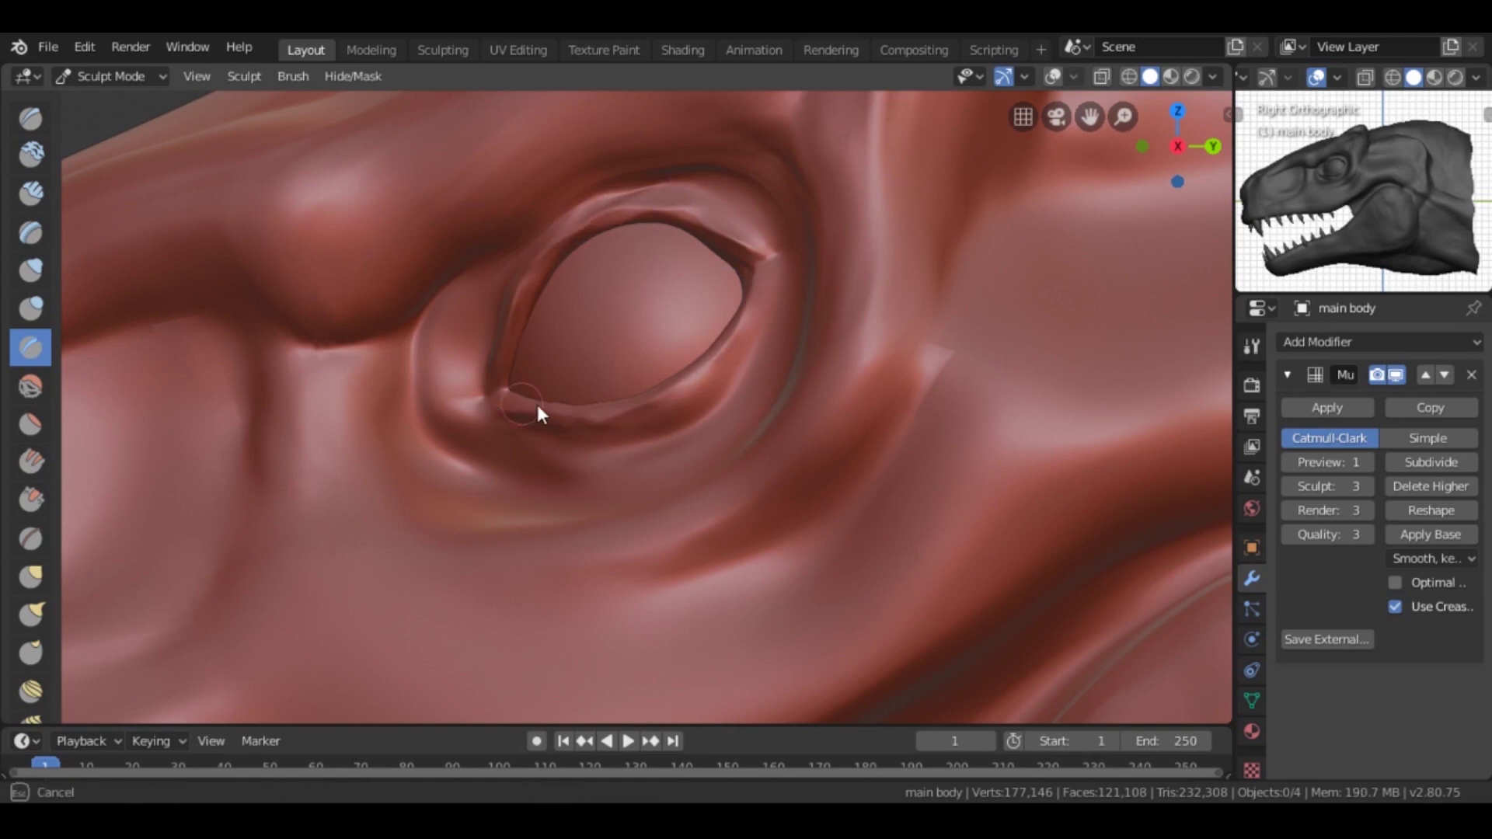
Step: Add small Draw strokes on the eye's left rim and crease the skin beside the eye
middle_click_drag(572, 481, 556, 359, "shift")
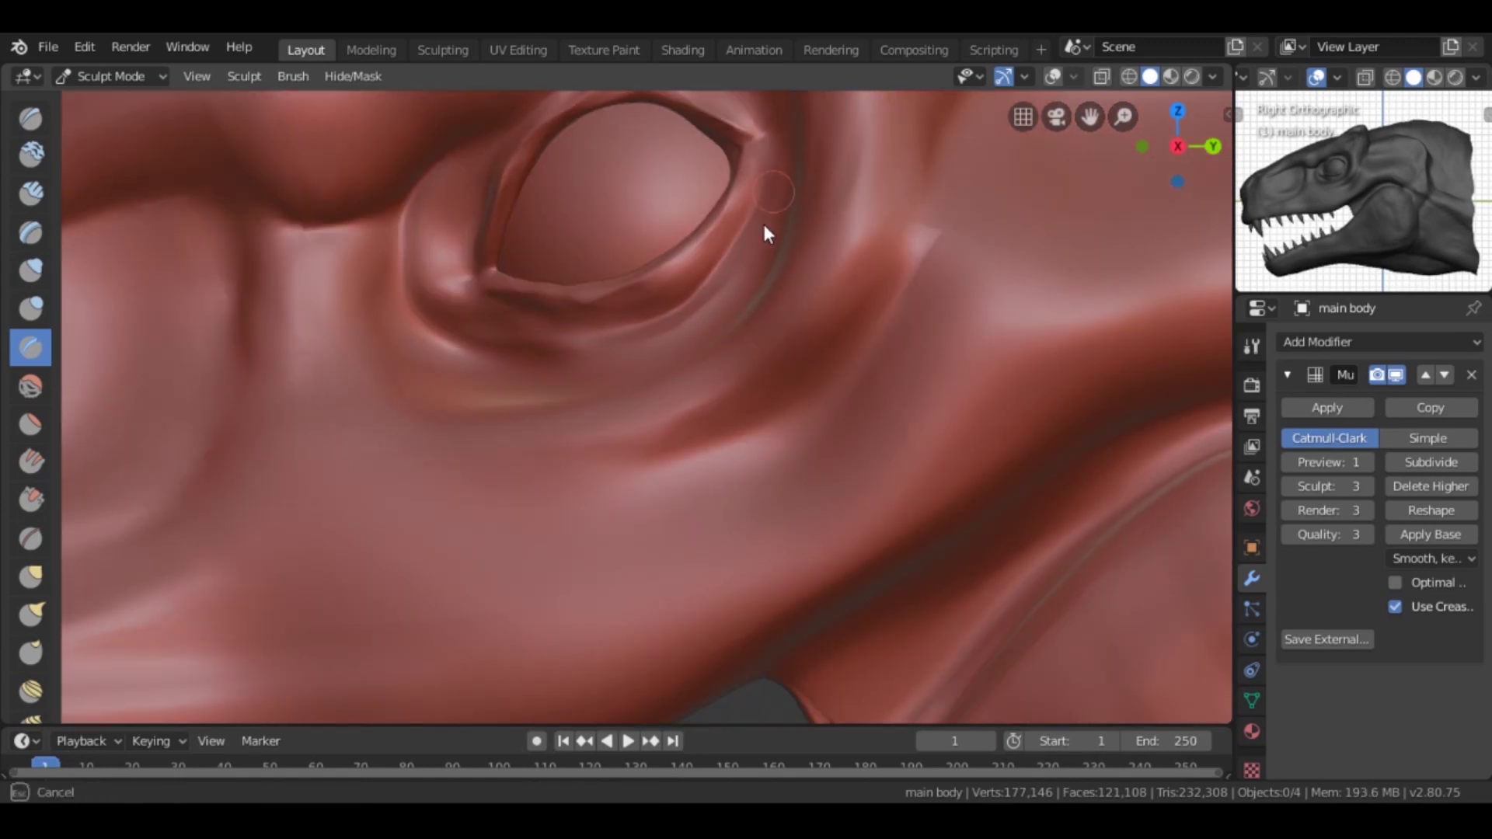
key("x")
middle_click_drag(451, 234, 447, 303, "shift")
left_click_drag(432, 272, 419, 342)
mouse_move(481, 412)
middle_mouse_down()
mouse_move(716, 369)
mouse_move(551, 479)
mouse_move(815, 323)
mouse_move(462, 520)
mouse_move(650, 471)
mouse_move(451, 394)
mouse_move(633, 248)
mouse_move(799, 295)
mouse_move(816, 182)
middle_mouse_up()
middle_click_drag(542, 501, 493, 467)
key("shift+c")
scroll(493, 467, "up", 5)
mouse_move(467, 336)
middle_mouse_down()
mouse_move(481, 386)
mouse_move(566, 398)
mouse_move(838, 208)
mouse_move(815, 381)
mouse_move(739, 470)
mouse_move(447, 354)
mouse_move(460, 274)
mouse_move(579, 296)
mouse_move(621, 249)
mouse_move(549, 241)
mouse_move(856, 161)
middle_mouse_up()
left_click_drag(856, 160, 829, 310)
Step: Zoom in on the jaw with Clay Strips active and show the Tool Settings bar
key("KP_3")
scroll(609, 342, "up", 1)
scroll(704, 336, "up", 2)
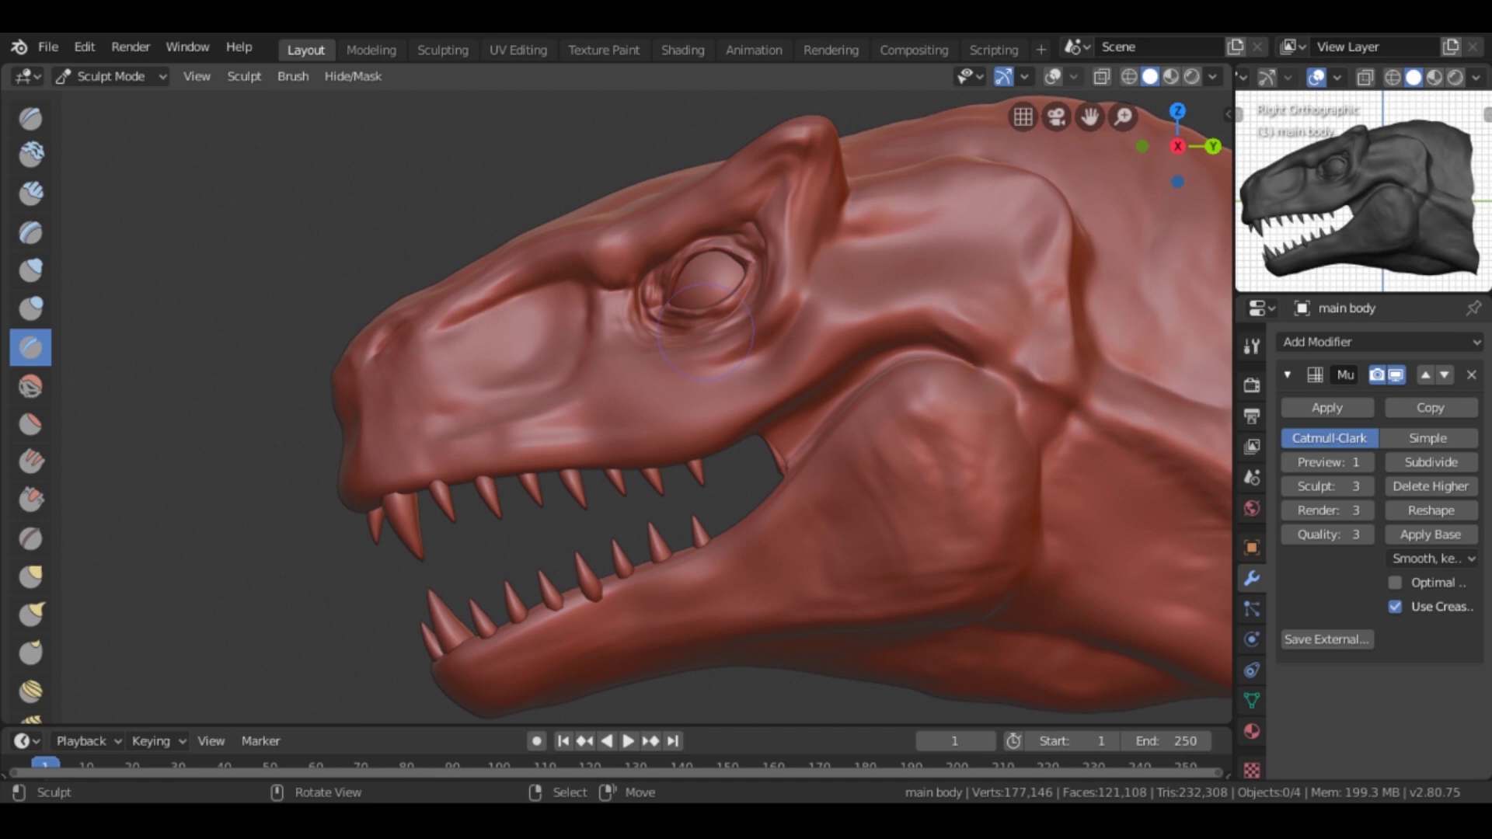
scroll(827, 520, "up", 2)
scroll(736, 379, "up", 4)
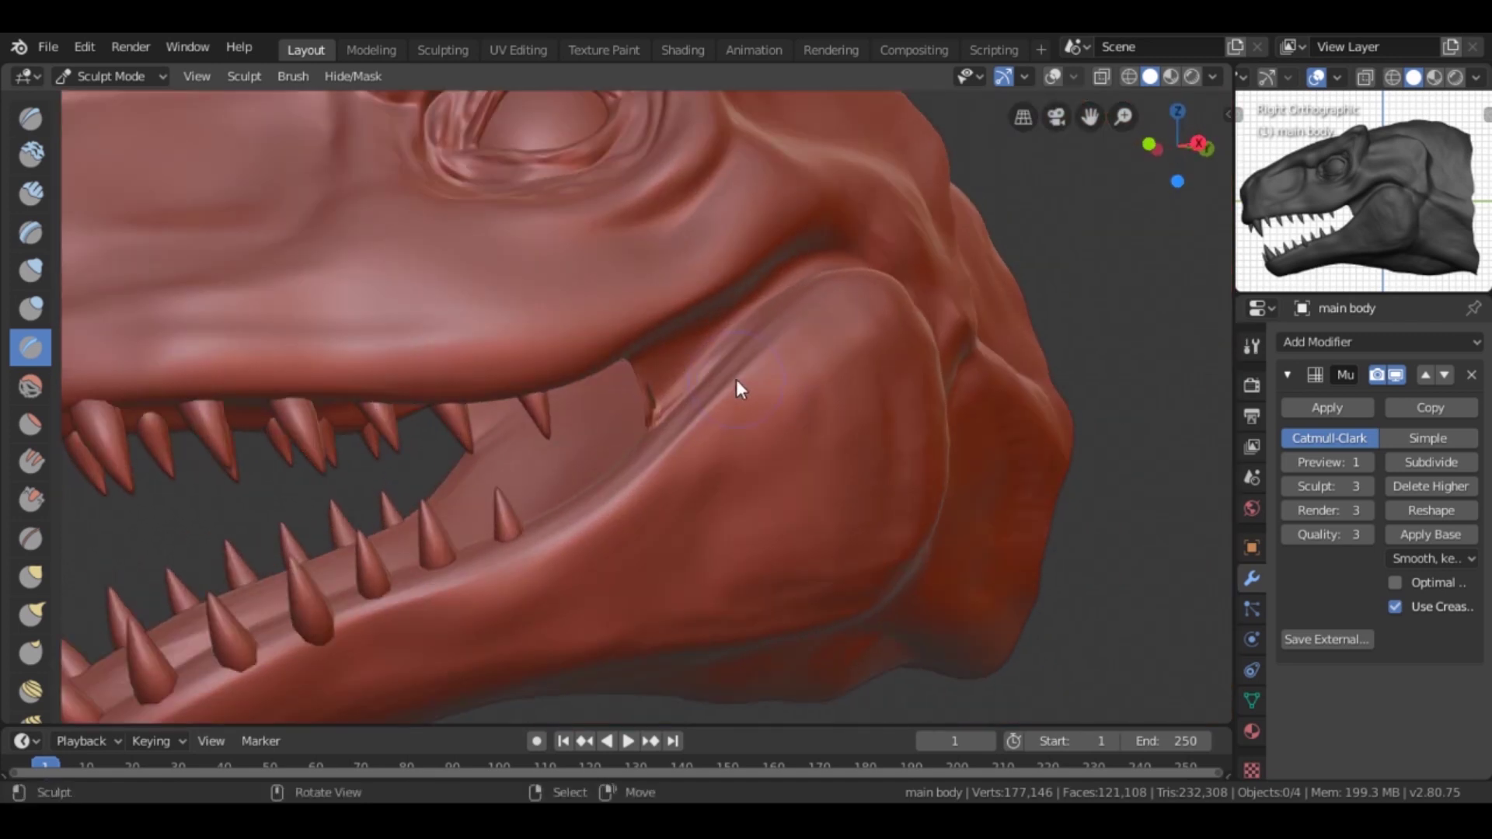
scroll(736, 377, "up", 2)
middle_click_drag(736, 376, 689, 410)
key("c")
mouse_move(682, 333)
middle_mouse_down()
mouse_move(651, 341)
mouse_move(899, 92)
middle_mouse_up()
left_click(198, 76)
left_click(233, 143)
Step: Shrink the brush radius and orbit in to the corner of the mouth
left_click(684, 77)
scroll(740, 340, "up", 4)
key("f")
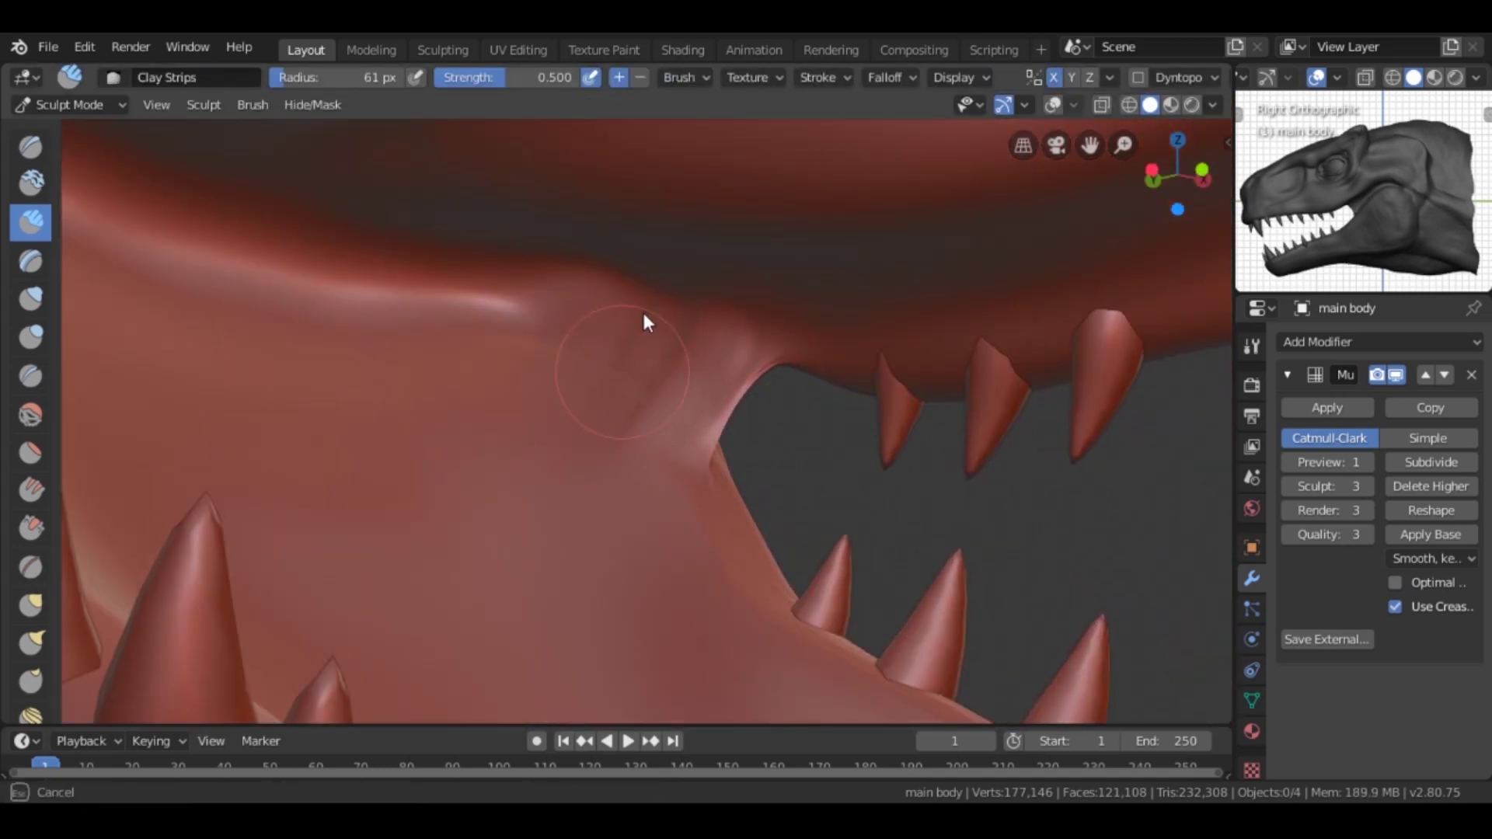
middle_click_drag(686, 437, 724, 296)
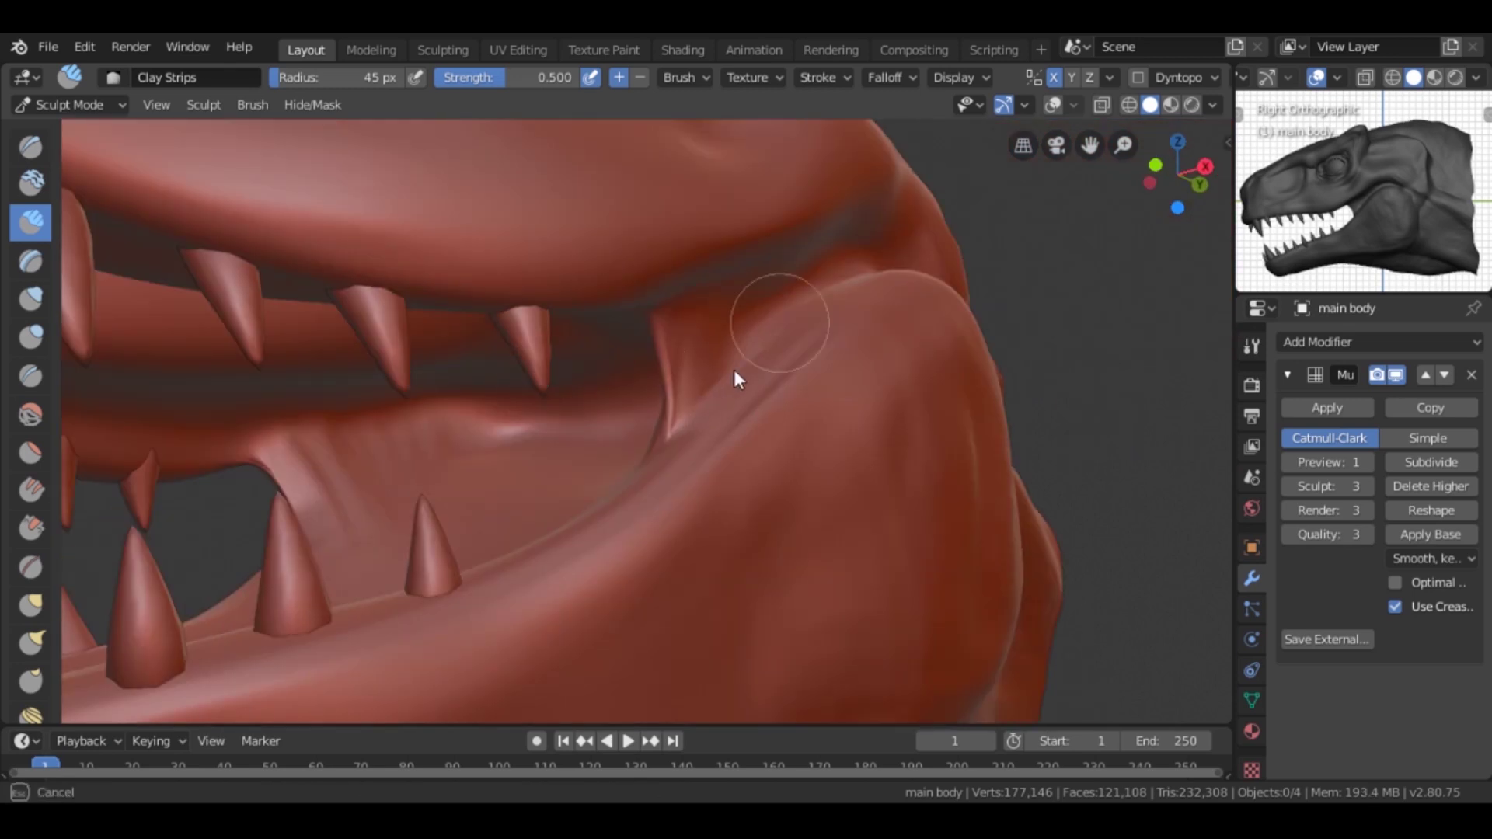
middle_click_drag(735, 377, 666, 333)
mouse_move(848, 187)
middle_mouse_down()
mouse_move(924, 198)
mouse_move(575, 290)
middle_mouse_up()
Step: Crease the fold at the mouth corner and build up clay on the mouth surface
key("shift+c")
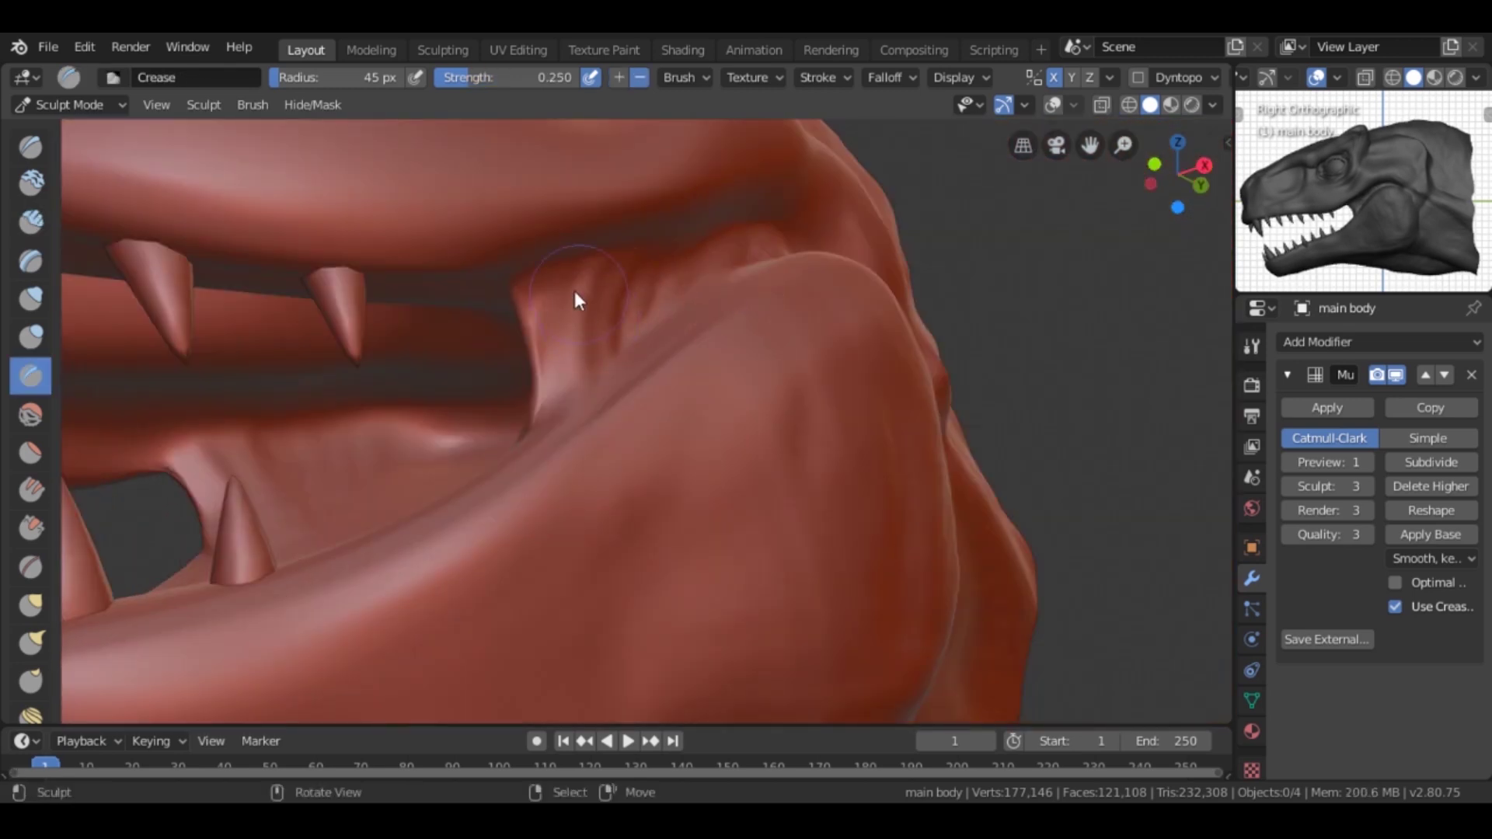
mouse_move(572, 406)
middle_mouse_down()
mouse_move(597, 348)
mouse_move(840, 346)
mouse_move(664, 416)
mouse_move(647, 354)
middle_mouse_up()
key("c")
mouse_move(723, 268)
left_mouse_down()
mouse_move(489, 183)
mouse_move(416, 243)
mouse_move(447, 234)
left_mouse_up()
key("Home")
mouse_move(447, 234)
middle_mouse_down()
mouse_move(614, 341)
mouse_move(526, 380)
mouse_move(593, 316)
mouse_move(533, 241)
mouse_move(608, 330)
mouse_move(426, 411)
middle_mouse_up()
scroll(474, 389, "up", 2)
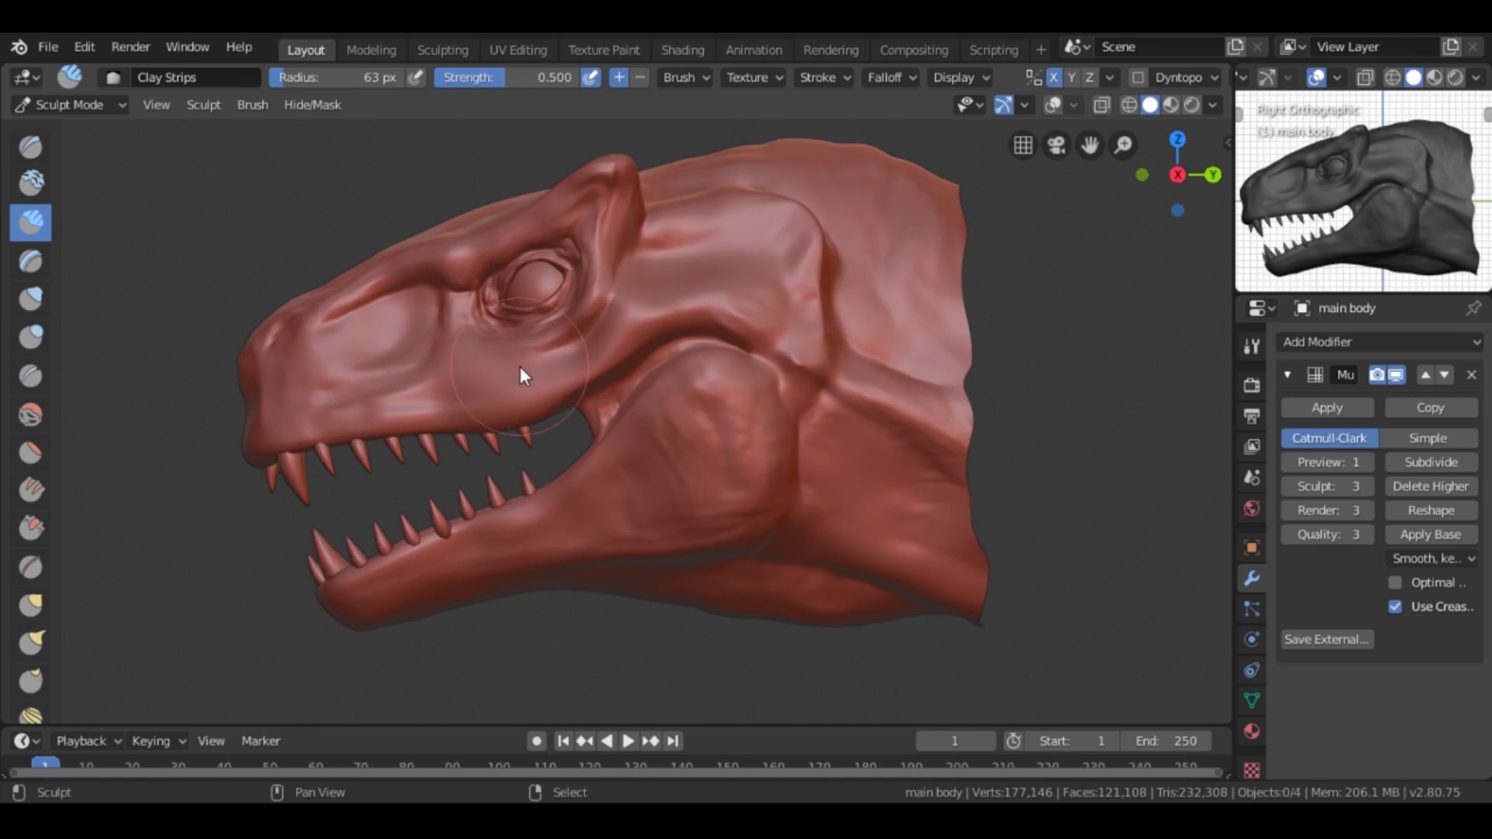
Step: Zoom in on the eye with the Crease brush and orbit to a three-quarter front view
scroll(552, 373, "up", 3)
scroll(606, 351, "up", 3)
key("shift+c")
mouse_move(392, 374)
middle_mouse_down()
mouse_move(626, 296)
mouse_move(614, 315)
mouse_move(704, 423)
middle_mouse_up()
scroll(625, 294, "up", 2)
scroll(617, 328, "down", 8)
scroll(704, 422, "up", 3)
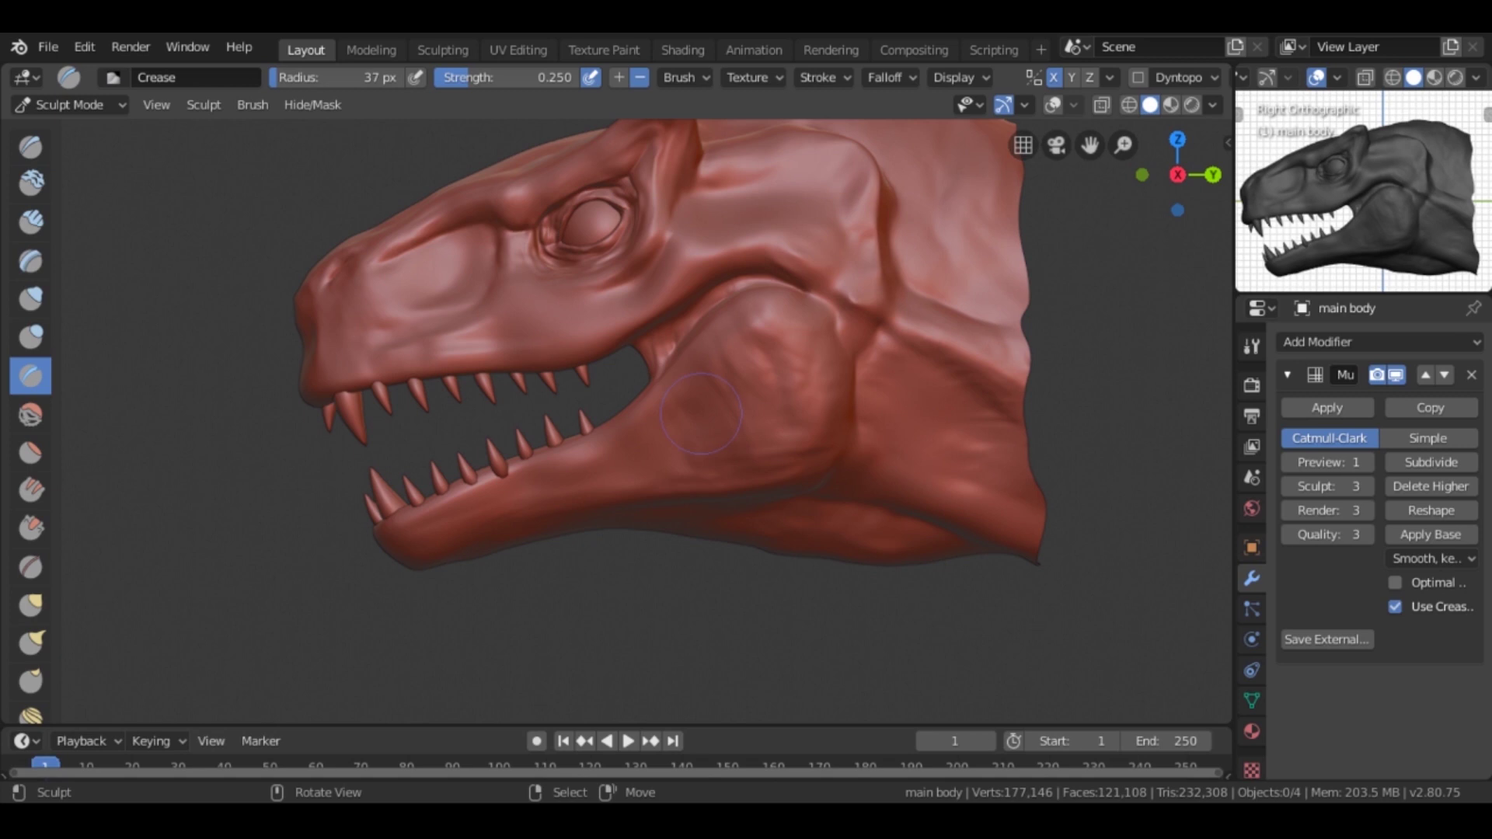
middle_click_drag(541, 342, 452, 258)
key("c")
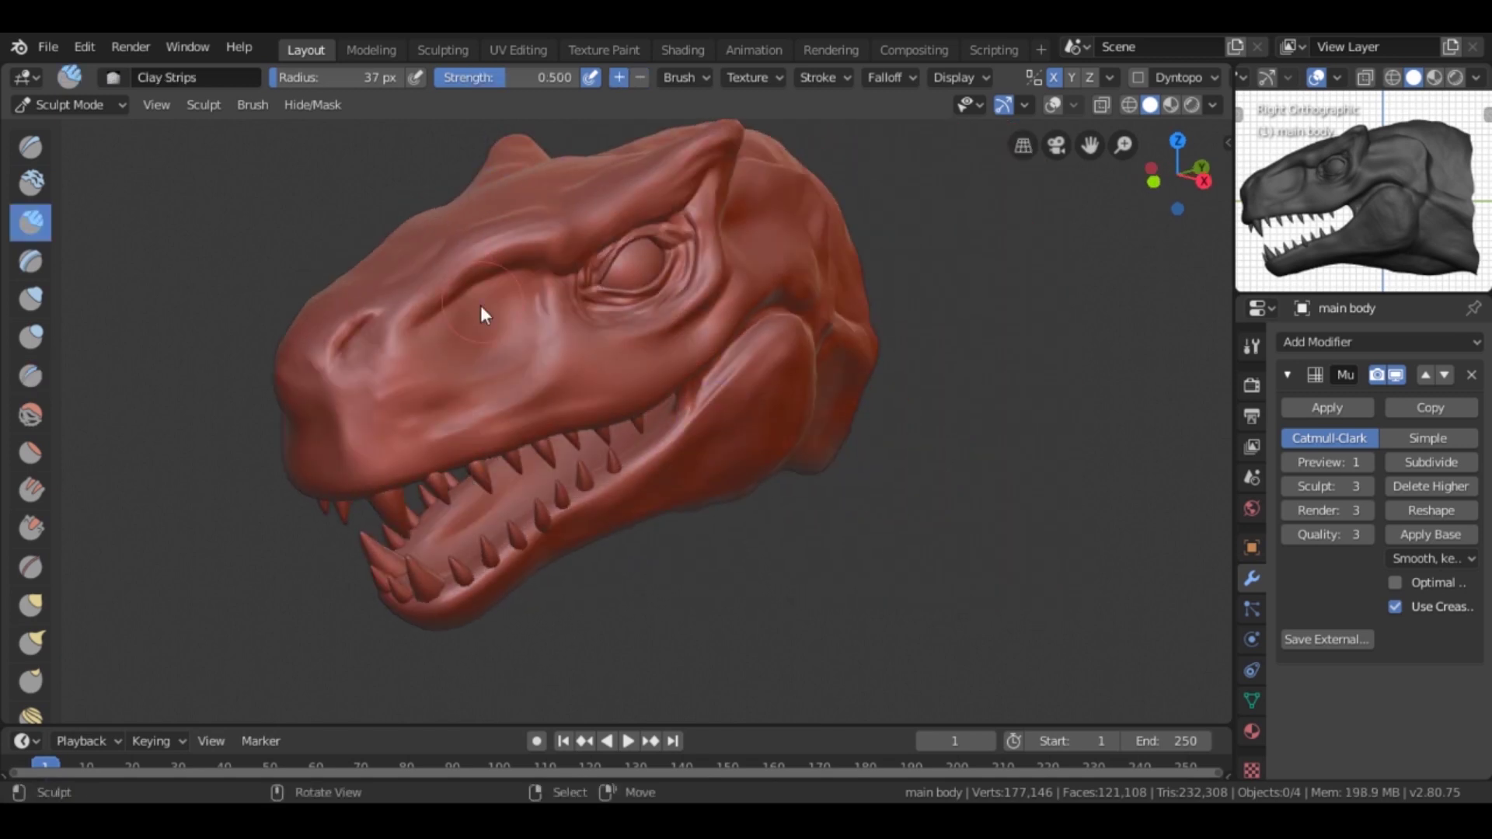
Step: Alternate Crease and Clay Strips on the face, inspecting it from side, front and underside
middle_click_drag(437, 383, 462, 272)
key("shift+c")
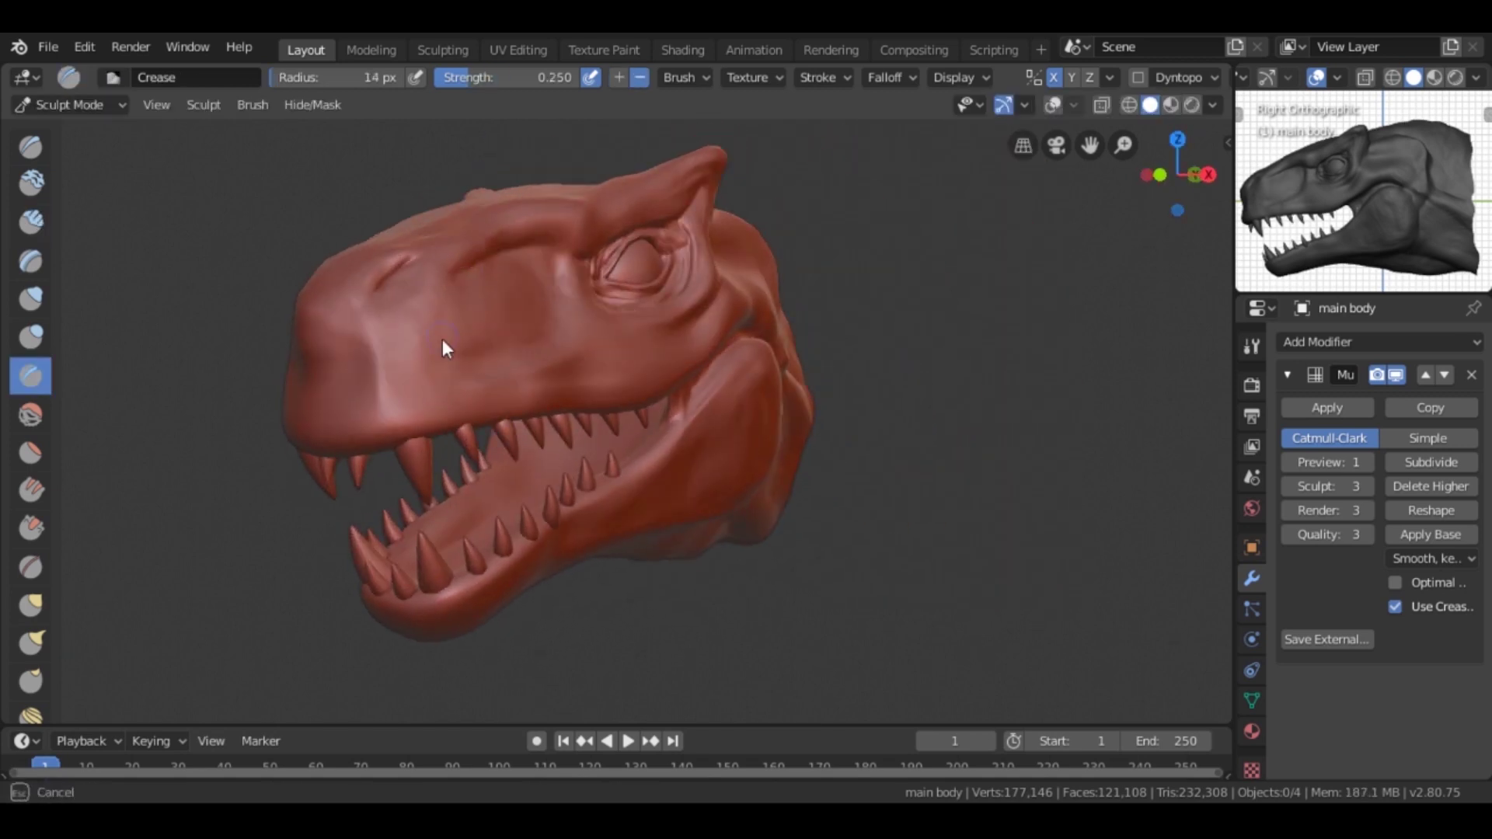
key("c")
key("shift+c")
mouse_move(494, 323)
middle_mouse_down()
mouse_move(477, 373)
mouse_move(440, 343)
mouse_move(1008, 360)
mouse_move(1064, 398)
mouse_move(562, 384)
mouse_move(725, 463)
middle_mouse_up()
scroll(440, 343, "down", 5)
scroll(560, 383, "up", 3)
scroll(486, 409, "up", 3)
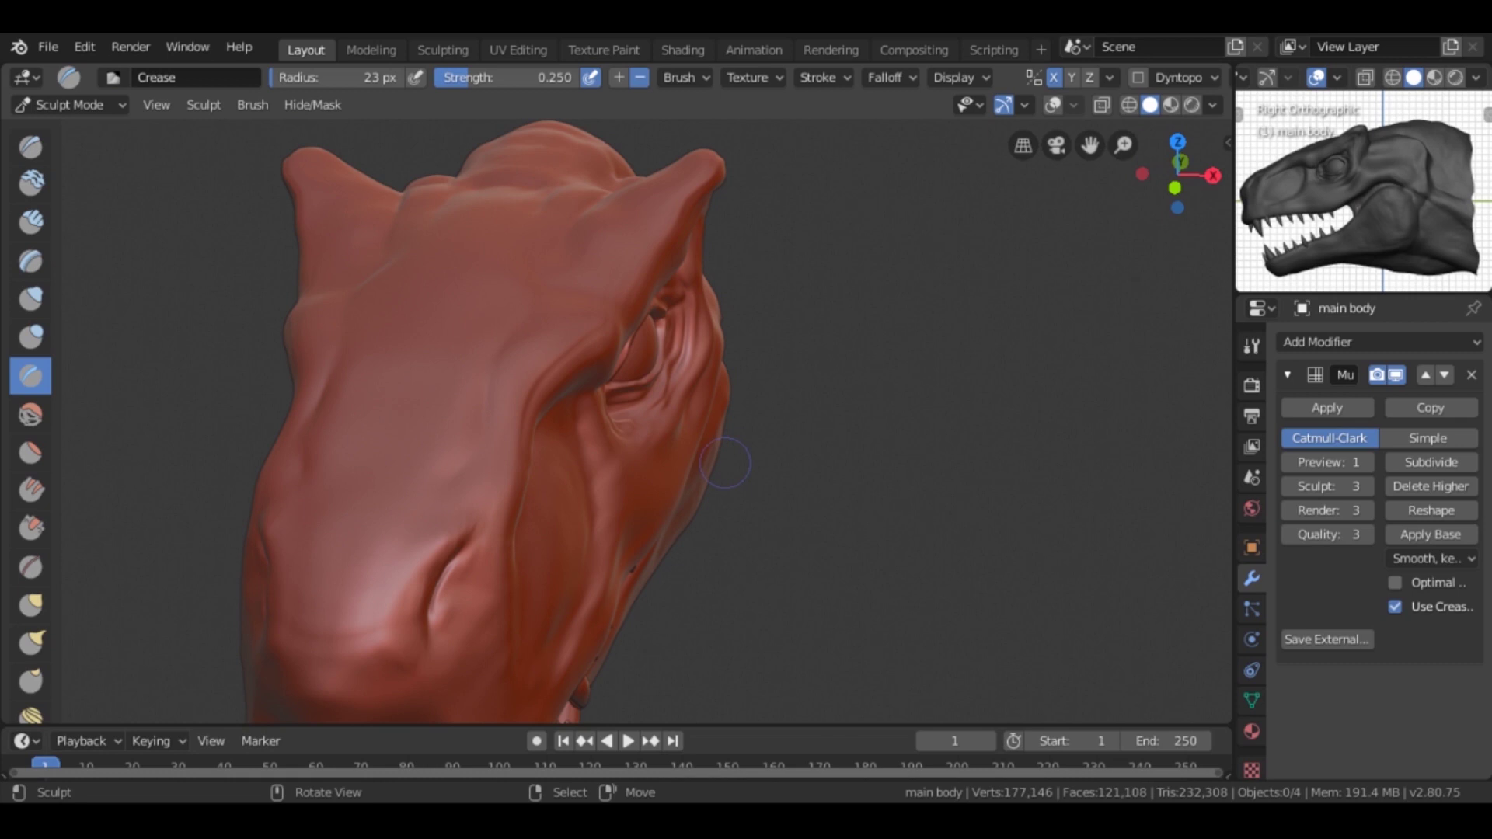
scroll(767, 347, "down", 4)
mouse_move(768, 347)
middle_mouse_down()
mouse_move(817, 355)
mouse_move(775, 263)
mouse_move(763, 391)
mouse_move(693, 433)
mouse_move(906, 577)
mouse_move(66, 577)
mouse_move(904, 560)
mouse_move(691, 514)
mouse_move(701, 401)
mouse_move(696, 450)
middle_mouse_up()
key("g")
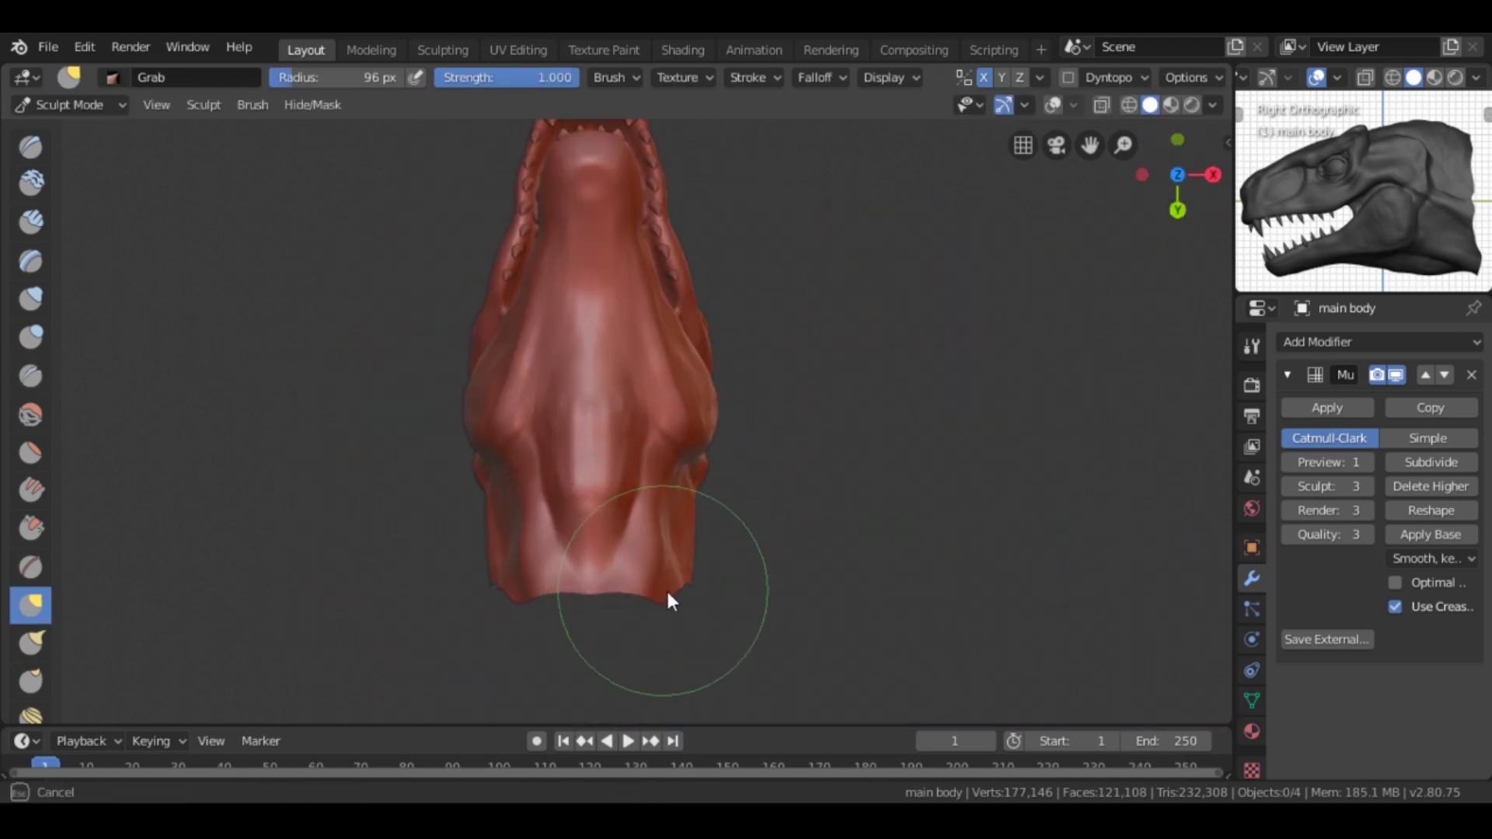
Step: Zoom in and snap to Ctrl+numpad 1 and right side views of the jaw underside
scroll(685, 308, "up", 2)
scroll(686, 309, "up", 2)
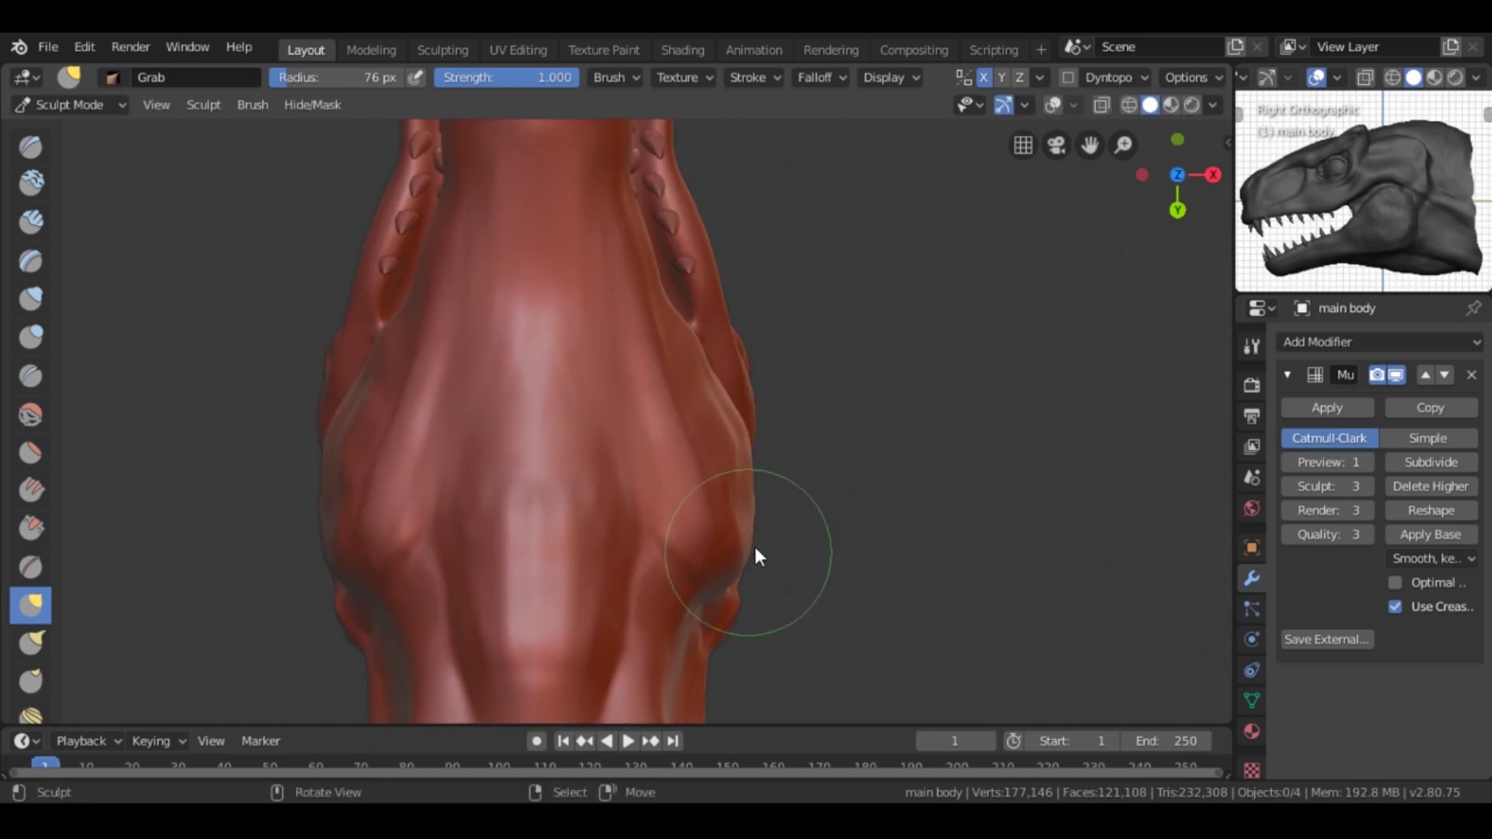
key("ctrl+KP_1")
key("KP_3")
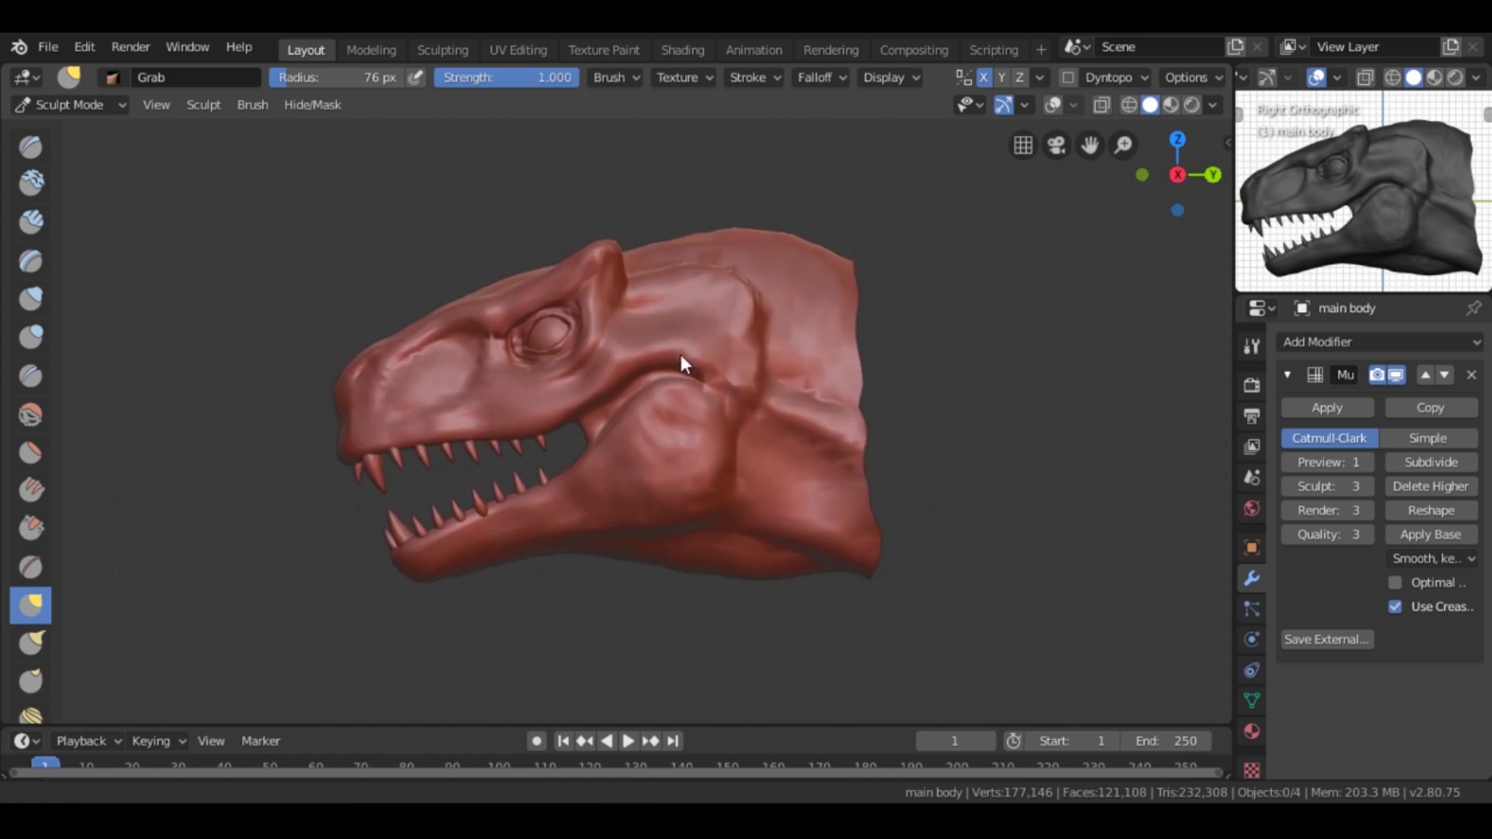
scroll(699, 408, "up", 3)
key("shift+c")
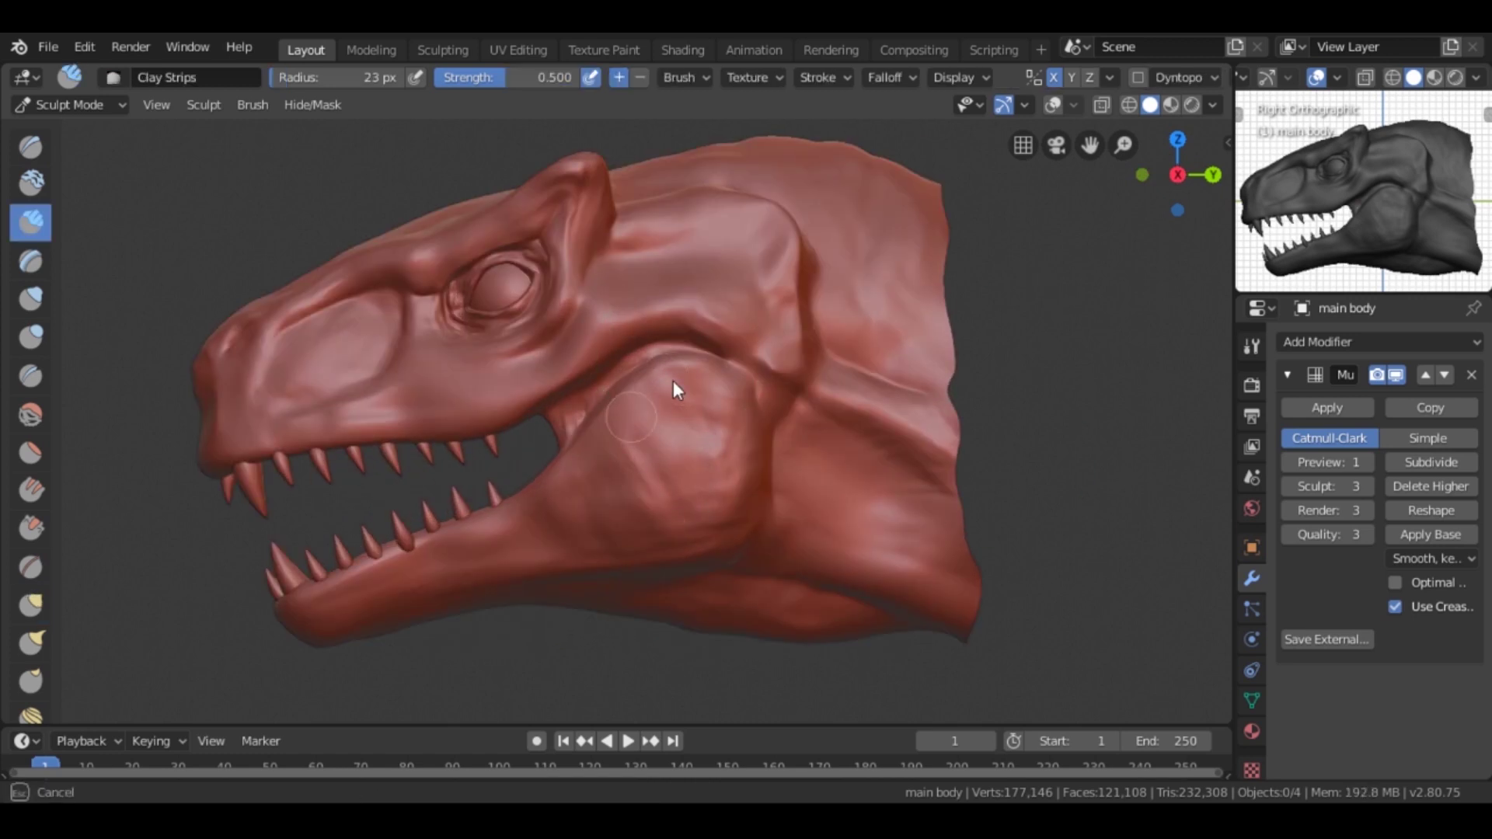
Step: Smooth the cheek, add a clay stroke on the brow ridge and crease a line near it
mouse_move(703, 431)
left_mouse_down()
mouse_move(682, 393)
mouse_move(666, 401)
mouse_move(701, 430)
left_mouse_up()
mouse_move(547, 503)
middle_mouse_down()
mouse_move(750, 552)
mouse_move(535, 520)
mouse_move(713, 439)
mouse_move(679, 500)
middle_mouse_up()
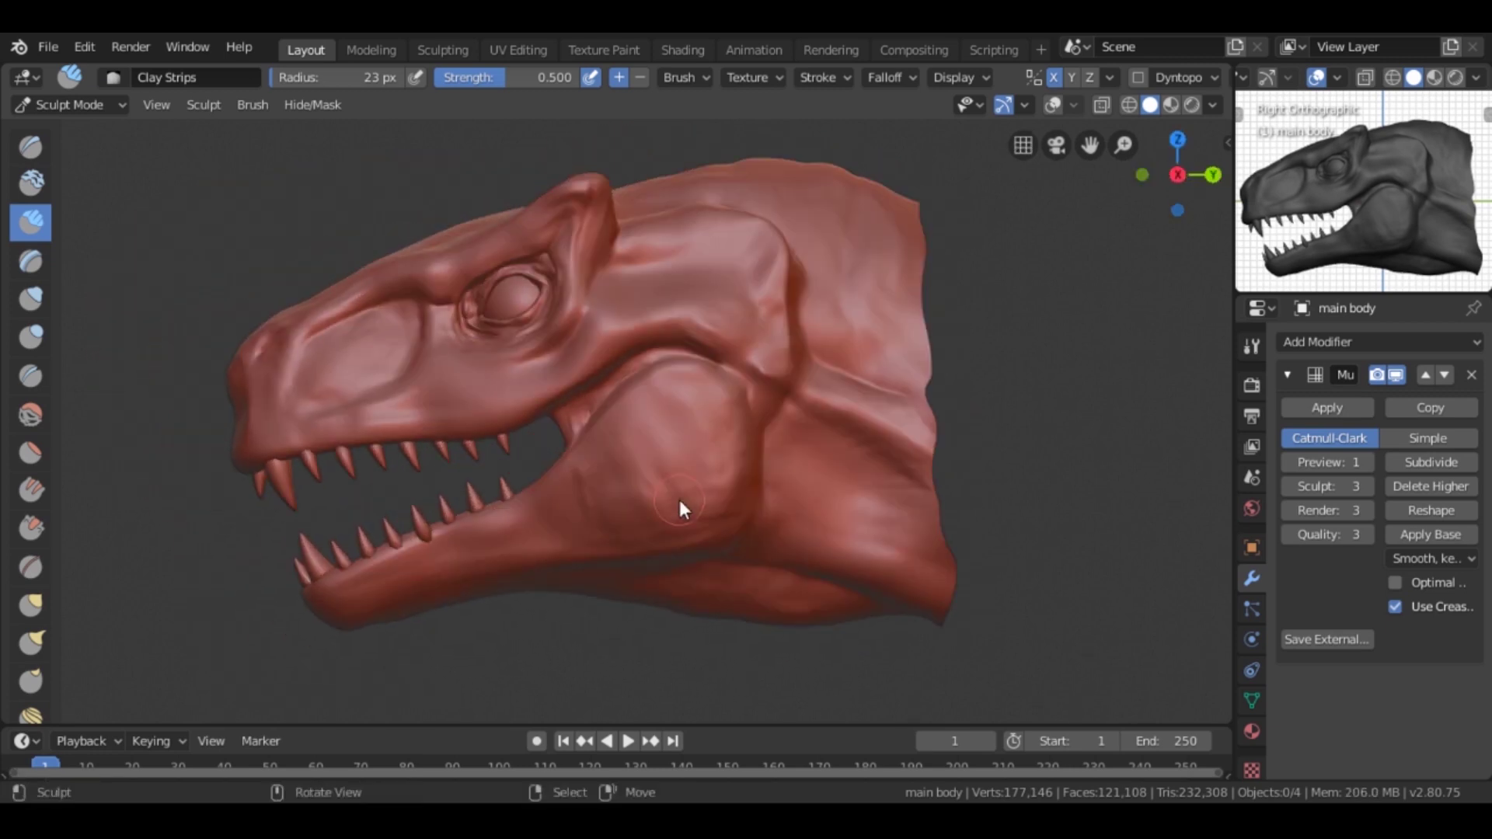
scroll(680, 501, "up", 3)
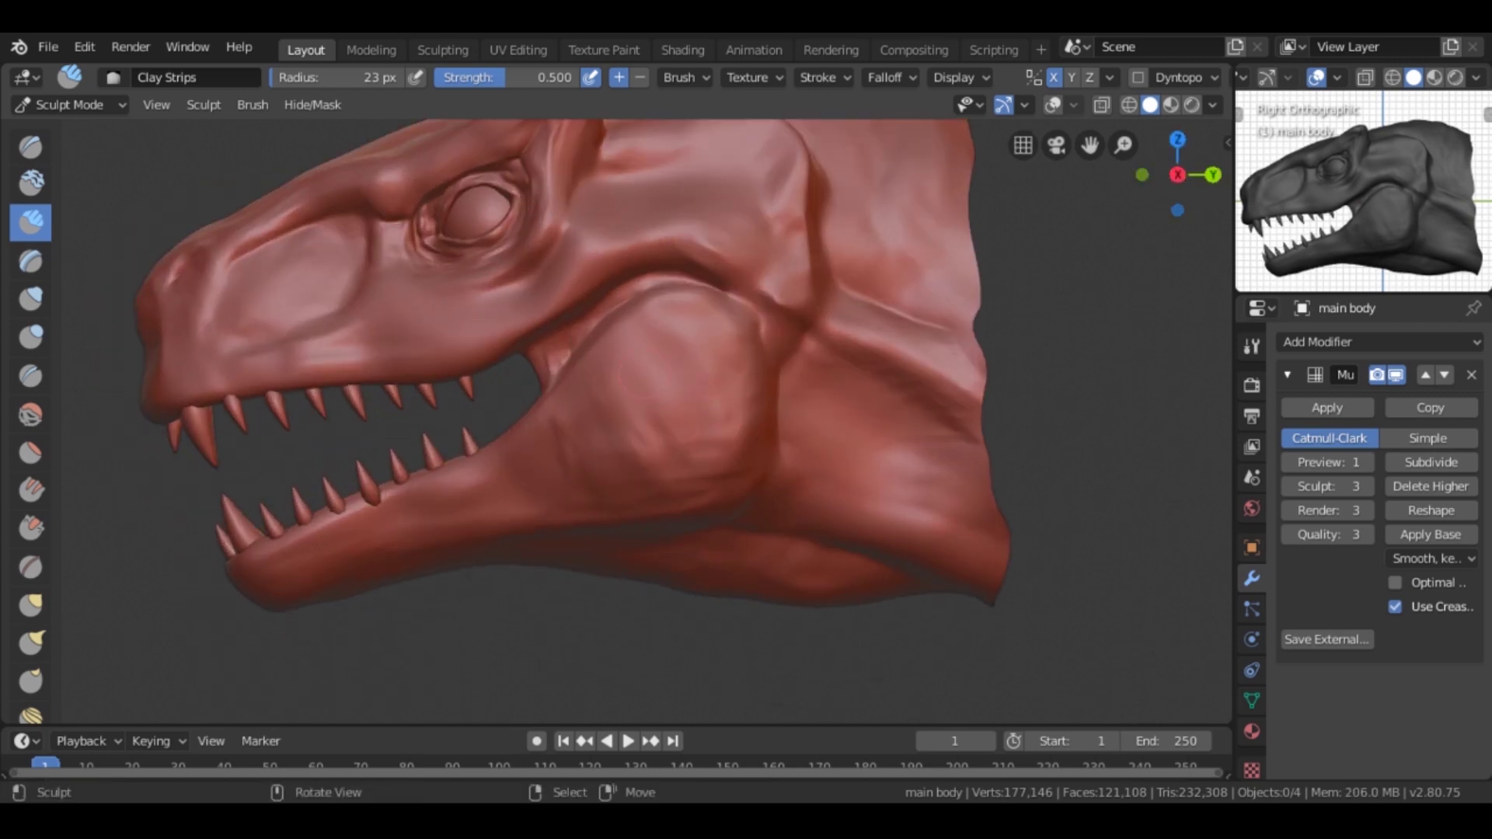
middle_click_drag(621, 196, 621, 521, "shift")
scroll(621, 522, "up", 2)
mouse_move(701, 339)
left_mouse_down()
mouse_move(679, 342)
mouse_move(683, 387)
left_mouse_up()
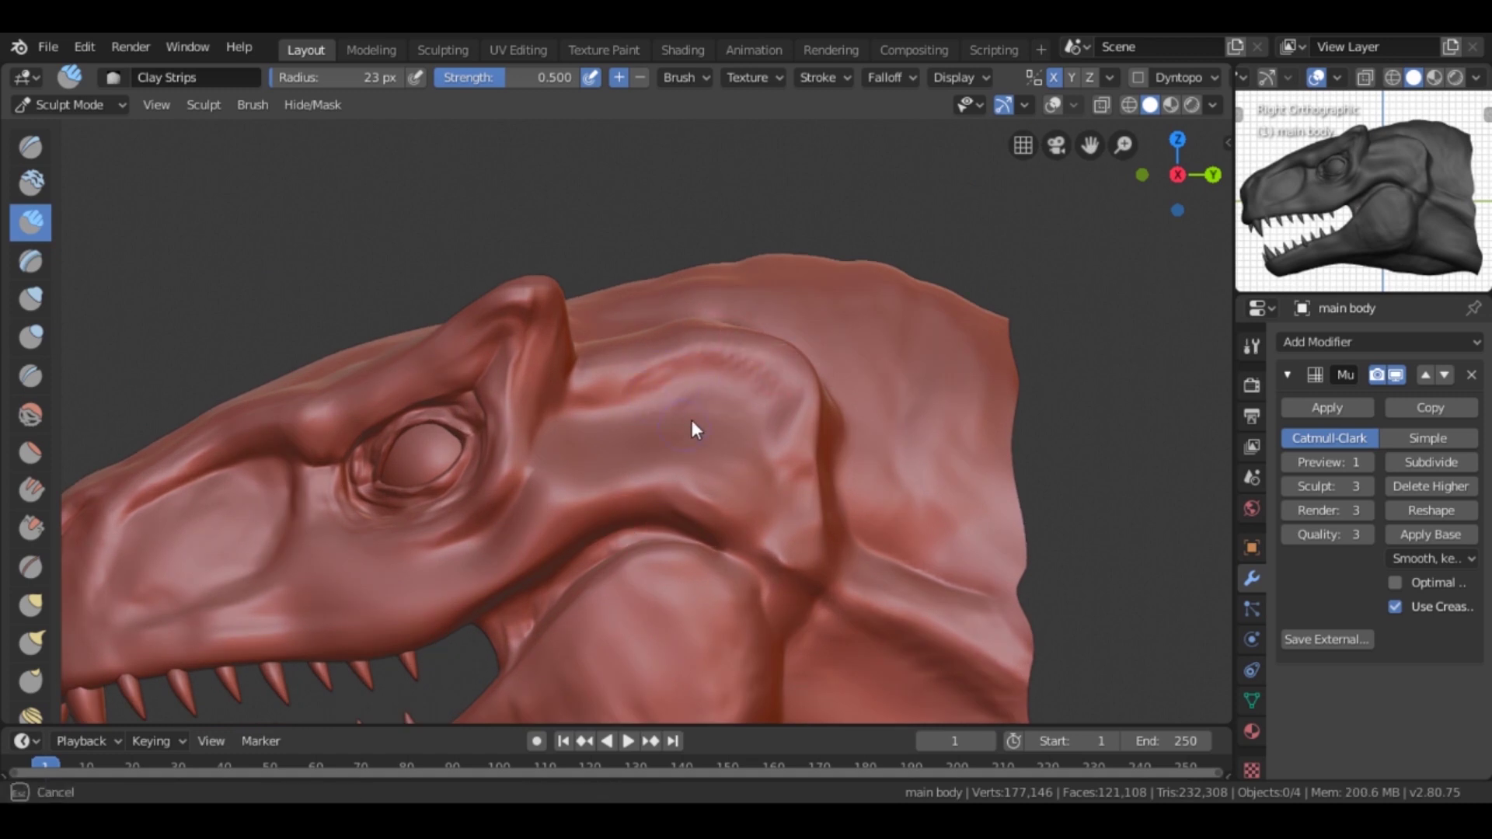
middle_click_drag(682, 386, 733, 475)
key("shift+c")
left_click_drag(804, 399, 768, 451)
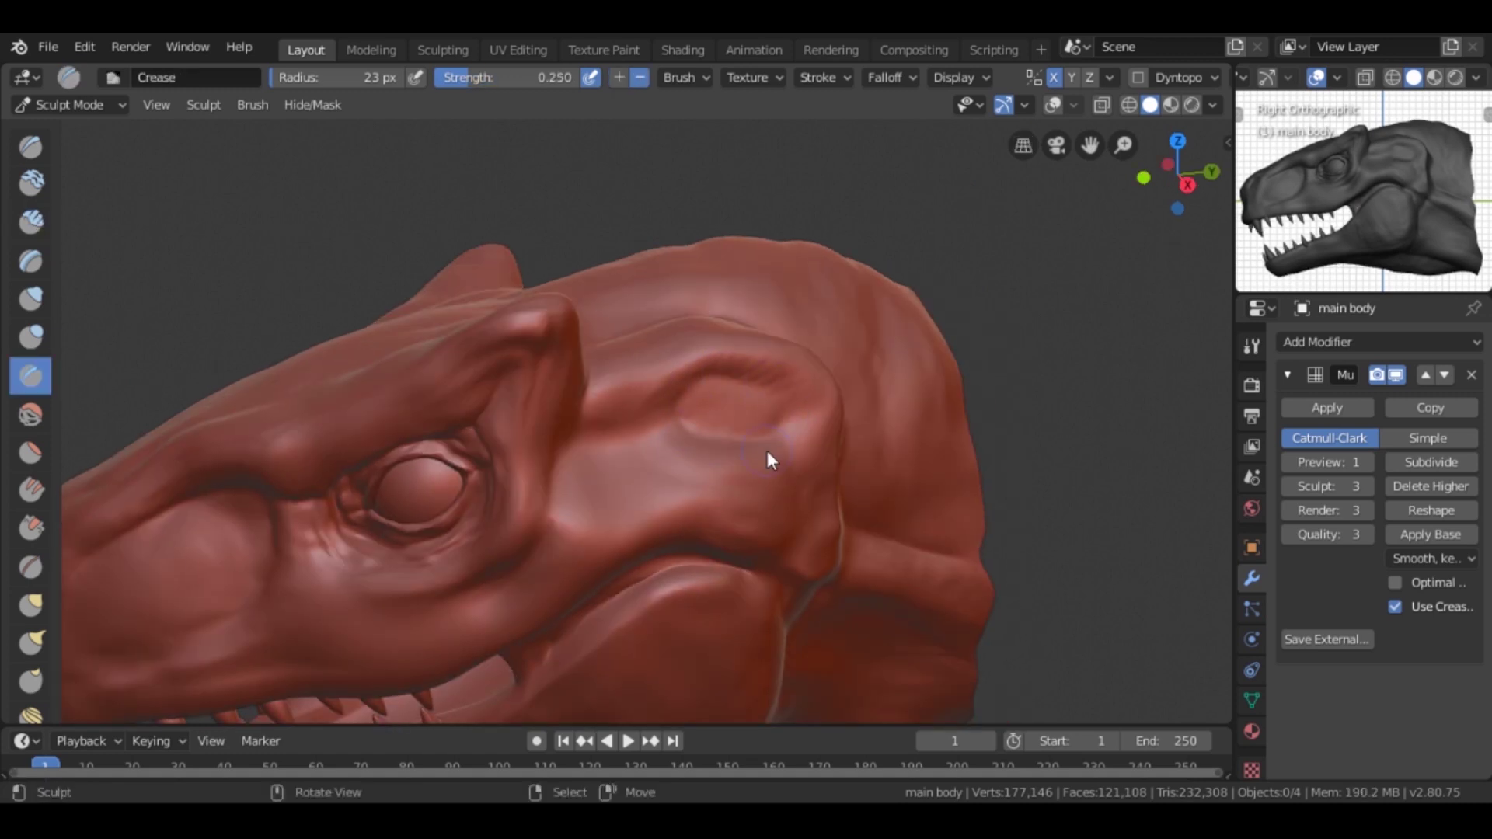
scroll(767, 452, "down", 6)
scroll(768, 449, "up", 7)
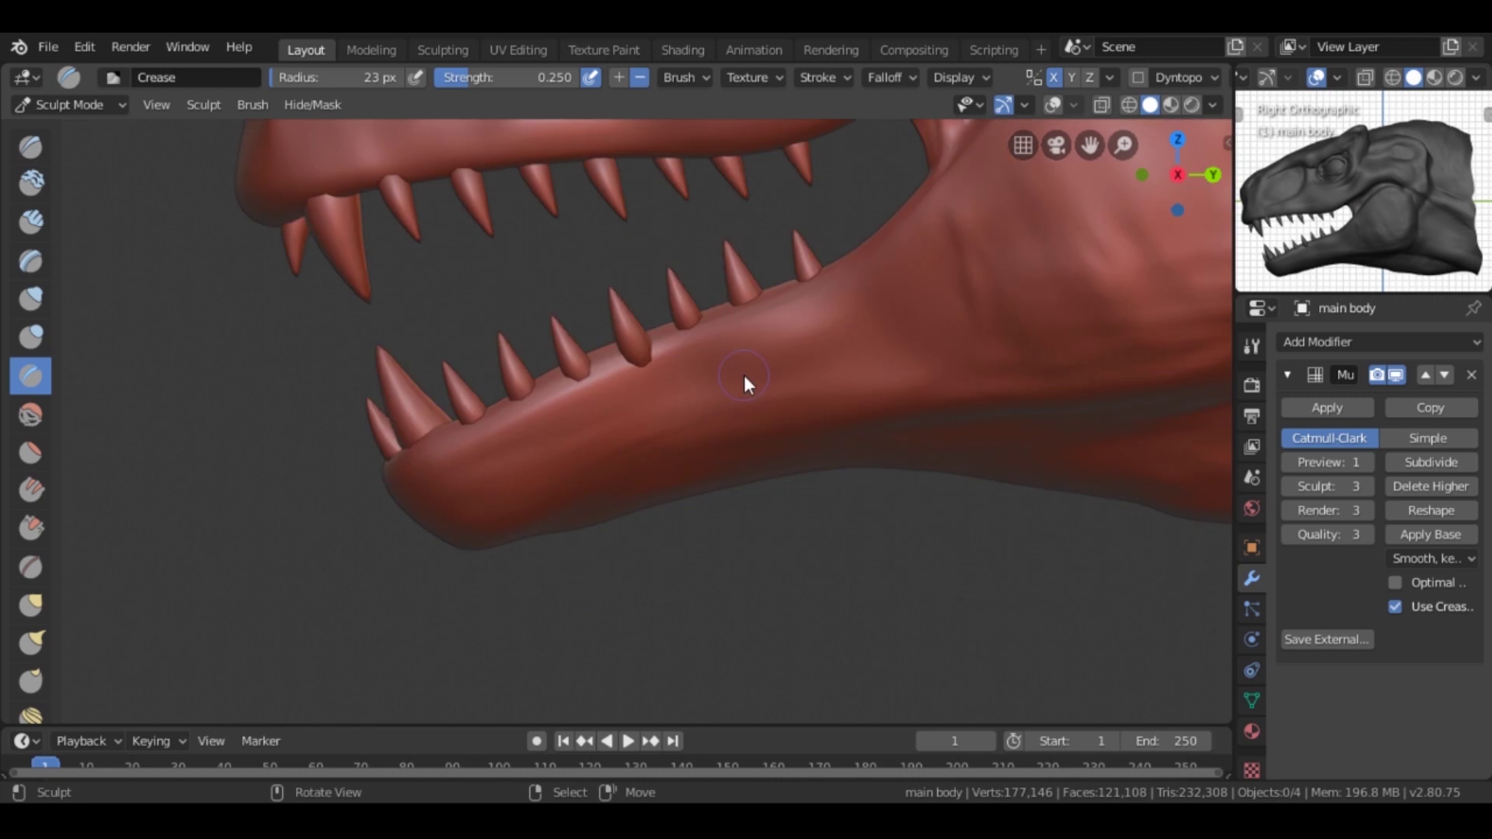
Step: Close in on the lower teeth with the Crease brush and check the wireframe density
middle_click_drag(744, 376, 607, 336)
key("c")
scroll(665, 342, "up", 2)
scroll(653, 362, "up", 2)
left_click_drag(635, 375, 635, 373)
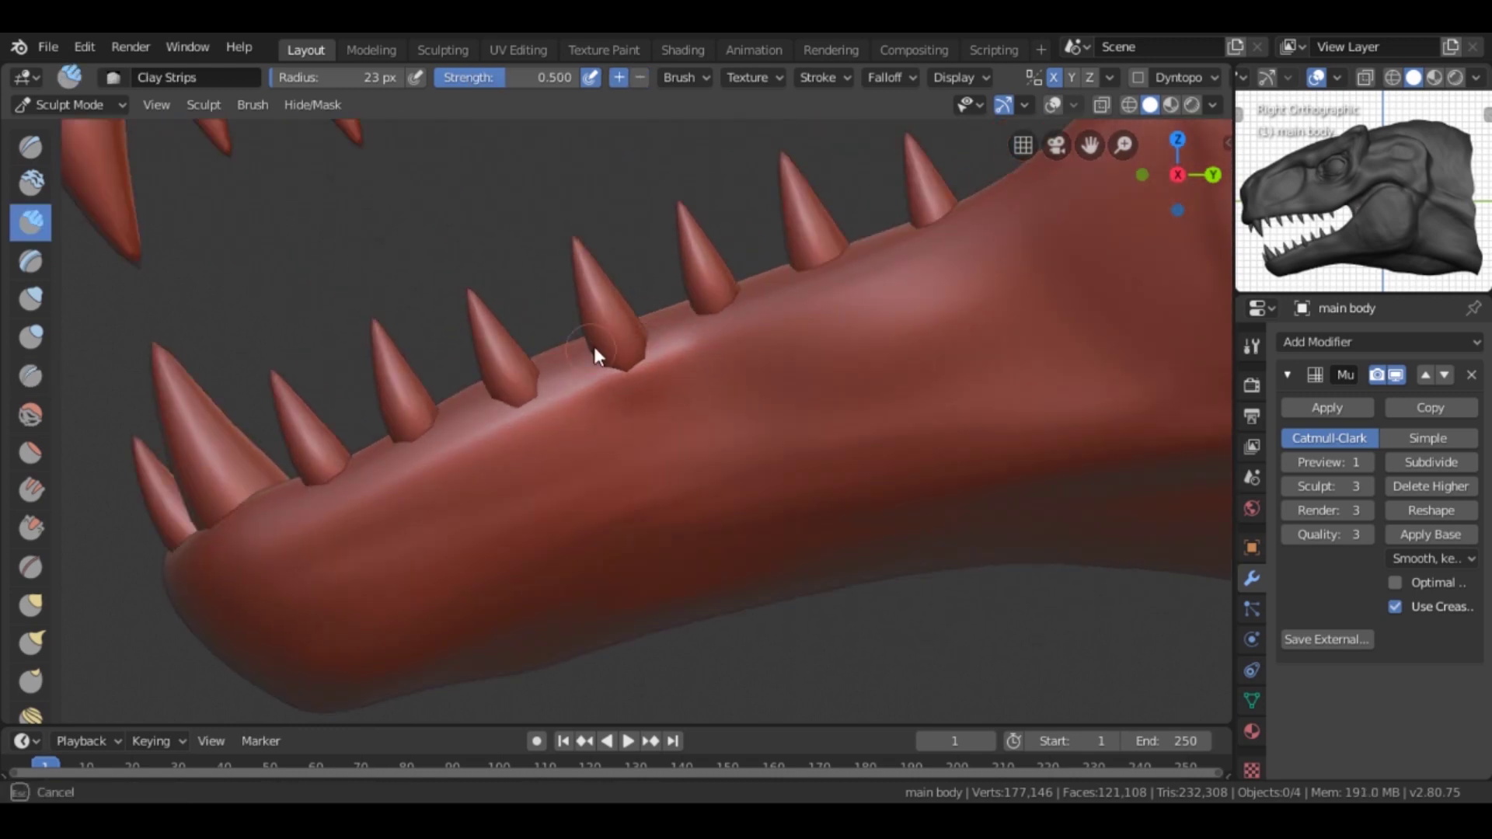
key("shift+c")
left_click(1074, 105)
Step: Add one more Multires subdivision level and lay Clay Strips along the lower jaw near a tooth
left_click(1054, 101)
key("c")
mouse_move(630, 338)
left_mouse_down()
mouse_move(637, 373)
mouse_move(743, 291)
left_mouse_up()
middle_click_drag(798, 395, 703, 294, "shift")
mouse_move(501, 413)
middle_mouse_down()
mouse_move(541, 509)
mouse_move(475, 521)
mouse_move(567, 538)
middle_mouse_up()
Step: Add clay ridges on the jaw below the teeth, alternating Crease and Clay Strips brushes
key("shift+c")
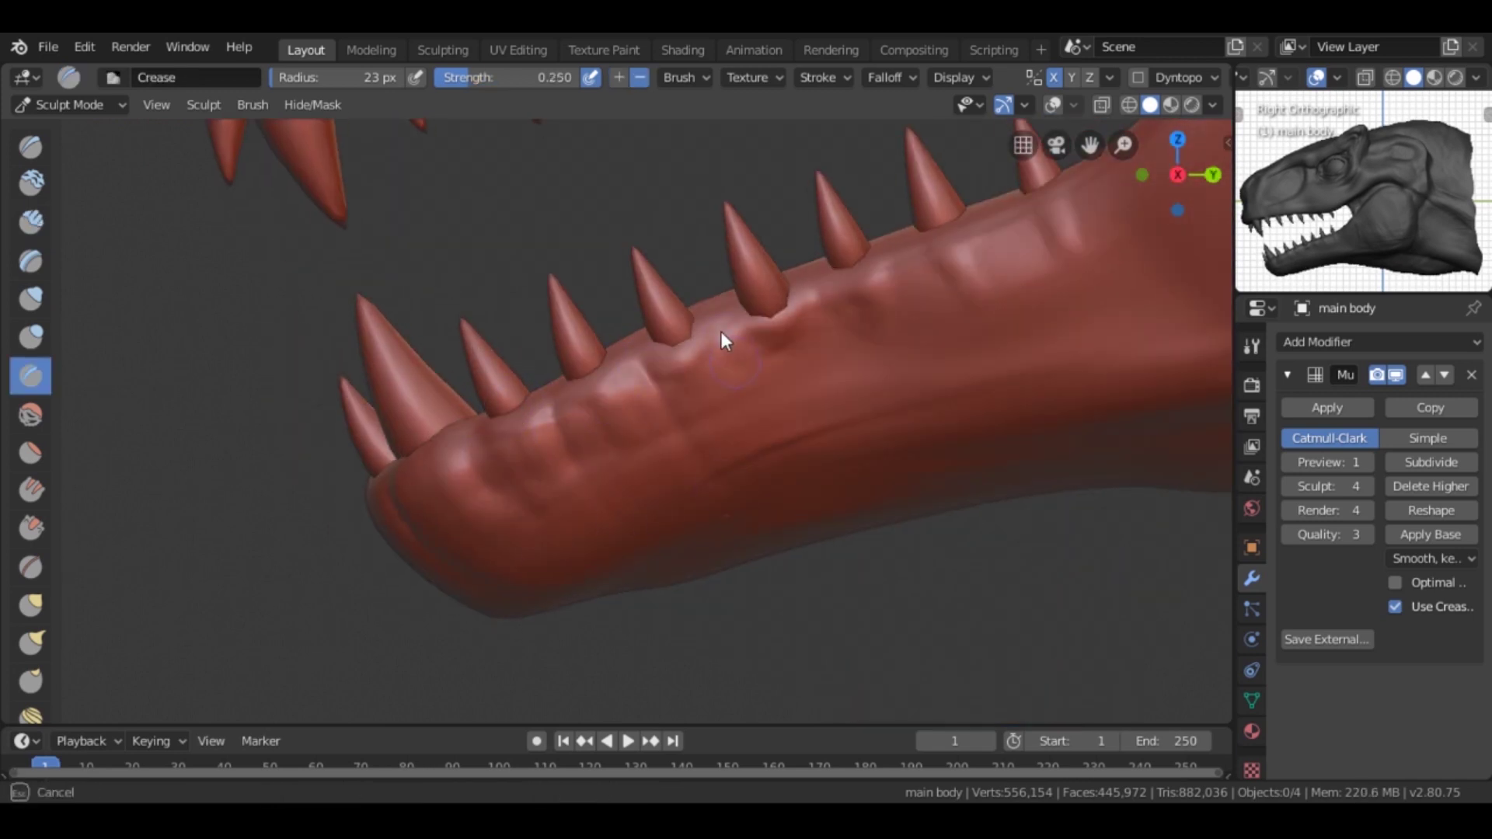
scroll(711, 373, "up", 2)
key("c")
mouse_move(672, 396)
left_mouse_down()
mouse_move(577, 464)
mouse_move(643, 527)
left_mouse_up()
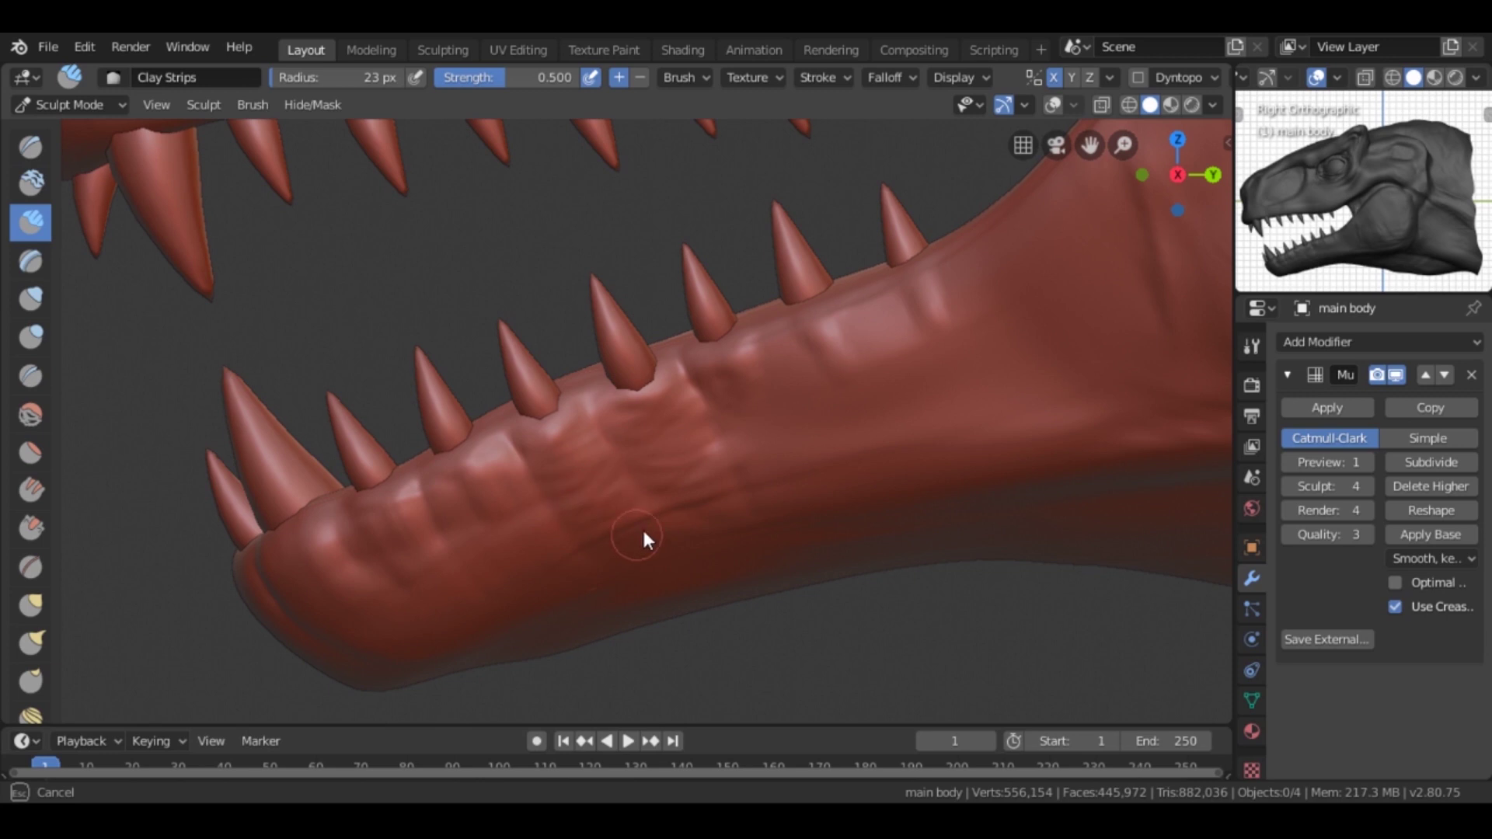
middle_click_drag(553, 559, 594, 455)
key("shift+c")
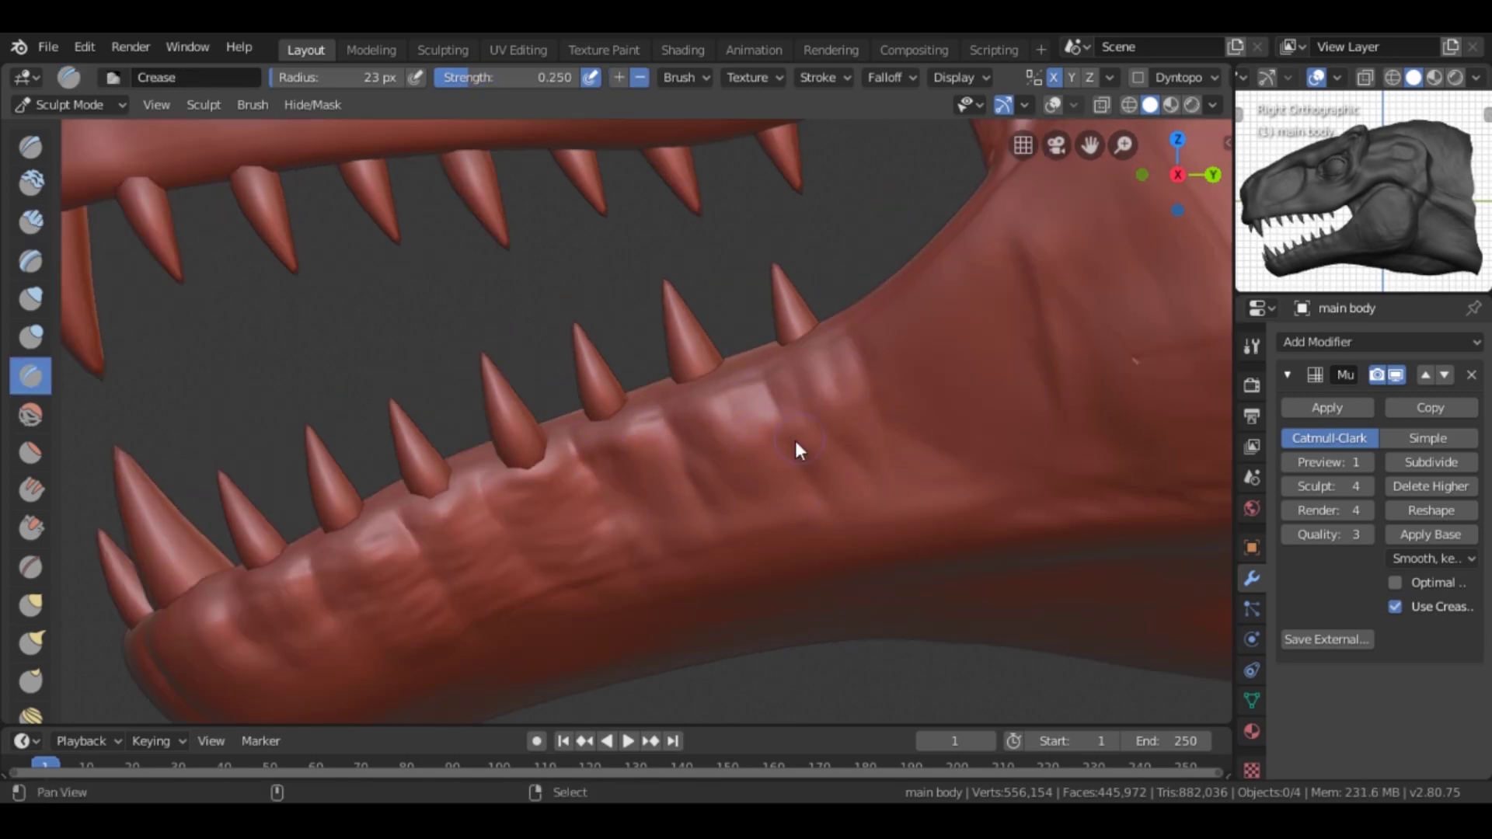
middle_click_drag(796, 442, 690, 400, "shift")
Step: Enlarge the brush and return to Clay Strips, framing a front view of the open jaw
key("f")
left_click(642, 410)
scroll(743, 412, "down", 4)
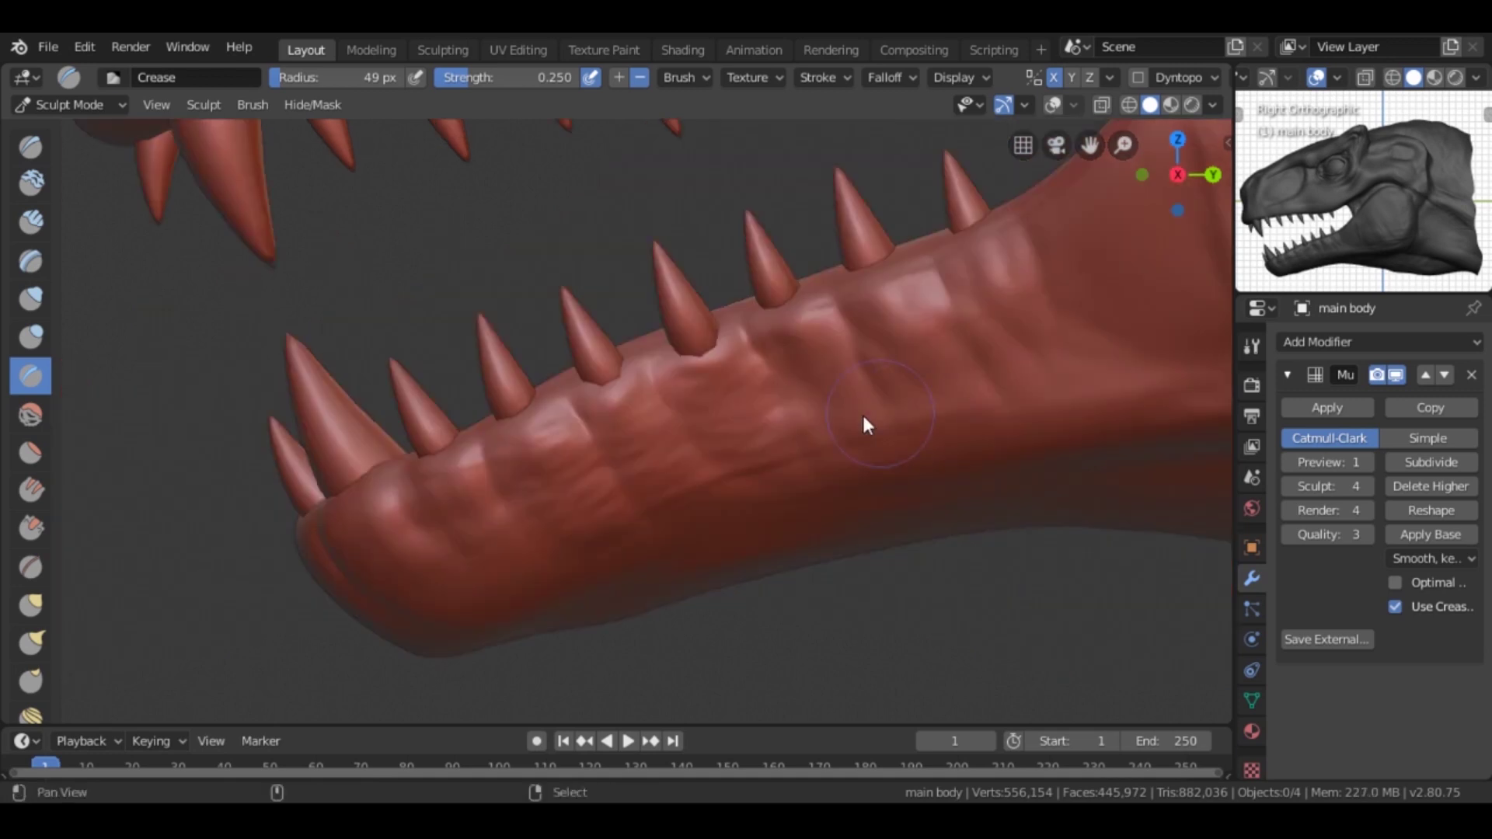
key("c")
mouse_move(523, 456)
middle_mouse_down()
mouse_move(489, 452)
mouse_move(861, 535)
mouse_move(816, 501)
middle_mouse_up()
scroll(861, 536, "down", 4)
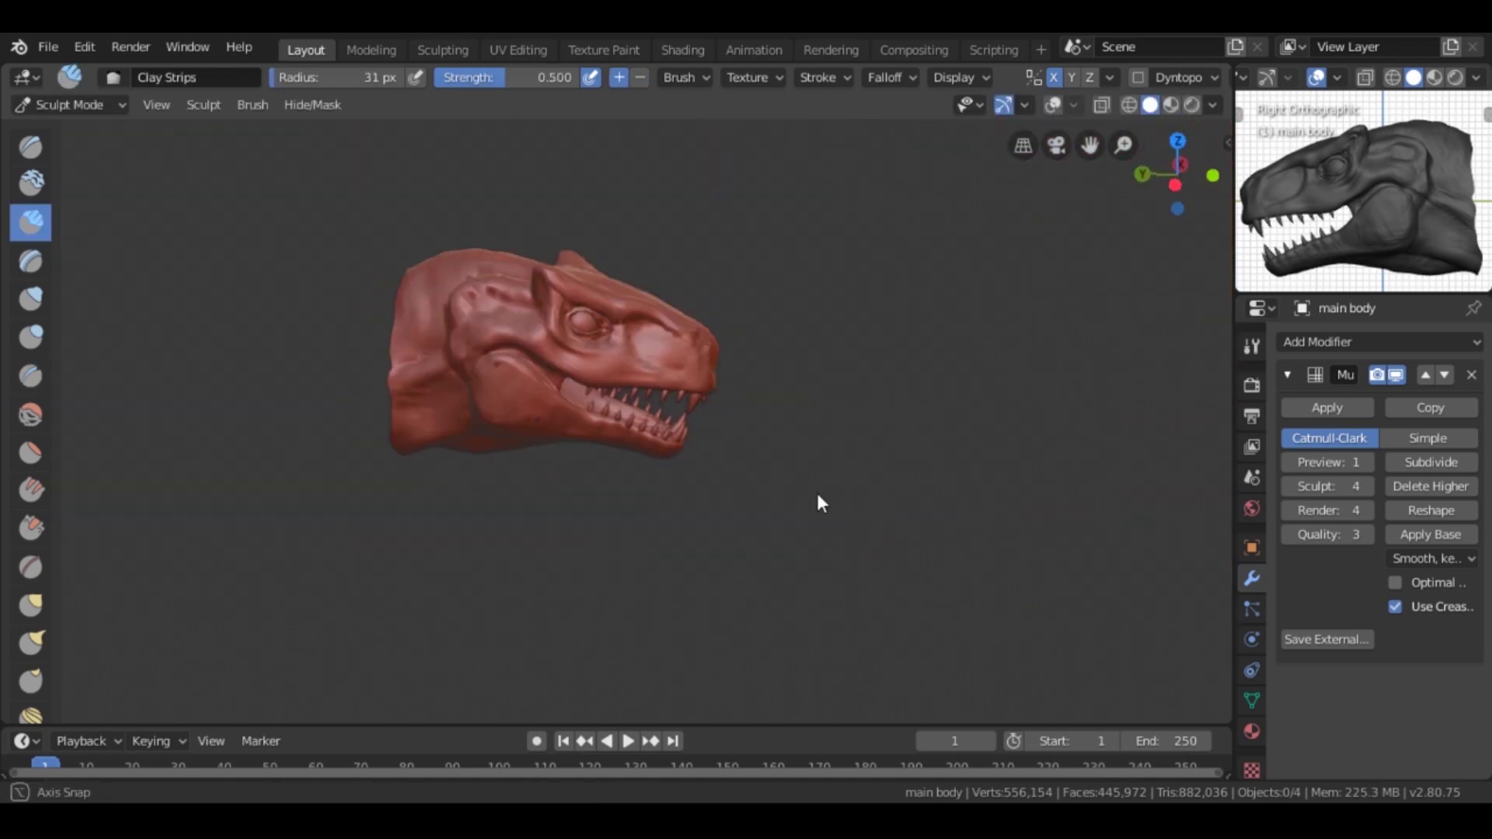
Step: Build up the bony ridge above the eye with Clay Strips strokes
scroll(494, 471, "up", 4)
scroll(627, 375, "up", 3)
mouse_move(629, 374)
middle_mouse_down("shift")
mouse_move(383, 322)
mouse_move(654, 385)
middle_mouse_up("shift")
scroll(758, 557, "down", 4)
scroll(757, 556, "up", 3)
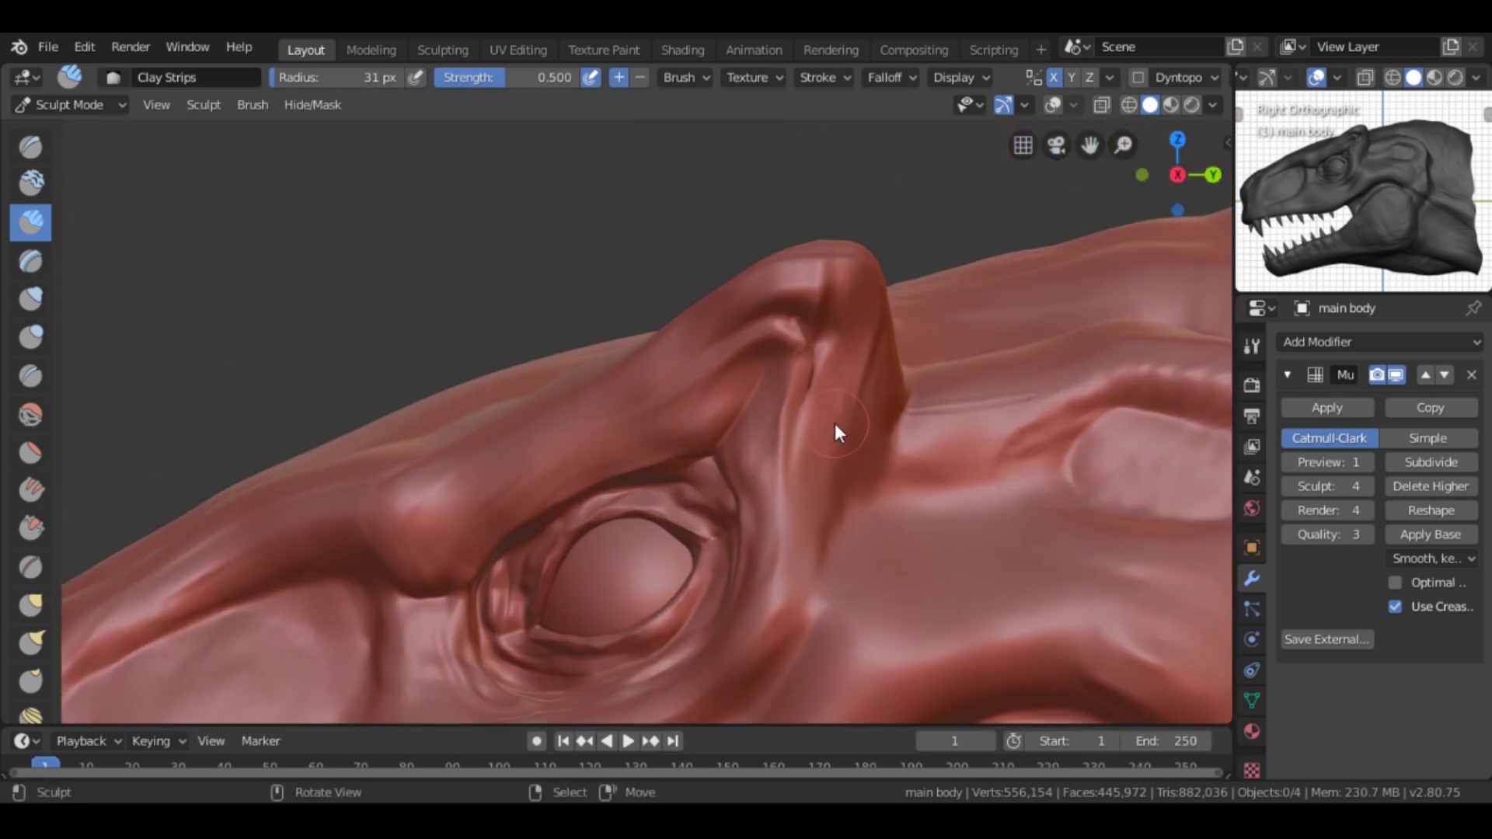
mouse_move(700, 358)
left_mouse_down()
mouse_move(666, 372)
mouse_move(750, 348)
left_mouse_up()
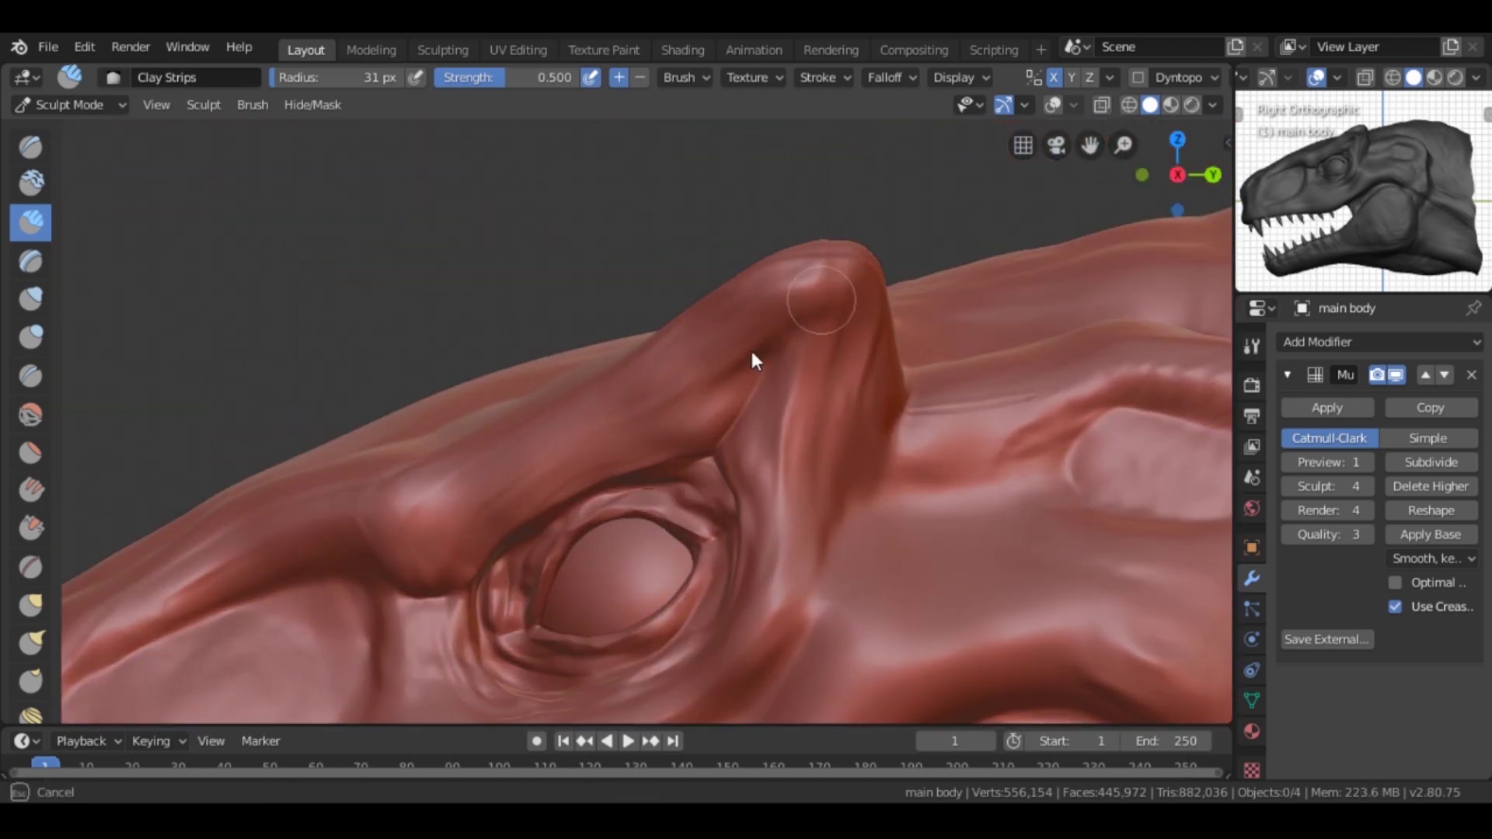
mouse_move(749, 412)
middle_mouse_down("shift")
mouse_move(733, 226)
mouse_move(565, 384)
middle_mouse_up("shift")
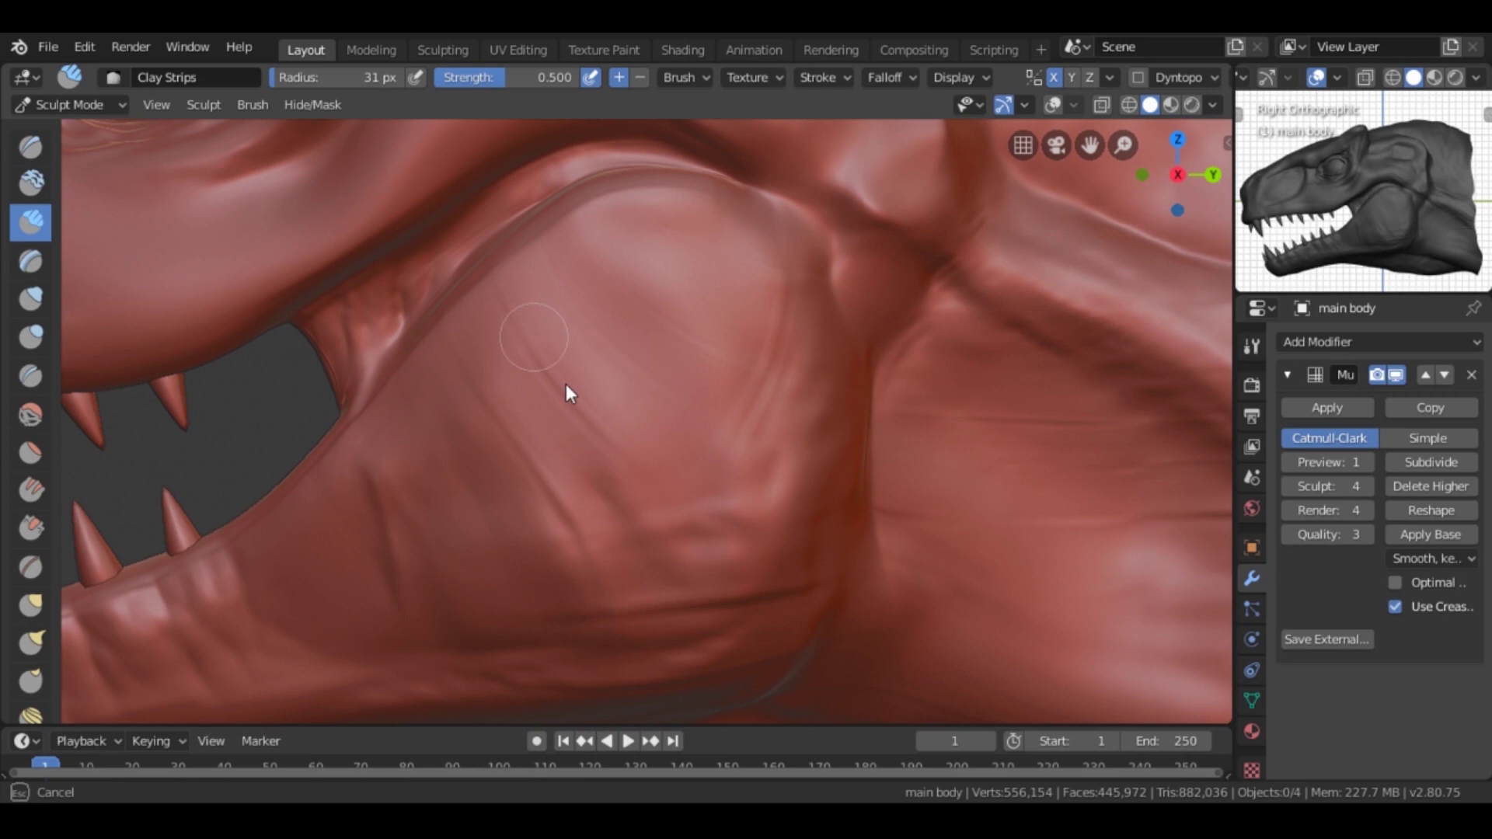
scroll(615, 365, "down", 4)
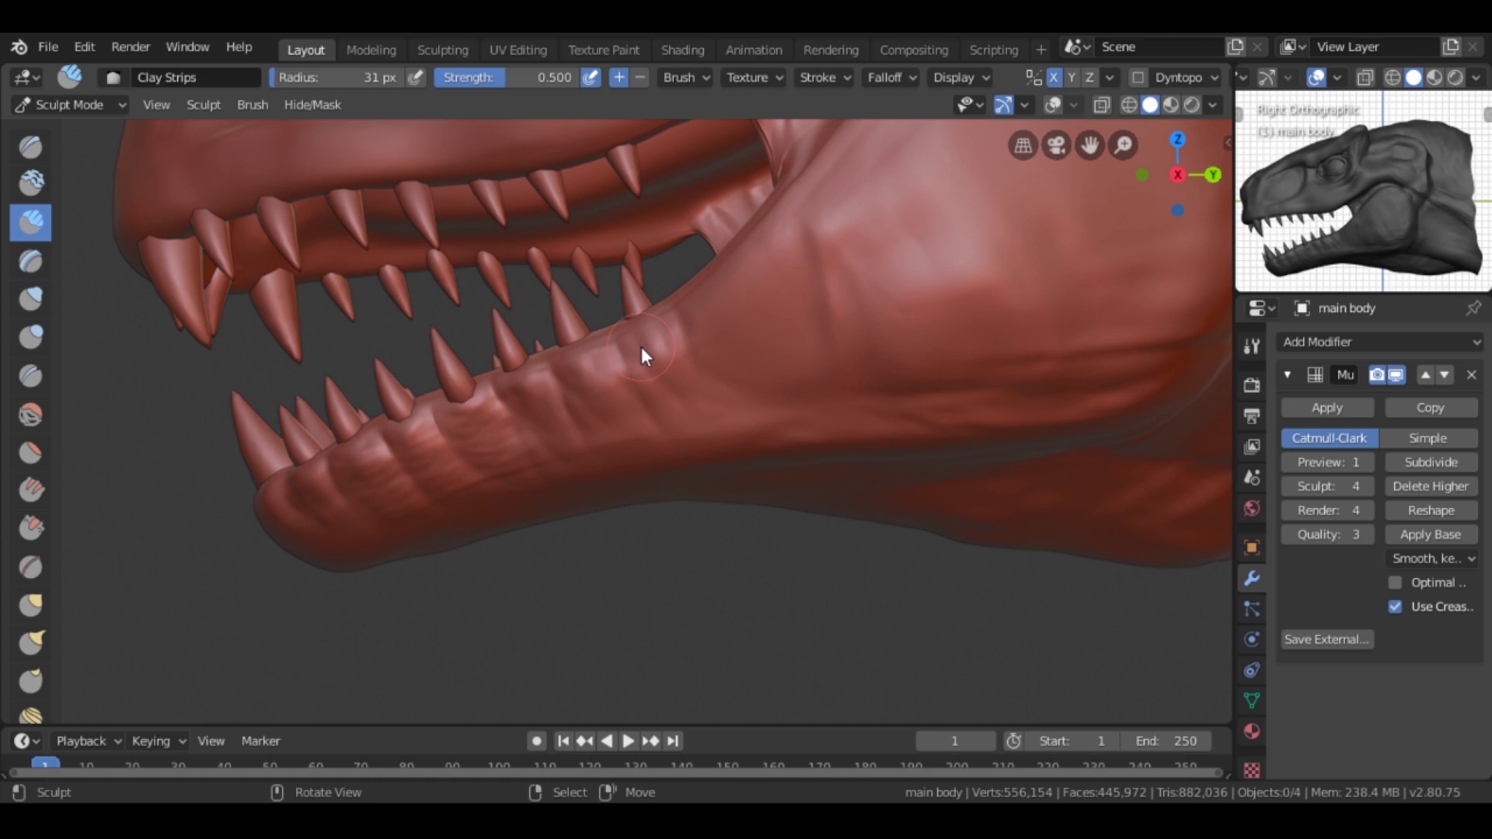
Step: Set the brush radius to 20 px and frame the lower jaw for Crease wrinkles
key("shift+c")
scroll(641, 356, "up", 2)
middle_click_drag(642, 356, 451, 373, "shift")
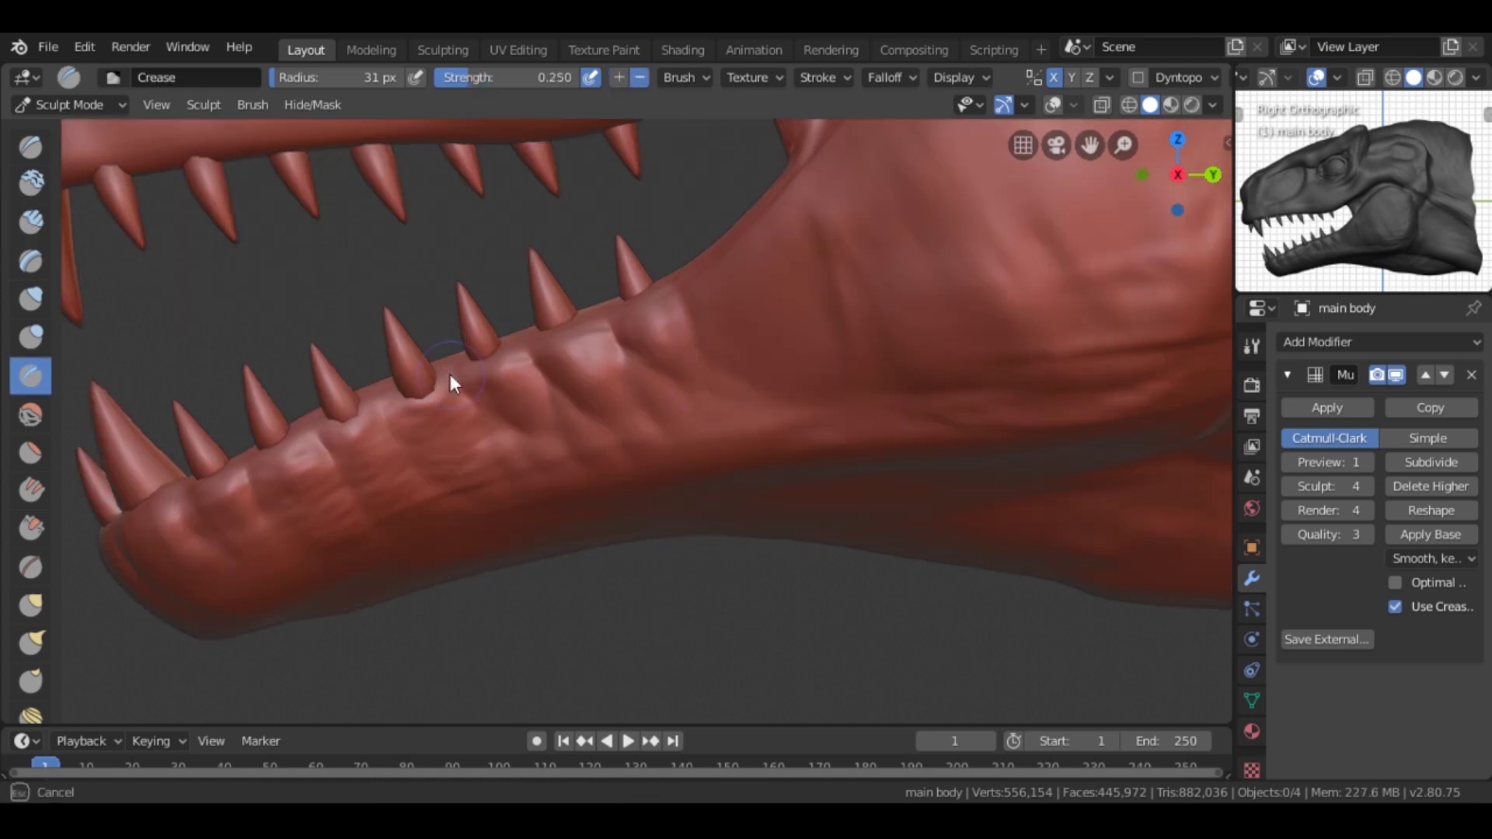
key("c")
key("f")
left_click(474, 440)
mouse_move(475, 439)
middle_mouse_down()
mouse_move(799, 376)
mouse_move(549, 358)
mouse_move(648, 318)
middle_mouse_up()
key("shift+c")
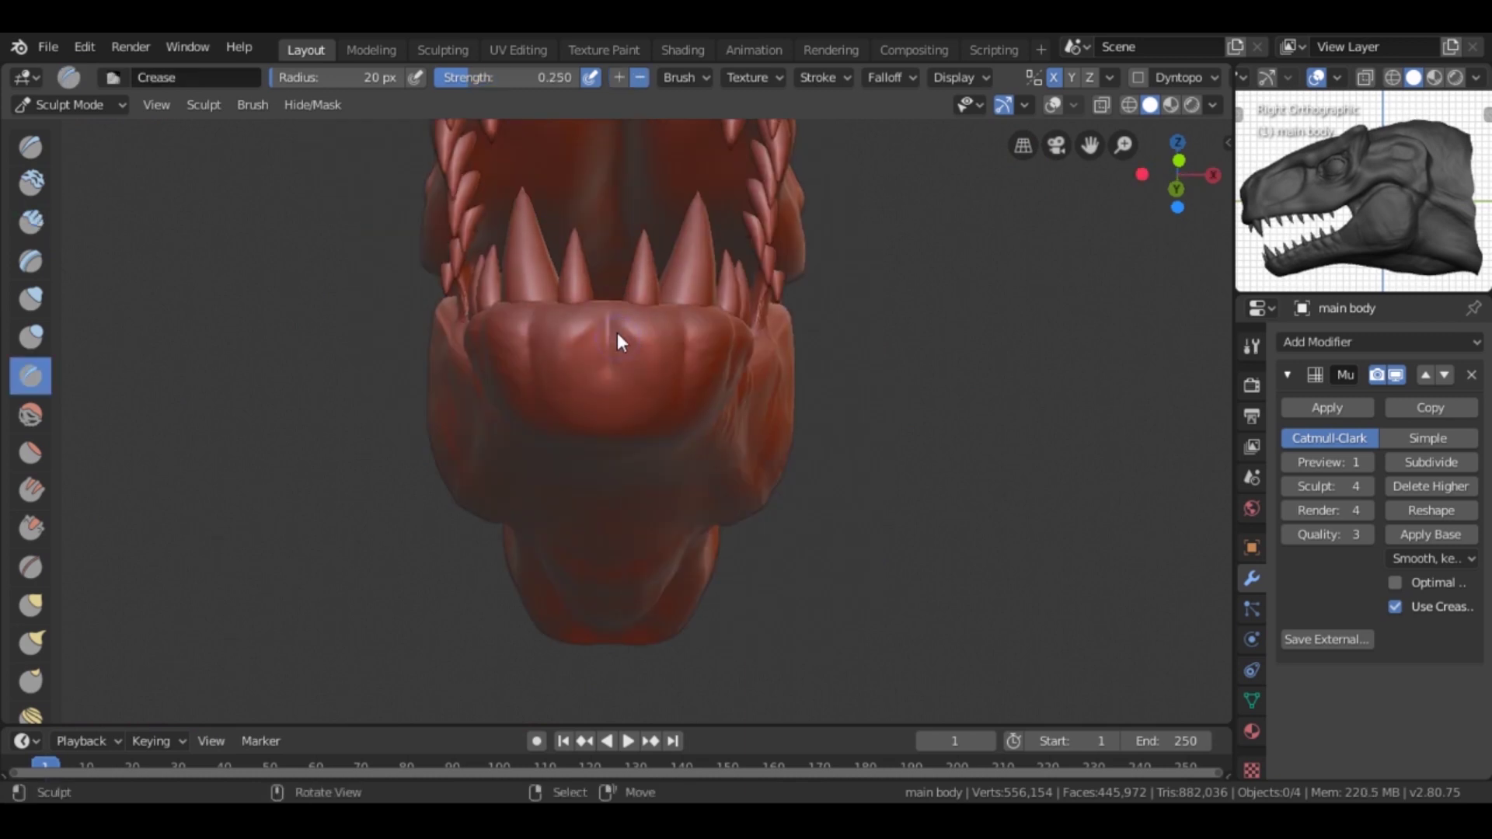
Step: Orbit around the jaw and teeth to a side view, toggling Clay Strips and Crease
mouse_move(649, 428)
middle_mouse_down()
mouse_move(683, 411)
mouse_move(645, 386)
mouse_move(401, 406)
middle_mouse_up()
key("c")
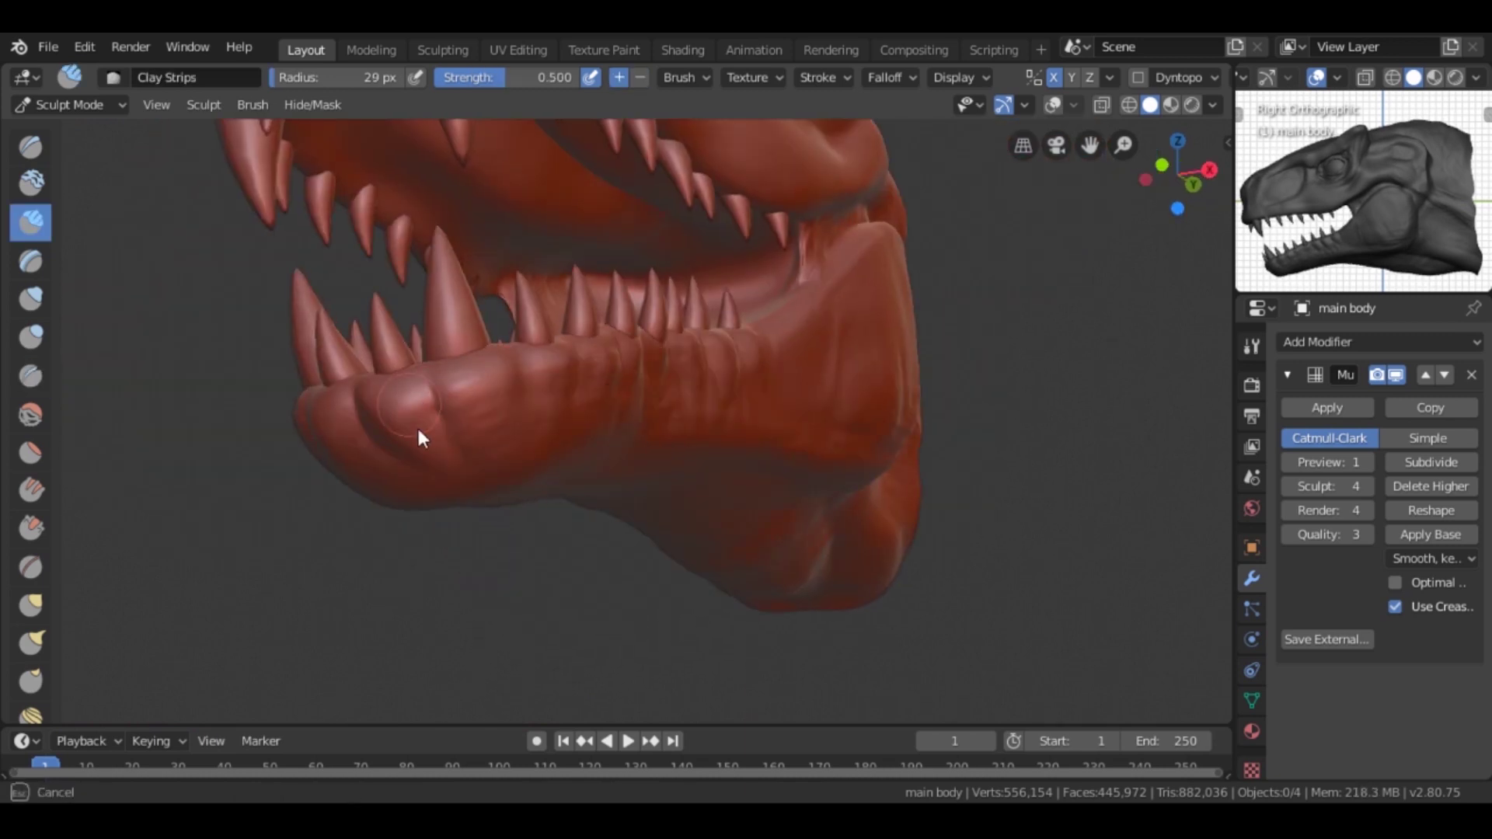
scroll(505, 425, "down", 2)
scroll(540, 449, "up", 3)
middle_click_drag(575, 345, 692, 381)
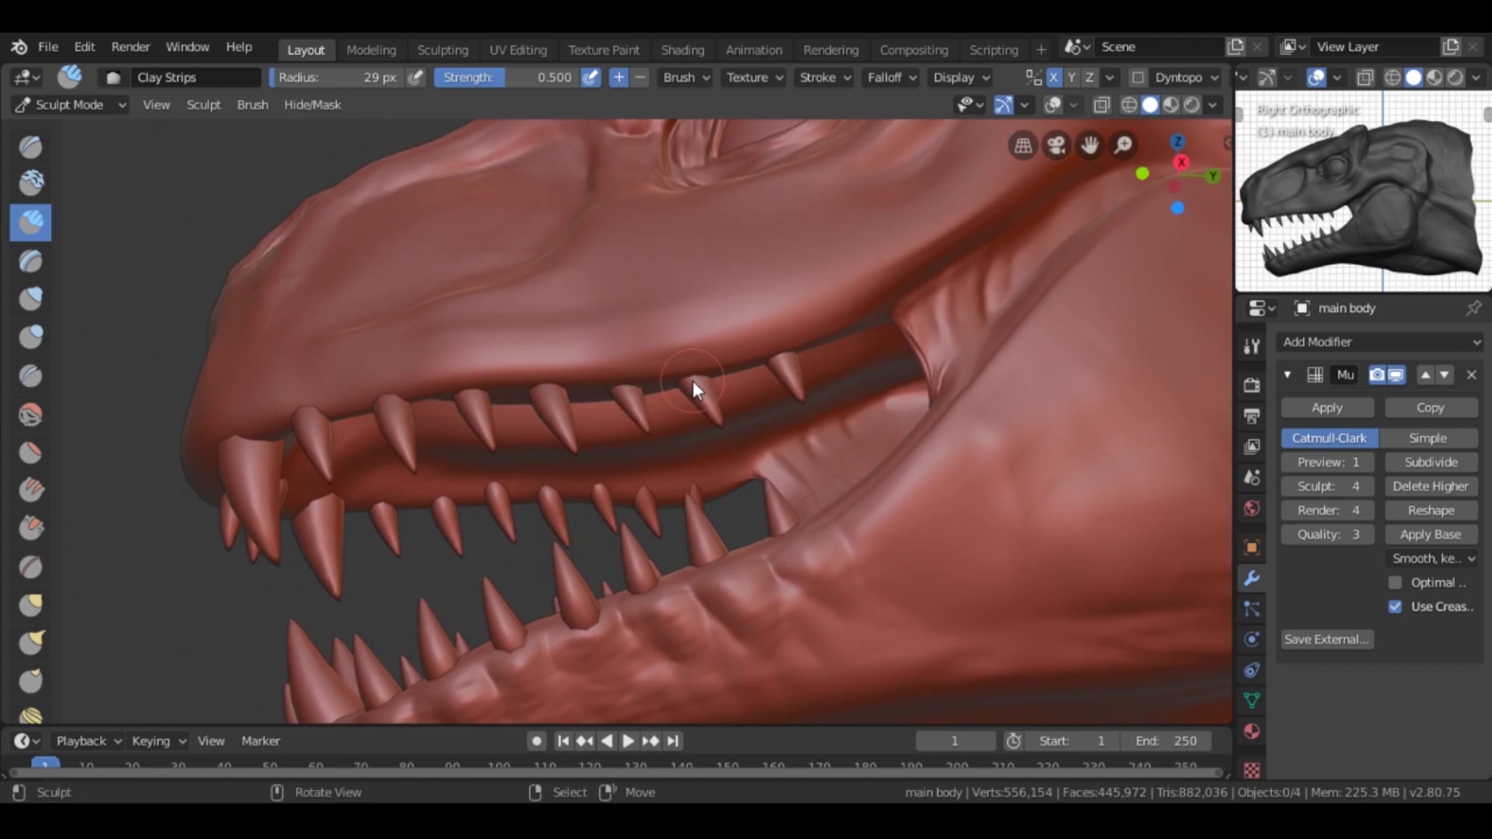
key("shift+c")
mouse_move(720, 298)
middle_mouse_down()
mouse_move(728, 393)
mouse_move(749, 366)
middle_mouse_up()
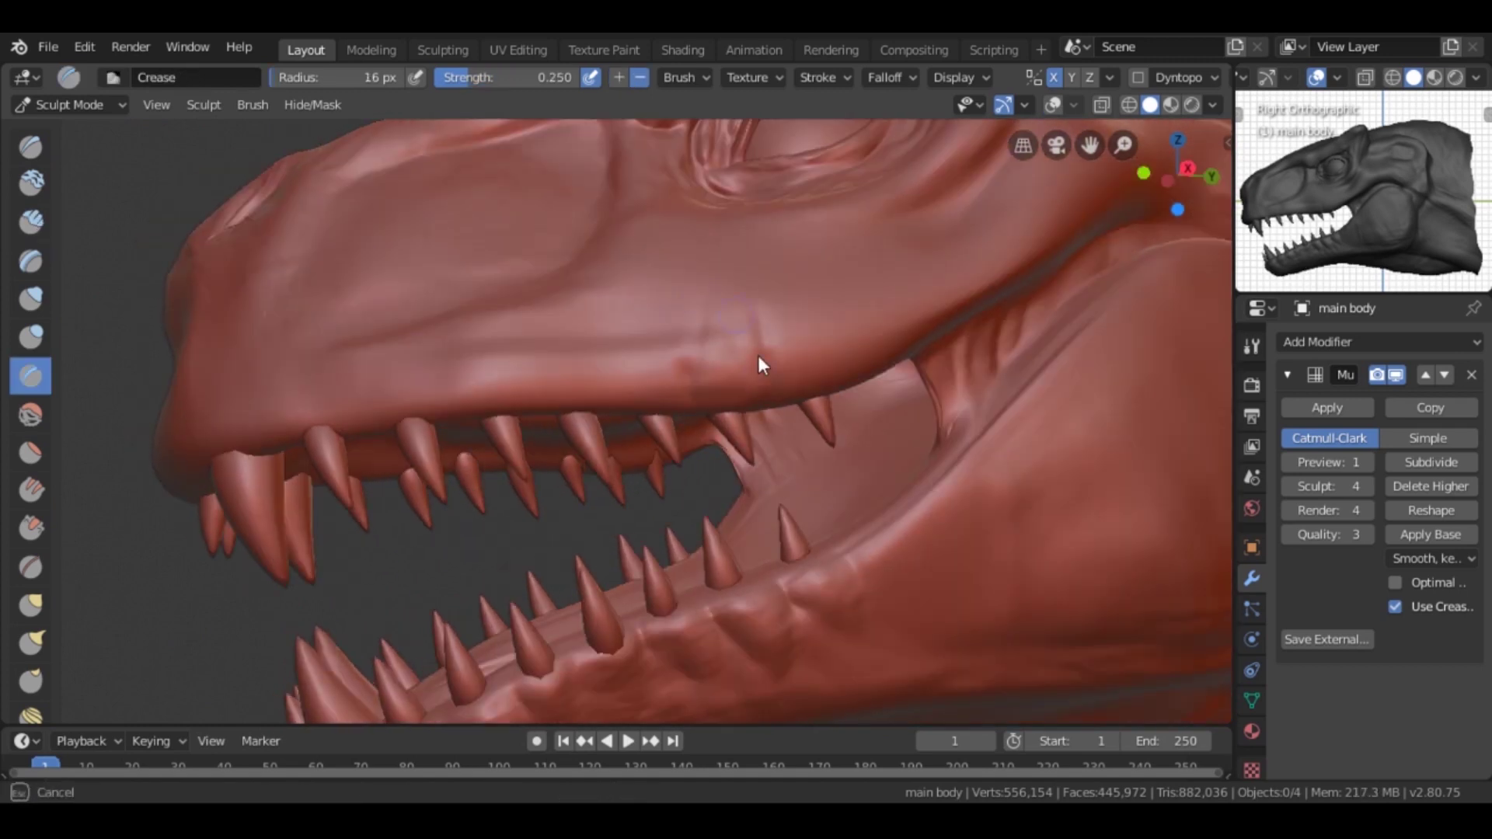
mouse_move(377, 374)
middle_mouse_down()
mouse_move(458, 501)
mouse_move(480, 416)
mouse_move(597, 199)
mouse_move(589, 361)
mouse_move(601, 329)
mouse_move(770, 355)
middle_mouse_up()
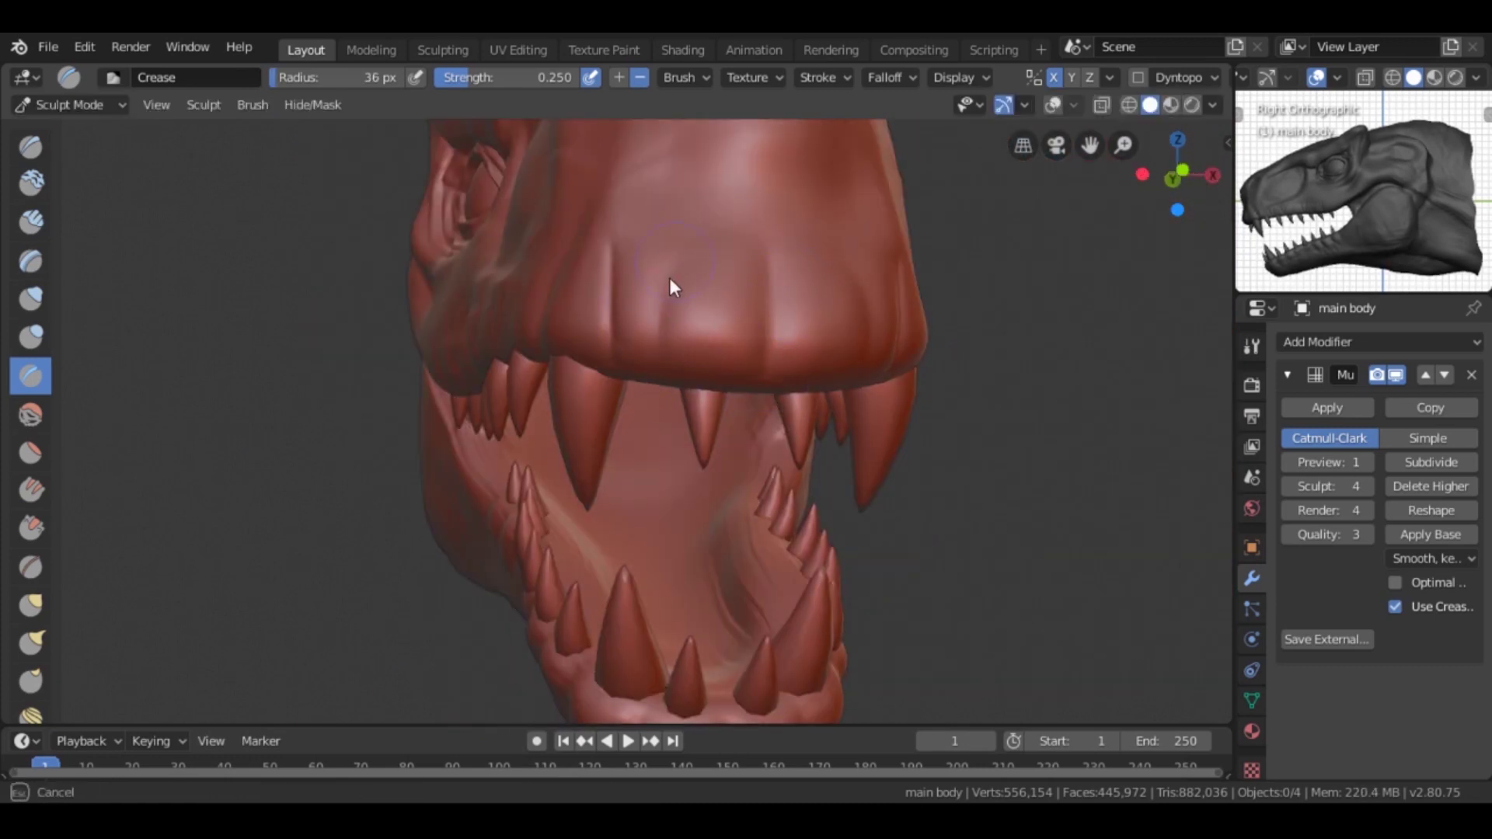
middle_click_drag(669, 278, 607, 347)
Step: Sculpt Clay Strips ridges along the upper lip above the teeth
key("c")
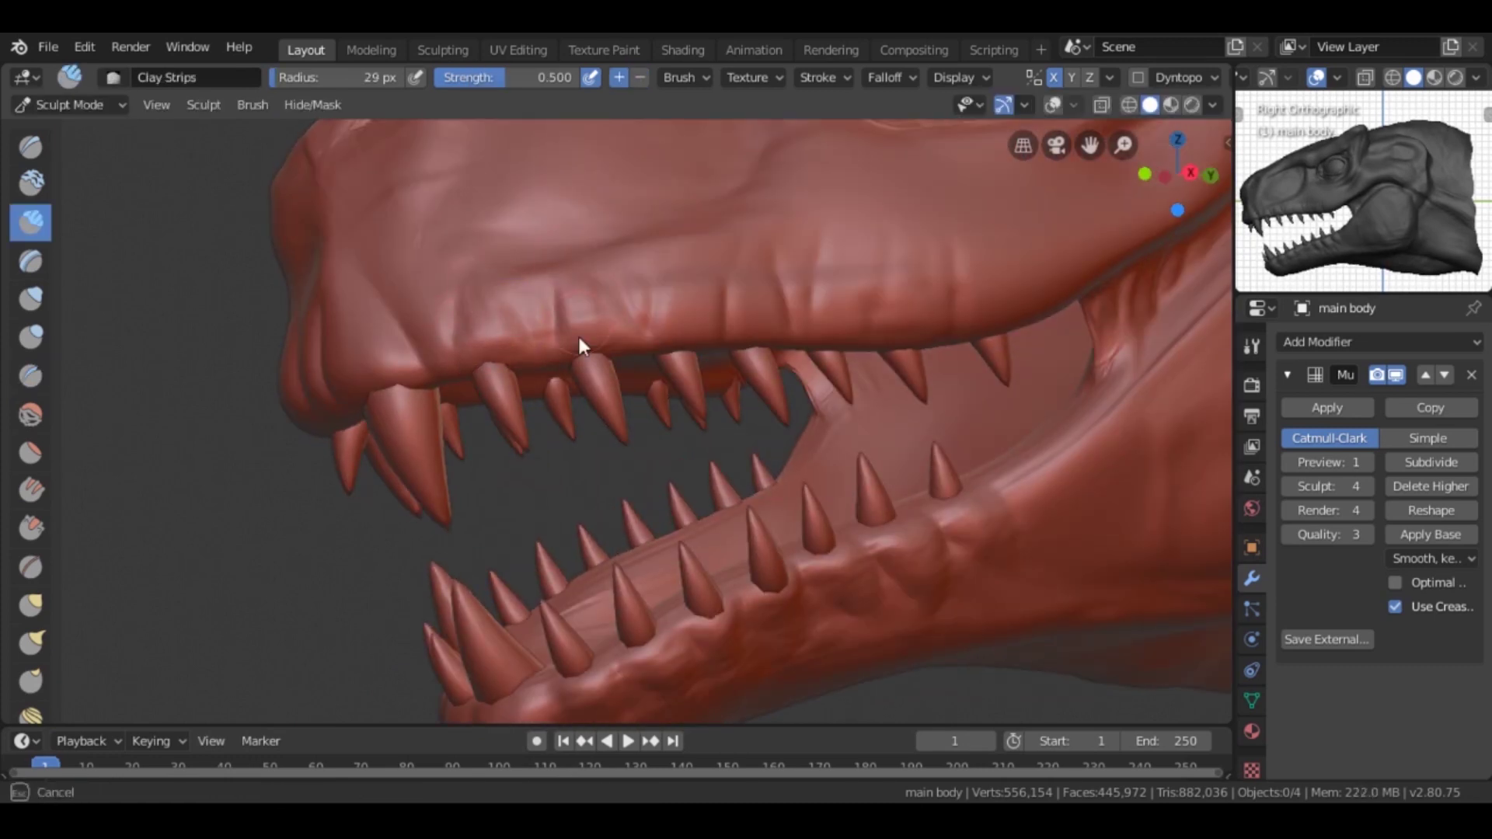
mouse_move(666, 291)
left_mouse_down()
mouse_move(668, 338)
mouse_move(750, 333)
left_mouse_up()
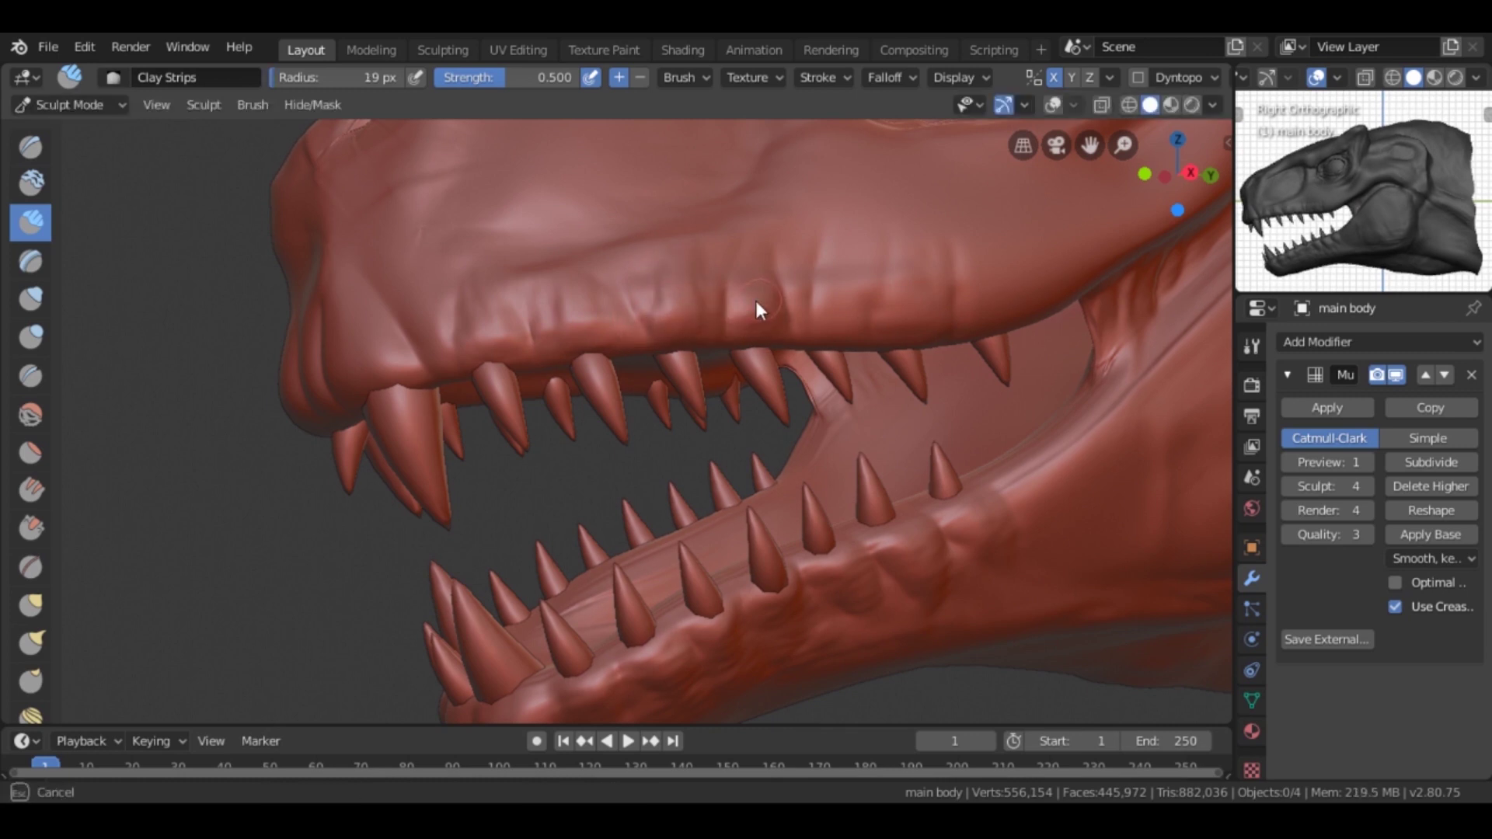
middle_click_drag(758, 301, 790, 397)
left_click_drag(789, 397, 827, 336)
mouse_move(989, 349)
middle_mouse_down()
mouse_move(718, 401)
mouse_move(564, 351)
mouse_move(643, 317)
mouse_move(717, 327)
mouse_move(673, 223)
mouse_move(698, 236)
mouse_move(562, 307)
middle_mouse_up()
middle_click_drag(469, 264, 686, 320)
Step: Switch to the Crease brush and orbit around the head toward the snout
key("shift+c")
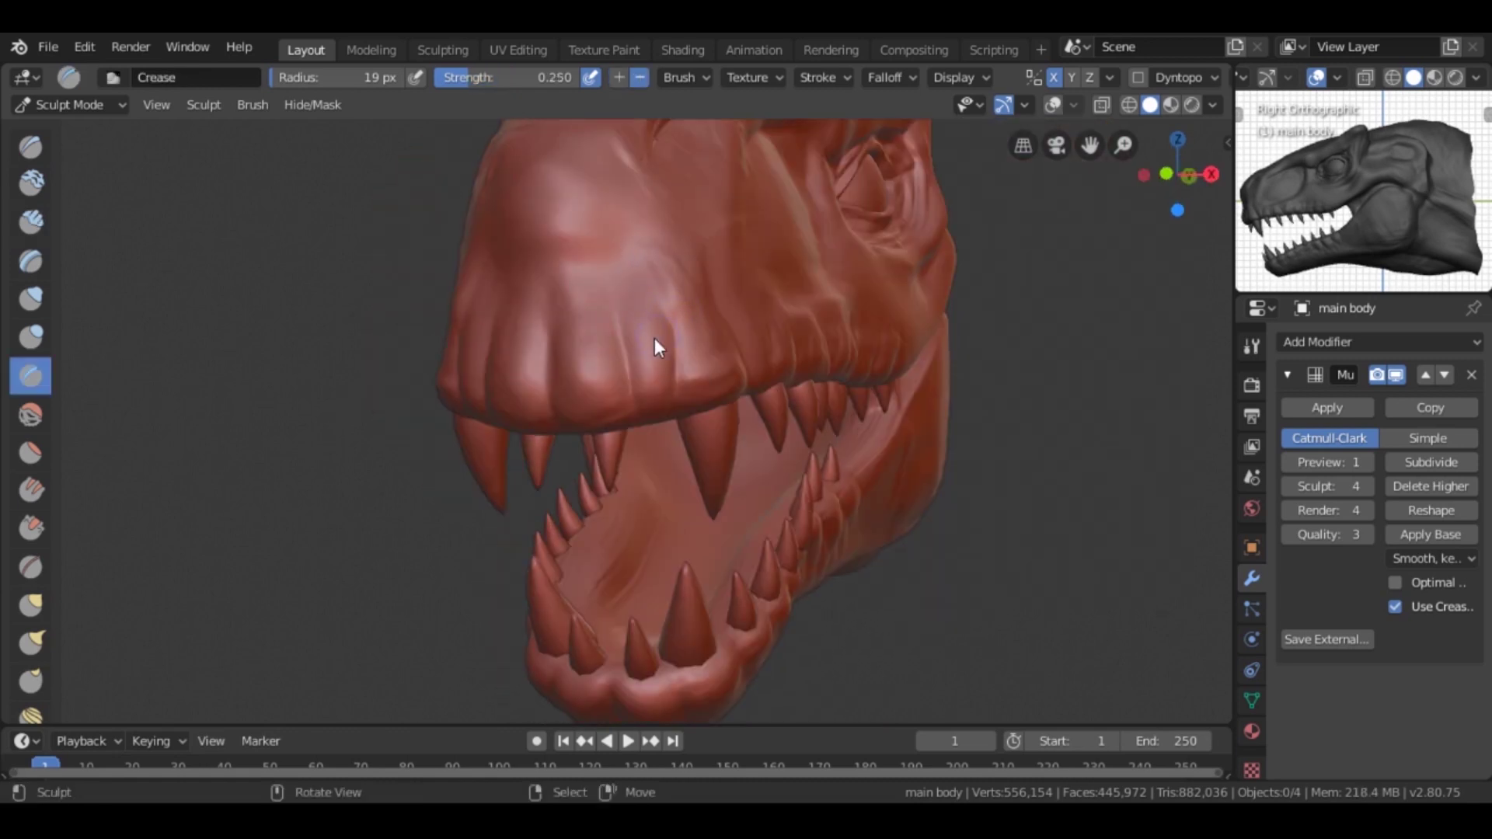
mouse_move(618, 260)
middle_mouse_down()
mouse_move(600, 334)
mouse_move(560, 194)
middle_mouse_up()
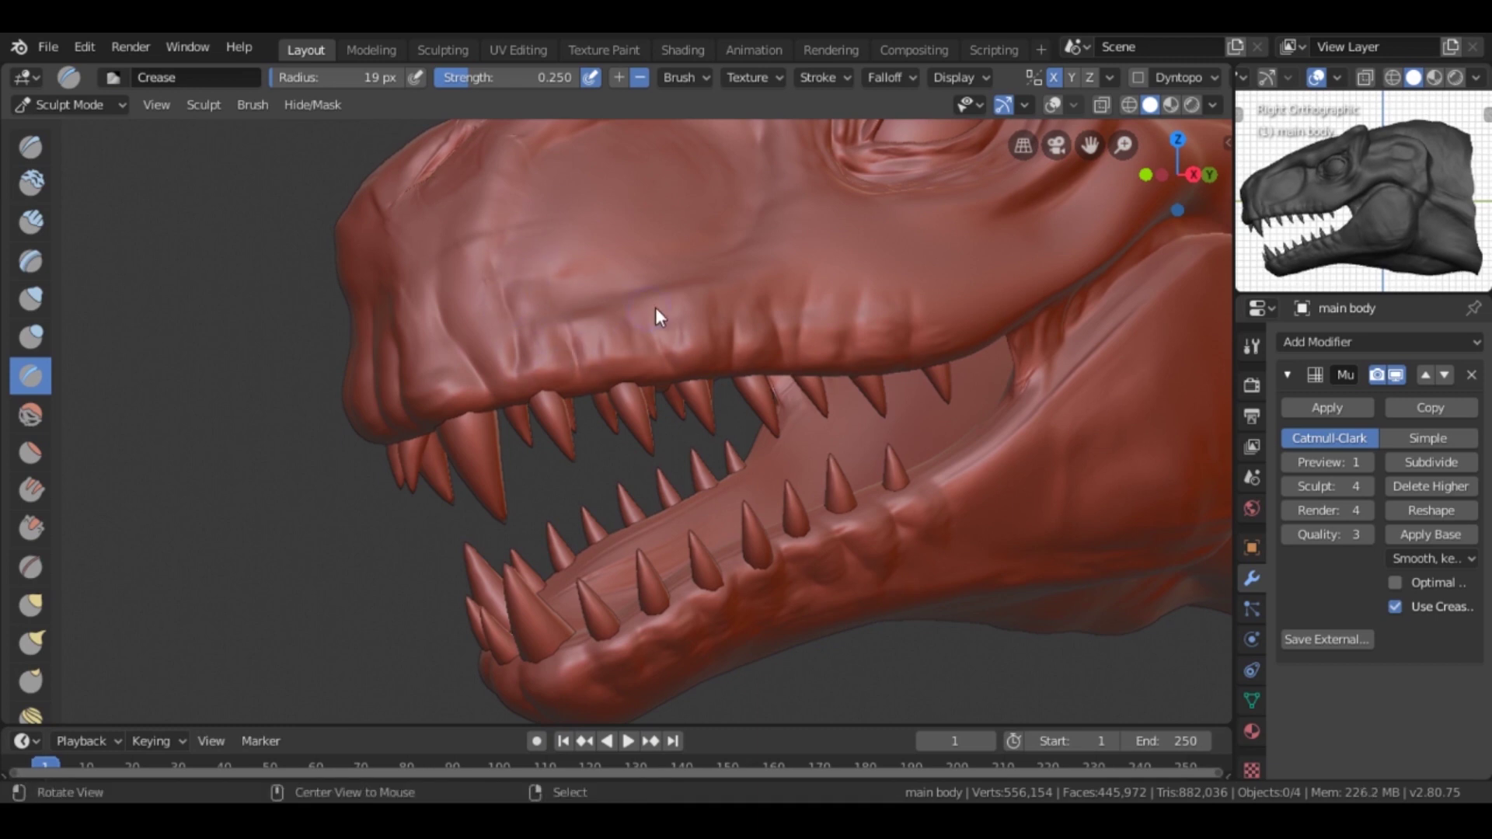
scroll(656, 307, "down", 5)
mouse_move(655, 307)
middle_mouse_down()
mouse_move(550, 456)
mouse_move(910, 448)
mouse_move(706, 419)
middle_mouse_up()
scroll(705, 420, "up", 5)
Step: Set the brush radius to 31 px and orbit low around the snout with Clay Strips
scroll(706, 423, "up", 2)
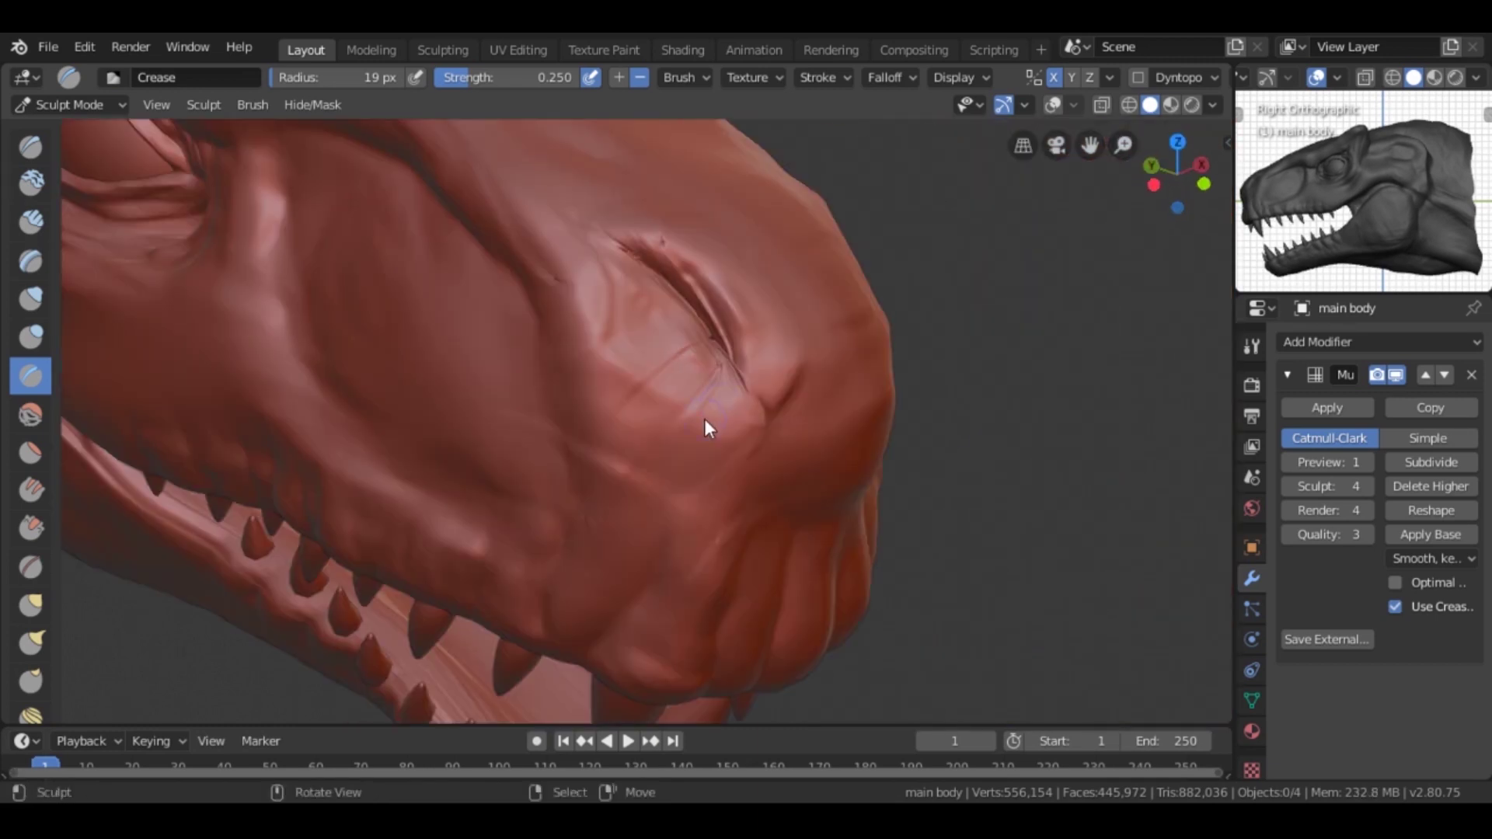
key("f")
left_click(686, 304)
mouse_move(686, 304)
middle_mouse_down()
mouse_move(376, 295)
mouse_move(602, 385)
middle_mouse_up()
key("c")
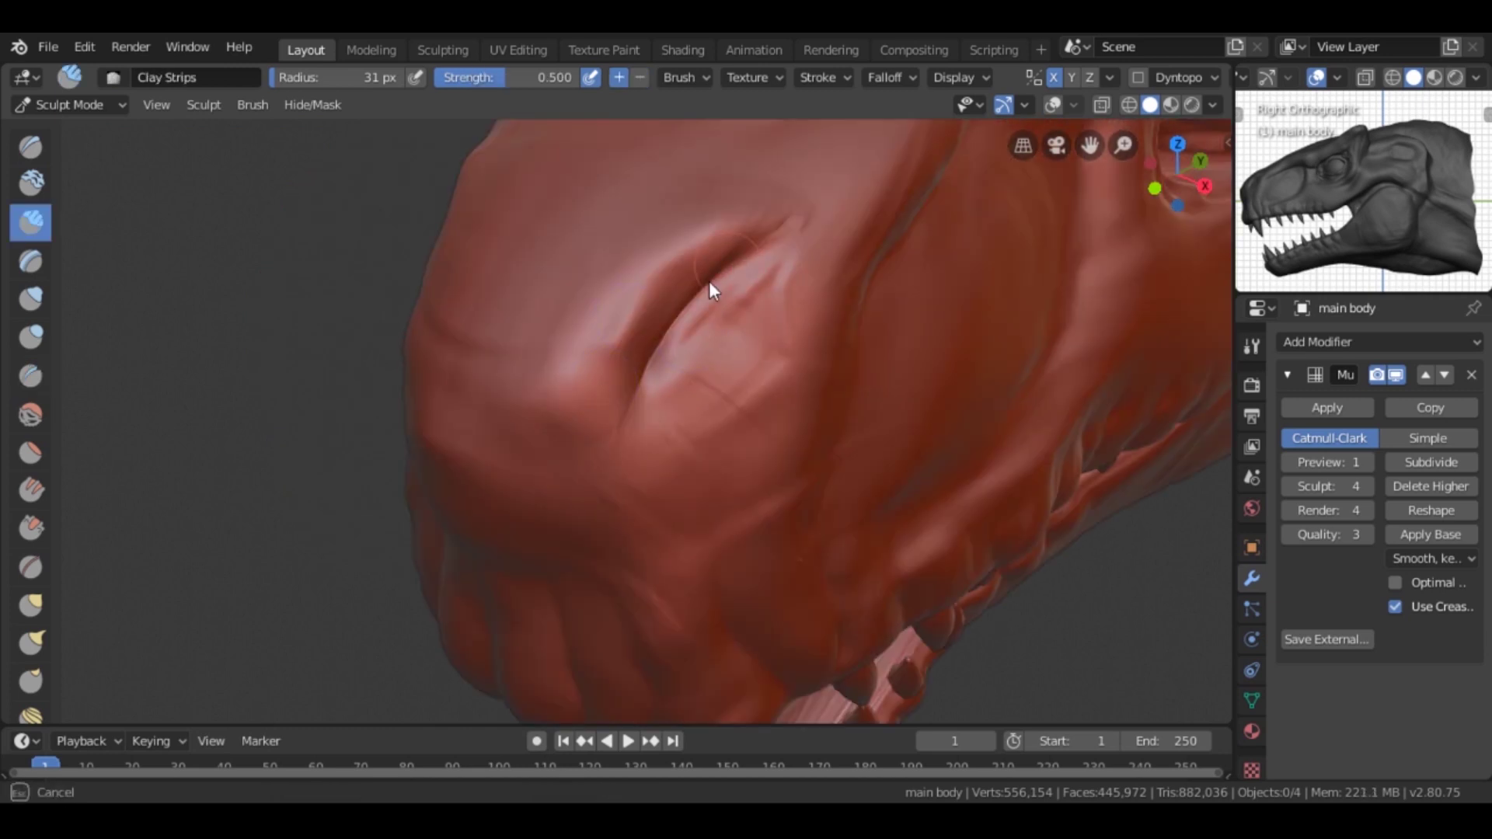
middle_click_drag(732, 260, 636, 311)
Step: Shrink the brush and carve thin creases along the nostril groove, settling at 30 px
key("f")
left_click(687, 281)
left_click_drag(686, 282, 776, 208)
left_click(778, 290)
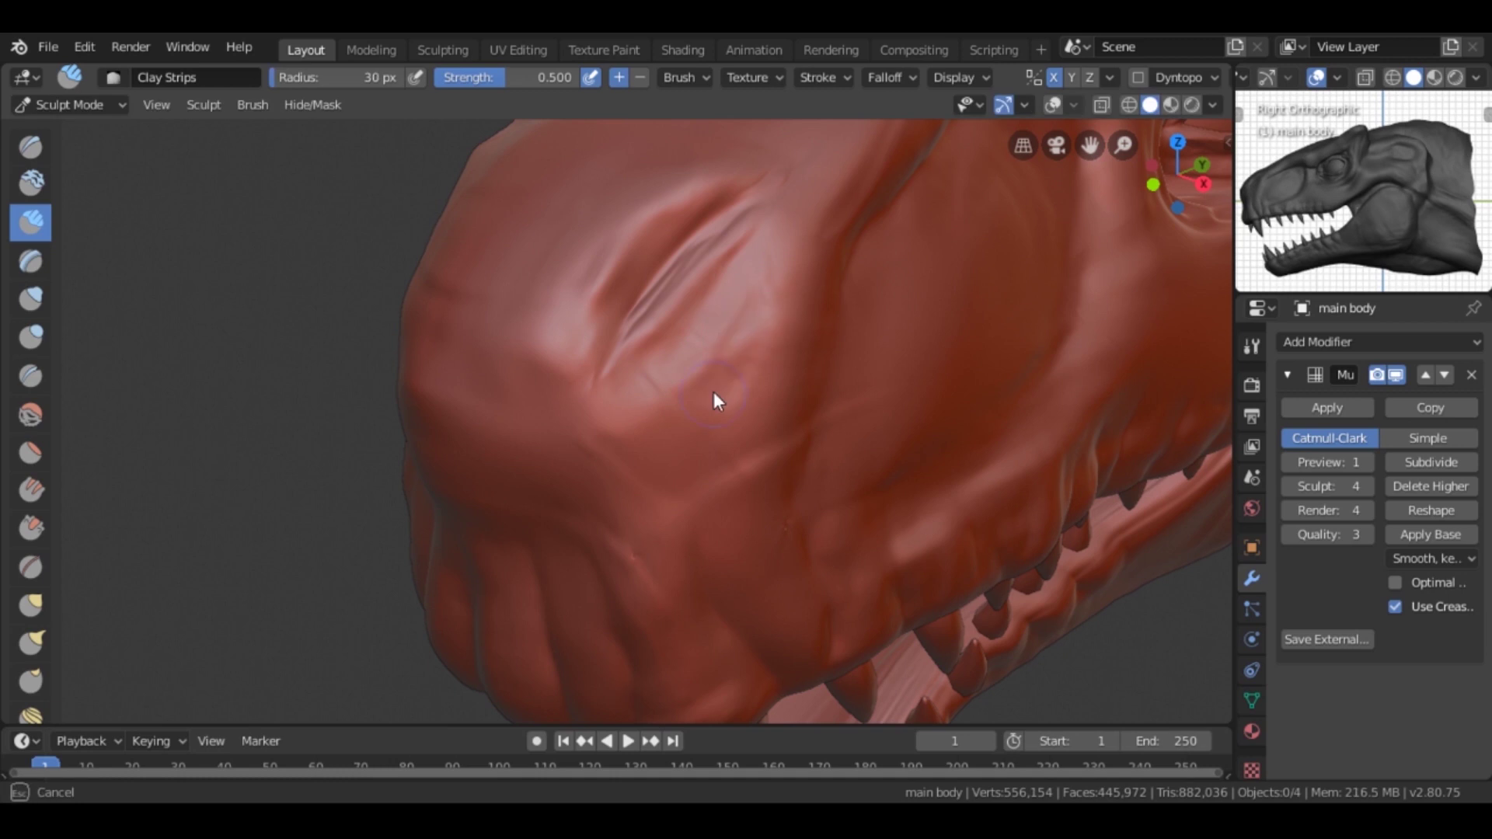
mouse_move(732, 331)
middle_mouse_down()
mouse_move(659, 326)
mouse_move(782, 386)
mouse_move(769, 270)
middle_mouse_up()
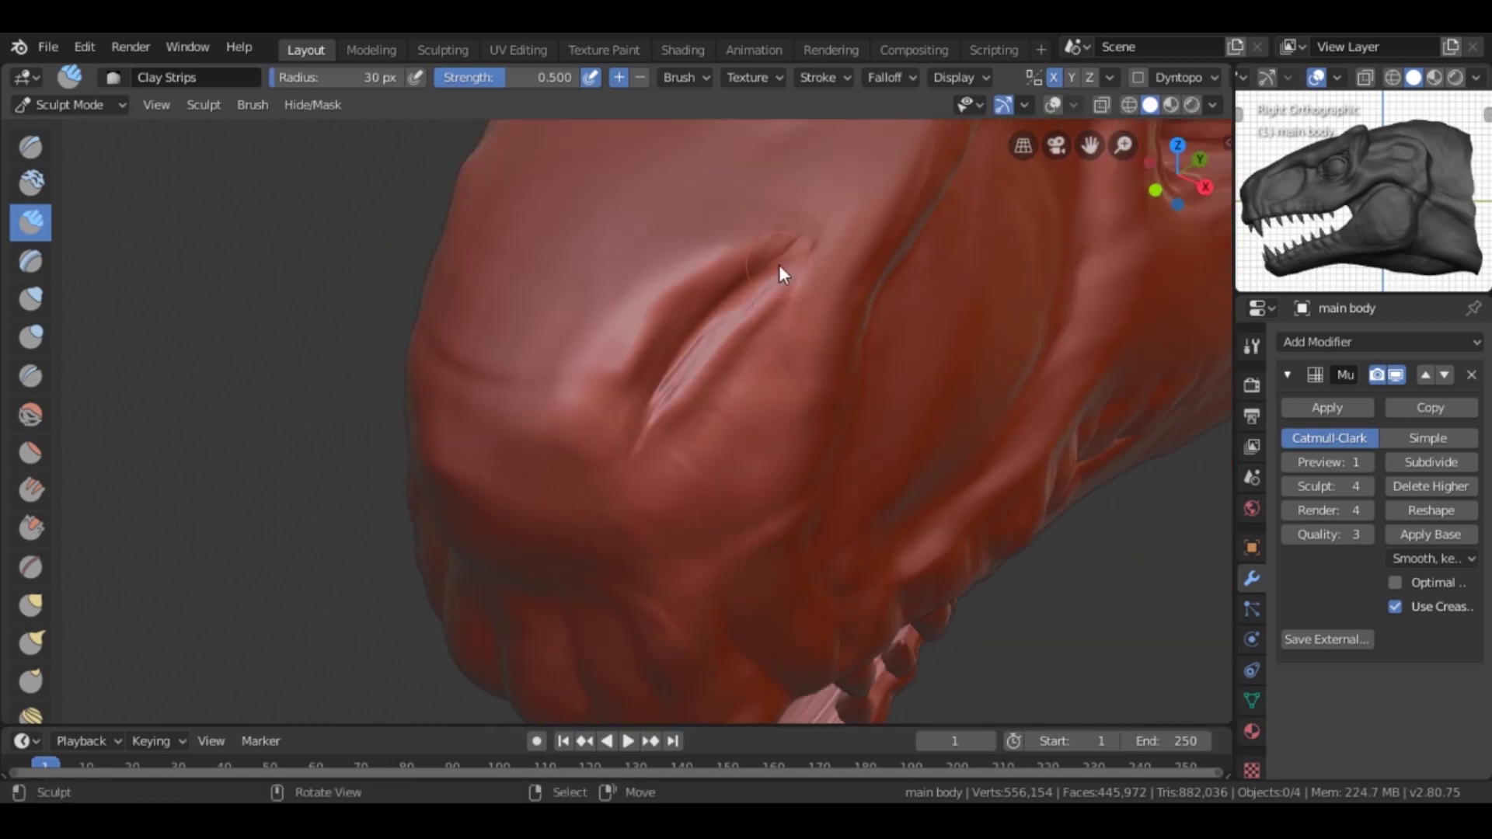
Step: Alternate Crease and Clay Strips while orbiting from the snout front to the upper teeth
key("shift+c")
mouse_move(766, 190)
middle_mouse_down()
mouse_move(788, 247)
mouse_move(657, 300)
middle_mouse_up()
mouse_move(631, 392)
middle_mouse_down()
mouse_move(726, 291)
mouse_move(716, 423)
mouse_move(663, 463)
middle_mouse_up()
key("c")
mouse_move(729, 501)
middle_mouse_down()
mouse_move(546, 399)
mouse_move(642, 337)
mouse_move(699, 328)
middle_mouse_up()
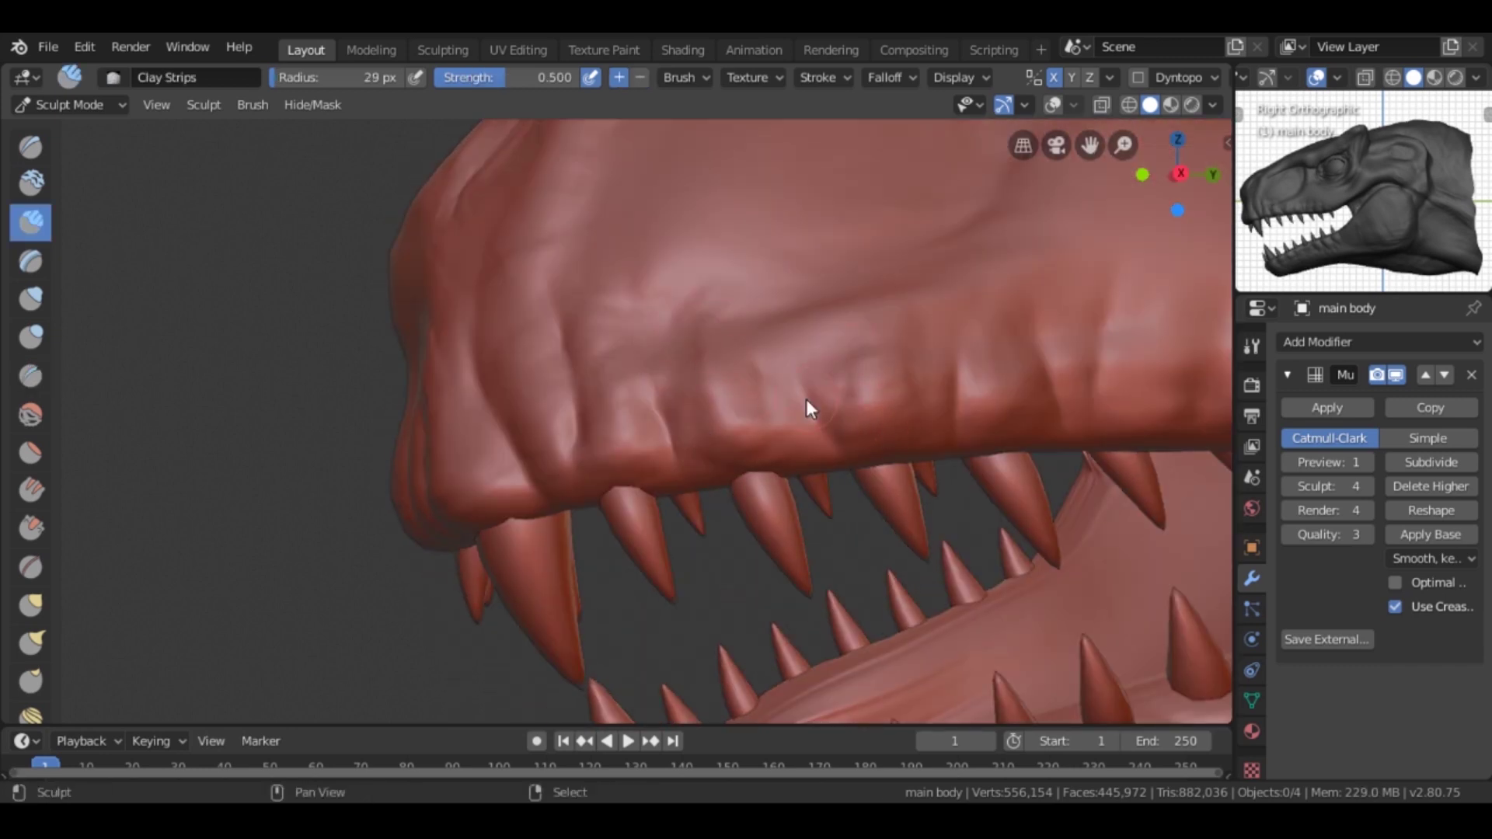
Step: Orbit onto the upper teeth and a front-quarter head view, toggling Crease and Clay Strips
scroll(817, 435, "up", 3)
middle_click_drag(716, 262, 690, 431)
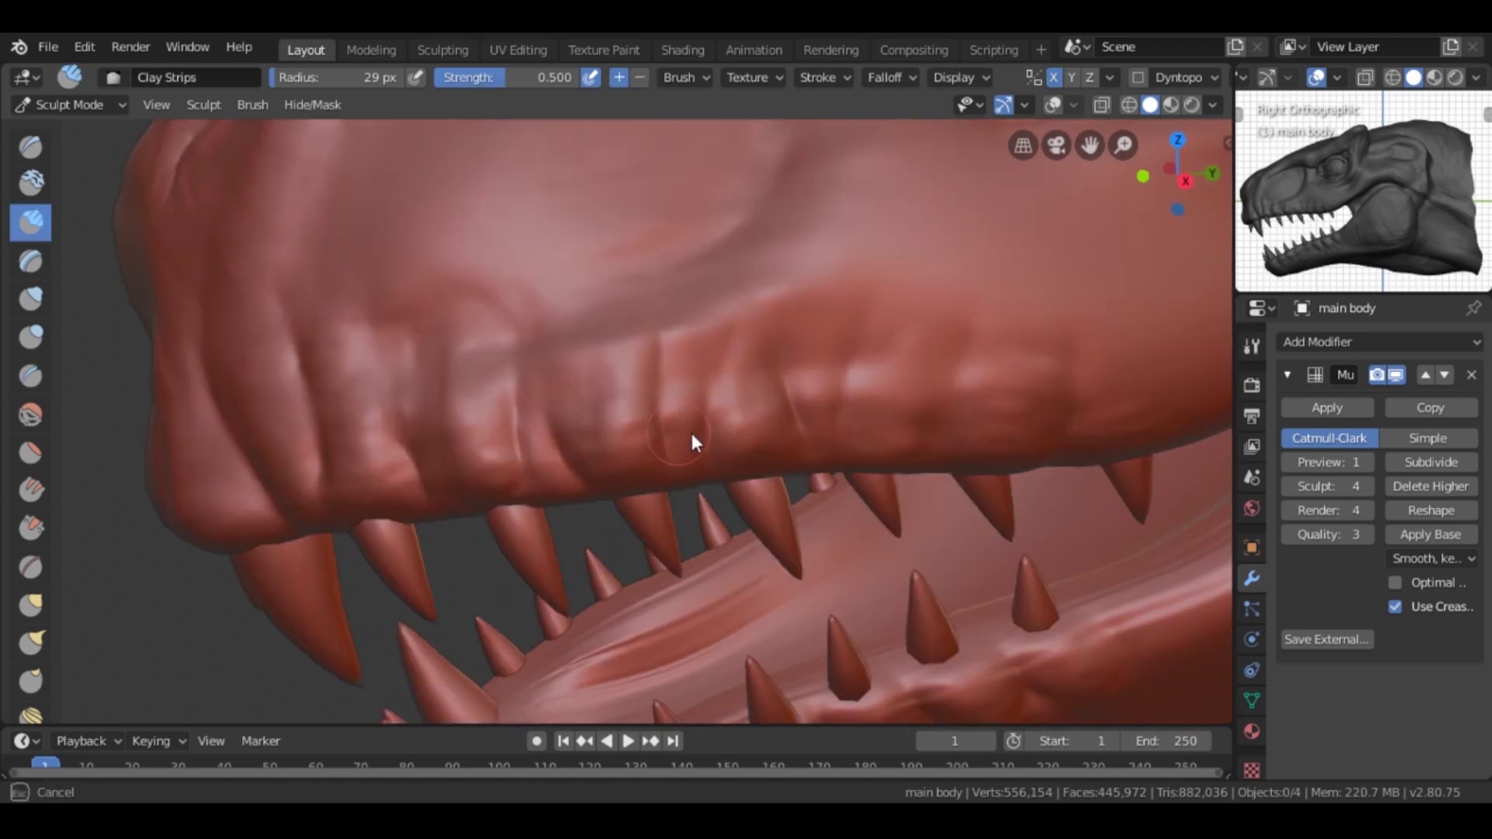
middle_click_drag(893, 431, 907, 290)
key("shift+c")
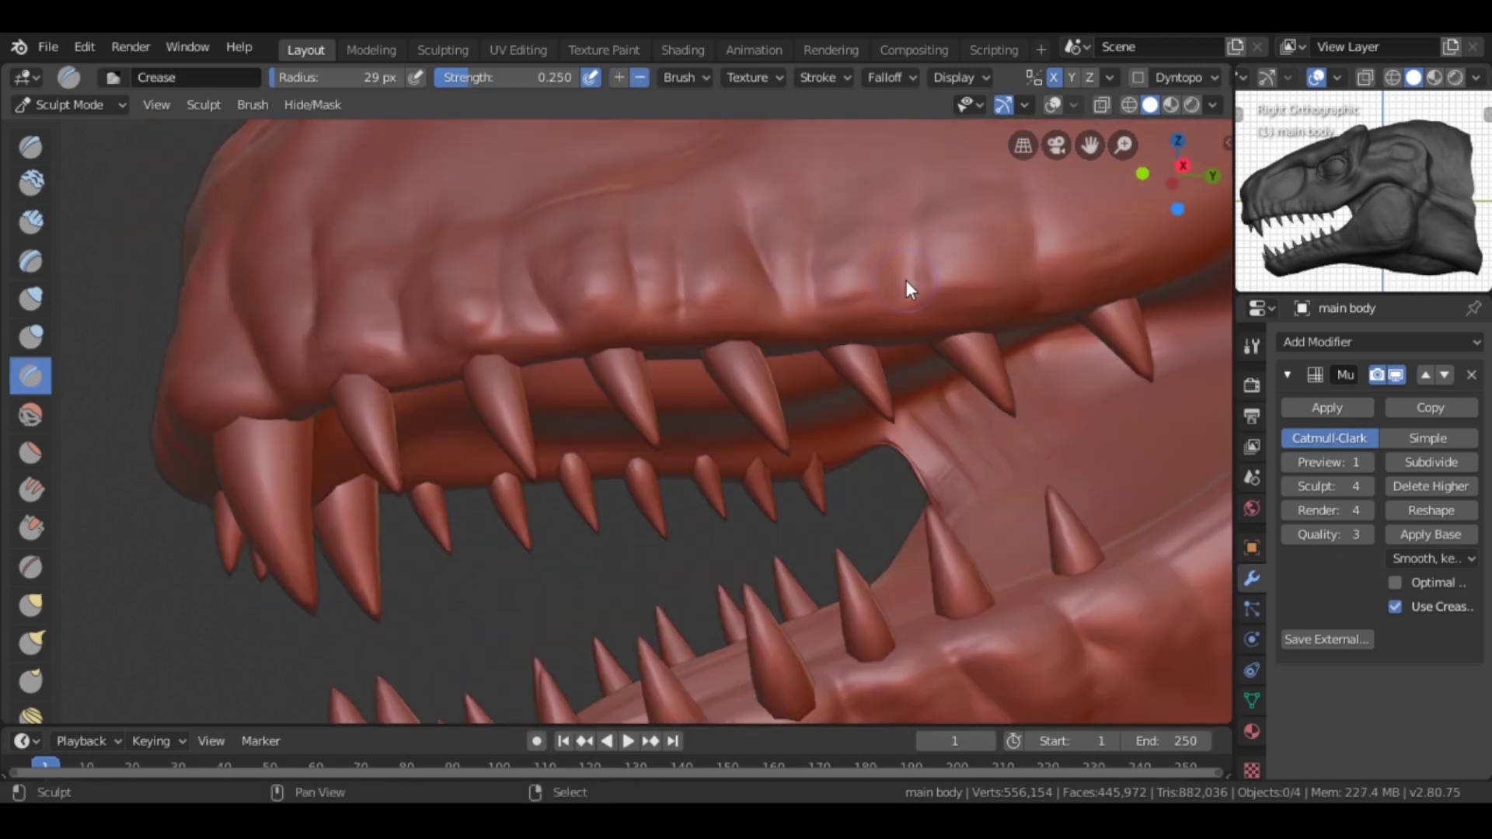
key("c")
key("shift+c")
scroll(897, 223, "down", 1)
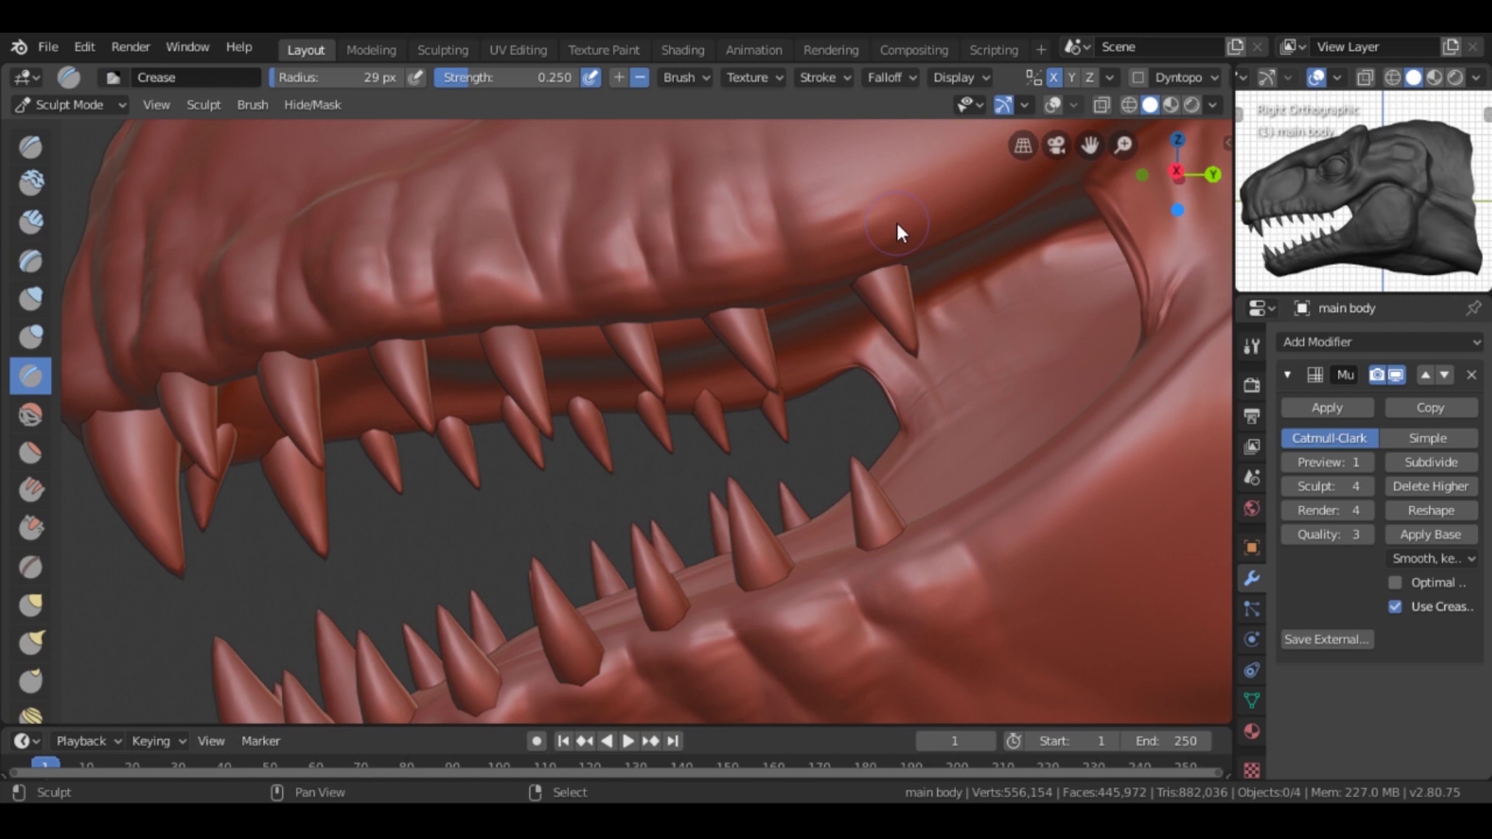
scroll(896, 222, "down", 5)
mouse_move(752, 332)
middle_mouse_down()
mouse_move(771, 332)
mouse_move(655, 333)
middle_mouse_up()
scroll(656, 332, "up", 4)
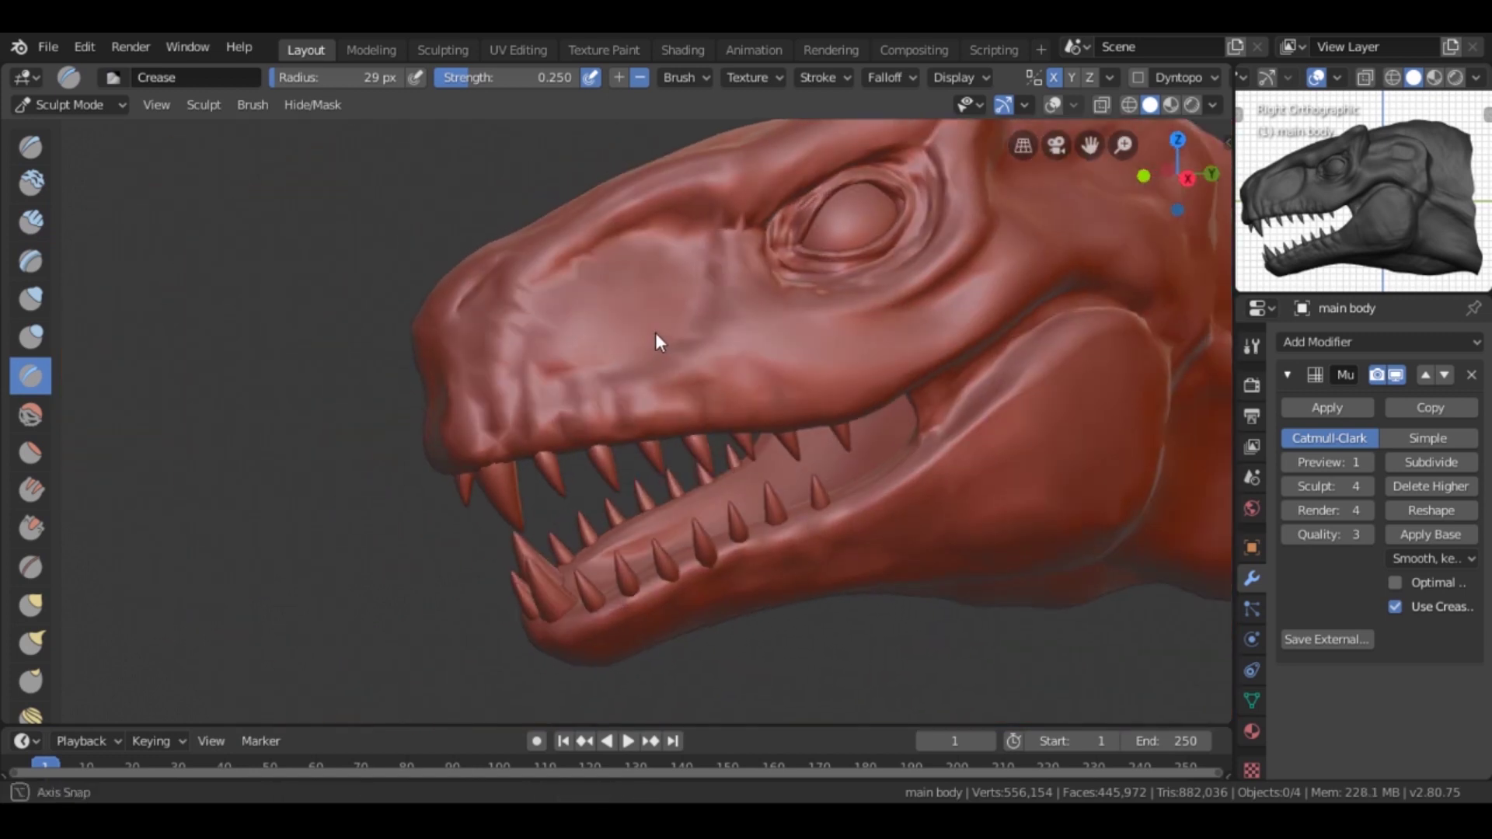
scroll(656, 333, "up", 1)
Step: Show the mesh wireframe to inspect the head from the rear quarter, then hide it
left_click(961, 78)
left_click(1052, 104)
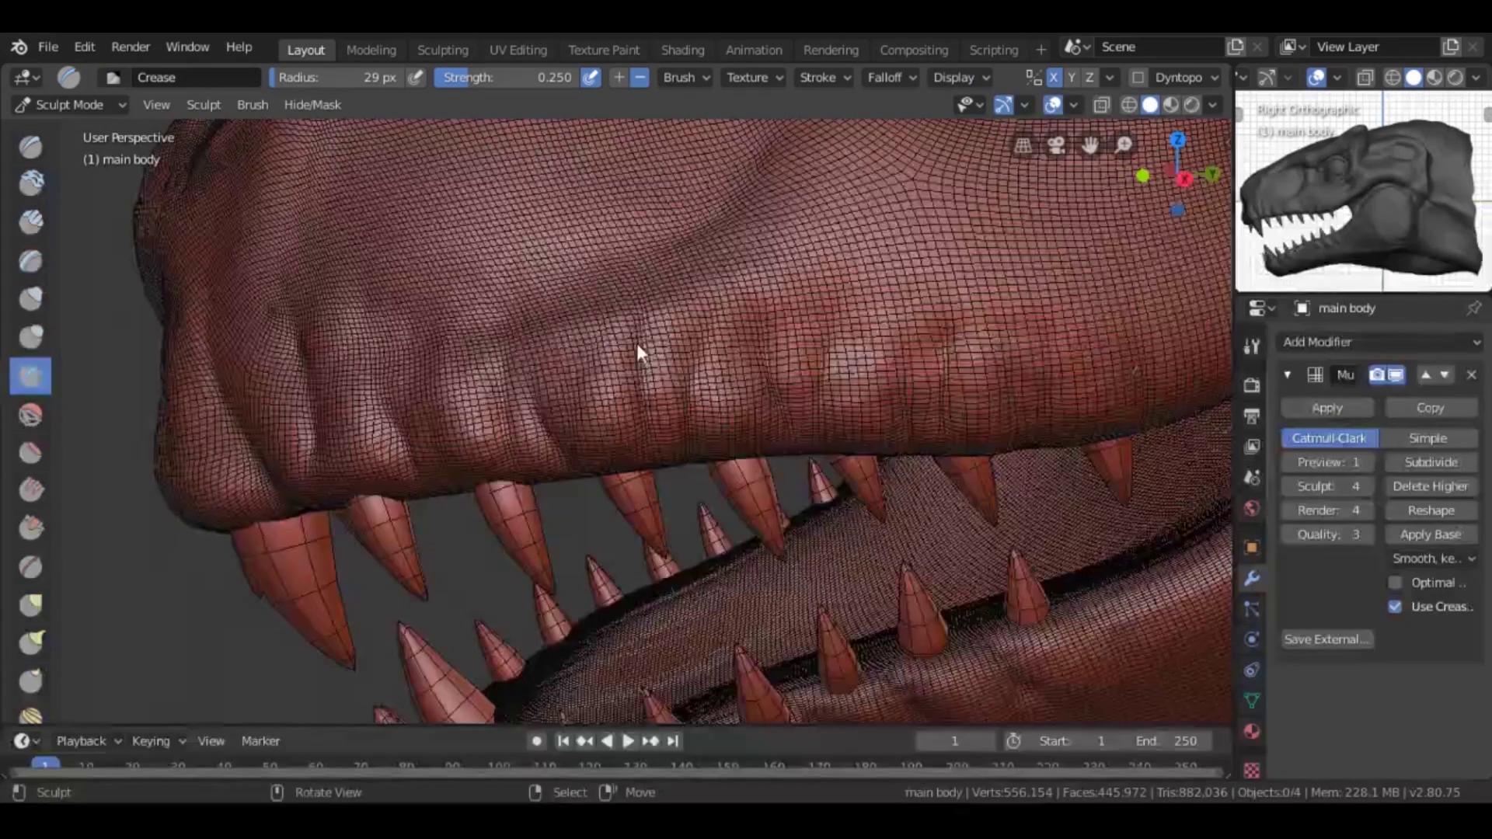
scroll(637, 344, "down", 2)
scroll(579, 320, "down", 3)
mouse_move(701, 365)
middle_mouse_down()
mouse_move(910, 443)
mouse_move(507, 552)
mouse_move(591, 406)
middle_mouse_up()
scroll(922, 262, "up", 2)
left_click(1054, 104)
scroll(602, 457, "up", 5)
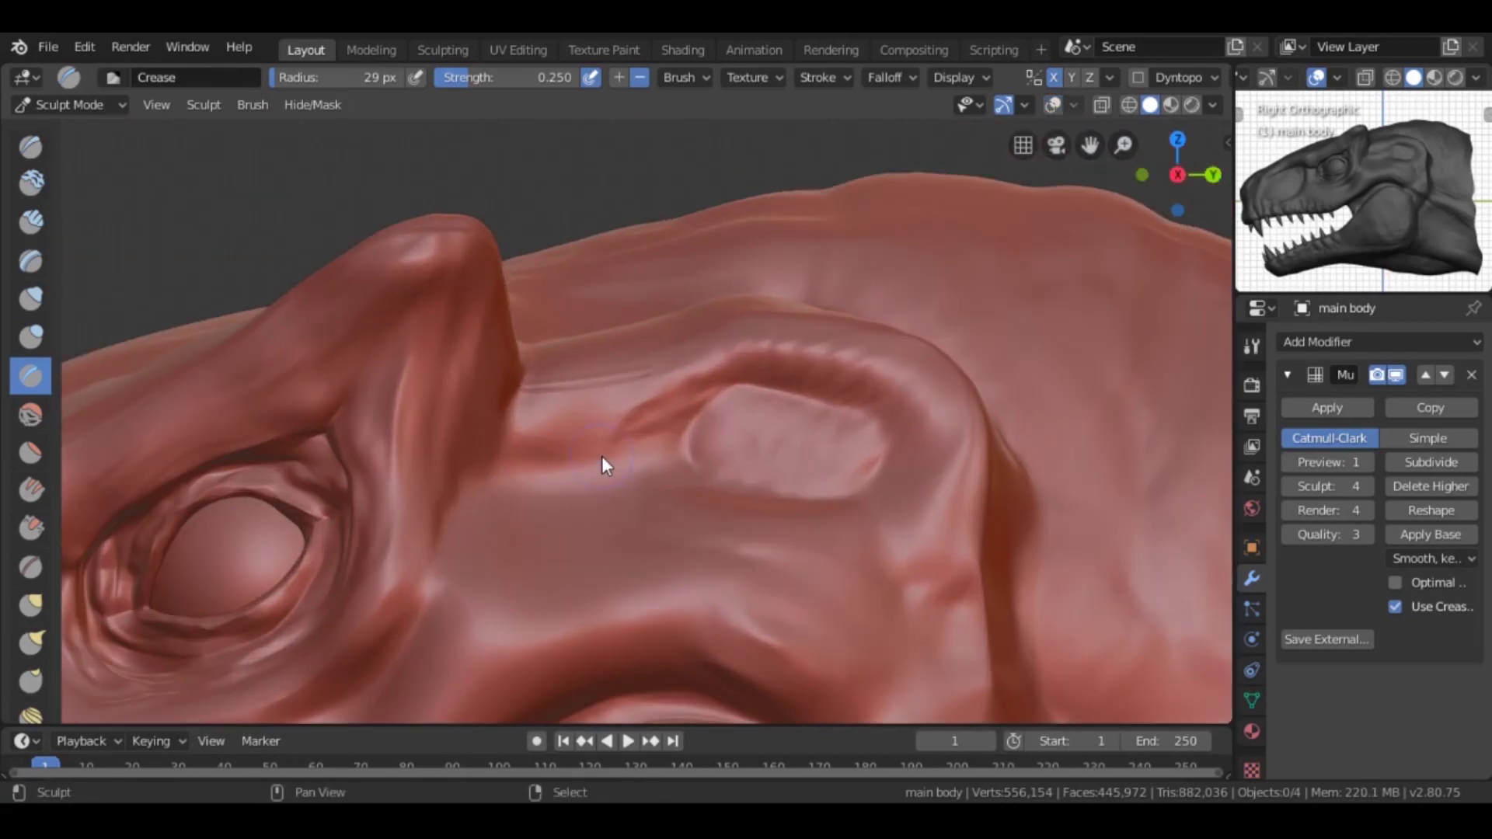
mouse_move(634, 431)
middle_mouse_down()
mouse_move(642, 316)
mouse_move(755, 435)
mouse_move(577, 402)
middle_mouse_up()
Step: Resize the Crease brush to 49 px, then shrink it while orbiting around the snout and jaw
key("f")
left_click(755, 318)
scroll(577, 401, "down", 5)
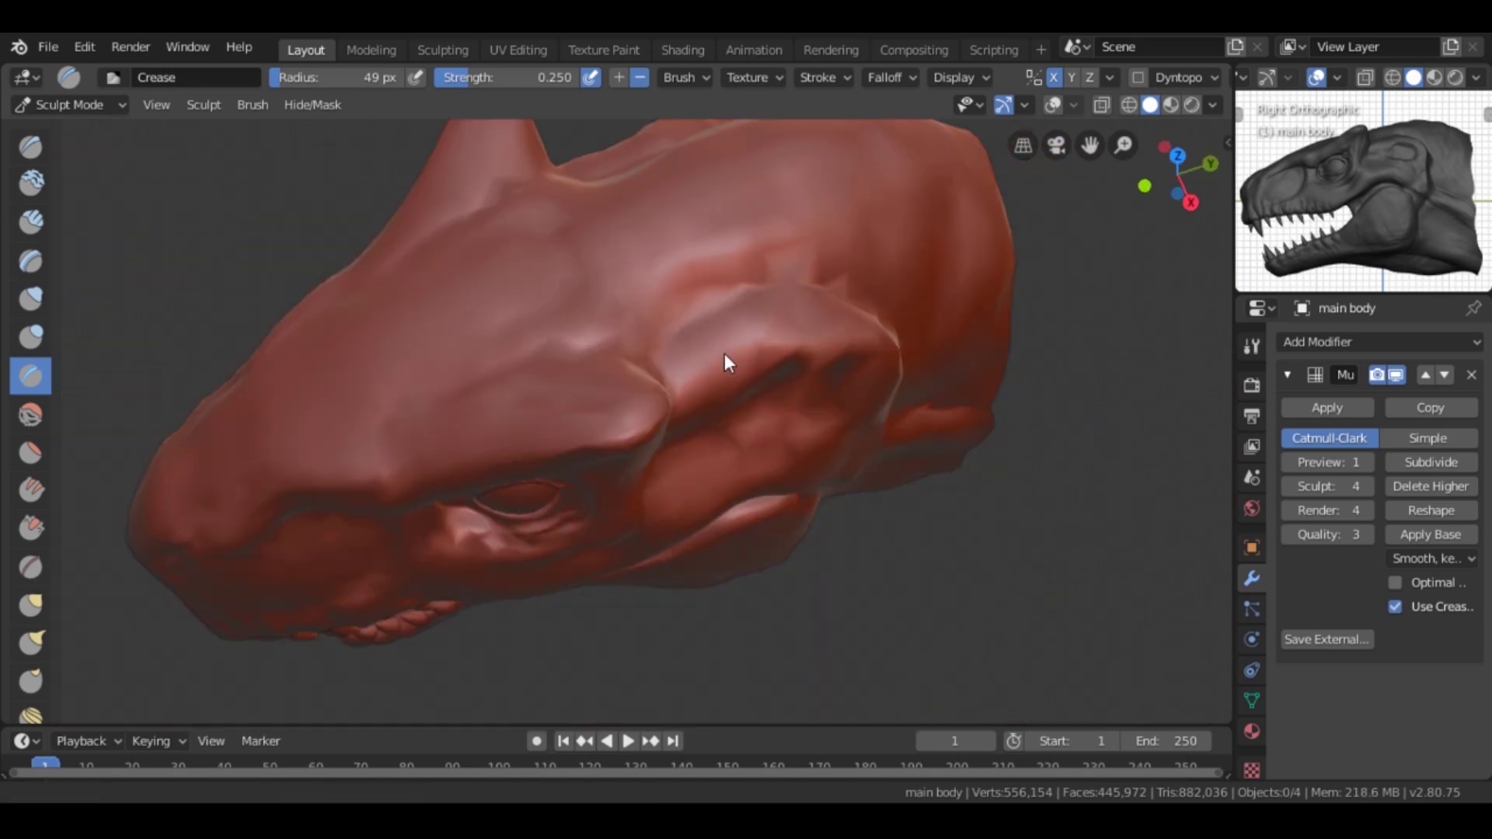
scroll(724, 353, "up", 6)
key("f")
mouse_move(451, 414)
middle_mouse_down()
mouse_move(648, 289)
mouse_move(680, 289)
mouse_move(562, 316)
mouse_move(589, 345)
mouse_move(659, 307)
middle_mouse_up()
left_click(562, 317)
scroll(646, 246, "down", 3)
scroll(752, 264, "down", 3)
scroll(714, 349, "up", 3)
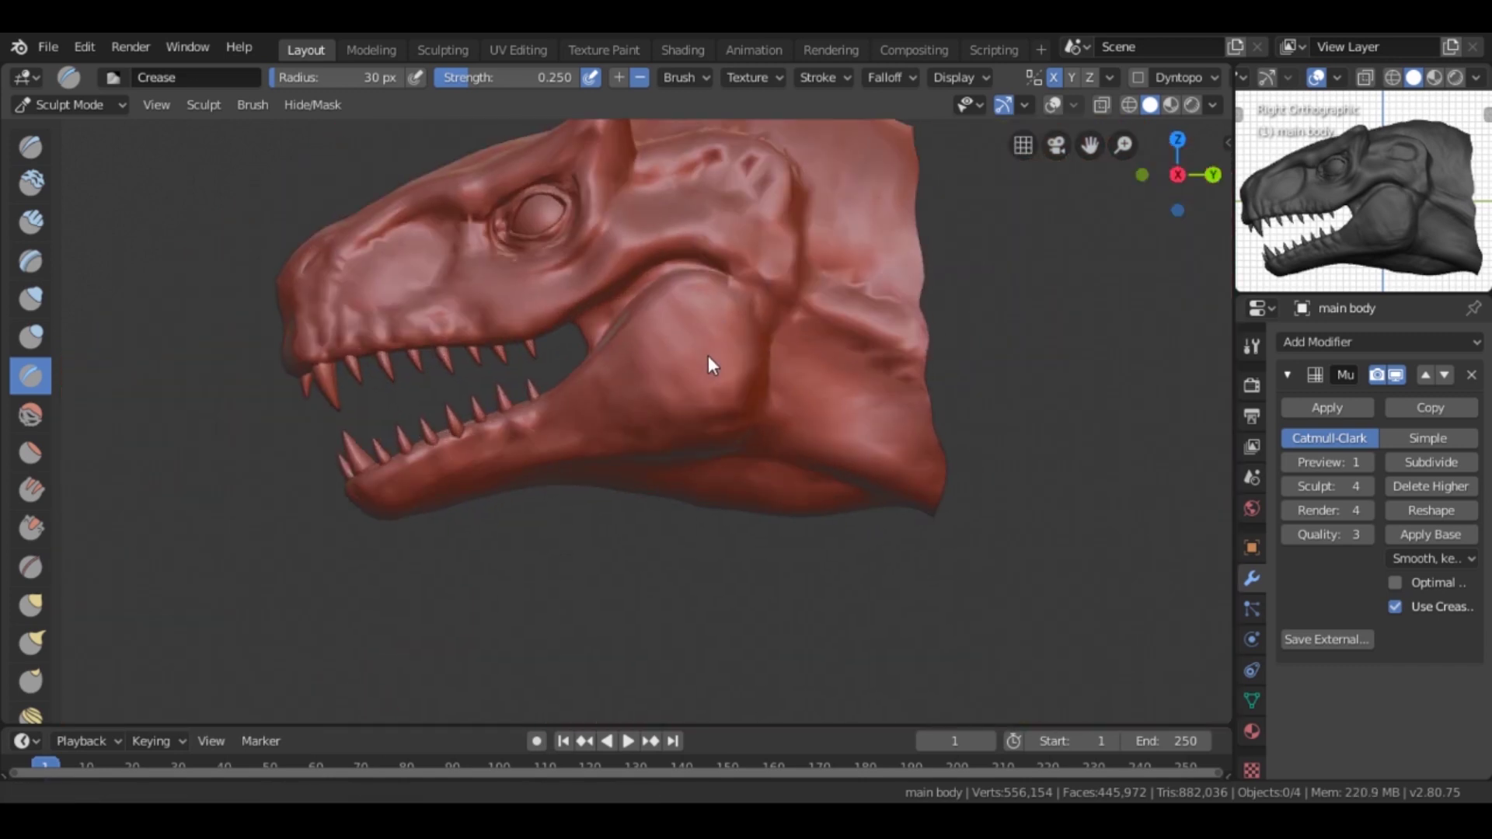
scroll(682, 319, "up", 3)
scroll(621, 350, "up", 3)
middle_click_drag(580, 381, 549, 435)
key("f")
key("Escape")
Step: Look into the mouth, pan onto the jaw, and pick a smaller Clay Strips brush
mouse_move(622, 359)
middle_mouse_down()
mouse_move(508, 272)
mouse_move(437, 460)
mouse_move(667, 341)
mouse_move(677, 296)
mouse_move(676, 449)
mouse_move(518, 466)
middle_mouse_up()
scroll(1011, 289, "down", 3)
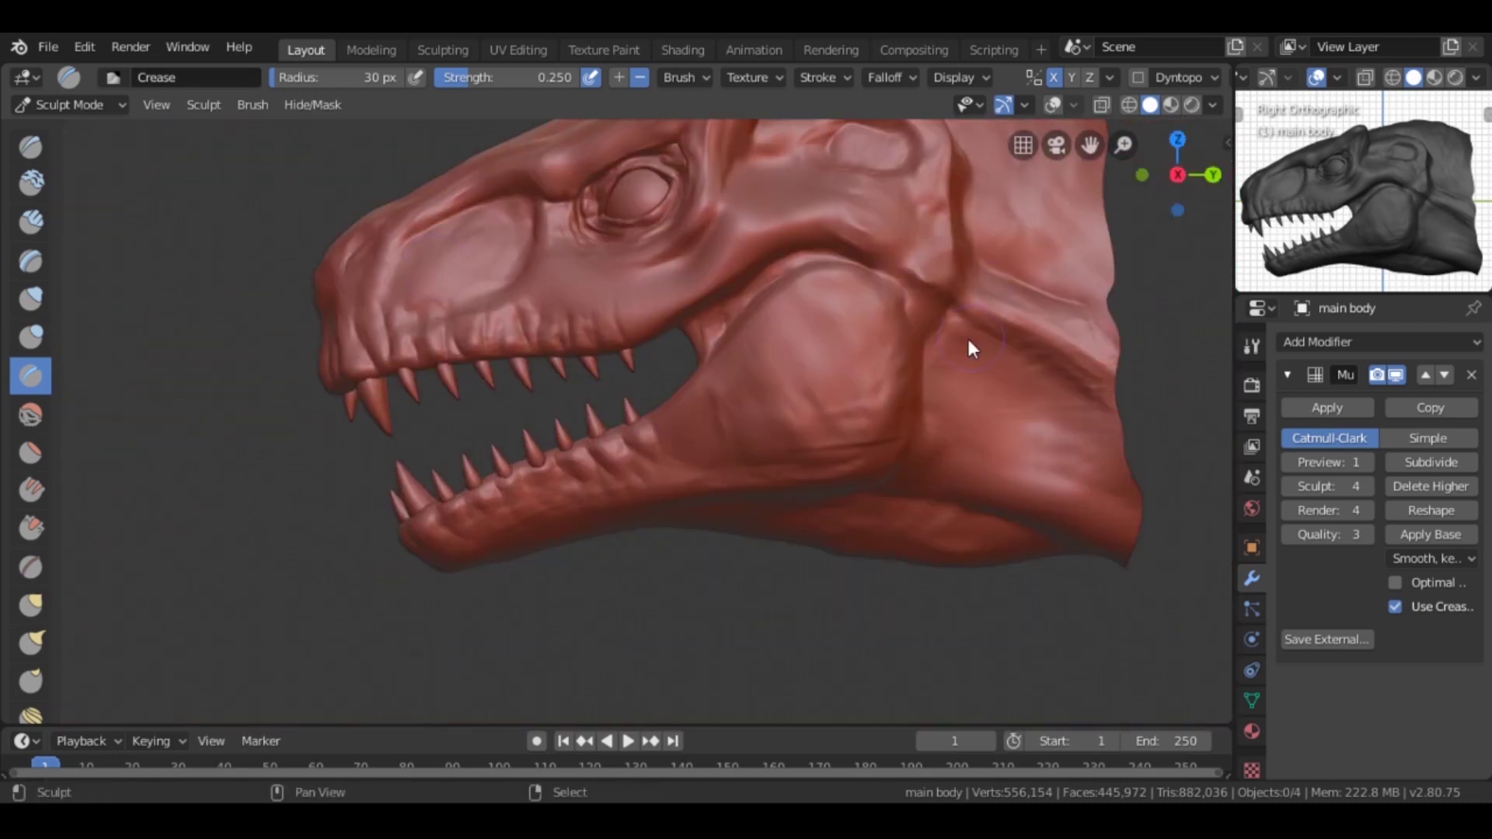
middle_click_drag(1011, 289, 757, 320, "shift")
scroll(757, 319, "up", 5)
key("c")
key("f")
left_click(584, 396)
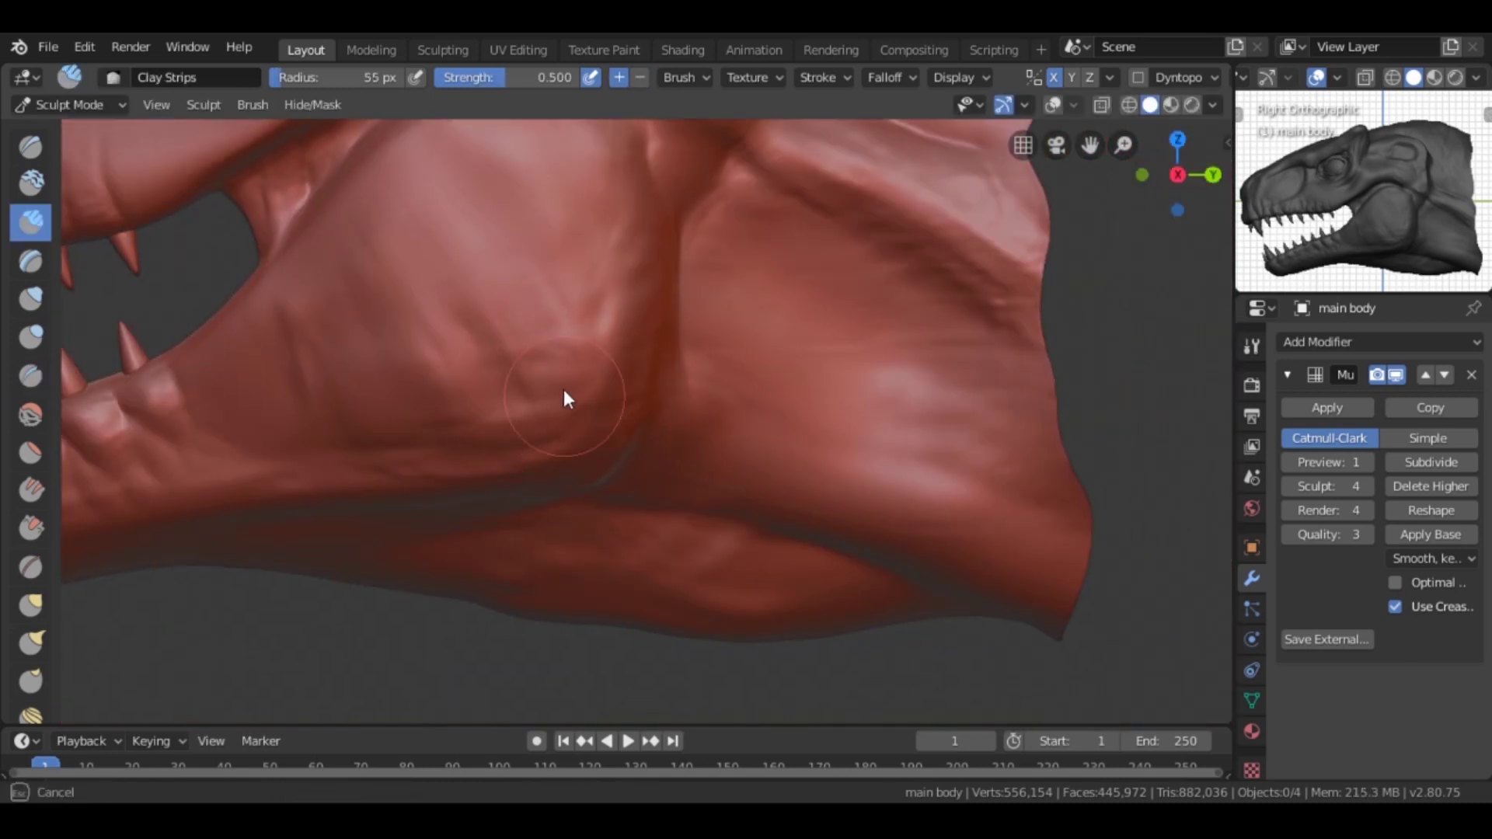
Step: Build up the cheek surface with a long Clay Strips stroke
scroll(545, 335, "up", 3)
key("f")
mouse_move(470, 370)
left_mouse_down()
mouse_move(642, 337)
mouse_move(799, 396)
mouse_move(833, 303)
left_mouse_up()
mouse_move(750, 334)
middle_mouse_down()
mouse_move(736, 411)
mouse_move(666, 304)
mouse_move(636, 440)
mouse_move(707, 316)
mouse_move(653, 297)
mouse_move(600, 335)
mouse_move(509, 257)
mouse_move(592, 367)
mouse_move(565, 390)
mouse_move(493, 300)
mouse_move(521, 285)
mouse_move(602, 400)
mouse_move(669, 430)
middle_mouse_up()
scroll(615, 384, "up", 3)
mouse_move(614, 384)
middle_mouse_down("shift")
mouse_move(685, 409)
mouse_move(594, 463)
mouse_move(515, 431)
middle_mouse_up("shift")
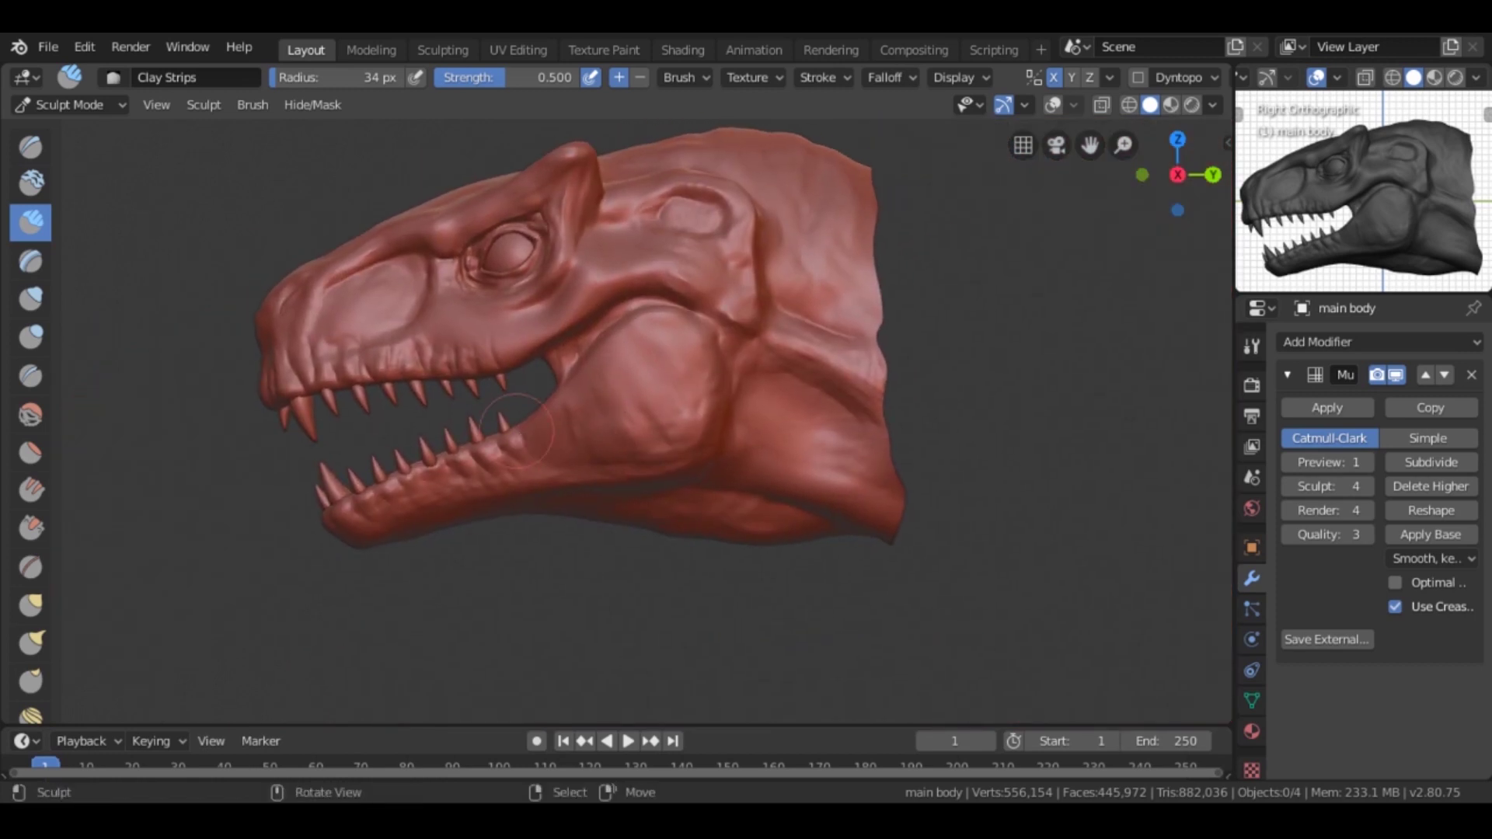
Step: Orbit around the eye and shrink the Clay Strips brush radius slightly
scroll(551, 484, "up", 2)
scroll(633, 503, "up", 3)
scroll(711, 216, "up", 2)
mouse_move(633, 503)
middle_mouse_down()
mouse_move(712, 214)
mouse_move(614, 469)
mouse_move(512, 443)
mouse_move(430, 389)
middle_mouse_up()
key("bracketleft")
mouse_move(456, 451)
middle_mouse_down()
mouse_move(414, 430)
mouse_move(617, 392)
mouse_move(579, 385)
mouse_move(539, 422)
mouse_move(604, 358)
mouse_move(676, 376)
mouse_move(537, 431)
mouse_move(781, 326)
mouse_move(572, 454)
middle_mouse_up()
key("f")
left_click(692, 365)
Step: Reduce the brush slightly and review the whole head from three-quarter and side views
middle_click_drag(663, 400, 684, 374)
key("f")
left_click(701, 349)
mouse_move(719, 281)
middle_mouse_down()
mouse_move(638, 335)
mouse_move(733, 245)
middle_mouse_up()
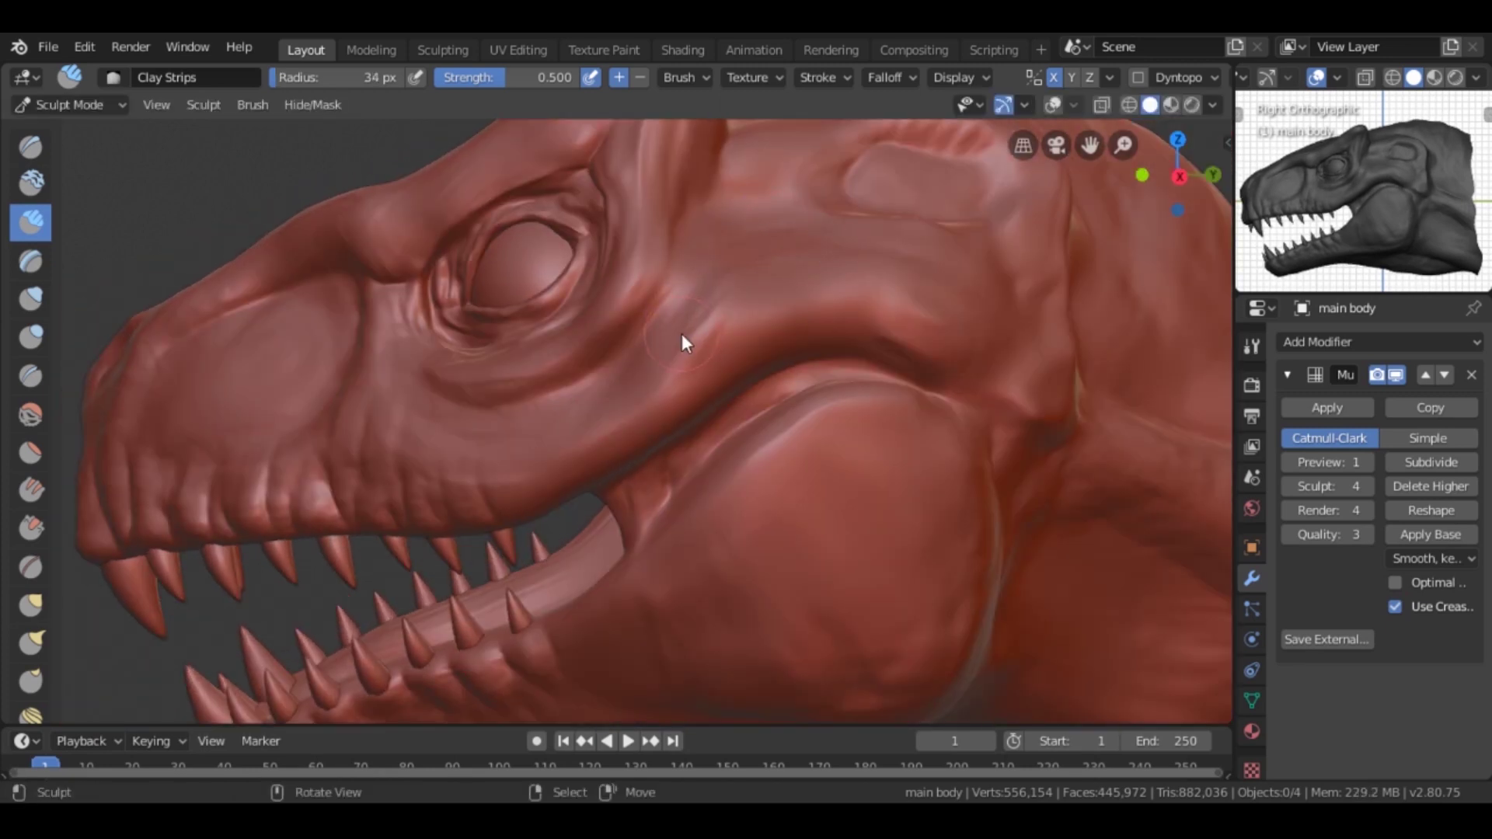
scroll(683, 333, "down", 3)
mouse_move(803, 314)
middle_mouse_down()
mouse_move(827, 389)
mouse_move(953, 443)
mouse_move(1105, 443)
mouse_move(746, 369)
mouse_move(1036, 352)
middle_mouse_up()
scroll(817, 396, "down", 4)
scroll(1051, 354, "up", 4)
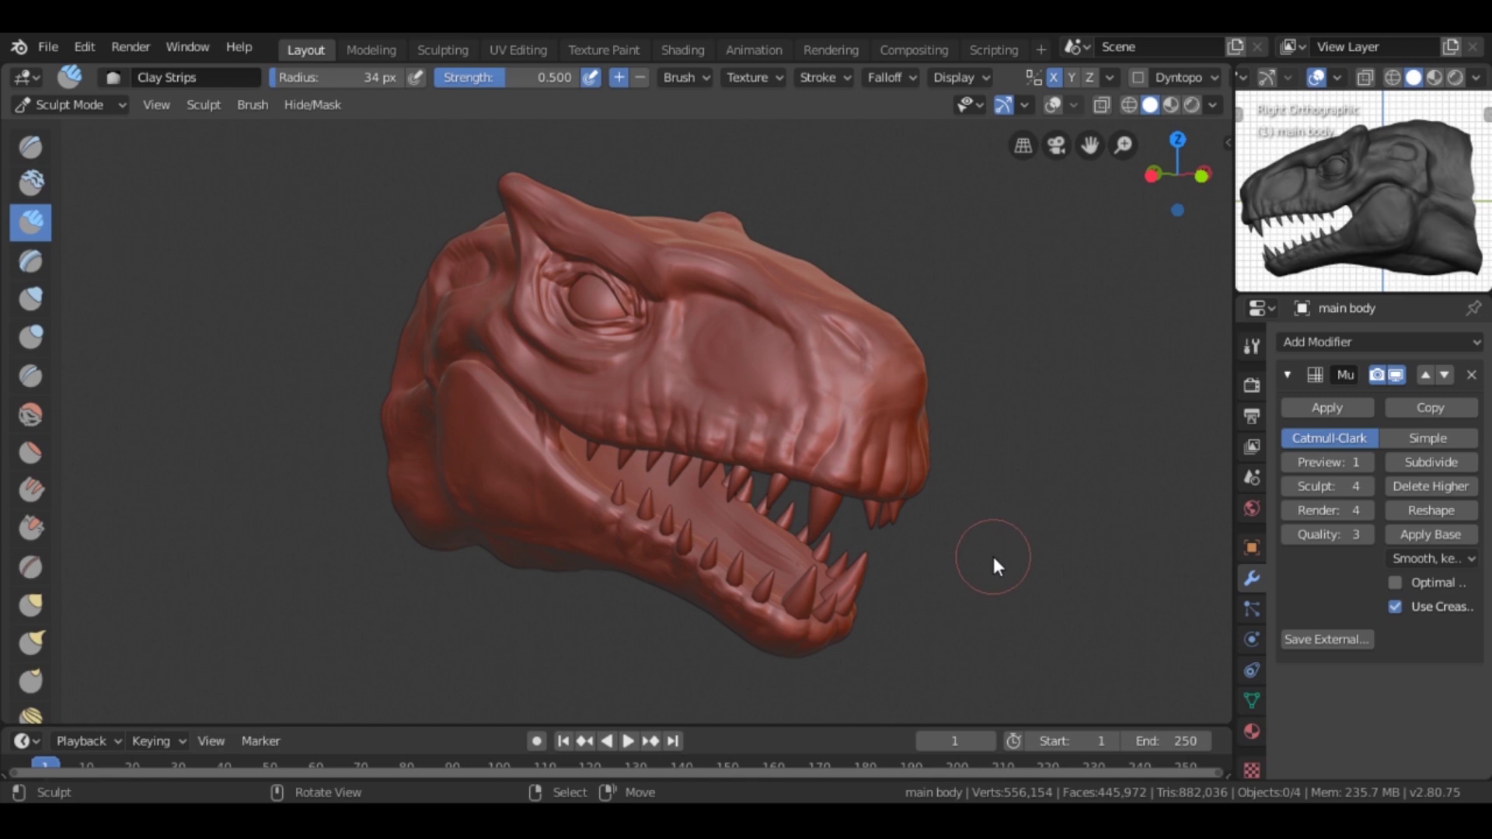
mouse_move(1007, 546)
middle_mouse_down()
mouse_move(713, 402)
mouse_move(971, 312)
middle_mouse_up()
left_click(1074, 105)
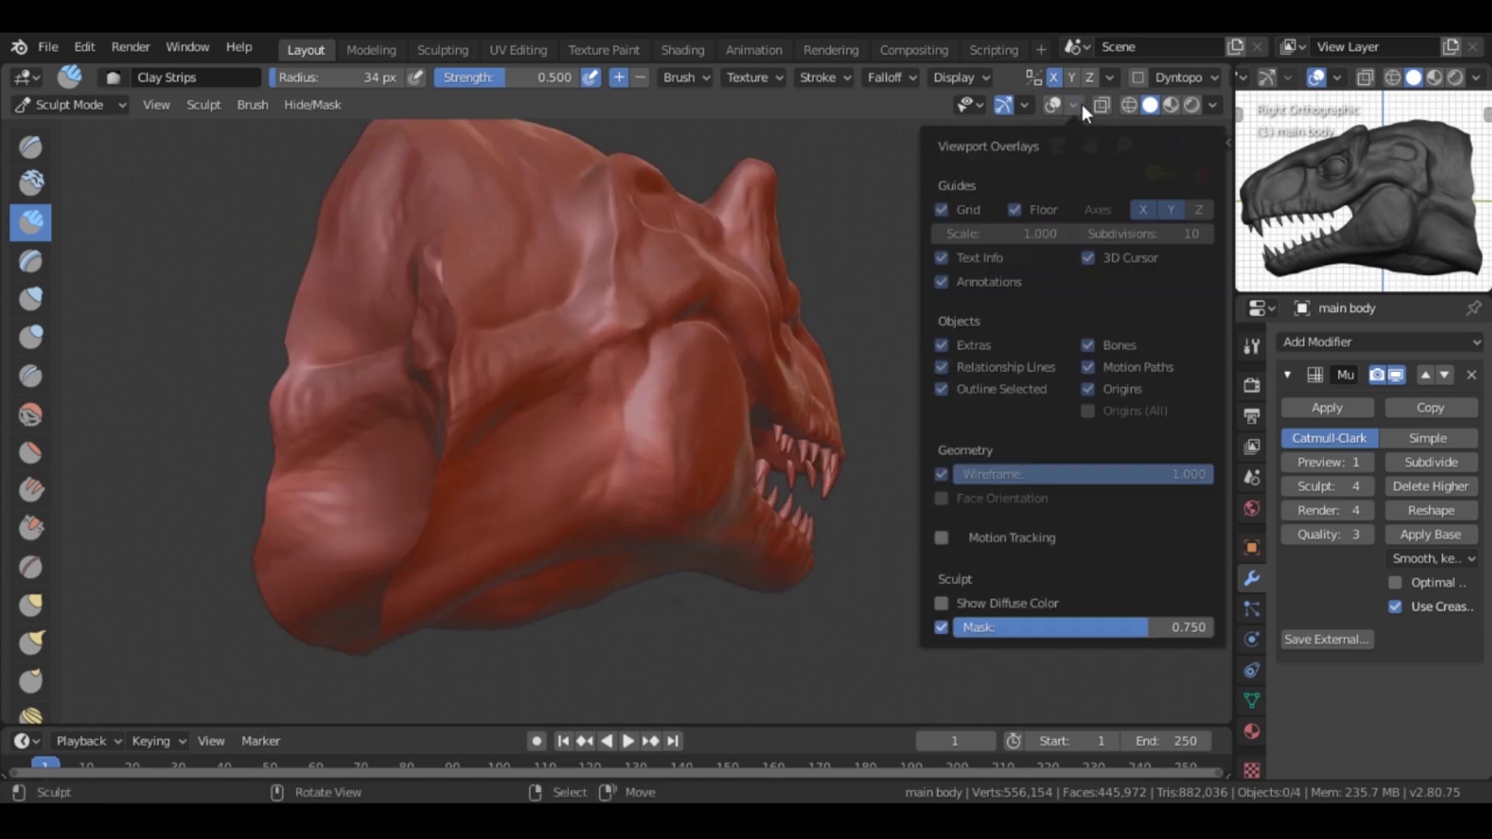
Step: From the right side view, add a fifth Multires subdivision level to the head
scroll(848, 443, "up", 4)
middle_click_drag(921, 400, 988, 359)
scroll(987, 358, "down", 4)
middle_click_drag(853, 372, 423, 363)
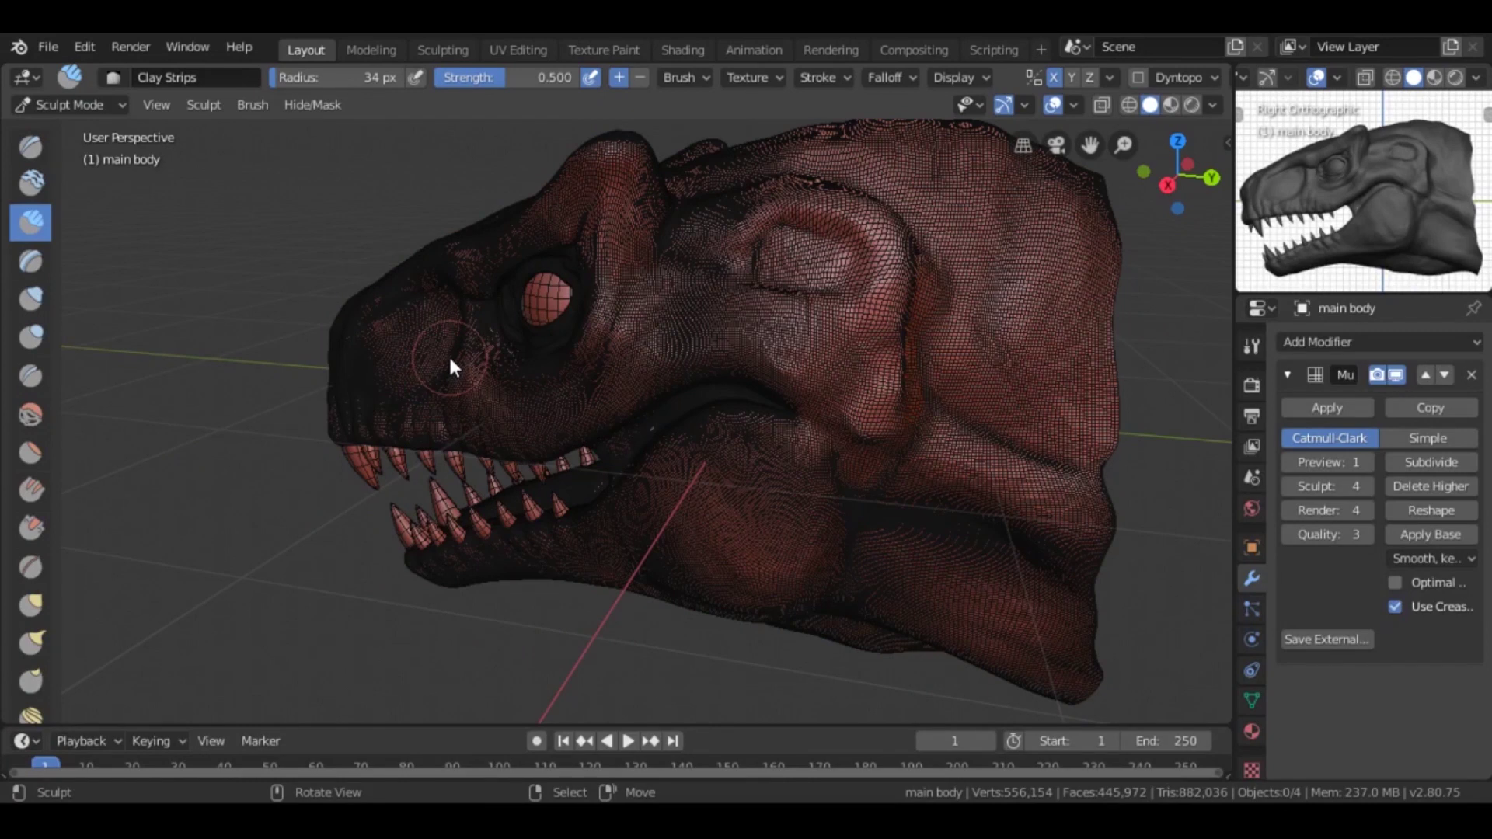
key("KP_3")
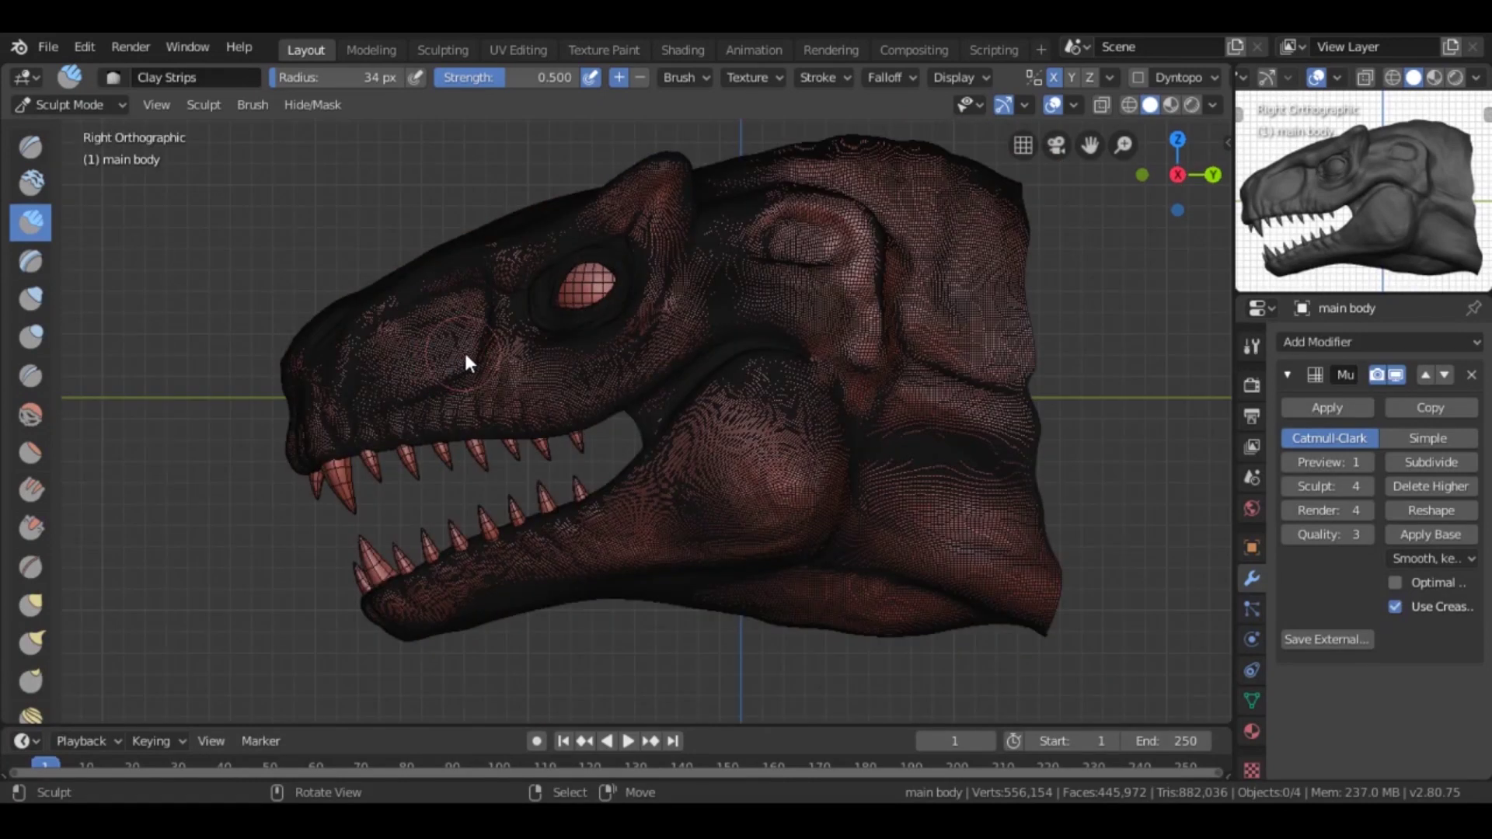
left_click(1456, 467)
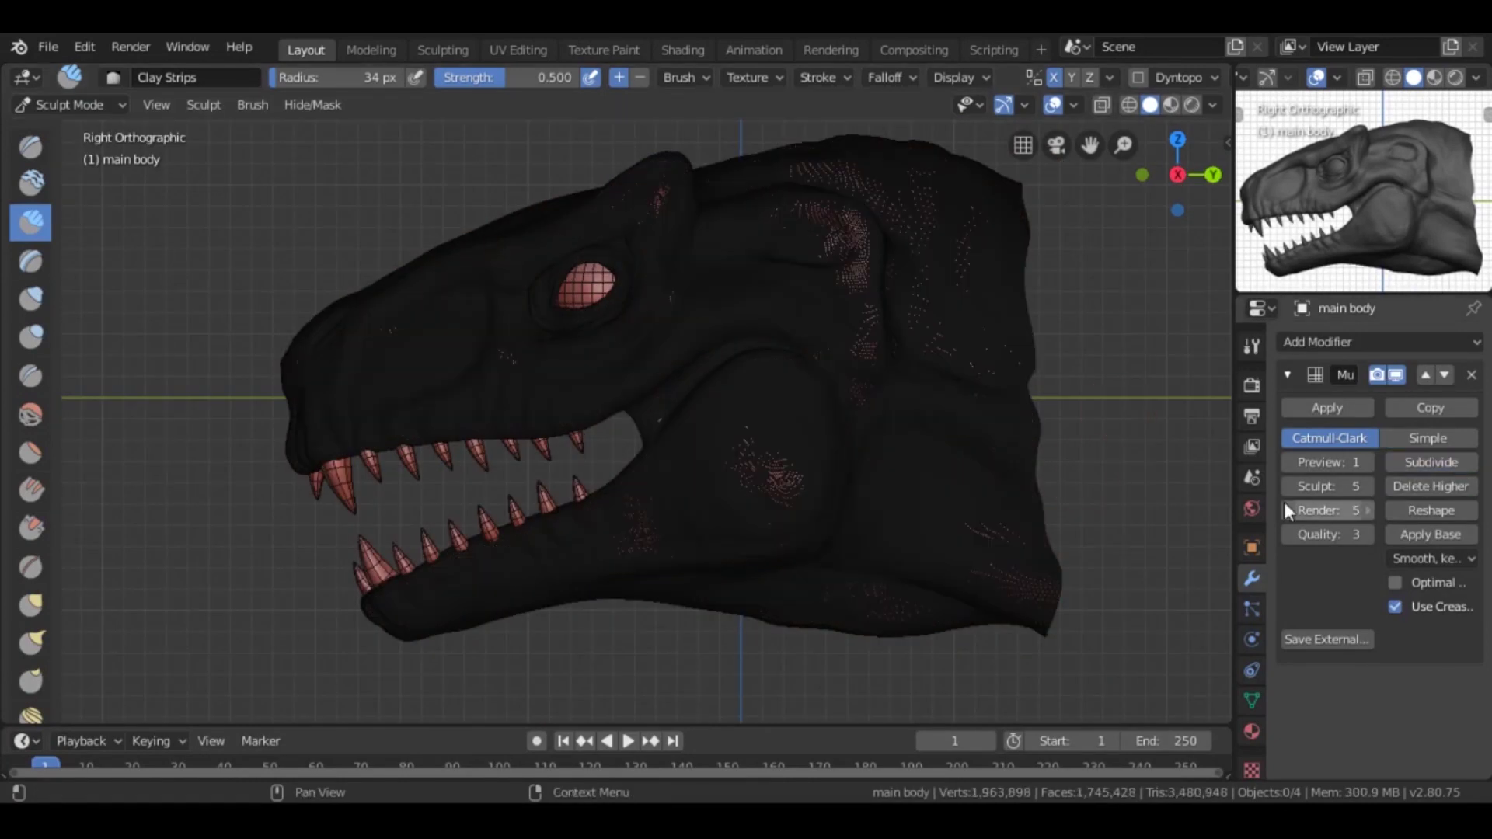
Step: Orbit around the jaw, first shrinking and then enlarging the sculpt brush radius
scroll(840, 431, "up", 3)
scroll(855, 416, "up", 2)
scroll(858, 414, "down", 5)
scroll(572, 342, "up", 3)
mouse_move(900, 396)
middle_mouse_down()
mouse_move(572, 341)
mouse_move(697, 512)
middle_mouse_up()
key("f")
left_click(587, 320)
mouse_move(584, 387)
middle_mouse_down()
mouse_move(647, 320)
mouse_move(629, 377)
mouse_move(669, 410)
mouse_move(505, 328)
mouse_move(598, 219)
mouse_move(634, 248)
mouse_move(470, 451)
middle_mouse_up()
key("f")
left_click(637, 484)
scroll(710, 416, "up", 2)
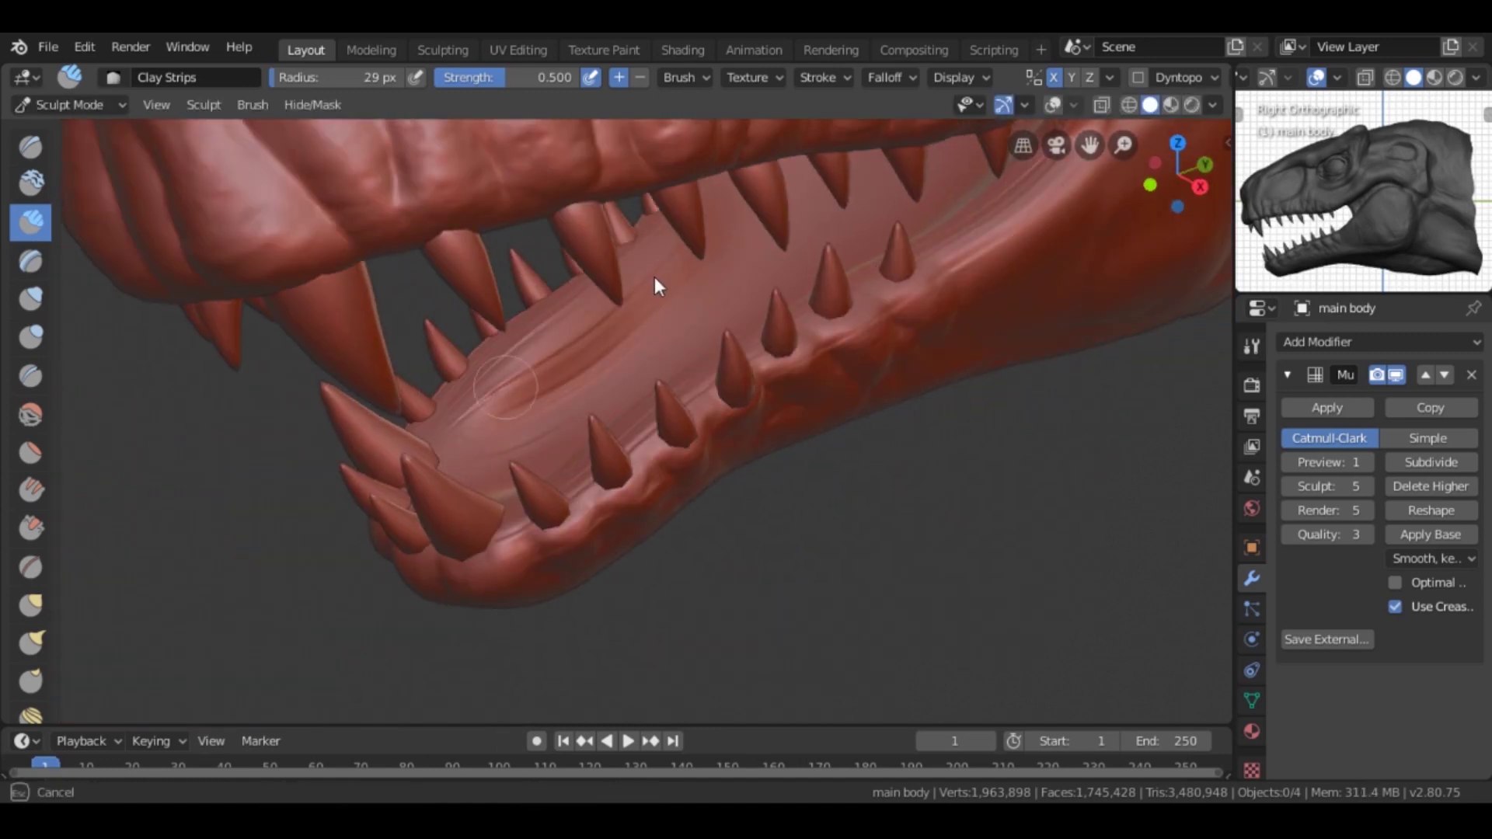
Step: Bring the jaw into view with a smaller brush and look at the teeth from below
middle_click_drag(654, 279, 561, 415, "shift")
key("f")
left_click(505, 463)
mouse_move(607, 359)
middle_mouse_down()
mouse_move(549, 306)
mouse_move(611, 363)
middle_mouse_up()
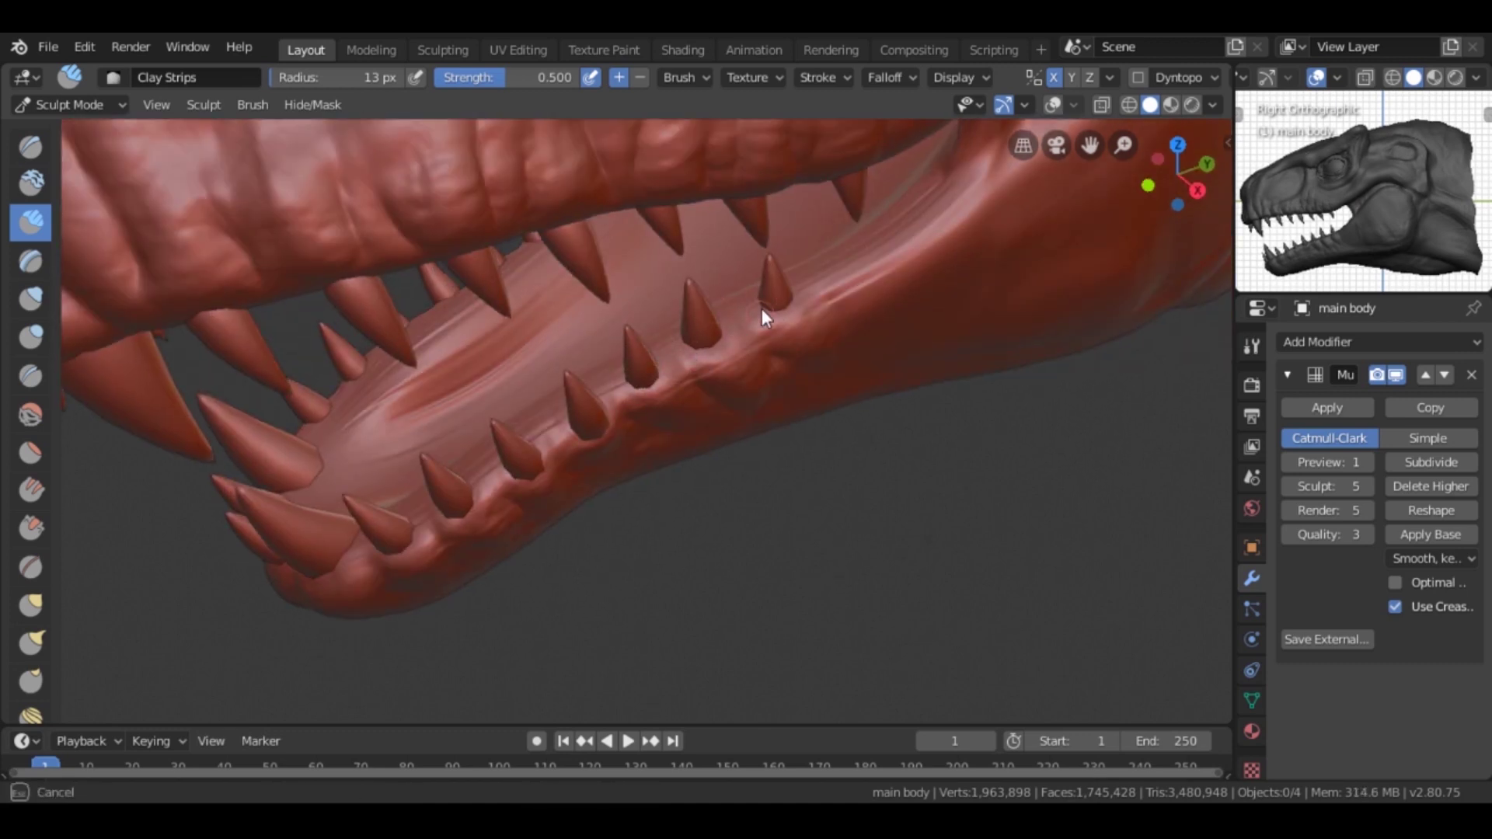
middle_click_drag(752, 301, 799, 296)
Step: Switch to the Crease brush and view the teeth from under the jaw and the right side
key("shift+c")
middle_click_drag(535, 412, 688, 615)
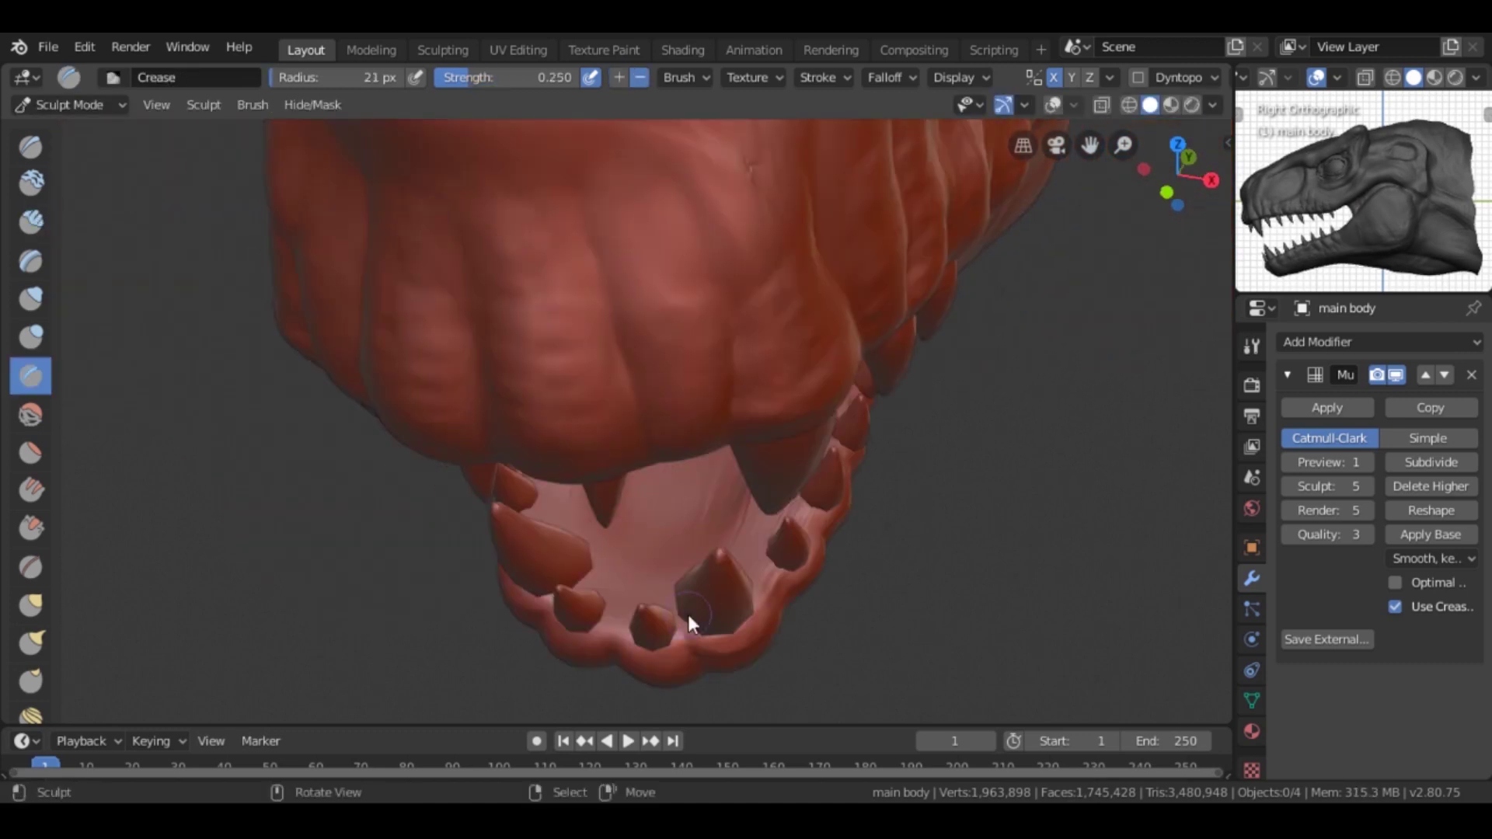
mouse_move(650, 555)
middle_mouse_down()
mouse_move(585, 389)
mouse_move(624, 175)
mouse_move(757, 198)
middle_mouse_up()
scroll(645, 377, "down", 5)
scroll(666, 373, "up", 5)
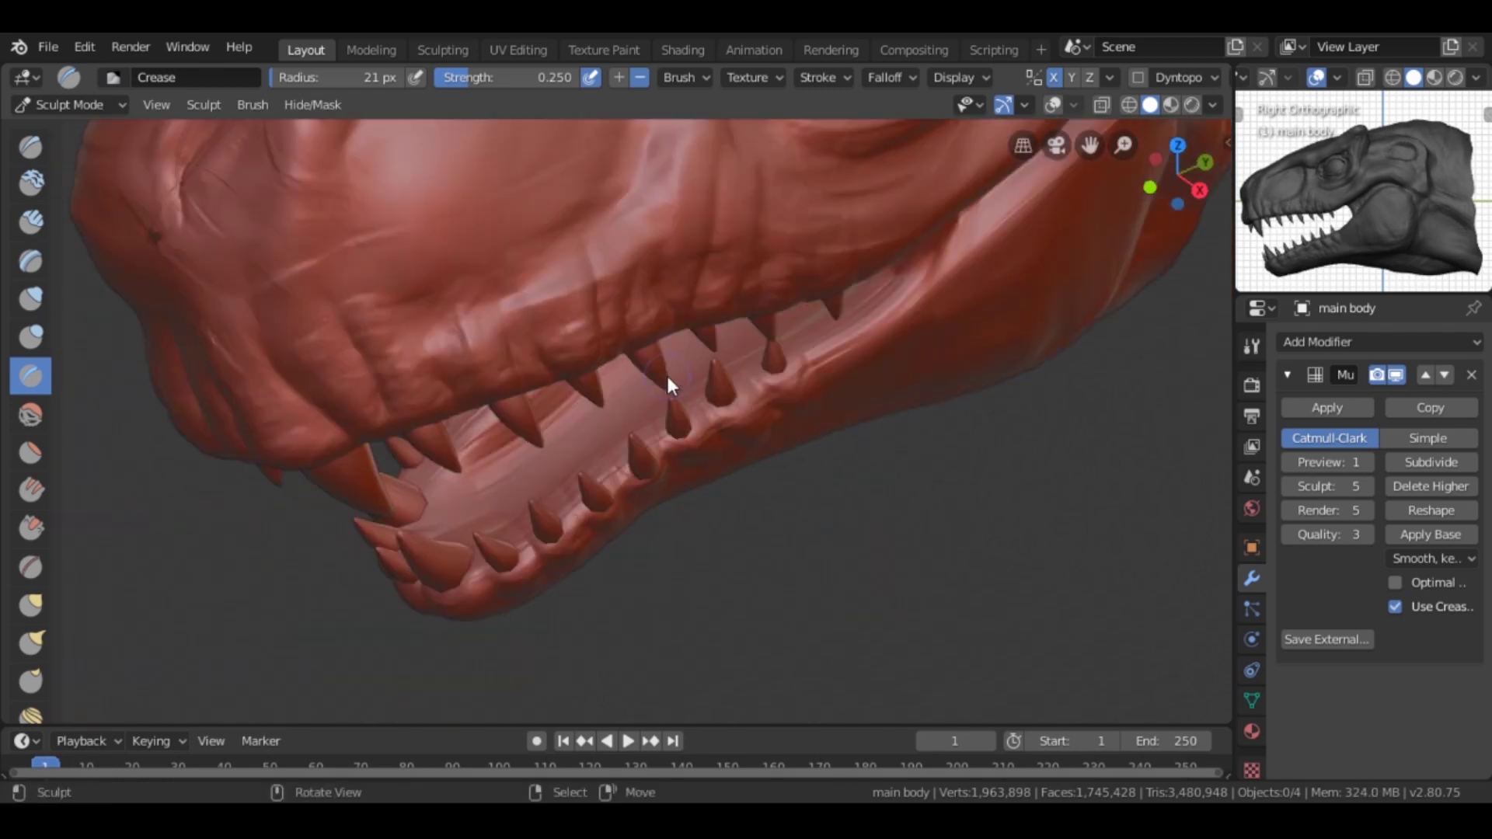
scroll(668, 383, "up", 5)
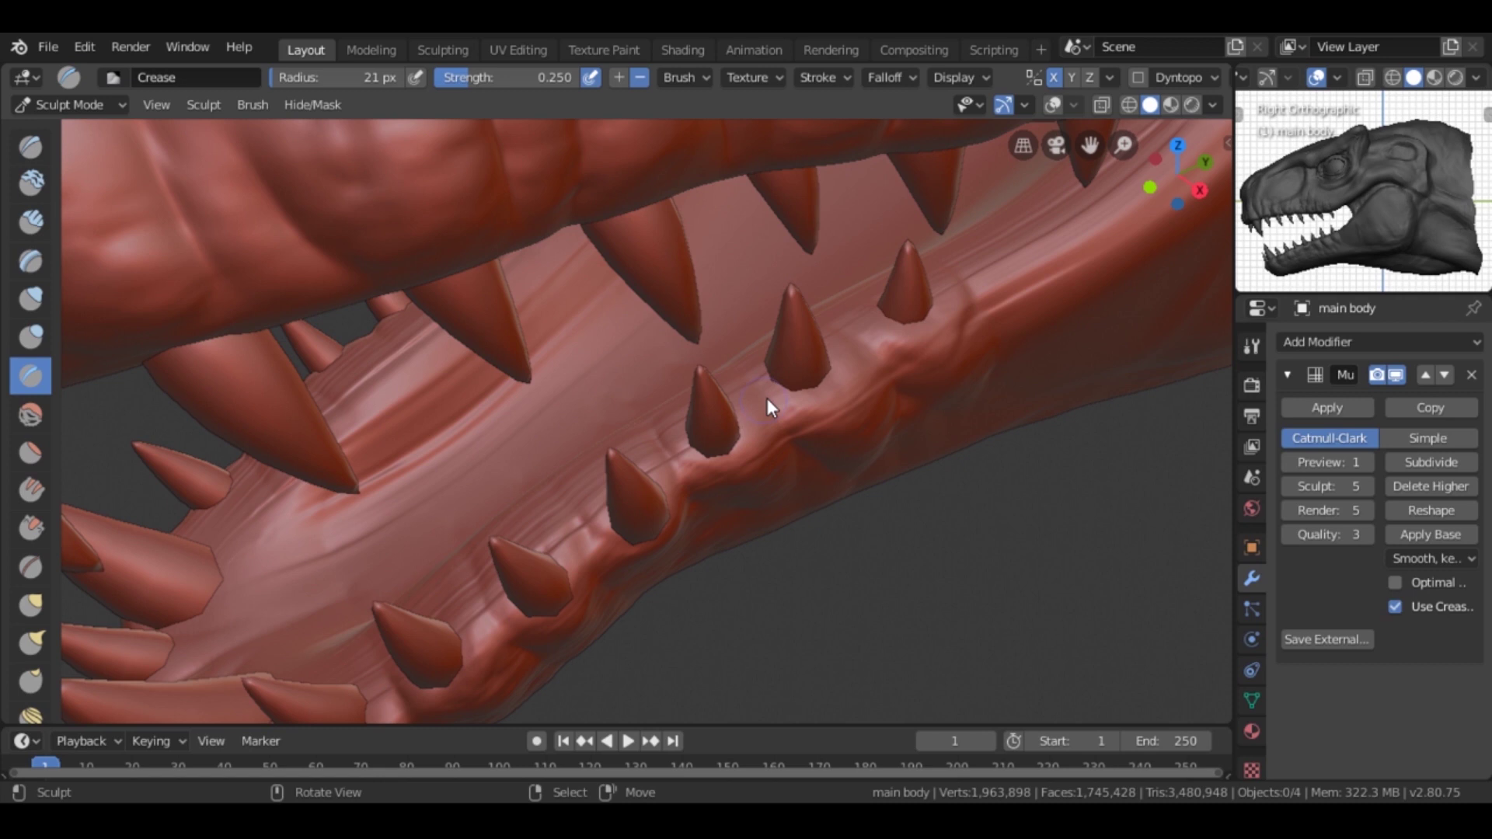
scroll(767, 398, "down", 3)
key("KP_3")
scroll(881, 471, "up", 2)
scroll(881, 470, "down", 4)
scroll(880, 470, "down", 2)
Step: Orbit to close-ups of the eye, cheek and snout
mouse_move(881, 470)
middle_mouse_down()
mouse_move(890, 545)
mouse_move(873, 590)
middle_mouse_up()
scroll(966, 416, "up", 4)
scroll(859, 373, "up", 2)
mouse_move(967, 417)
middle_mouse_down()
mouse_move(860, 373)
mouse_move(766, 307)
mouse_move(693, 329)
middle_mouse_up()
scroll(786, 268, "down", 3)
mouse_move(786, 268)
middle_mouse_down()
mouse_move(722, 323)
mouse_move(658, 344)
middle_mouse_up()
left_click_drag(658, 344, 715, 269)
Step: Orbit past the jaw and teeth to the other side, then centre the whole head
mouse_move(659, 350)
middle_mouse_down()
mouse_move(664, 457)
mouse_move(711, 334)
mouse_move(876, 350)
middle_mouse_up()
scroll(715, 331, "up", 2)
middle_click_drag(718, 337, 676, 354)
scroll(677, 353, "down", 4)
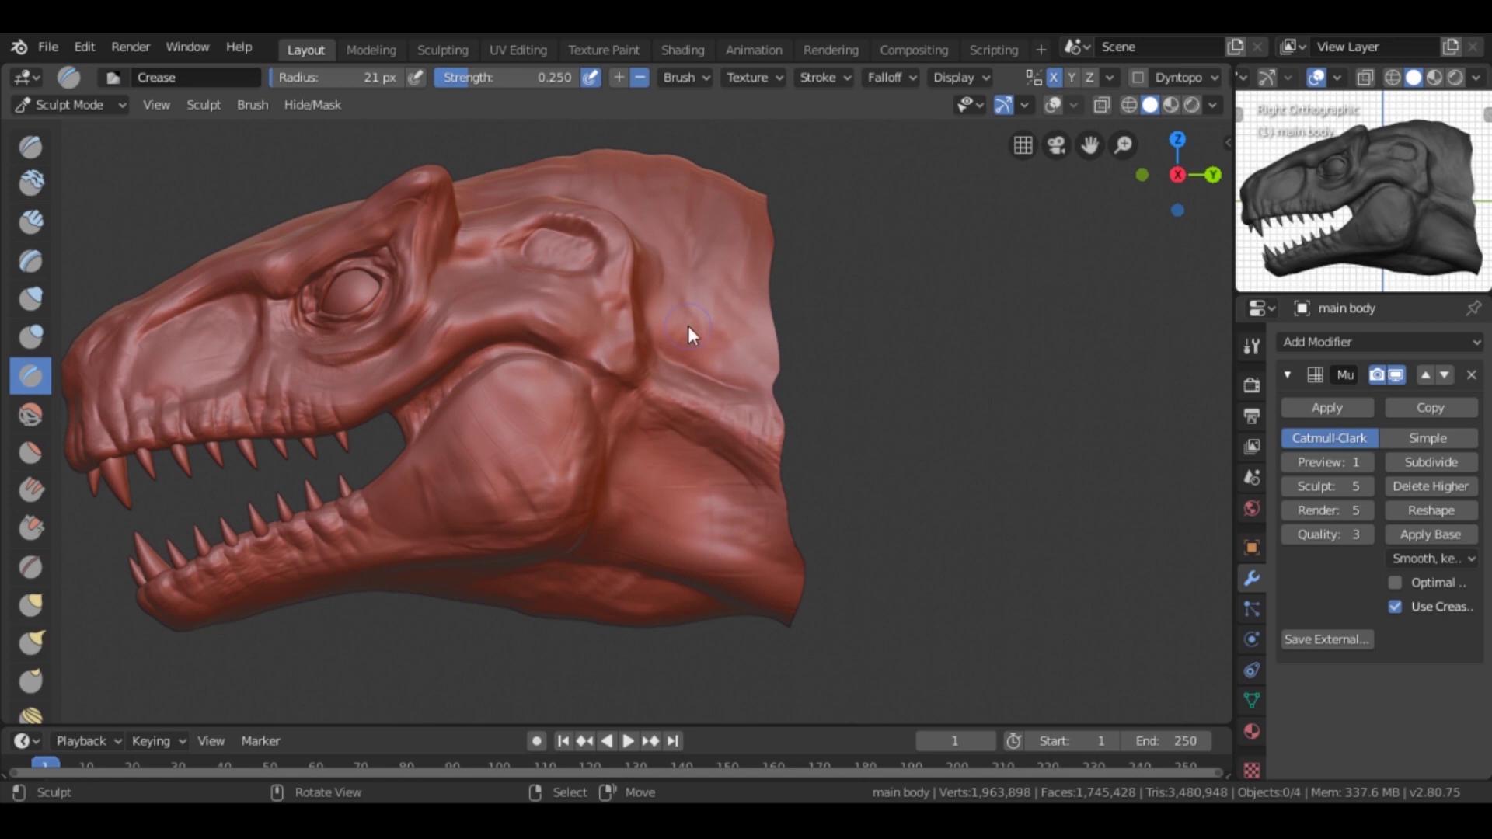
scroll(688, 326, "down", 2)
middle_click_drag(689, 326, 930, 418, "shift")
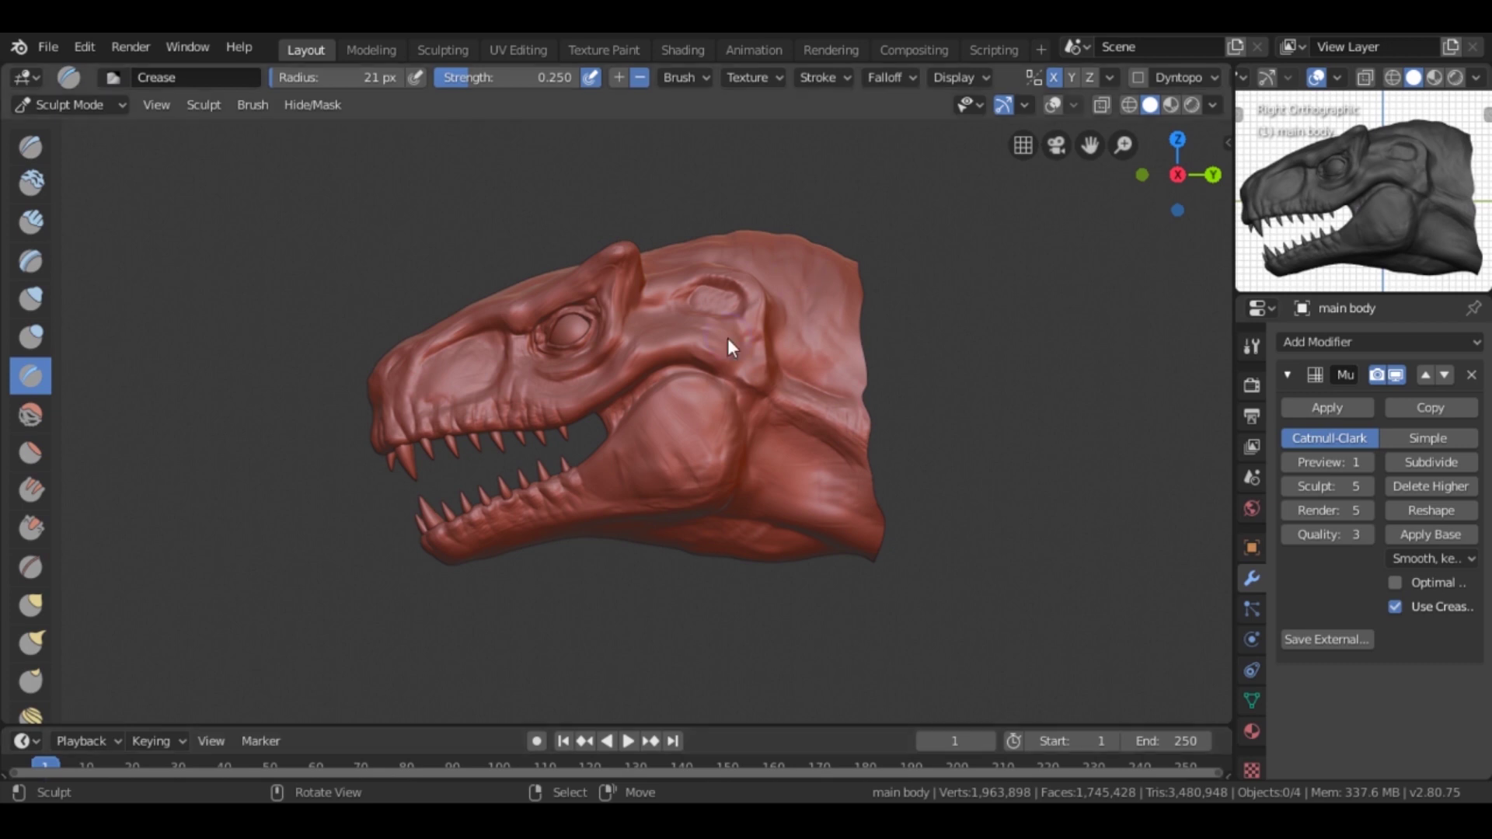
Step: Bring up the active brush's texture properties and start browsing for an image
scroll(793, 275, "up", 5)
scroll(833, 288, "down", 3, "ctrl")
left_click(1251, 347)
left_click(752, 77)
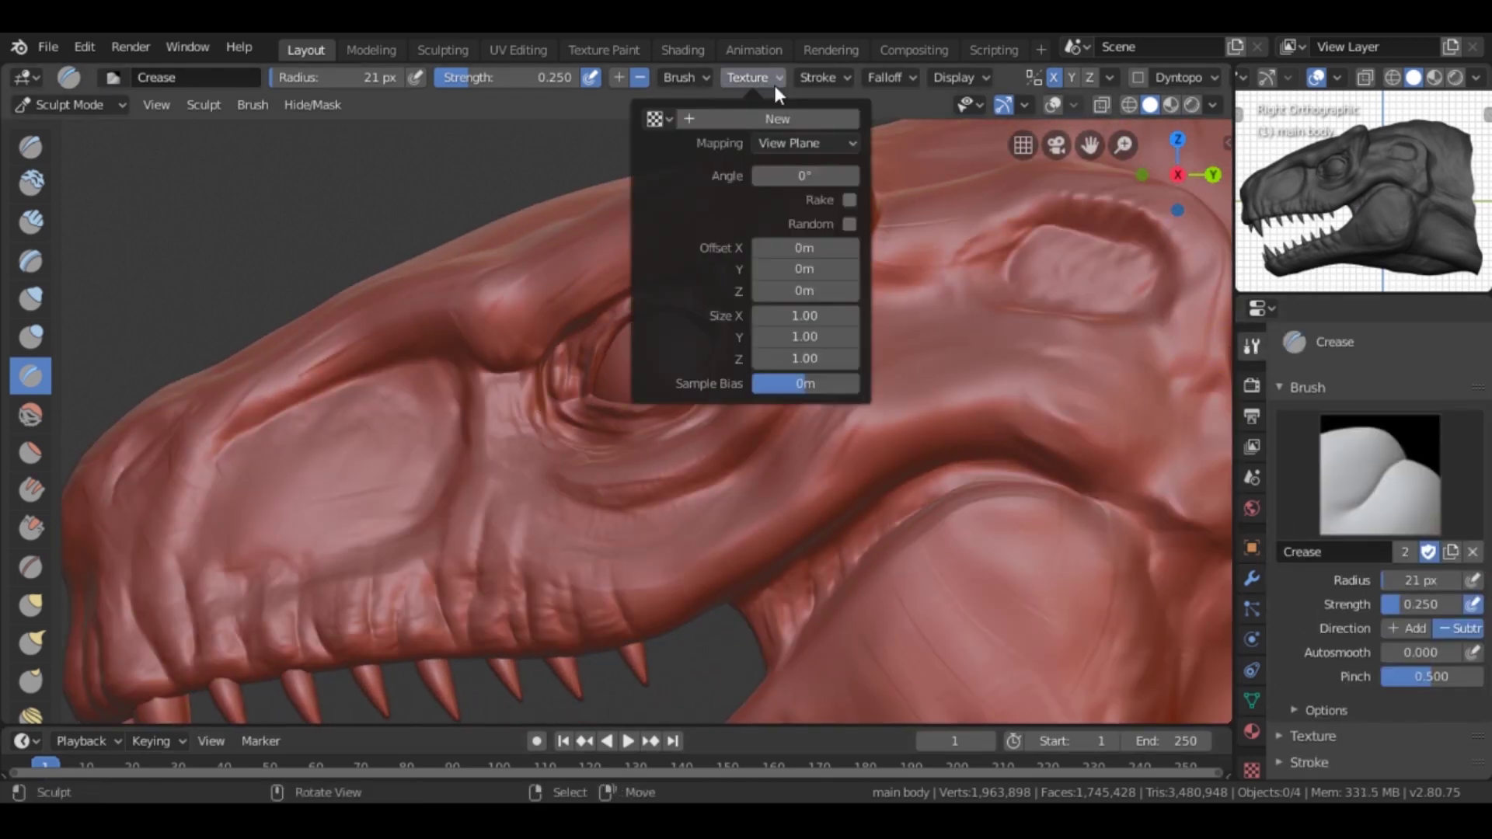
left_click(1251, 769)
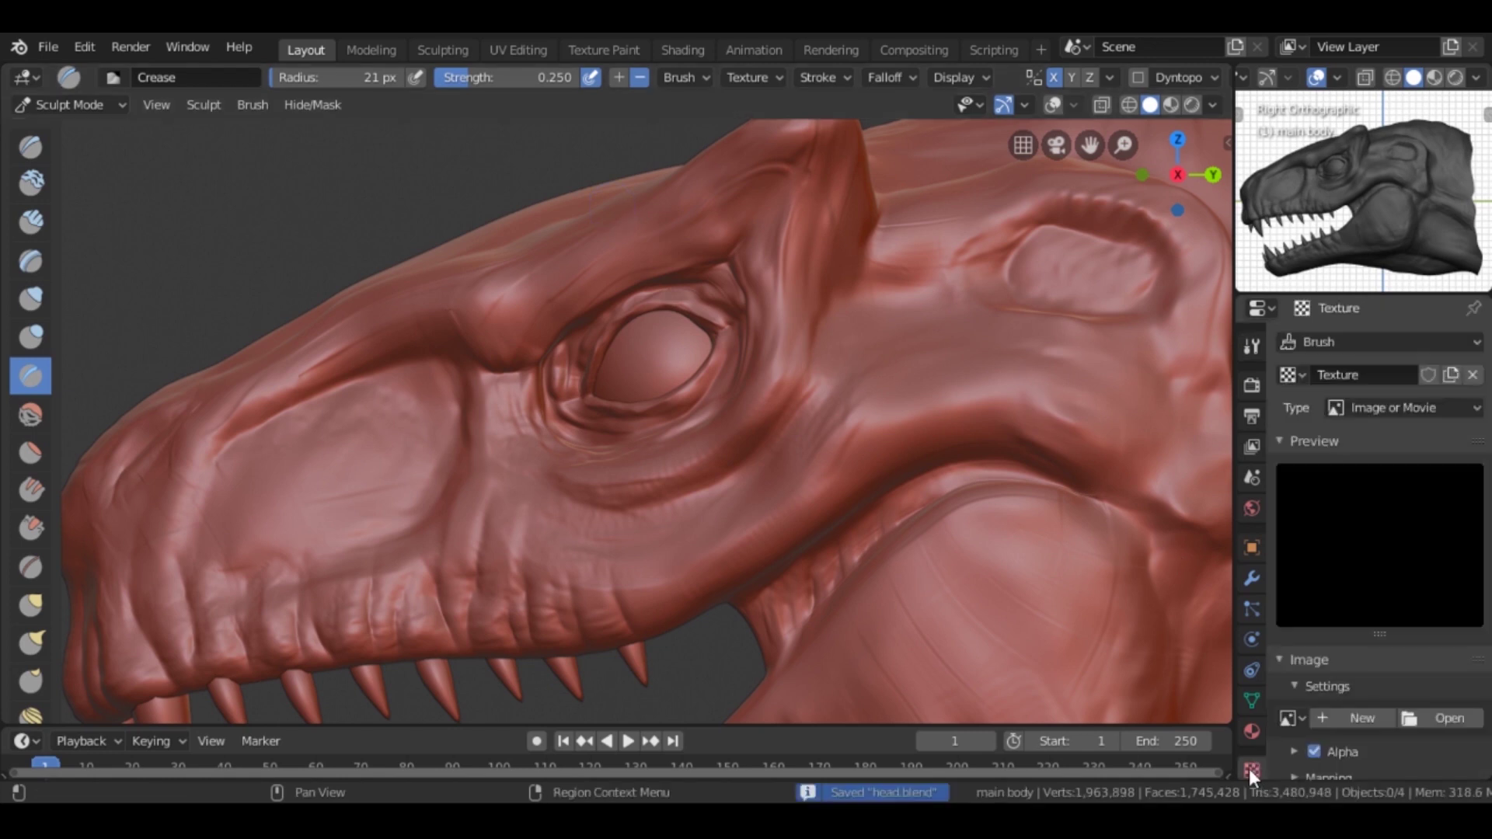
left_click(1446, 734)
Step: Load the second lizard-skin image from the artstation skin folder as the brush texture
scroll(260, 266, "down", 5)
scroll(259, 267, "down", 4)
left_click(82, 240)
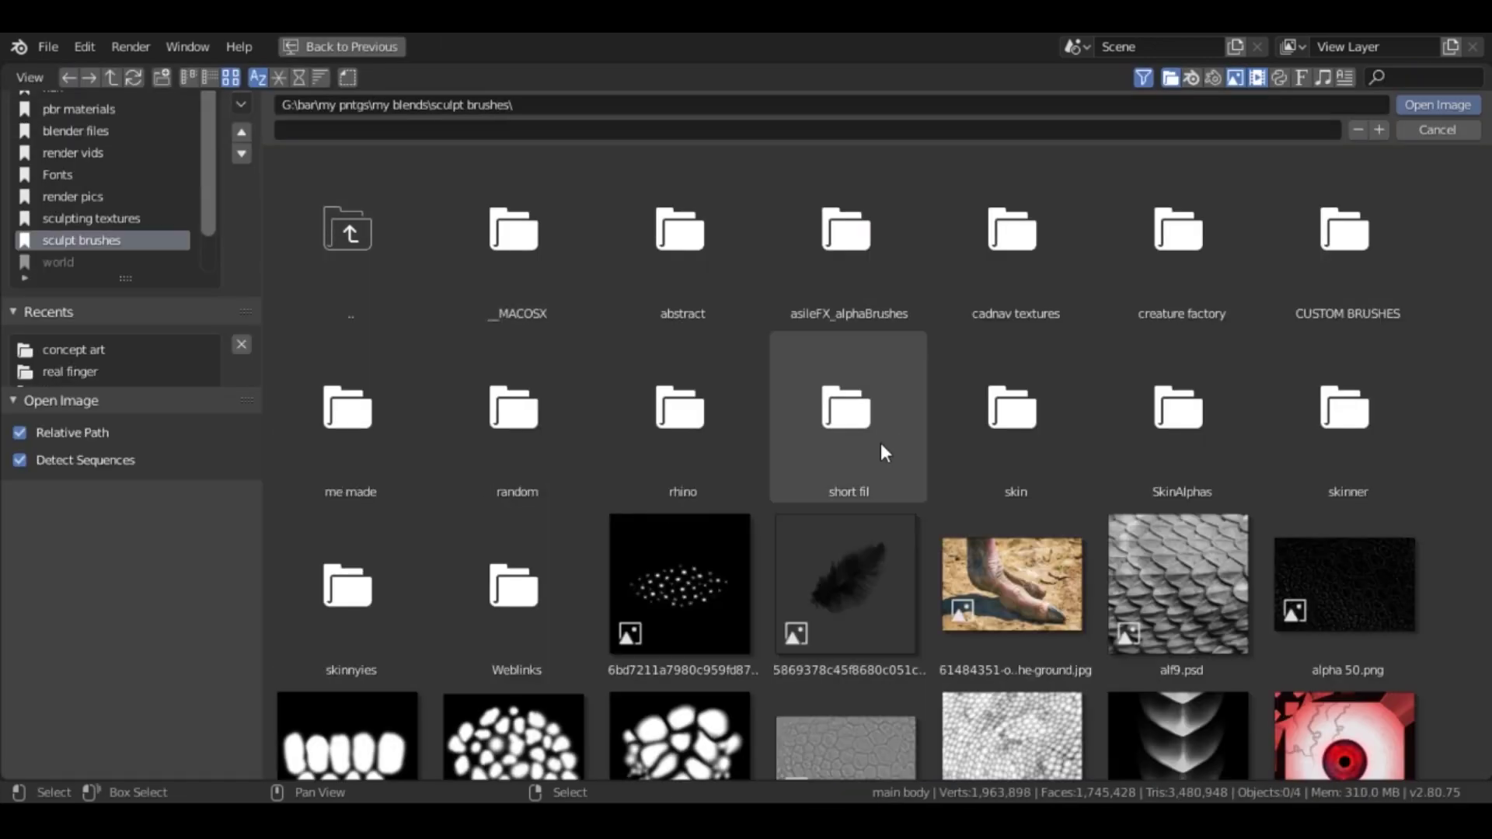
left_click(883, 451)
left_click(684, 241)
left_click(350, 234)
left_click(710, 256)
left_click(723, 272)
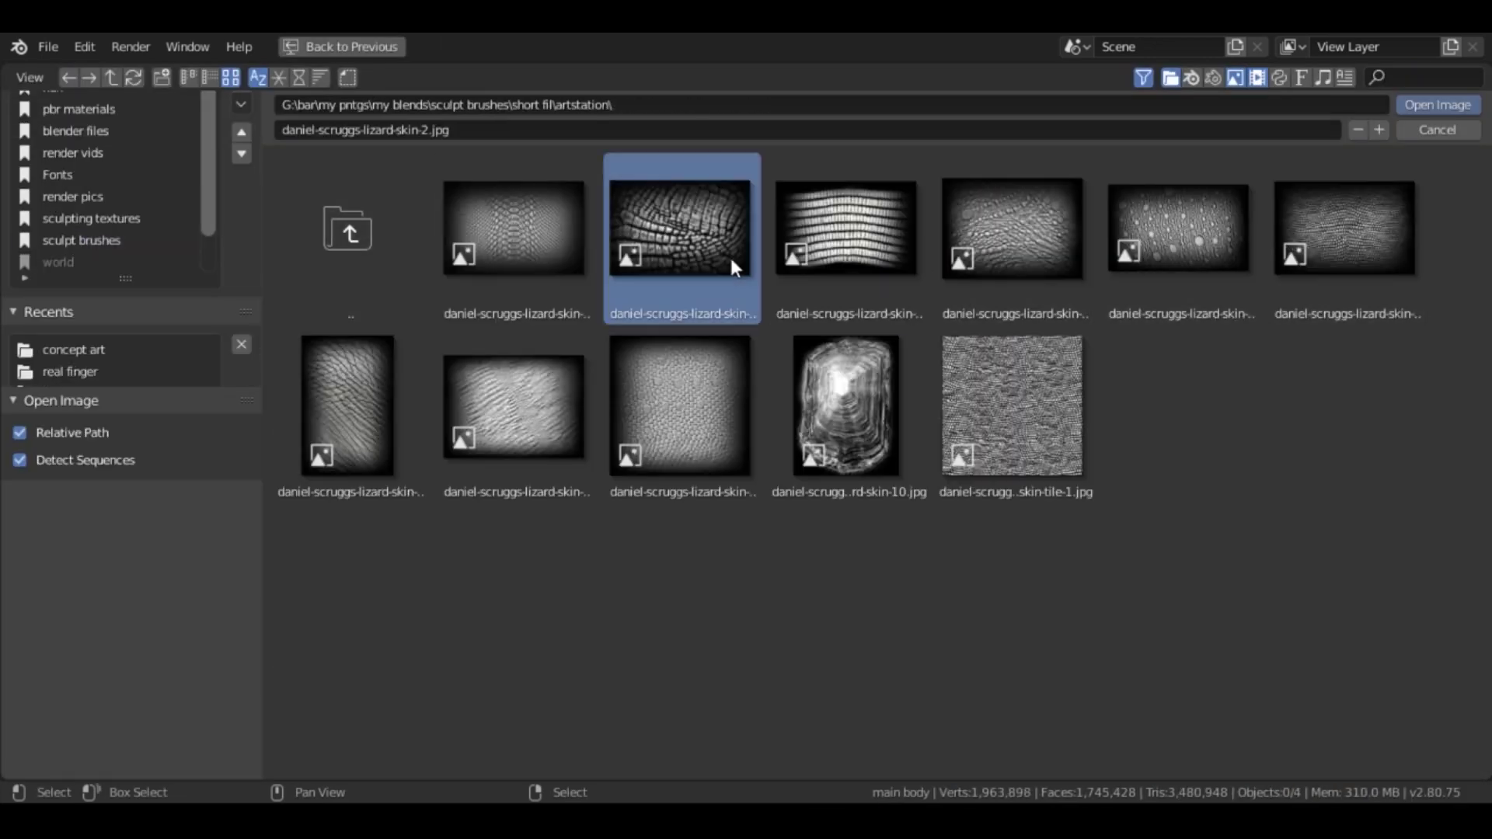
left_click(1408, 107)
Step: Set the texture mapping to Stencil with Image Aspect applied
left_click(843, 77)
left_click(867, 117)
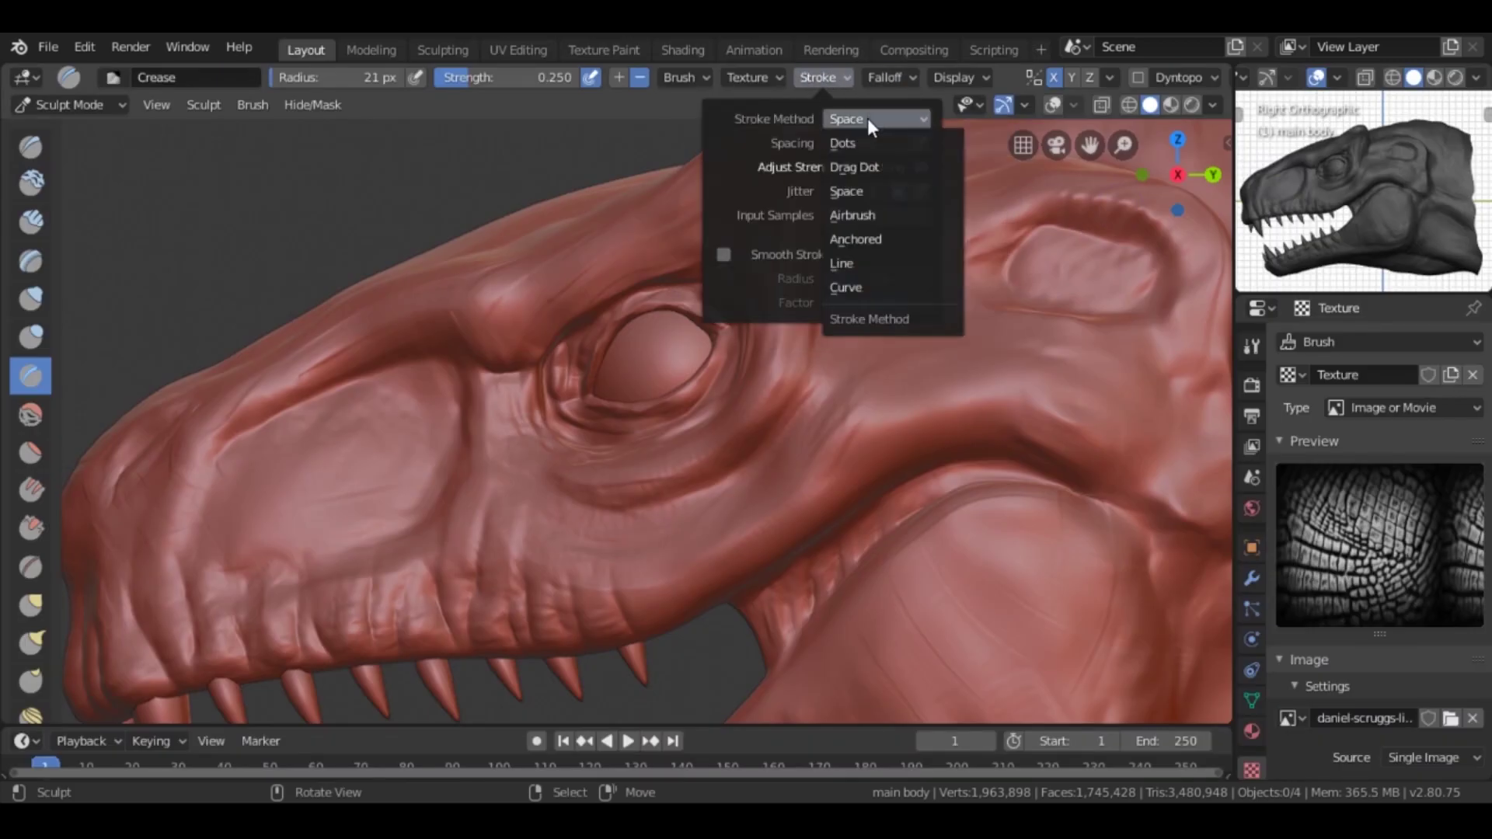
left_click(798, 139)
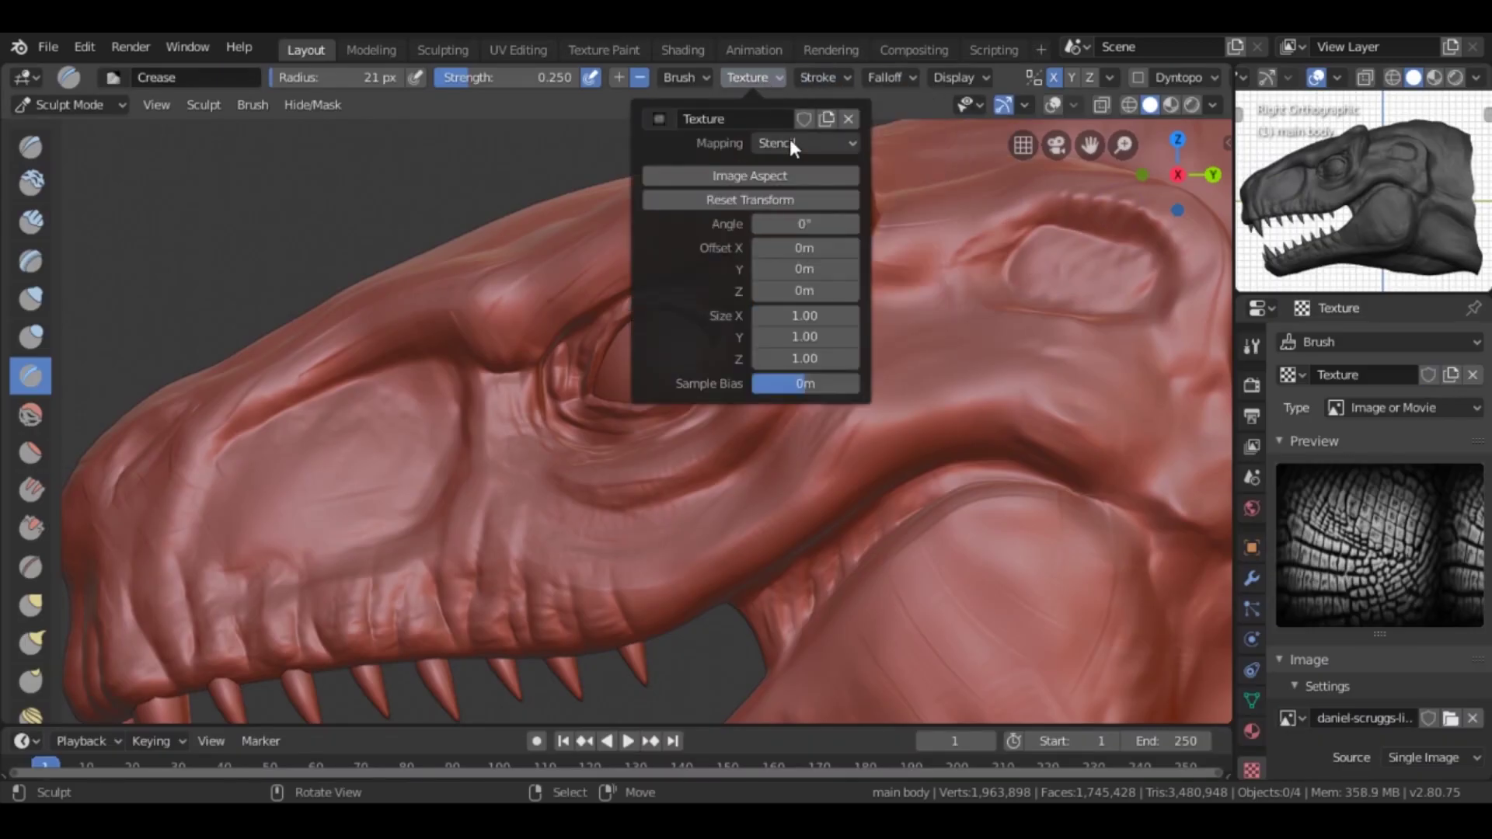
left_click(775, 178)
middle_click_drag(592, 307, 654, 371)
scroll(653, 372, "up", 4)
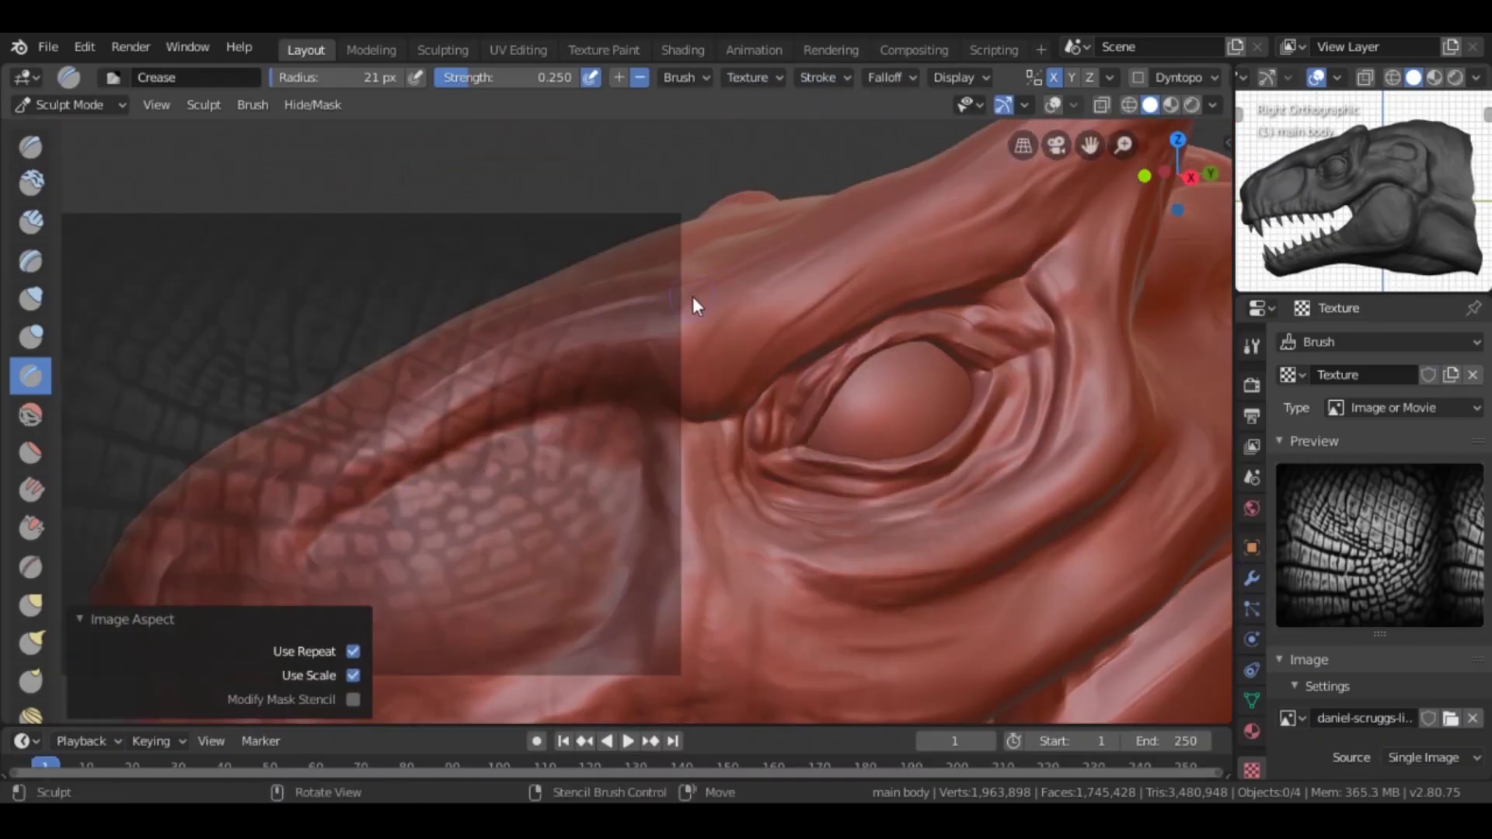
Step: Move the lizard-skin stencil to the right and switch to the Draw brush
left_click(1252, 347)
scroll(1399, 505, "down", 8)
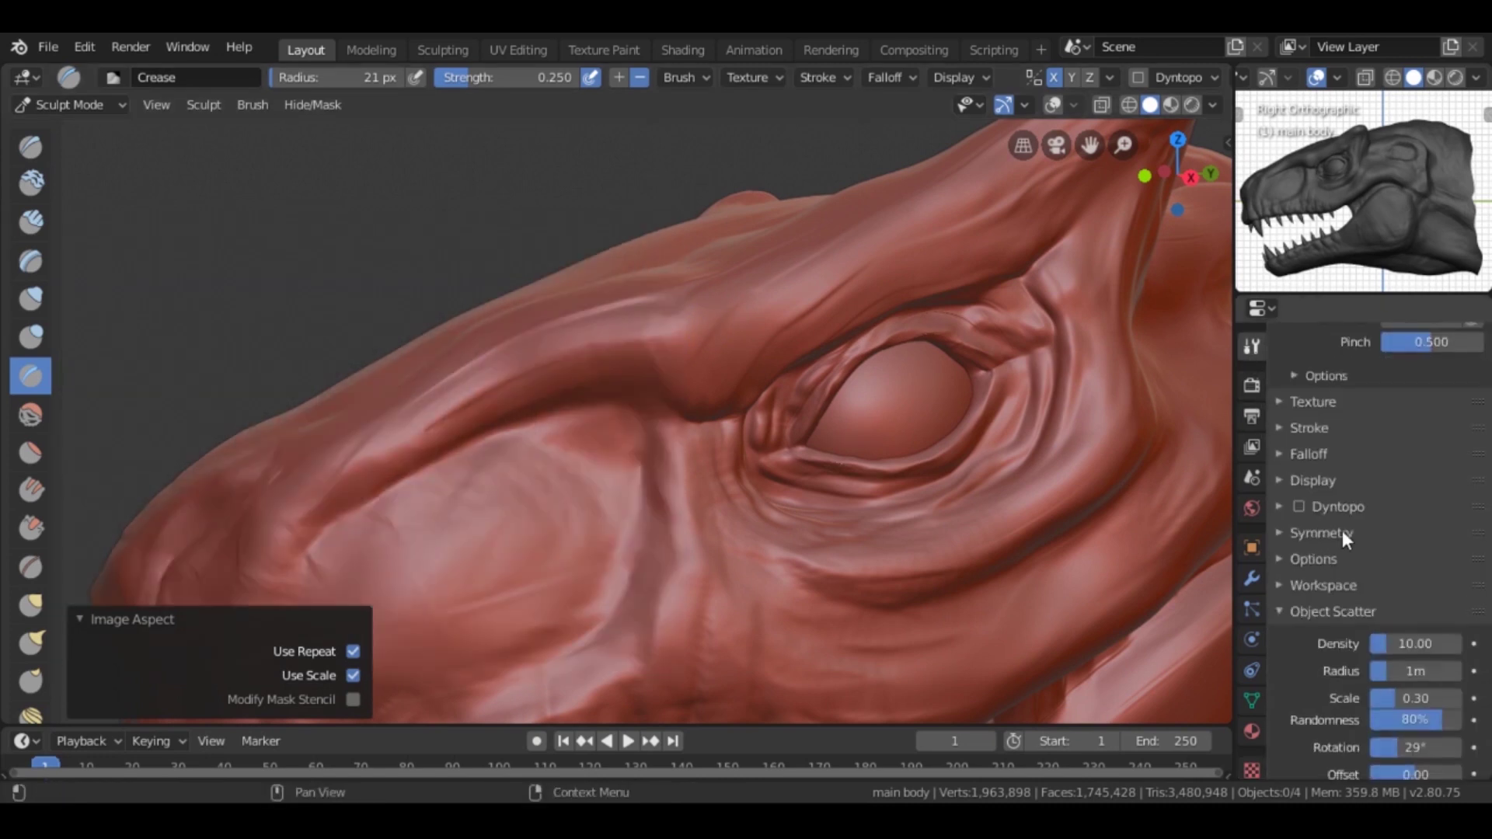
left_click(1408, 670)
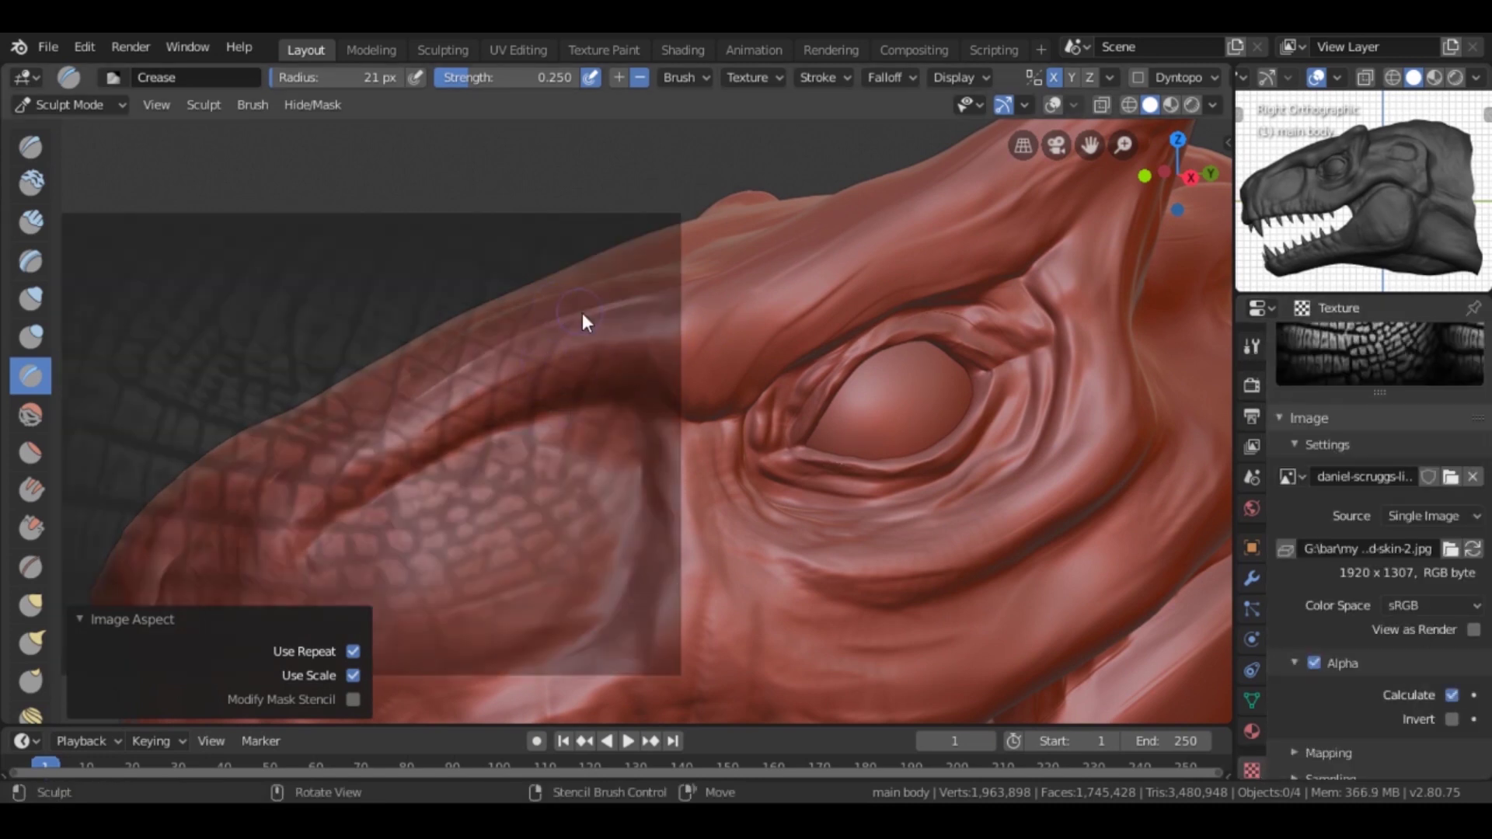
right_click_drag(582, 312, 834, 285)
mouse_move(834, 286)
middle_mouse_down()
mouse_move(708, 565)
mouse_move(828, 421)
mouse_move(898, 477)
middle_mouse_up()
left_click(30, 146)
left_click(747, 78)
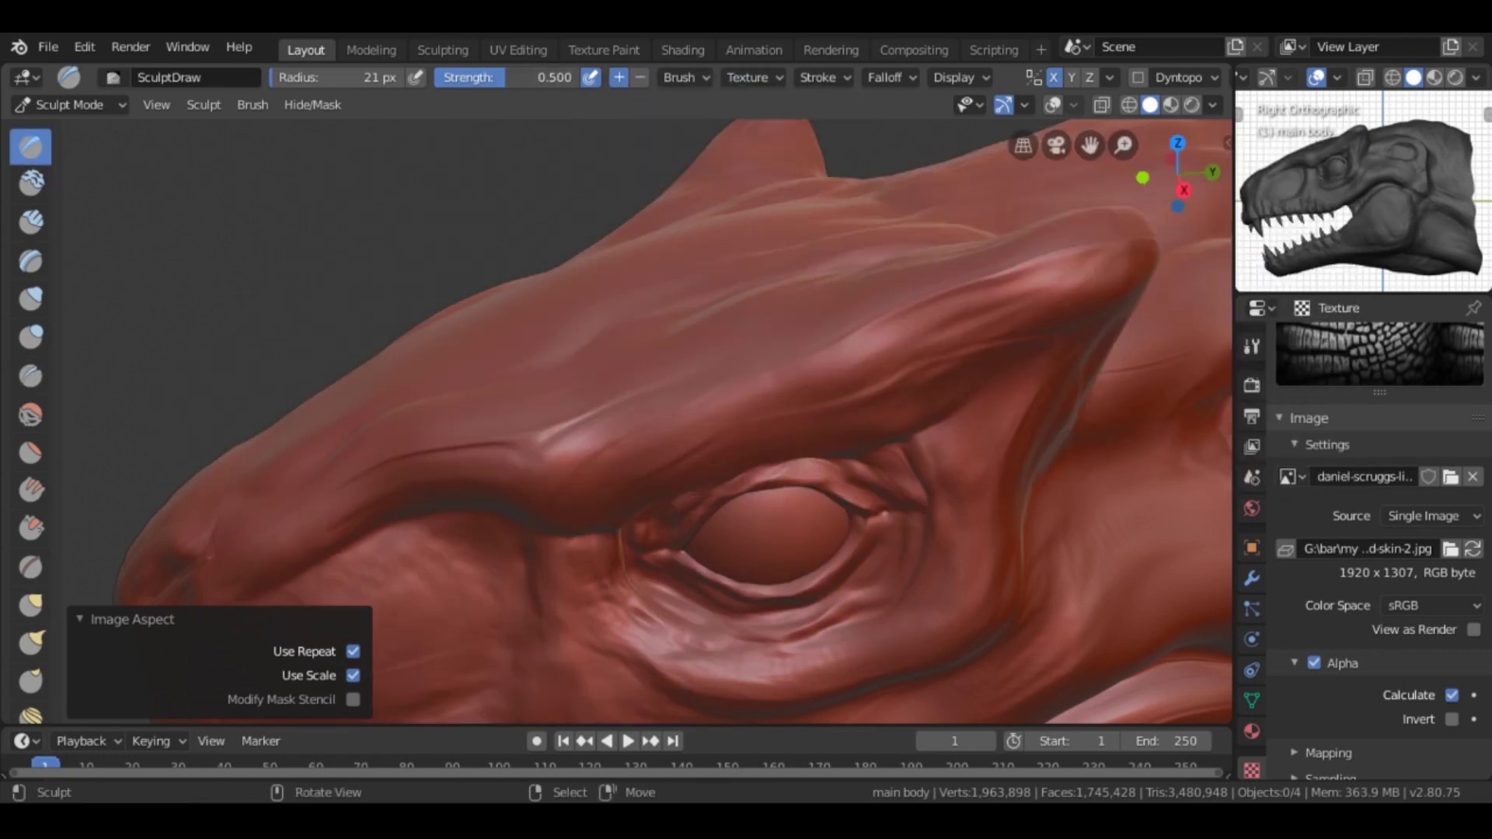
Step: Give the Draw brush lower strength and the lizard-skin texture in Stencil mode with Image Aspect
left_click_drag(476, 82, 425, 82)
left_click(738, 77)
left_click(789, 141)
left_click(792, 286)
left_click(748, 77)
left_click(787, 173)
Step: Rotate and enlarge the stencil over the brow, and raise brush radius and strength
right_click_drag(711, 379, 776, 488, "ctrl")
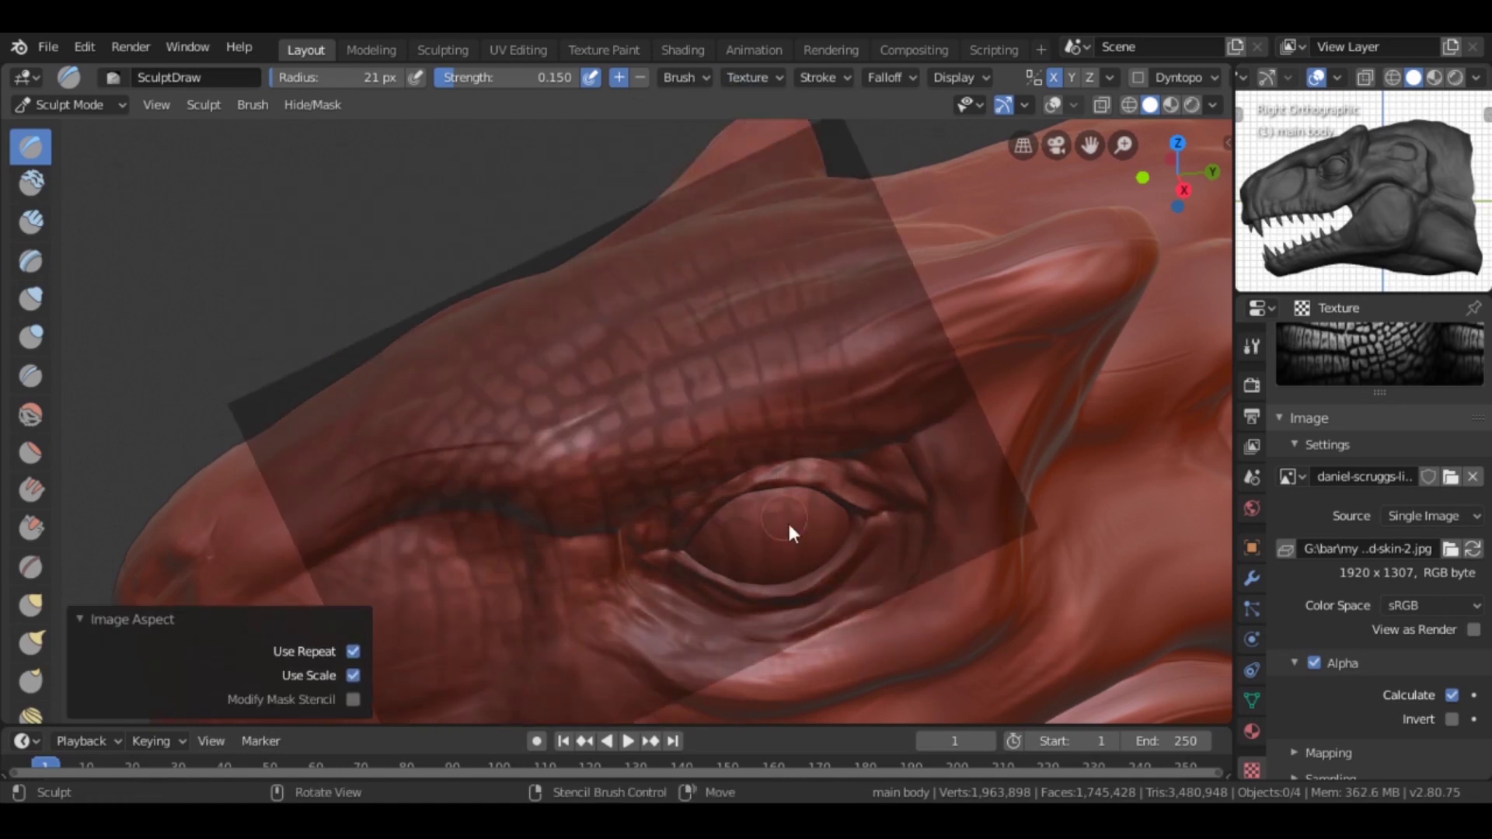
middle_click_drag(775, 488, 862, 426)
key("f")
left_click(811, 424)
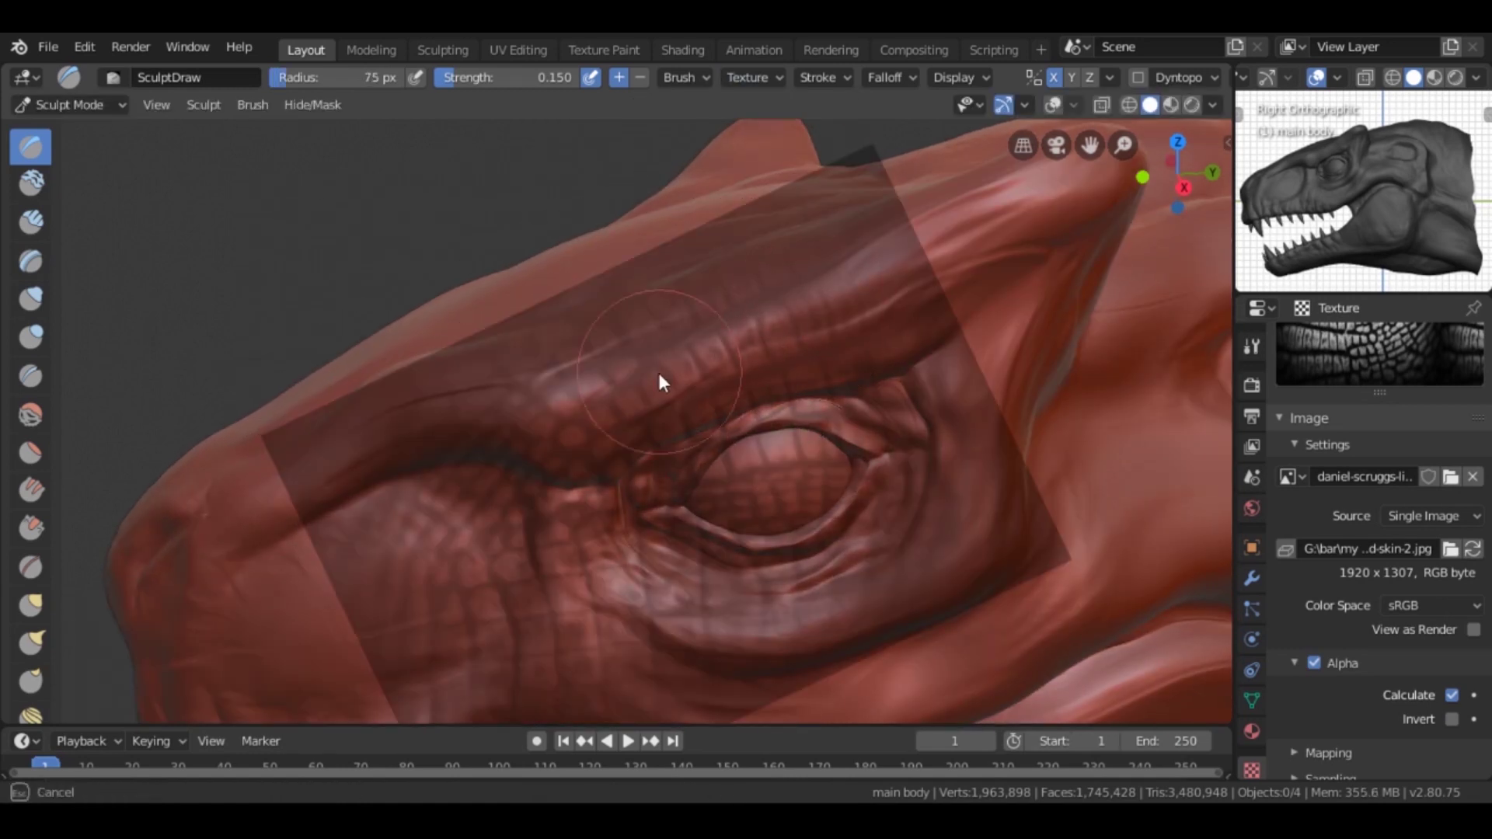
key("f")
left_click(802, 358)
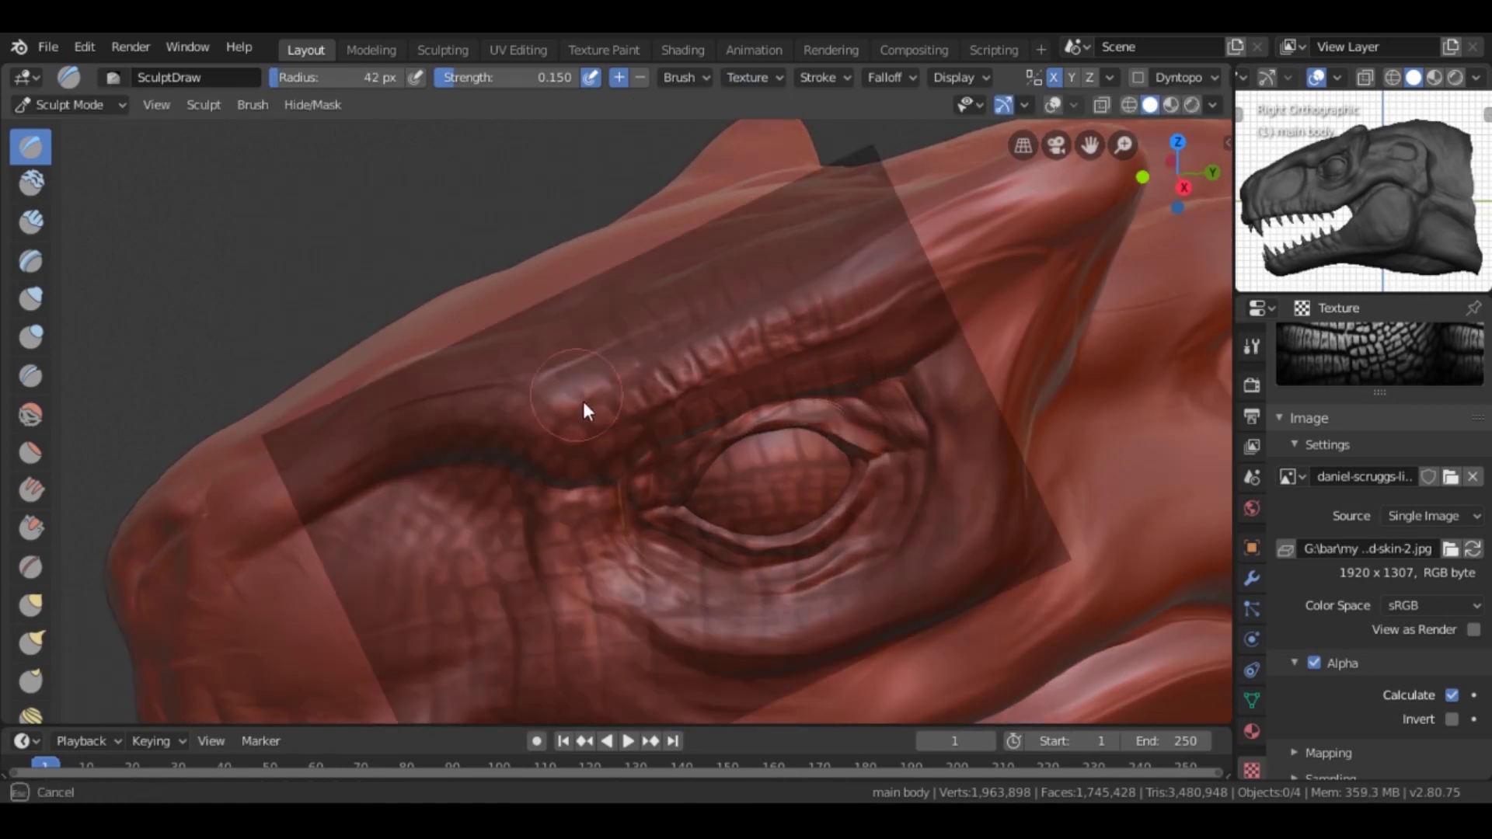
key("shift+f")
left_click(642, 378)
Step: Stamp lizard scales onto the brow ridge and the eye socket rim
middle_click_drag(865, 316, 783, 351)
mouse_move(783, 351)
right_mouse_down()
mouse_move(909, 419)
mouse_move(983, 438)
right_mouse_up()
mouse_move(623, 432)
left_mouse_down()
mouse_move(865, 274)
mouse_move(720, 342)
left_mouse_up()
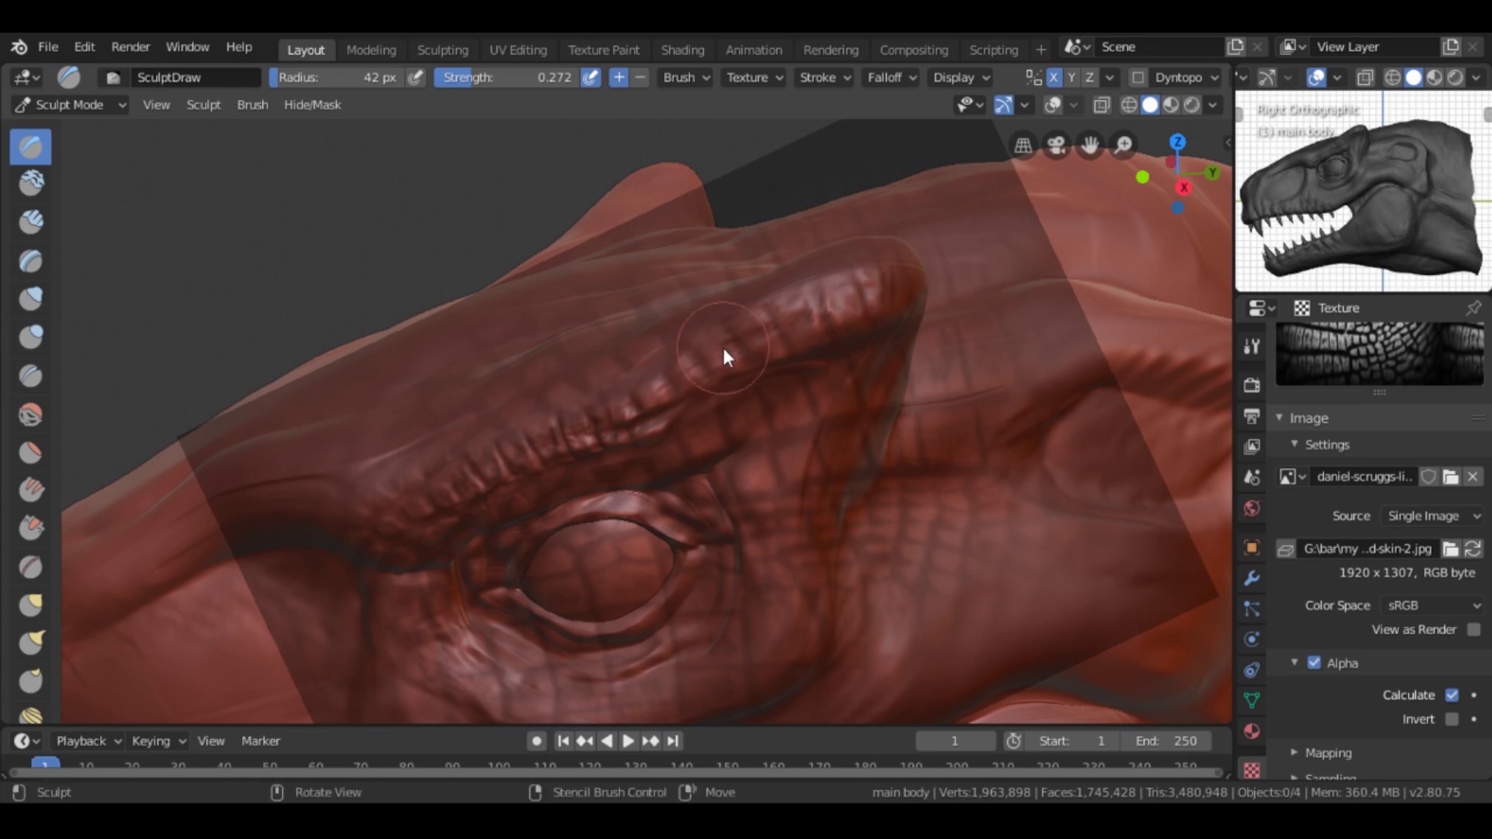
scroll(719, 341, "down", 3)
scroll(1046, 405, "down", 2)
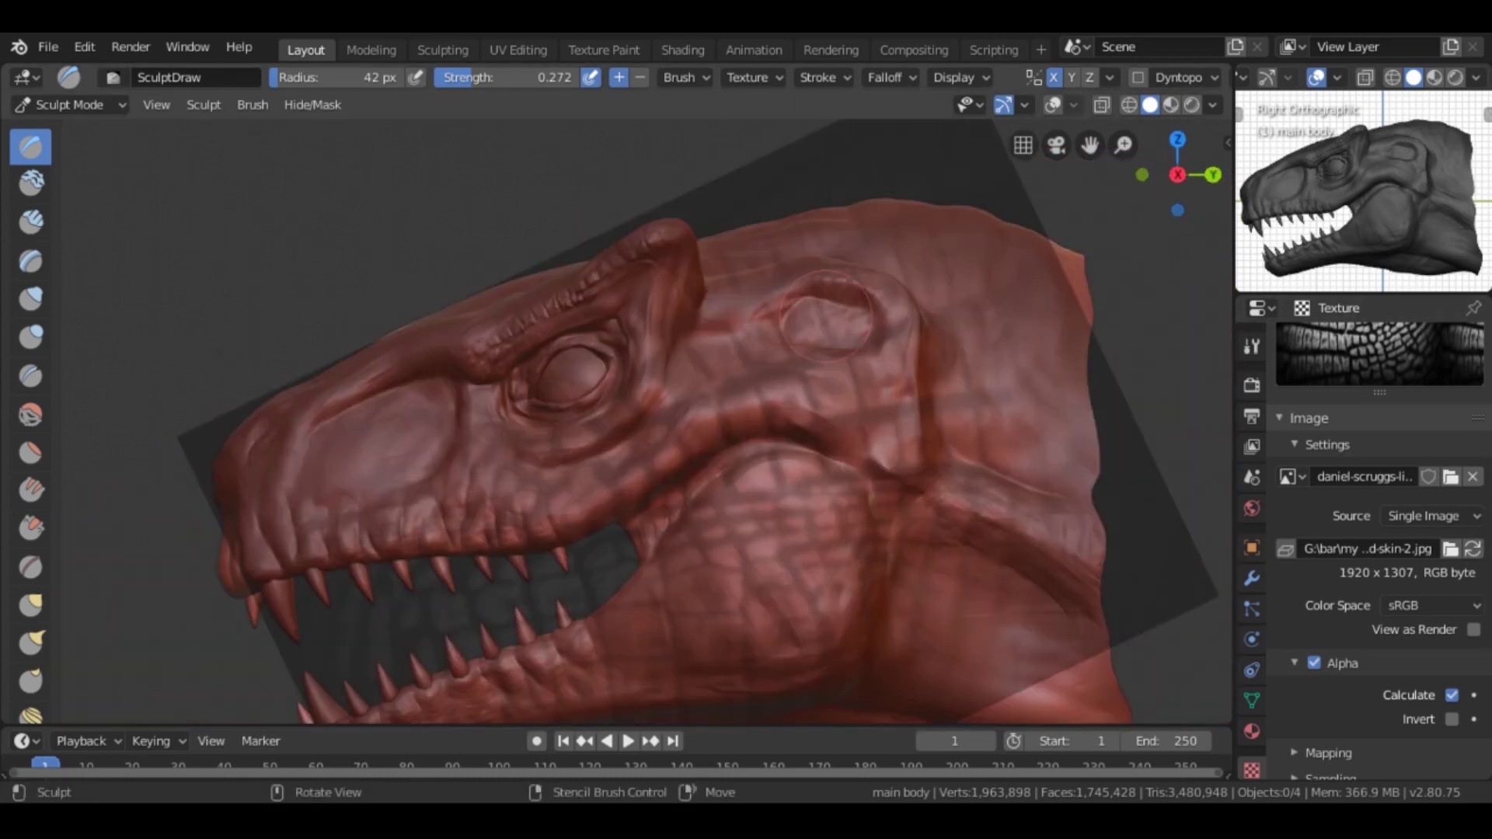
left_click_drag(831, 332, 838, 341)
scroll(983, 353, "up", 5)
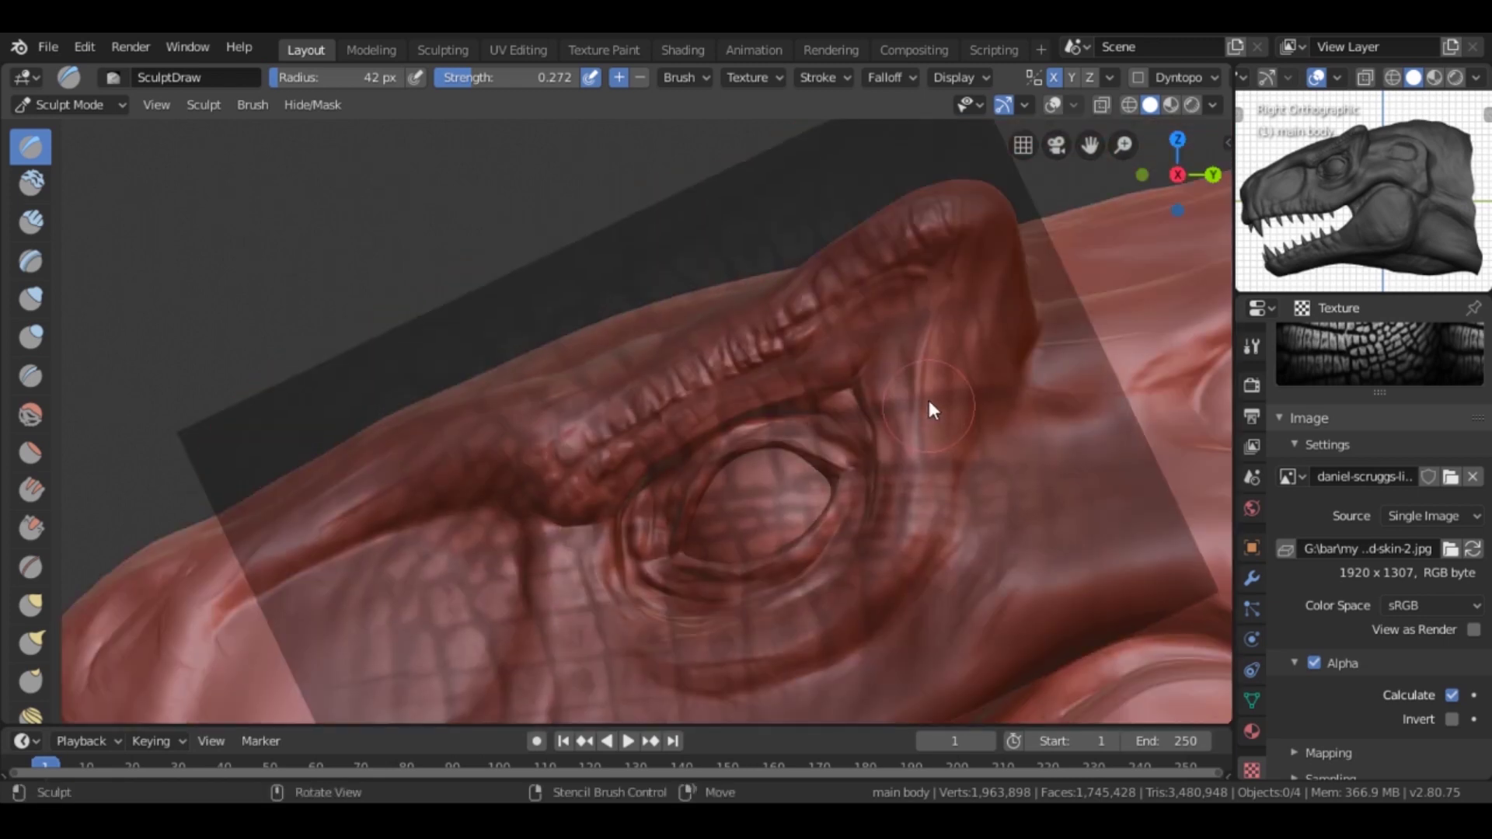
Step: Enlarge the brush to about 67 px, then apply Image Aspect and reset the stencil
left_click_drag(801, 380, 952, 237)
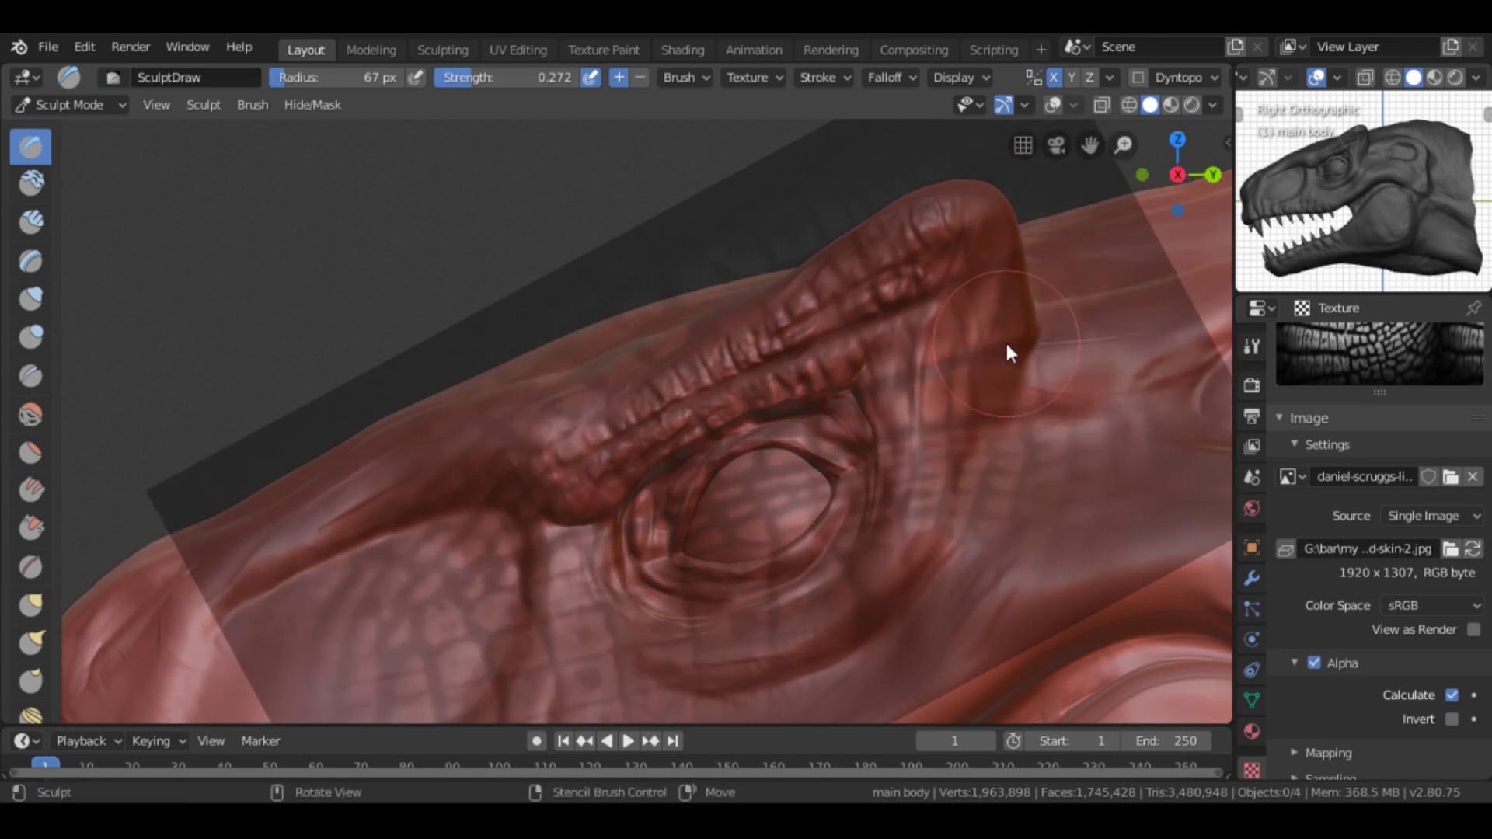
left_click(752, 77)
left_click(750, 169)
left_click(751, 77)
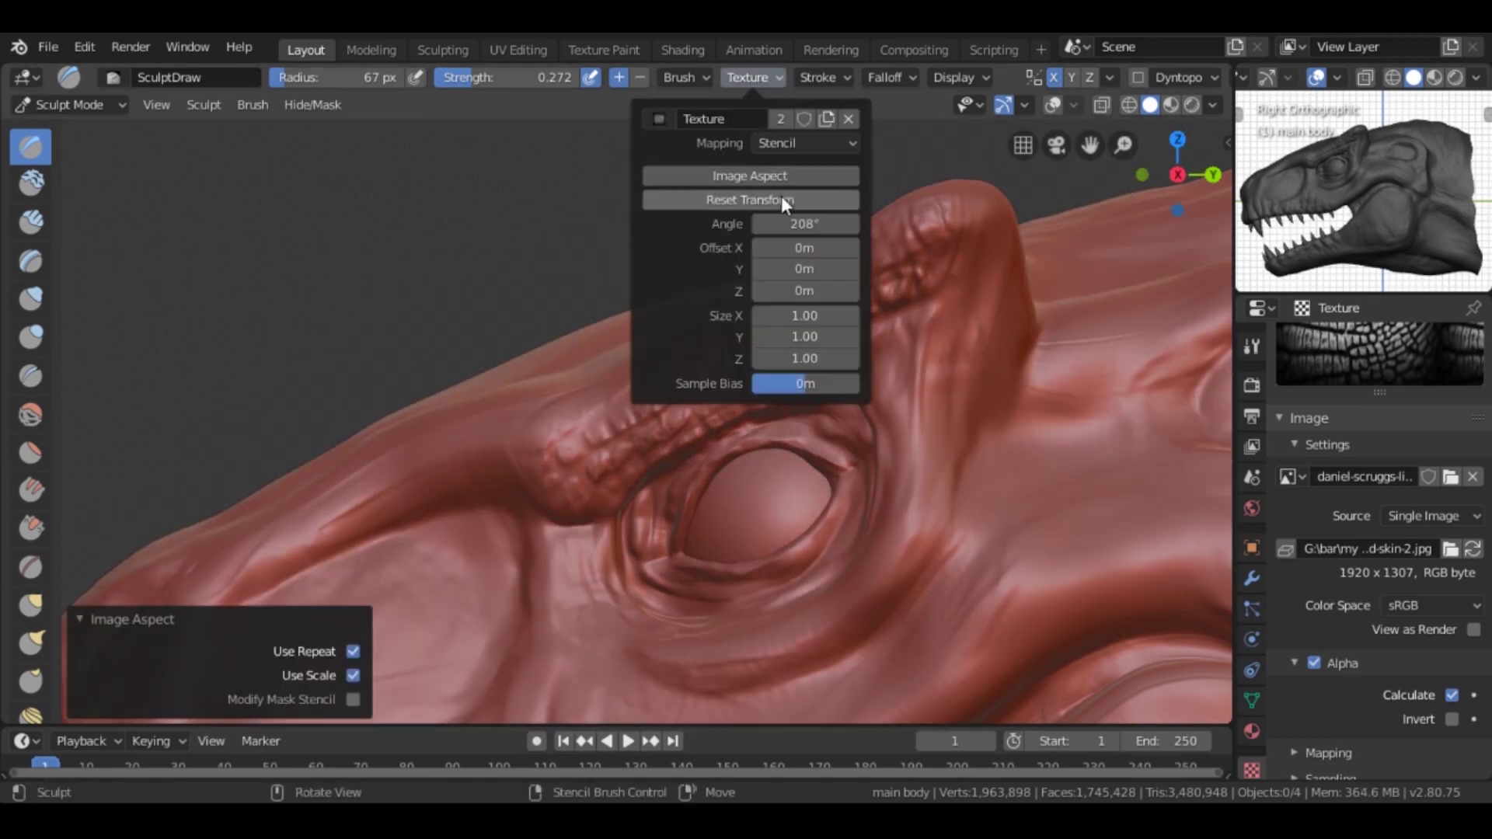
Step: Reset the stencil and reposition, shrink and rotate it over the eye
left_click(781, 197)
mouse_move(718, 566)
right_mouse_down()
mouse_move(1028, 396)
mouse_move(1019, 444)
right_mouse_up()
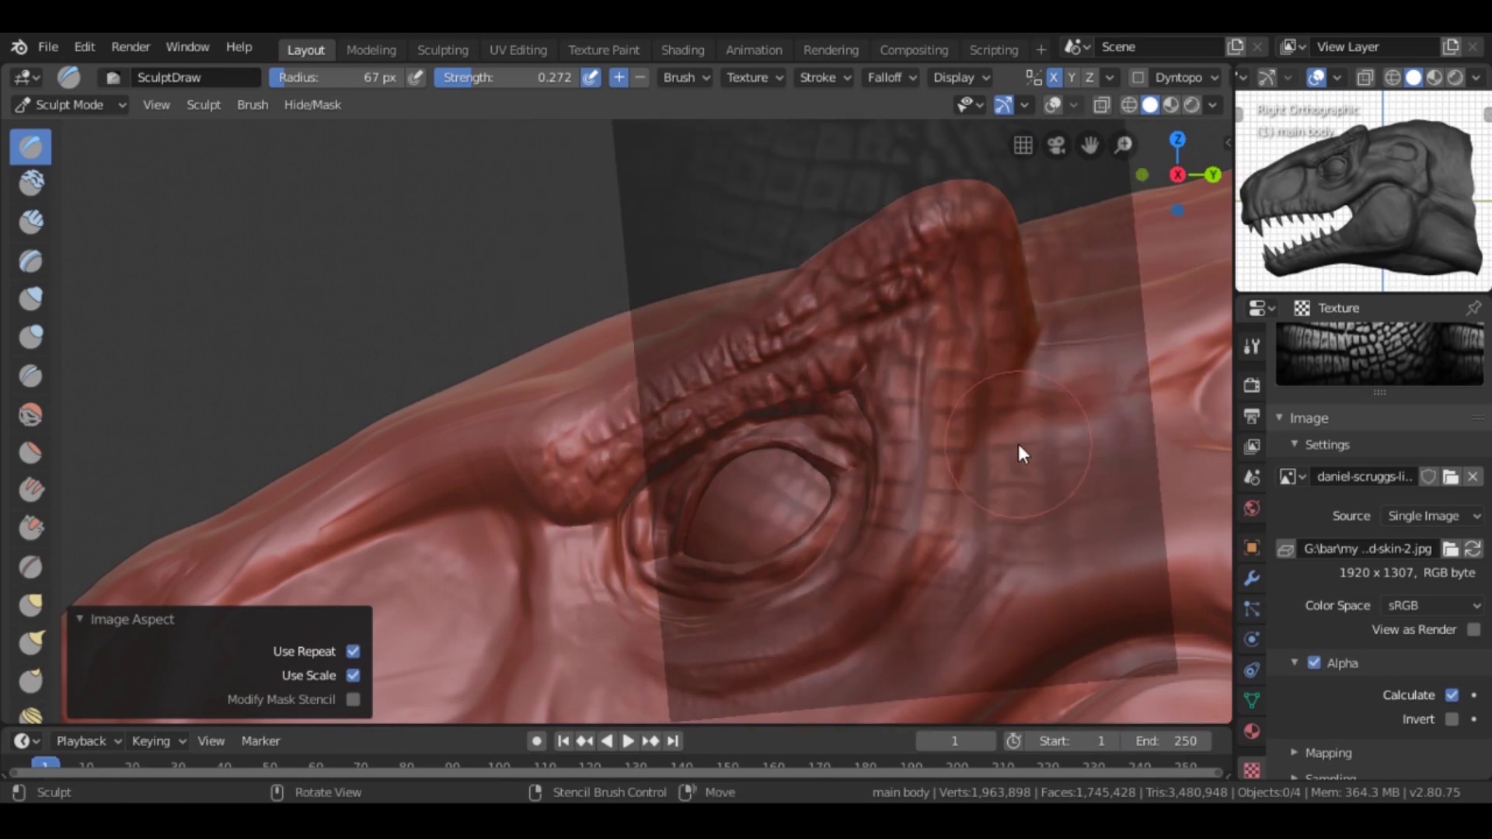
right_click_drag(958, 368, 911, 369)
mouse_move(911, 369)
middle_mouse_down()
mouse_move(862, 564)
mouse_move(932, 341)
middle_mouse_up()
scroll(927, 329, "down", 3)
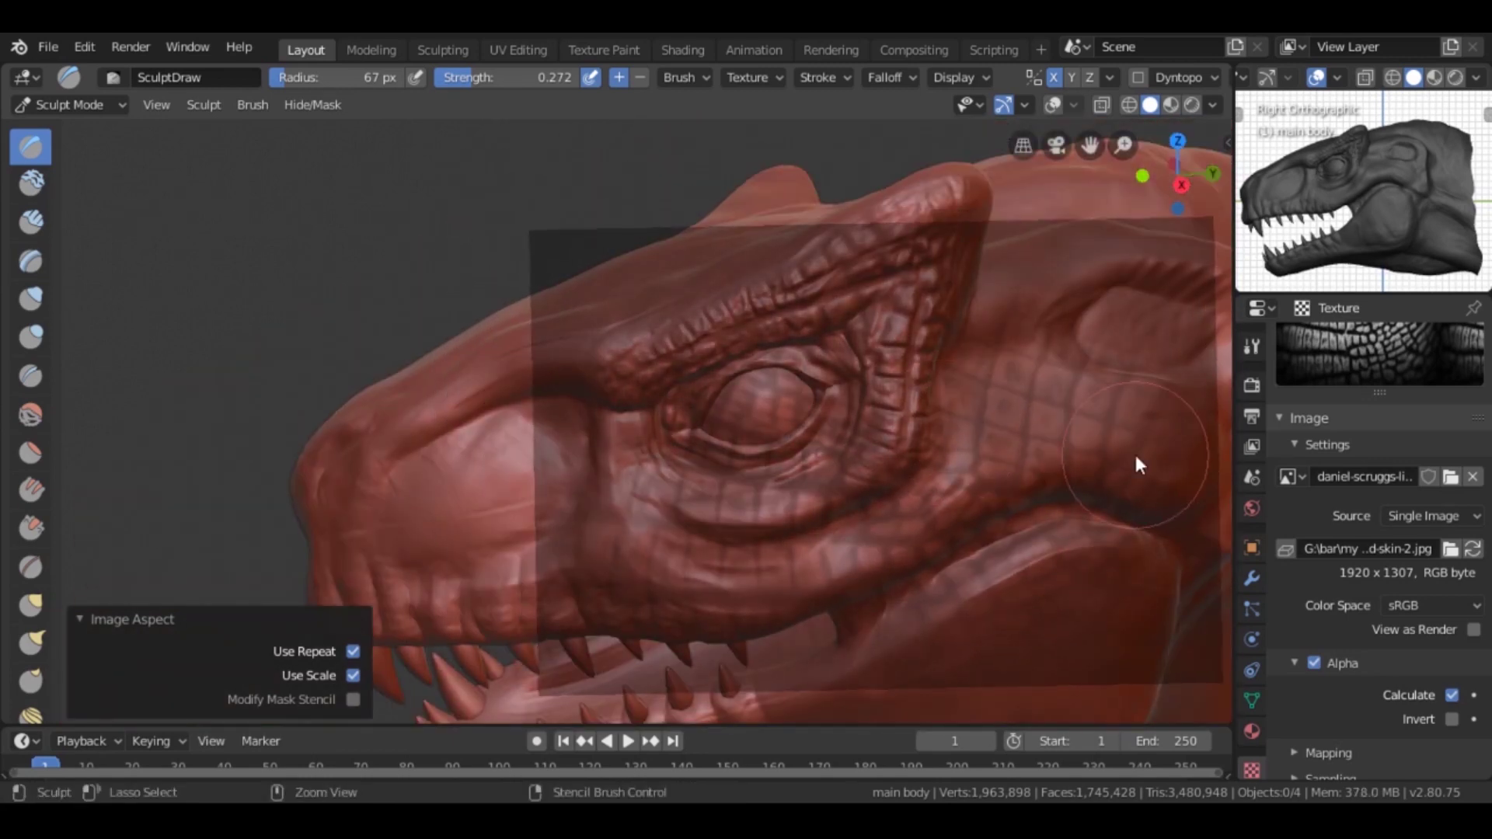
mouse_move(1018, 484)
right_mouse_down("ctrl")
mouse_move(578, 374)
mouse_move(794, 490)
right_mouse_up("ctrl")
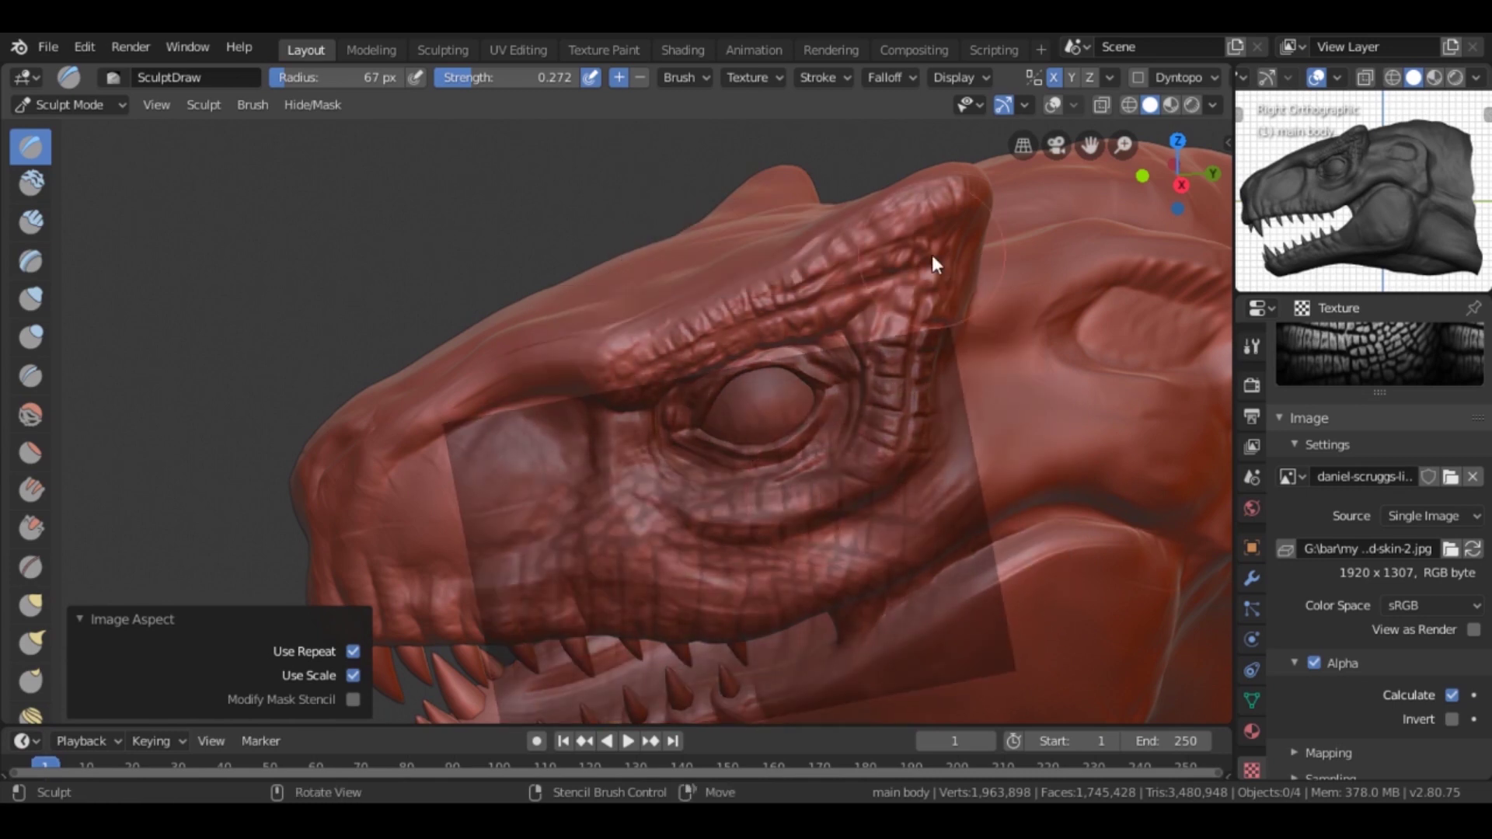
Step: Reduce the brush size and move the tilted stencil onto the snout
key("f")
right_click_drag(653, 461, 655, 421, "ctrl")
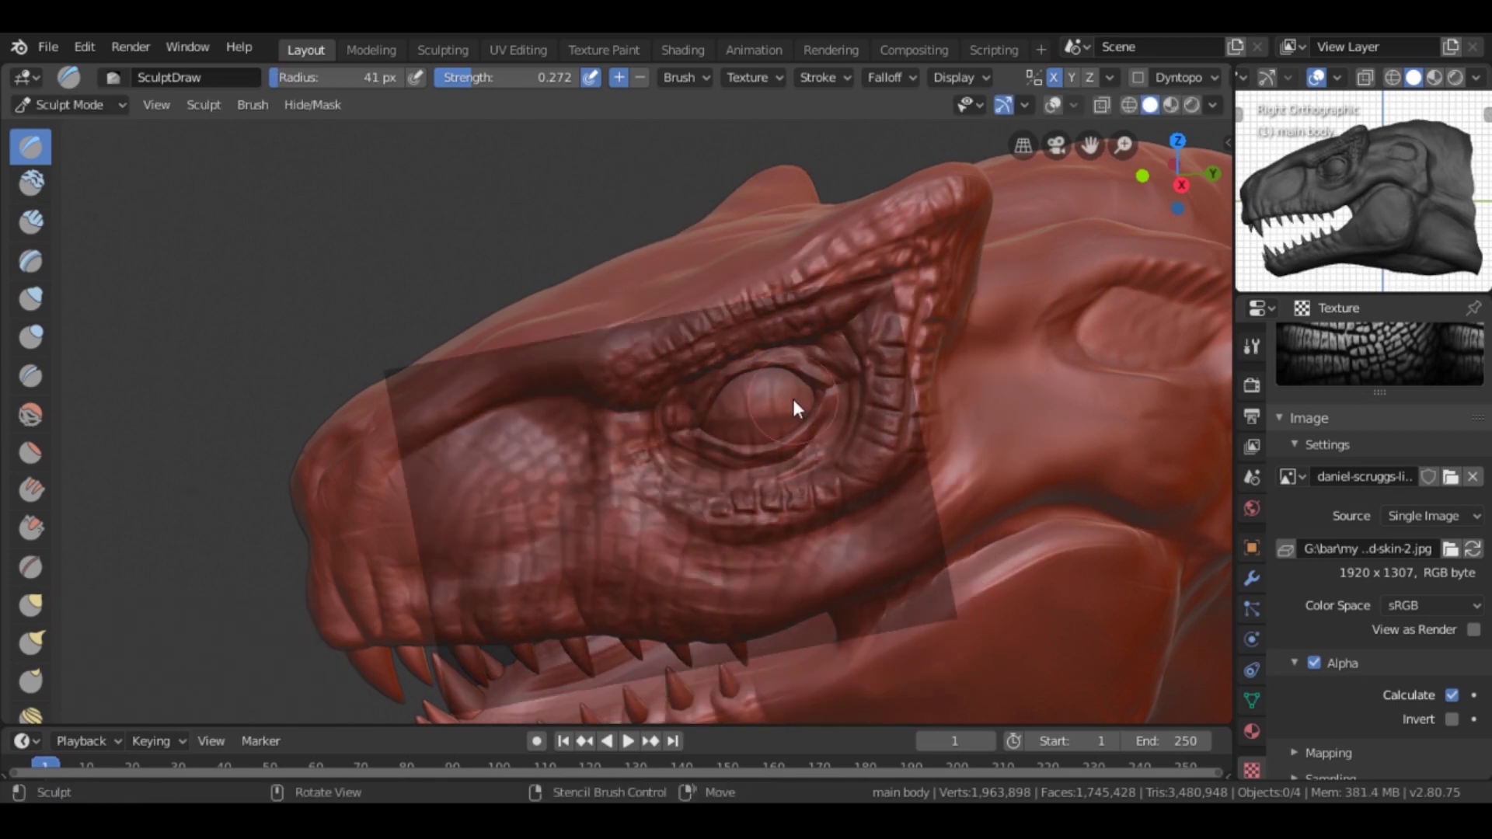
right_click_drag(633, 501, 810, 258, "ctrl")
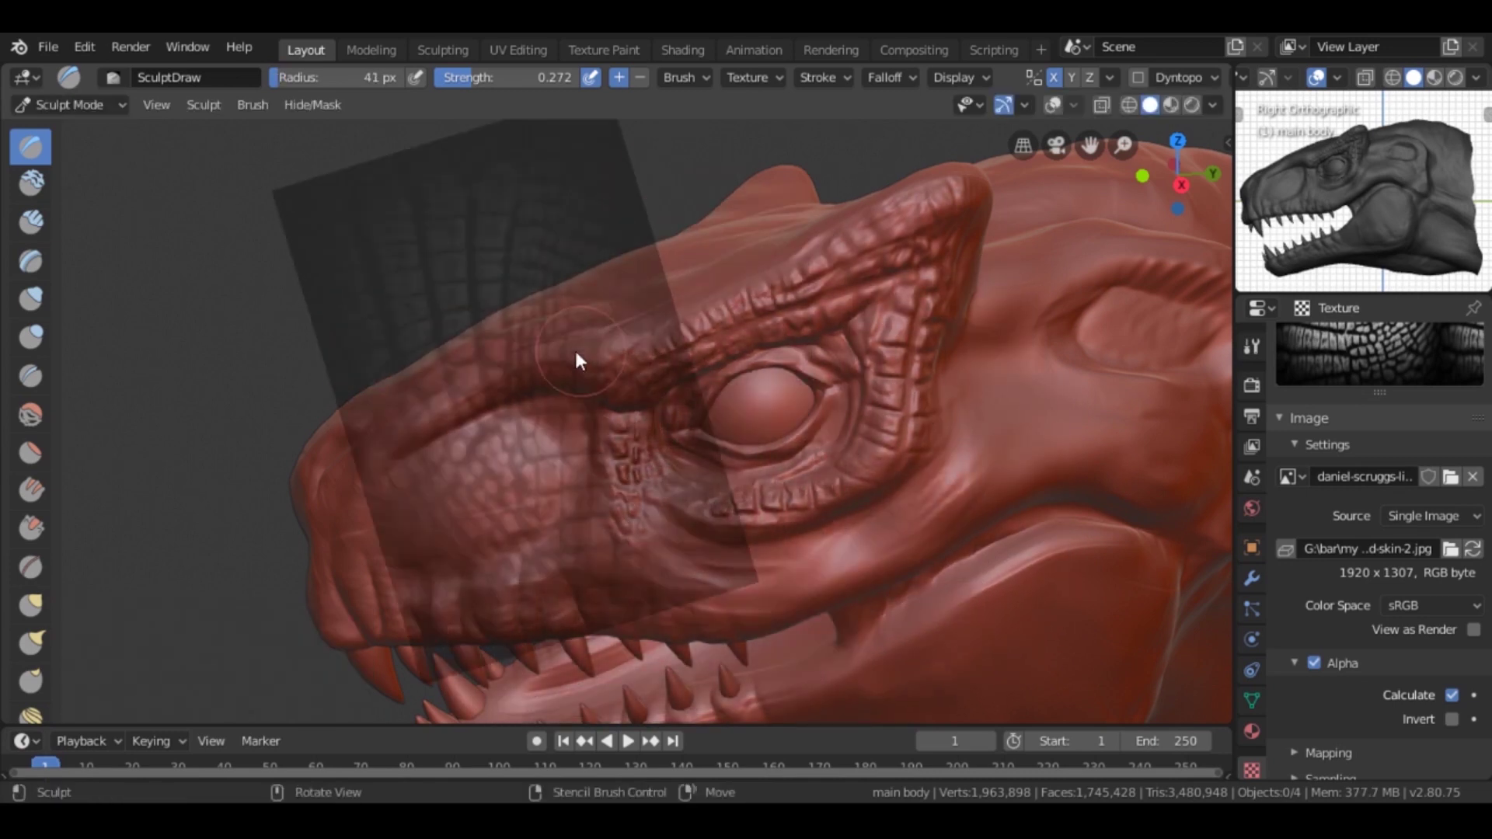
key("f")
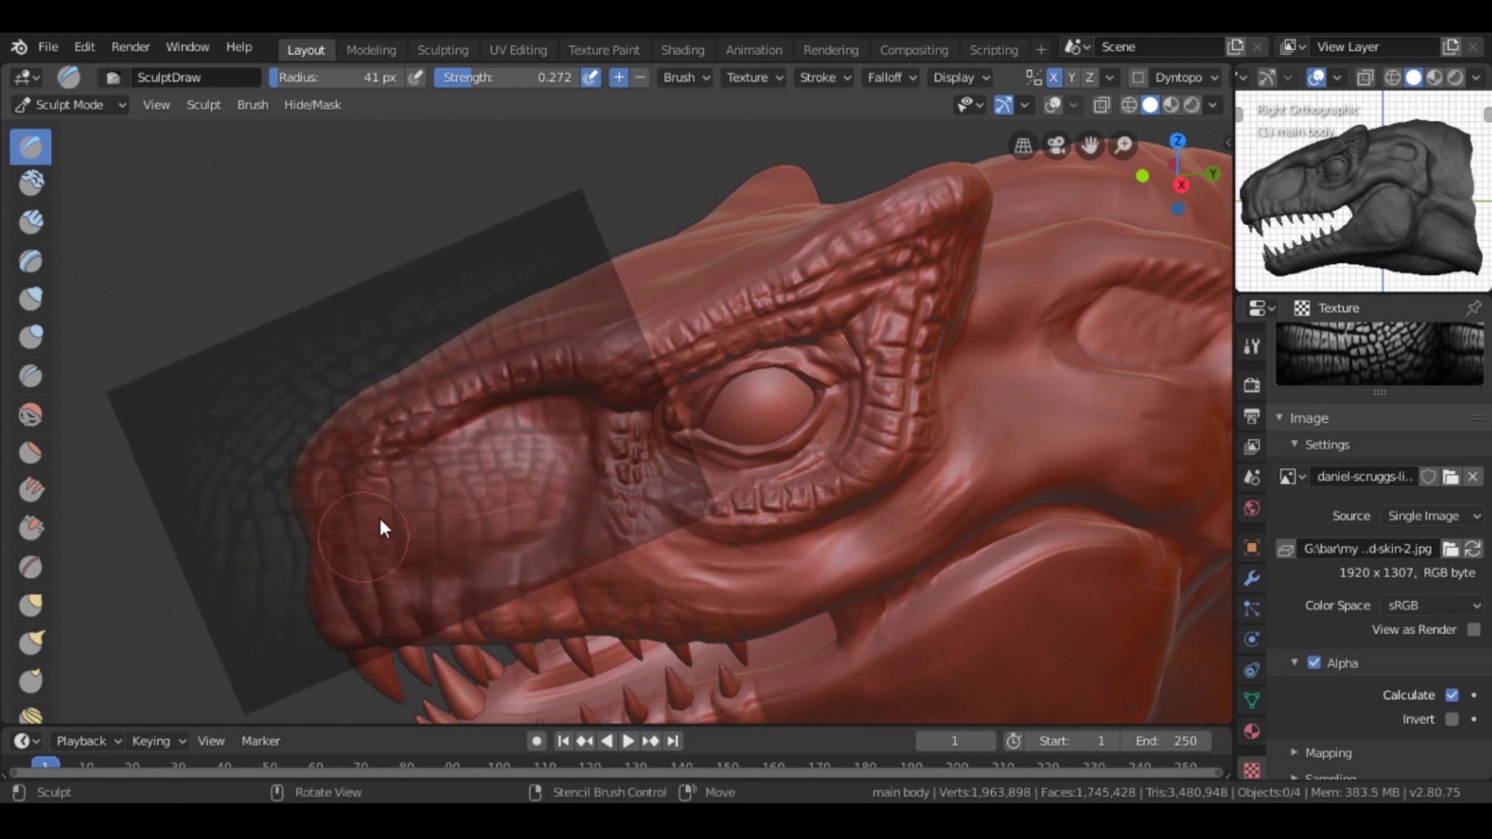
left_click(332, 530)
Step: From a front view, stamp scale texture onto the centre of the snout
mouse_move(430, 465)
middle_mouse_down()
mouse_move(731, 525)
mouse_move(432, 395)
middle_mouse_up()
scroll(433, 395, "up", 5)
middle_click_drag(600, 416, 779, 389)
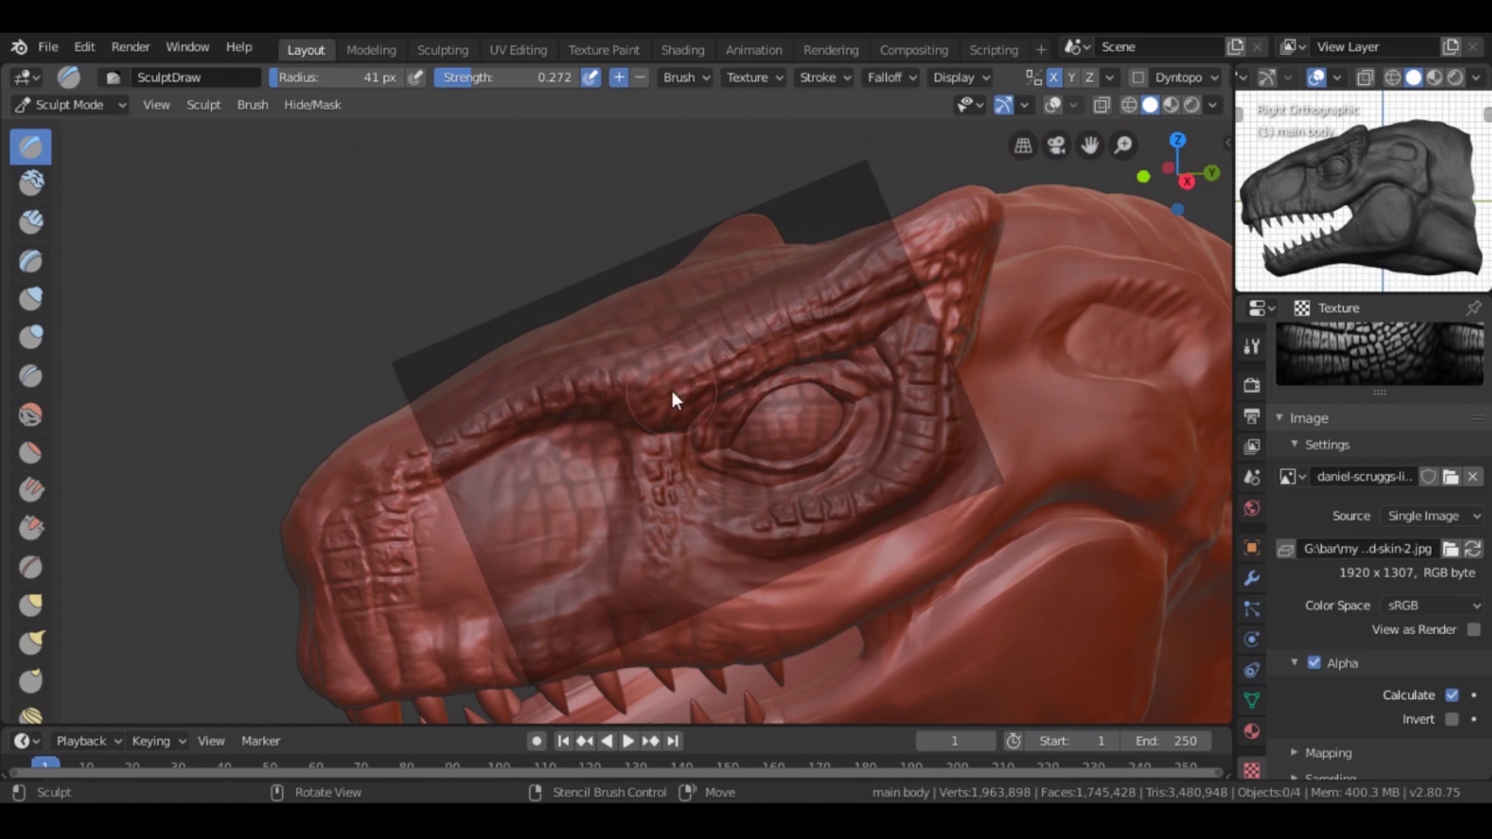
scroll(687, 364, "down", 3)
middle_click_drag(815, 469, 914, 419)
scroll(913, 419, "up", 3)
right_click_drag(795, 363, 934, 294, "shift")
mouse_move(933, 295)
left_mouse_down()
mouse_move(806, 424)
mouse_move(846, 493)
mouse_move(736, 330)
left_mouse_up()
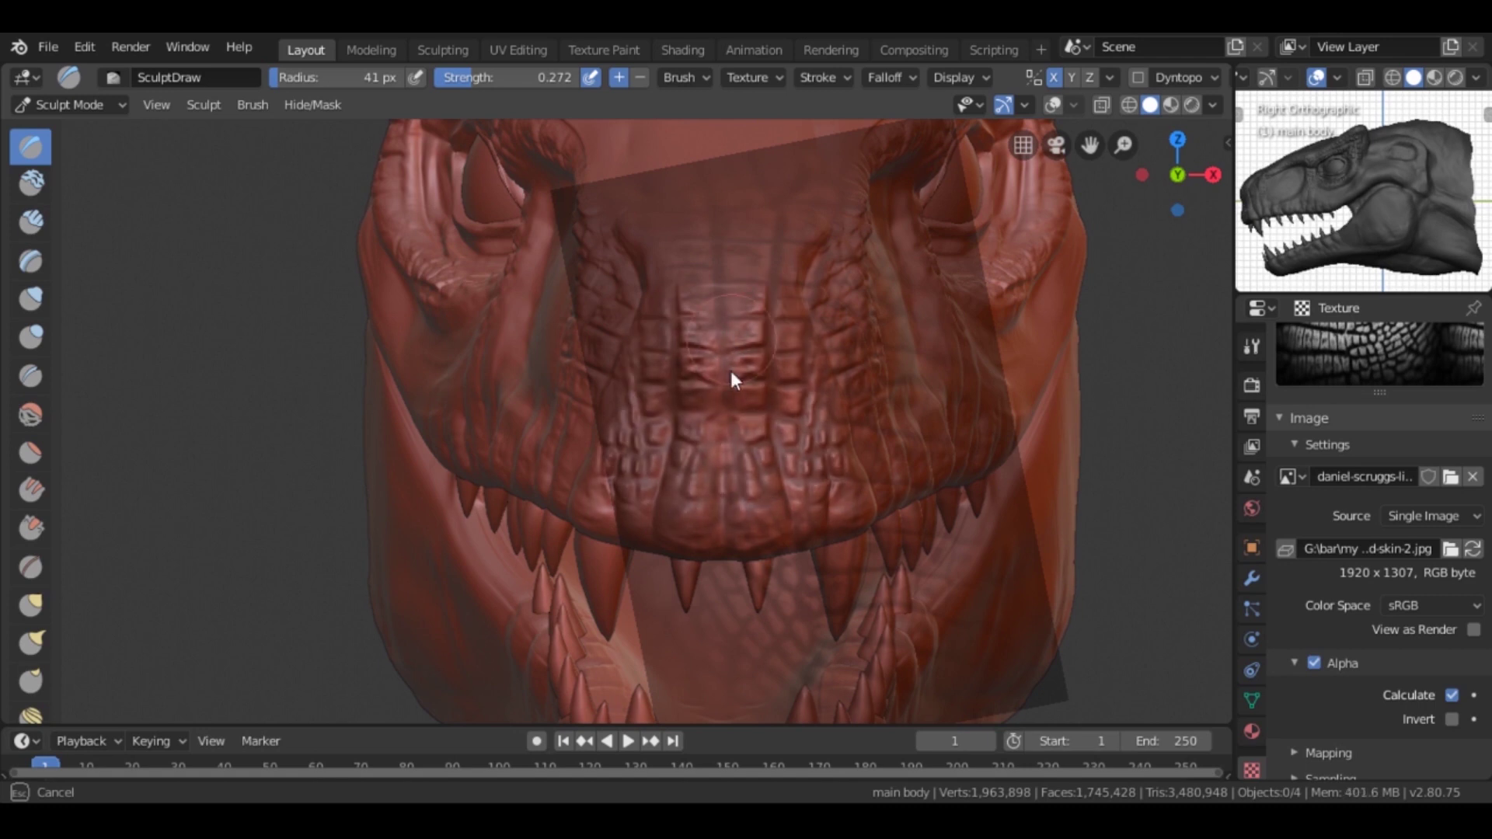
left_click_drag(787, 288, 833, 390)
Step: Straighten and tilt the stencil over the snout from a three-quarter view
mouse_move(833, 389)
middle_mouse_down()
mouse_move(925, 367)
mouse_move(899, 507)
mouse_move(741, 203)
middle_mouse_up()
mouse_move(741, 204)
right_mouse_down("ctrl")
mouse_move(925, 470)
mouse_move(891, 453)
mouse_move(845, 356)
right_mouse_up("ctrl")
middle_click_drag(853, 361, 887, 435)
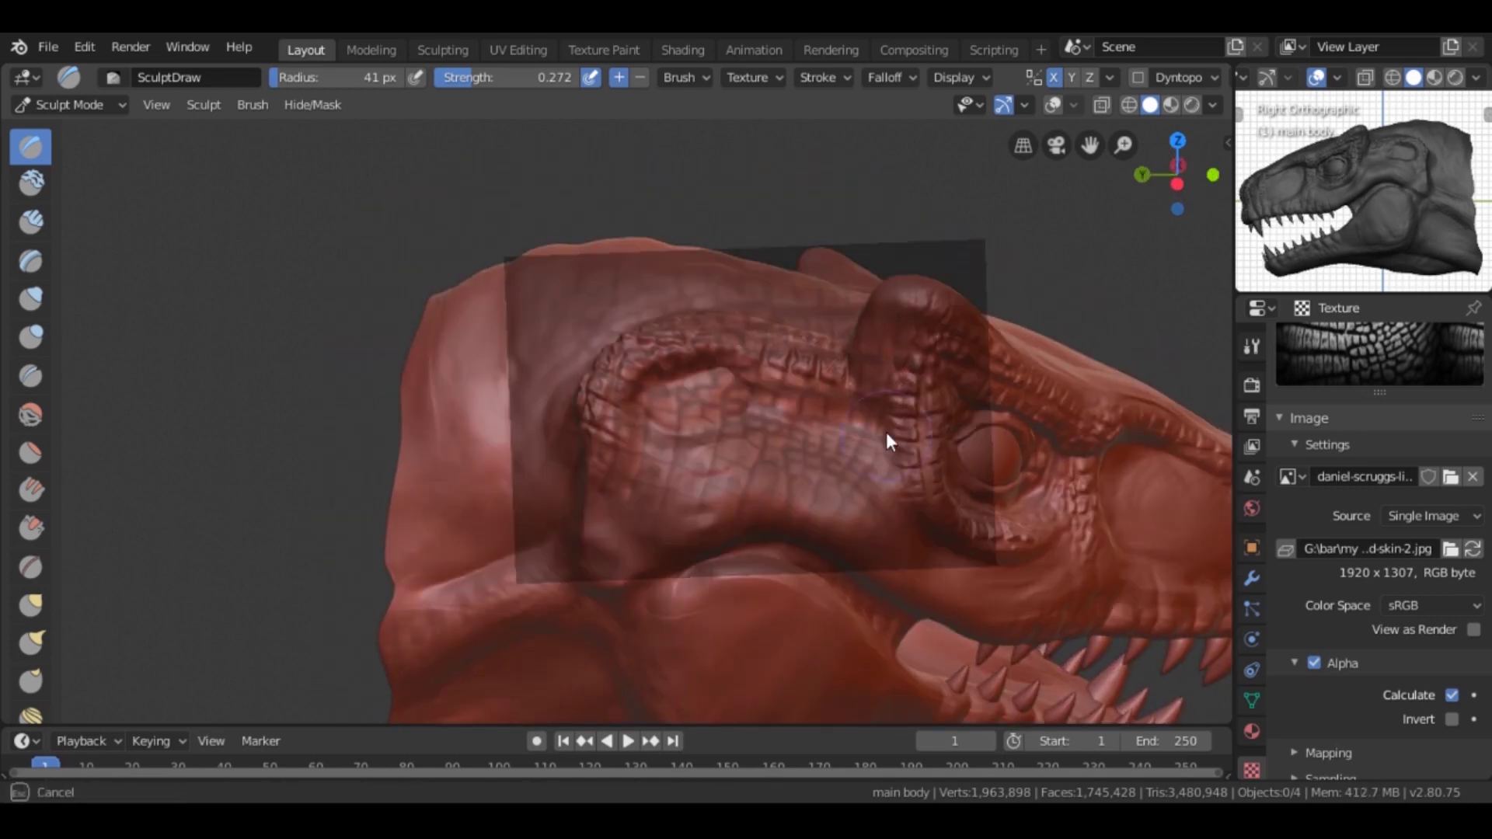
right_click_drag(887, 435, 565, 559, "ctrl")
mouse_move(782, 432)
middle_mouse_down()
mouse_move(860, 374)
mouse_move(822, 412)
mouse_move(677, 267)
mouse_move(730, 313)
mouse_move(817, 300)
mouse_move(767, 365)
middle_mouse_up()
Step: Refit the stencil to its image aspect, reset it, and place it over the snout
left_click(751, 77)
left_click(752, 388)
left_click(752, 77)
left_click(752, 365)
mouse_move(477, 284)
right_mouse_down()
mouse_move(332, 445)
mouse_move(710, 398)
right_mouse_up()
mouse_move(710, 398)
middle_mouse_down()
mouse_move(754, 461)
mouse_move(778, 382)
mouse_move(677, 398)
mouse_move(573, 304)
middle_mouse_up()
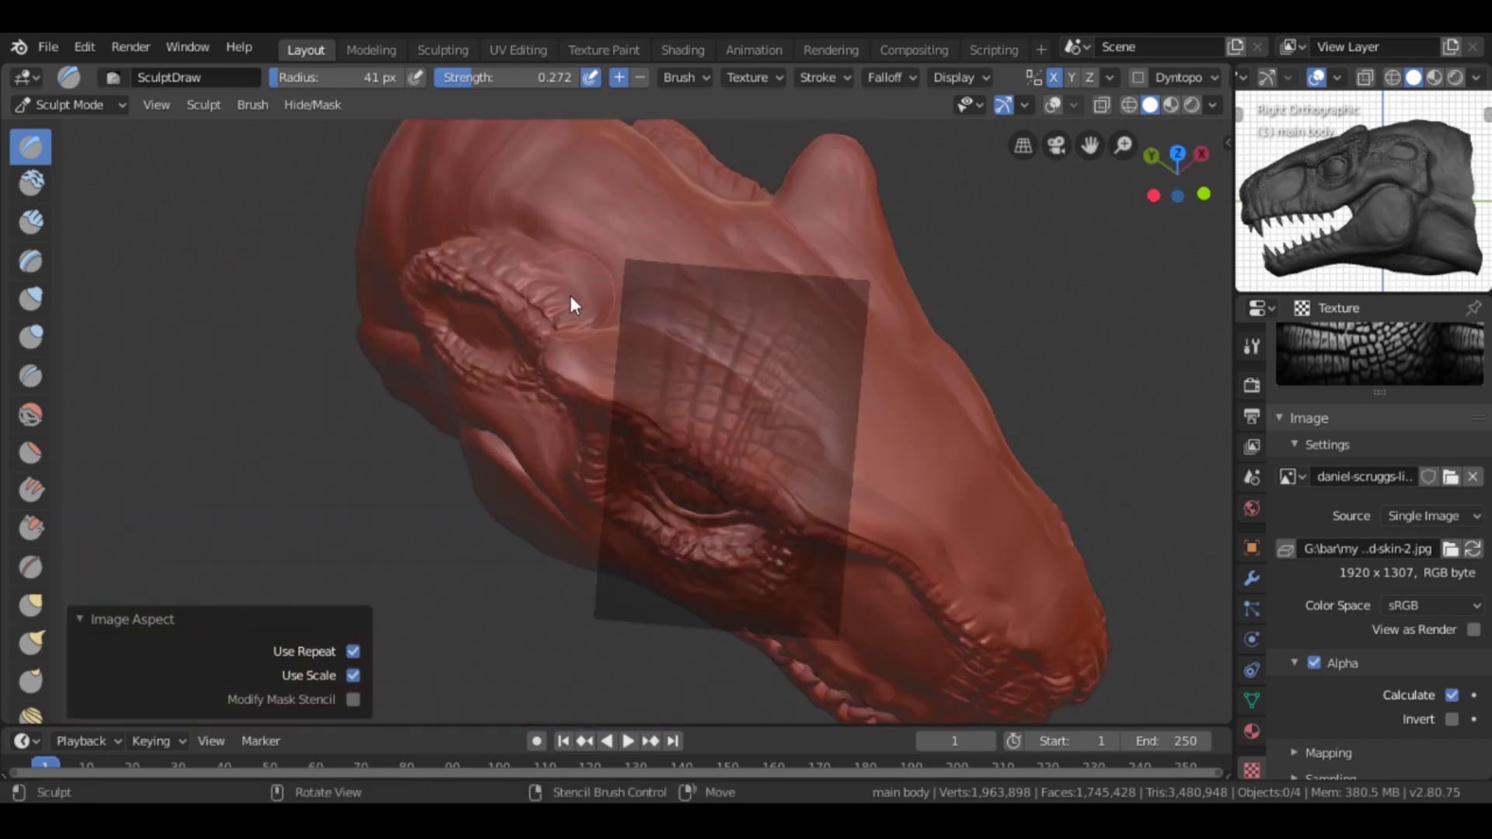
mouse_move(728, 474)
middle_mouse_down()
mouse_move(978, 401)
mouse_move(807, 373)
middle_mouse_up()
Step: From the right side view, browse the lizard-skin folder for a different stencil image
mouse_move(807, 374)
right_mouse_down("shift")
mouse_move(823, 389)
mouse_move(738, 433)
mouse_move(788, 447)
right_mouse_up("shift")
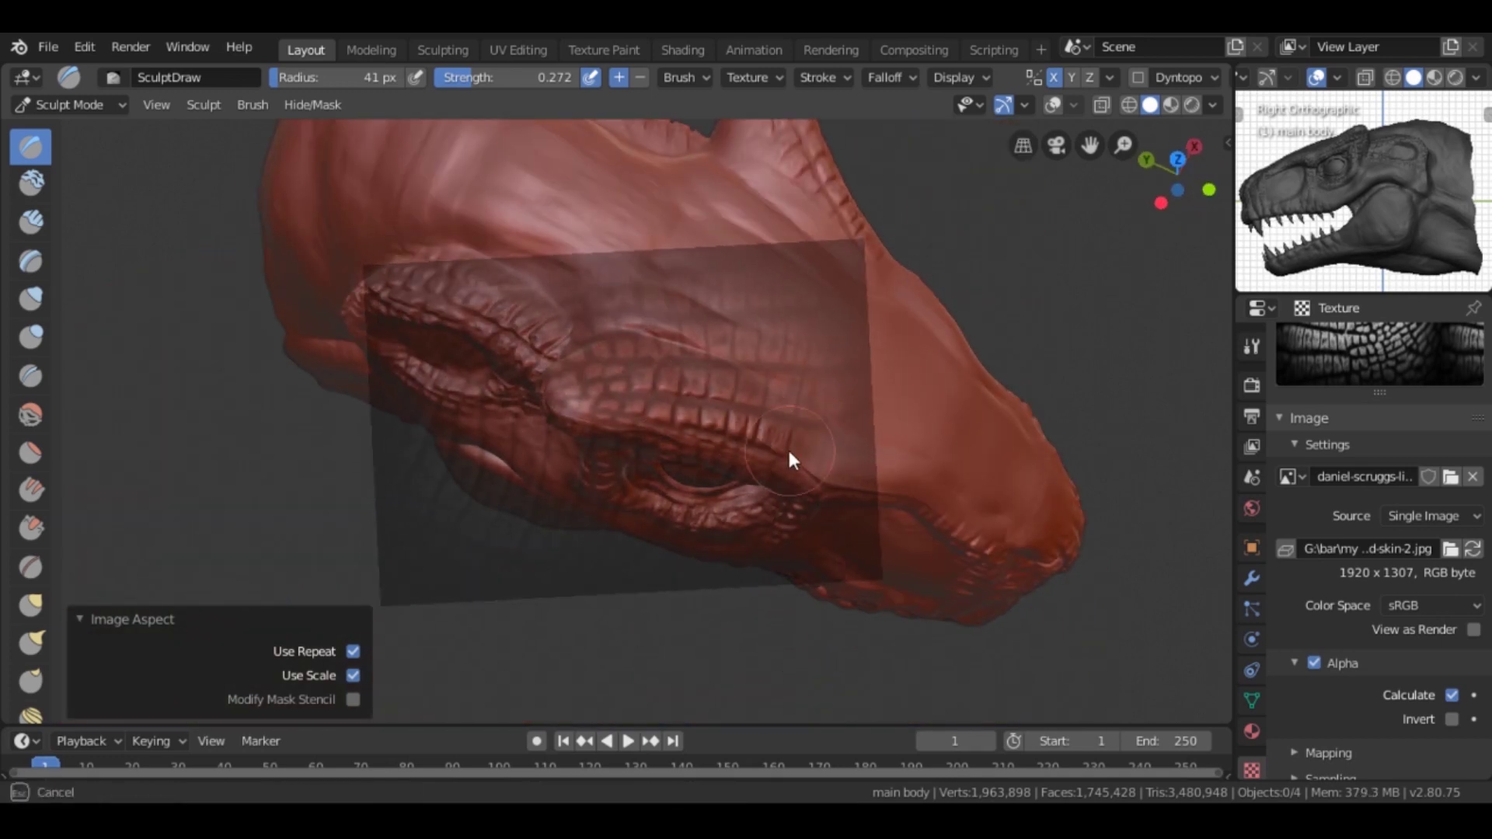
middle_click_drag(580, 377, 809, 272)
key("KP_3")
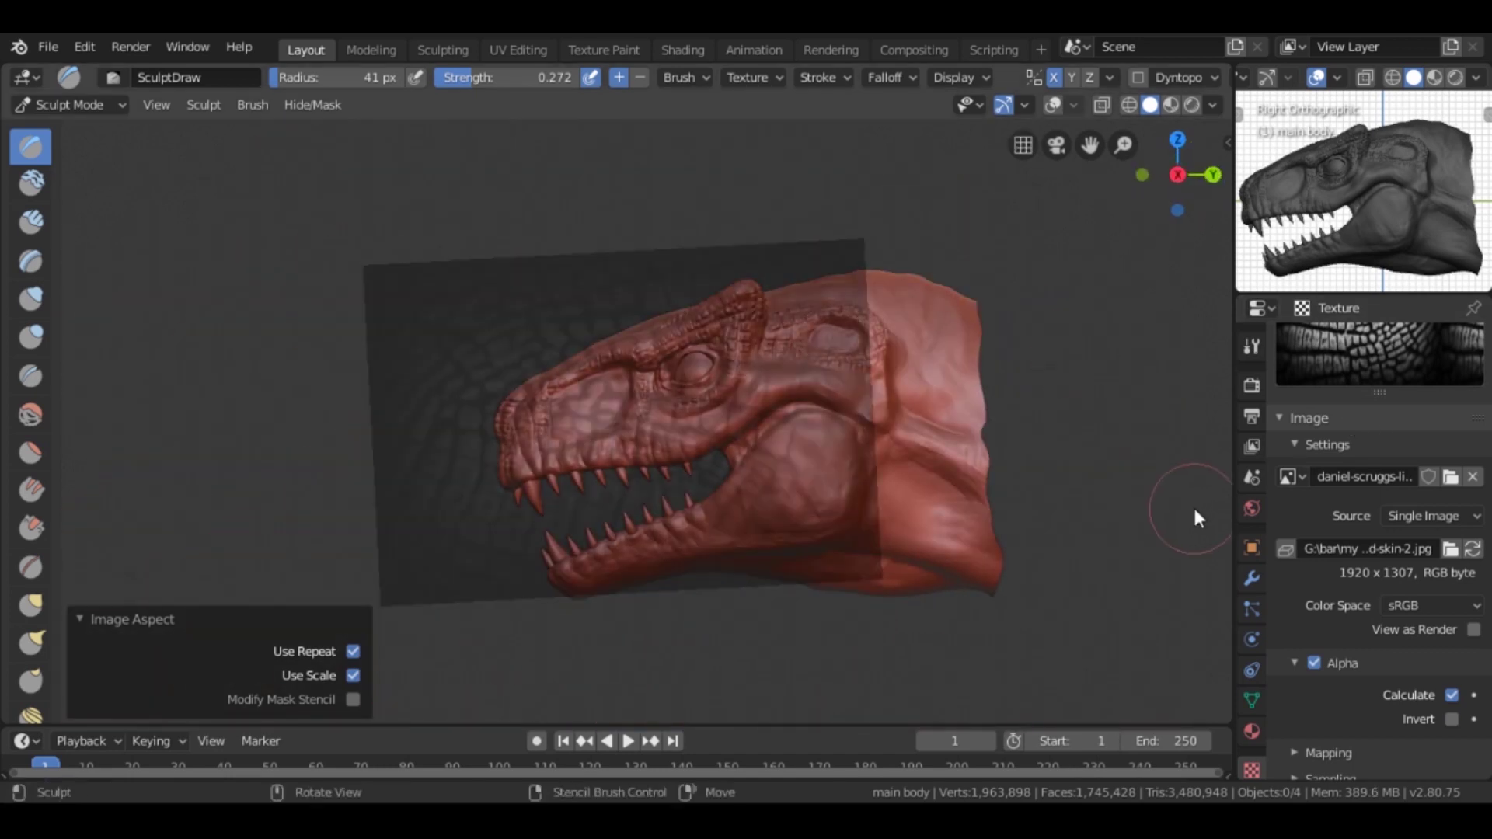
scroll(1193, 504, "up", 3)
left_click(778, 78)
left_click(1452, 548)
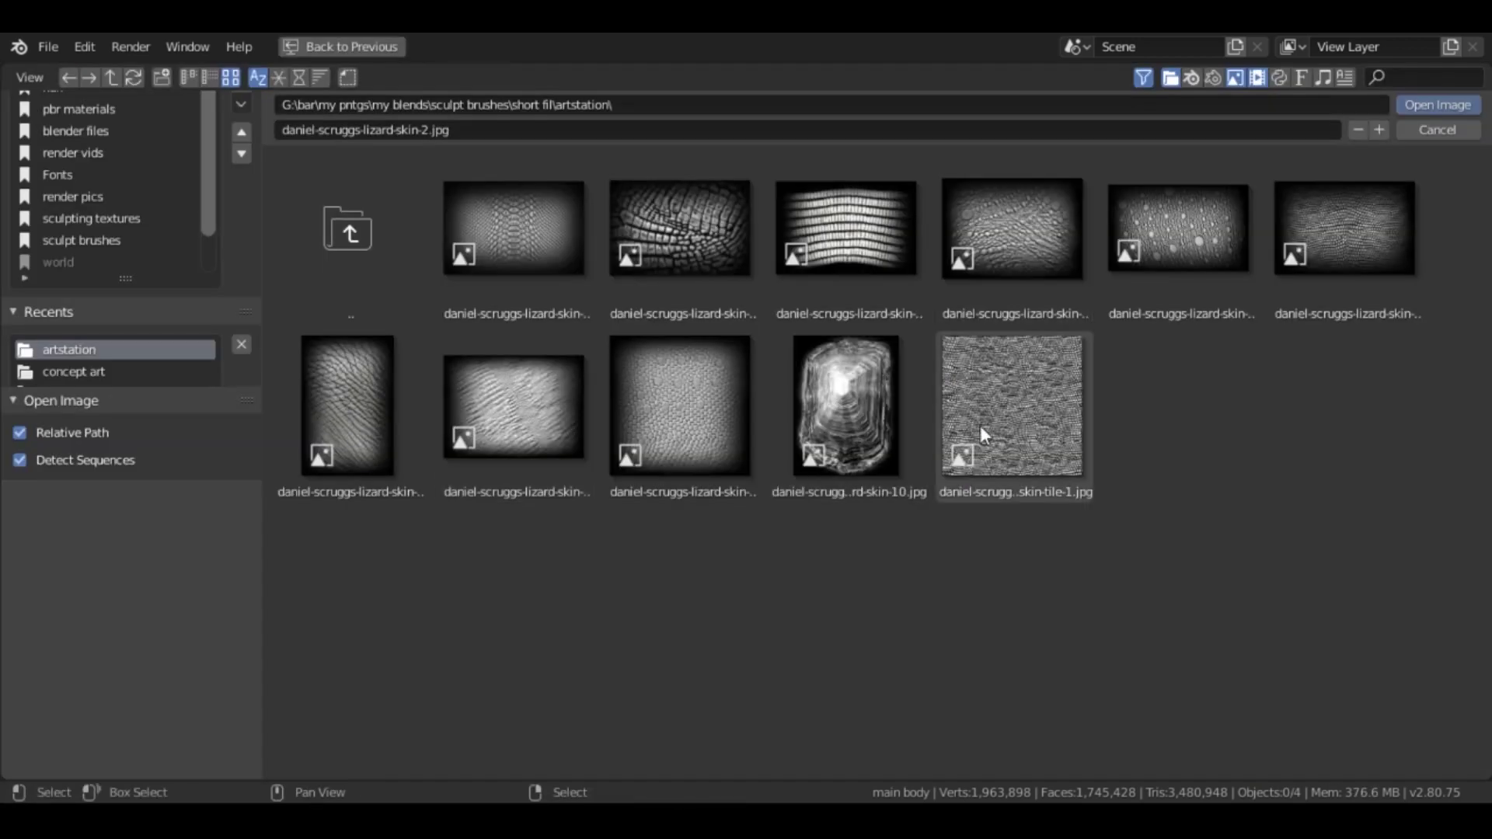
Step: Load the skin-9 lizard-skin stencil and set the stroke method to Airbrush
double_click(981, 426)
left_click(754, 78)
left_click(820, 77)
left_click(878, 118)
left_click(859, 221)
scroll(706, 409, "up", 4)
left_click_drag(575, 311, 724, 467)
key("ctrl+z")
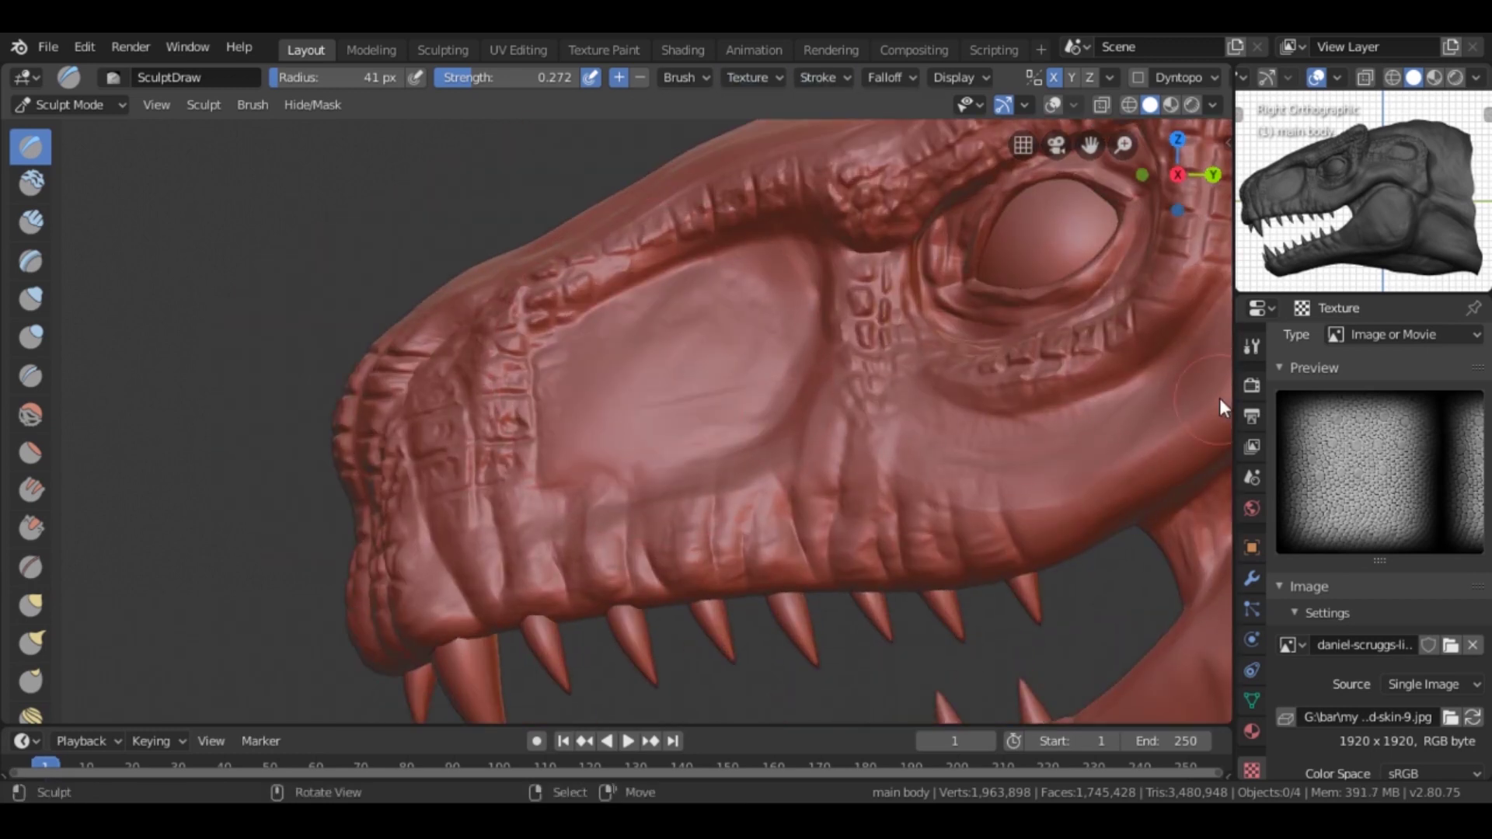
Step: Subdivide the head's Multires one more level and lower brush strength to 0.145
left_click(1252, 578)
left_click(1422, 461)
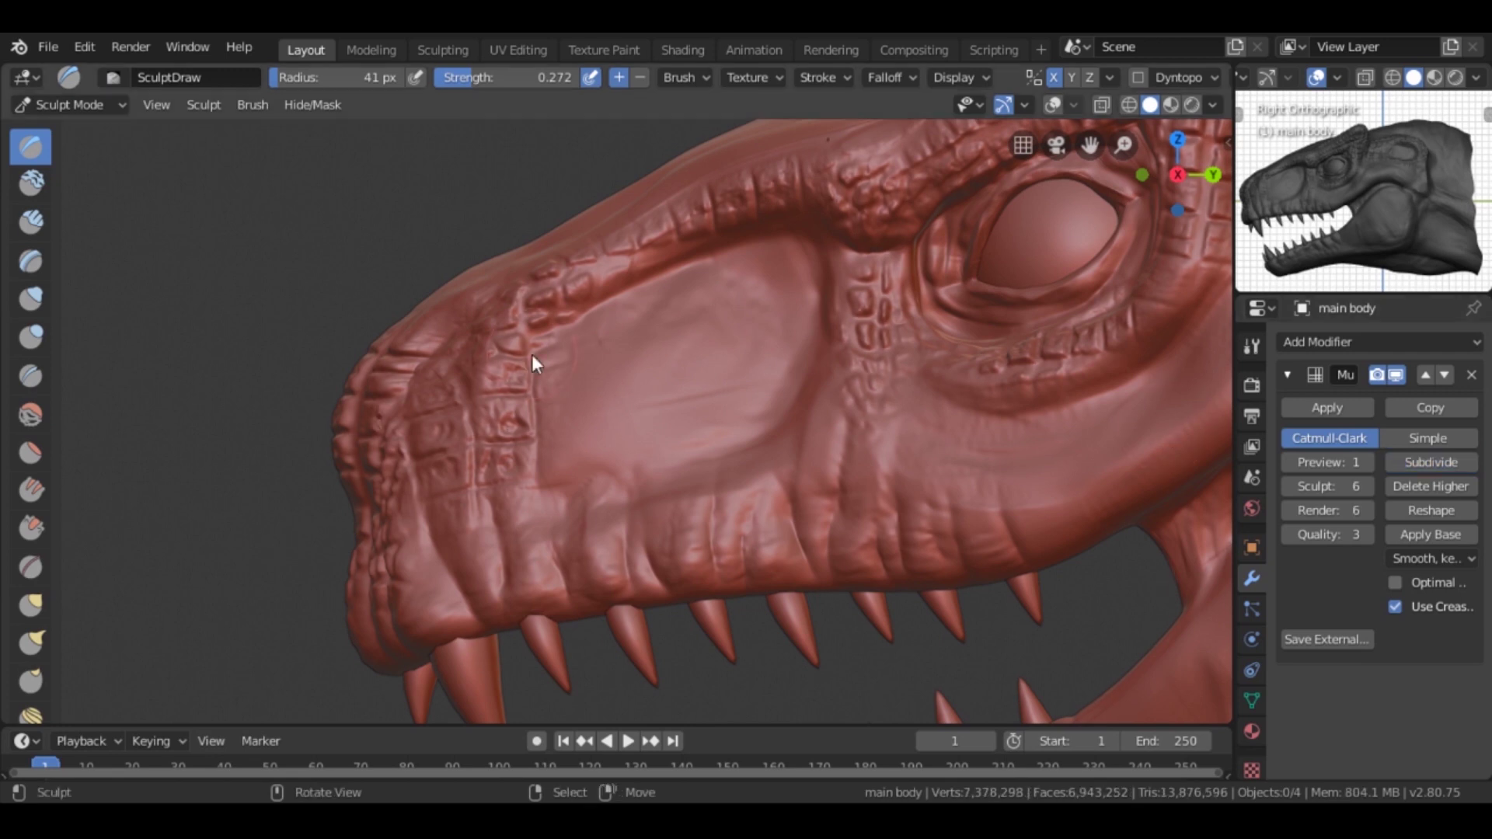
middle_click_drag(1165, 428, 523, 323)
left_click_drag(523, 323, 654, 374)
key("ctrl+z")
key("shift+f")
left_click(583, 317)
Step: Orbit around the snout, eye and jaw to inspect the scaled cheek
middle_click_drag(584, 316, 647, 433)
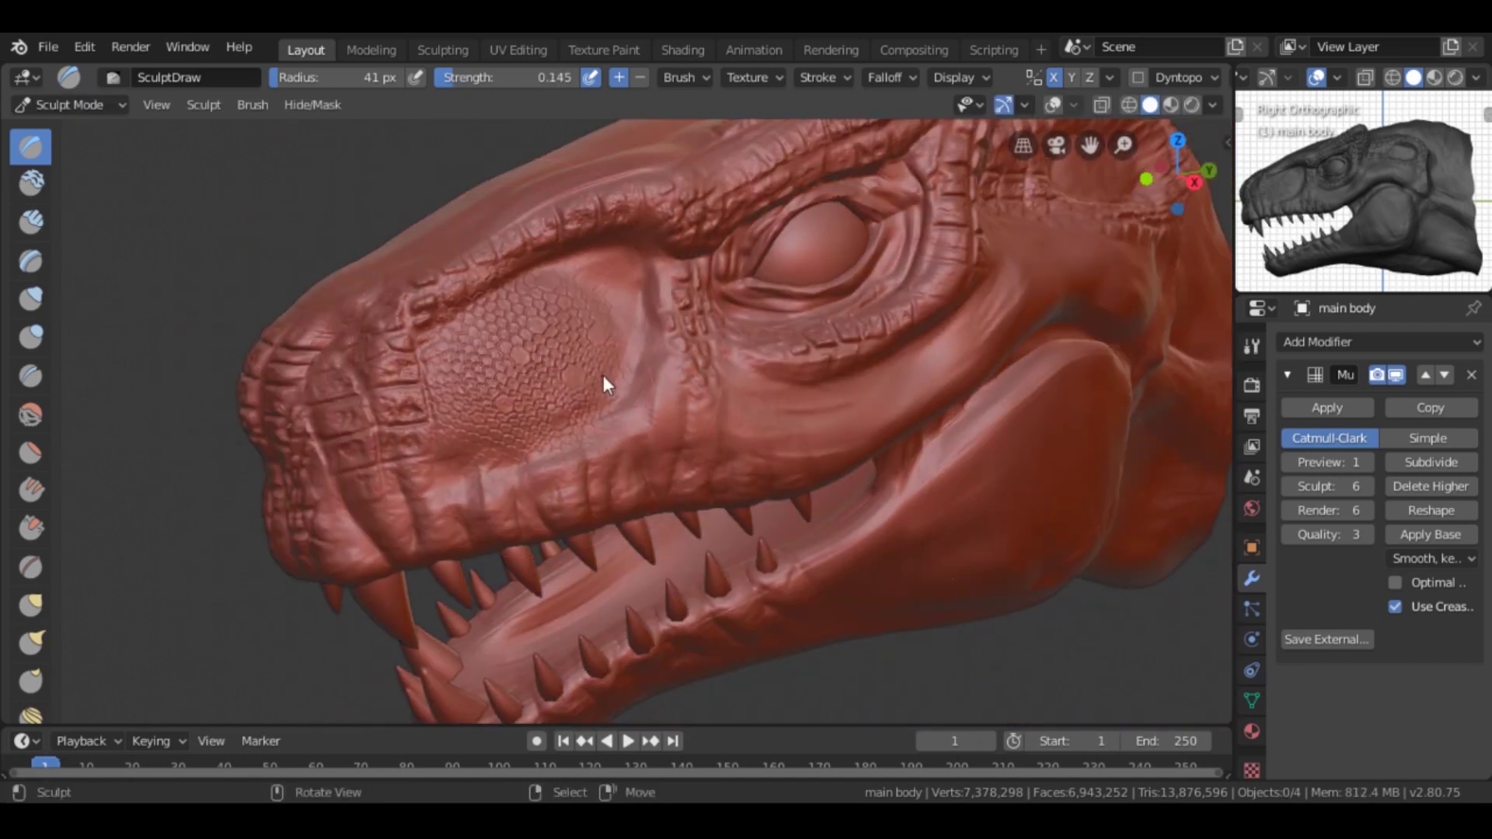
scroll(599, 361, "up", 3)
mouse_move(585, 329)
middle_mouse_down()
mouse_move(699, 359)
mouse_move(665, 331)
mouse_move(678, 463)
mouse_move(472, 306)
middle_mouse_up()
middle_click_drag(673, 317, 421, 389)
scroll(420, 390, "up", 4)
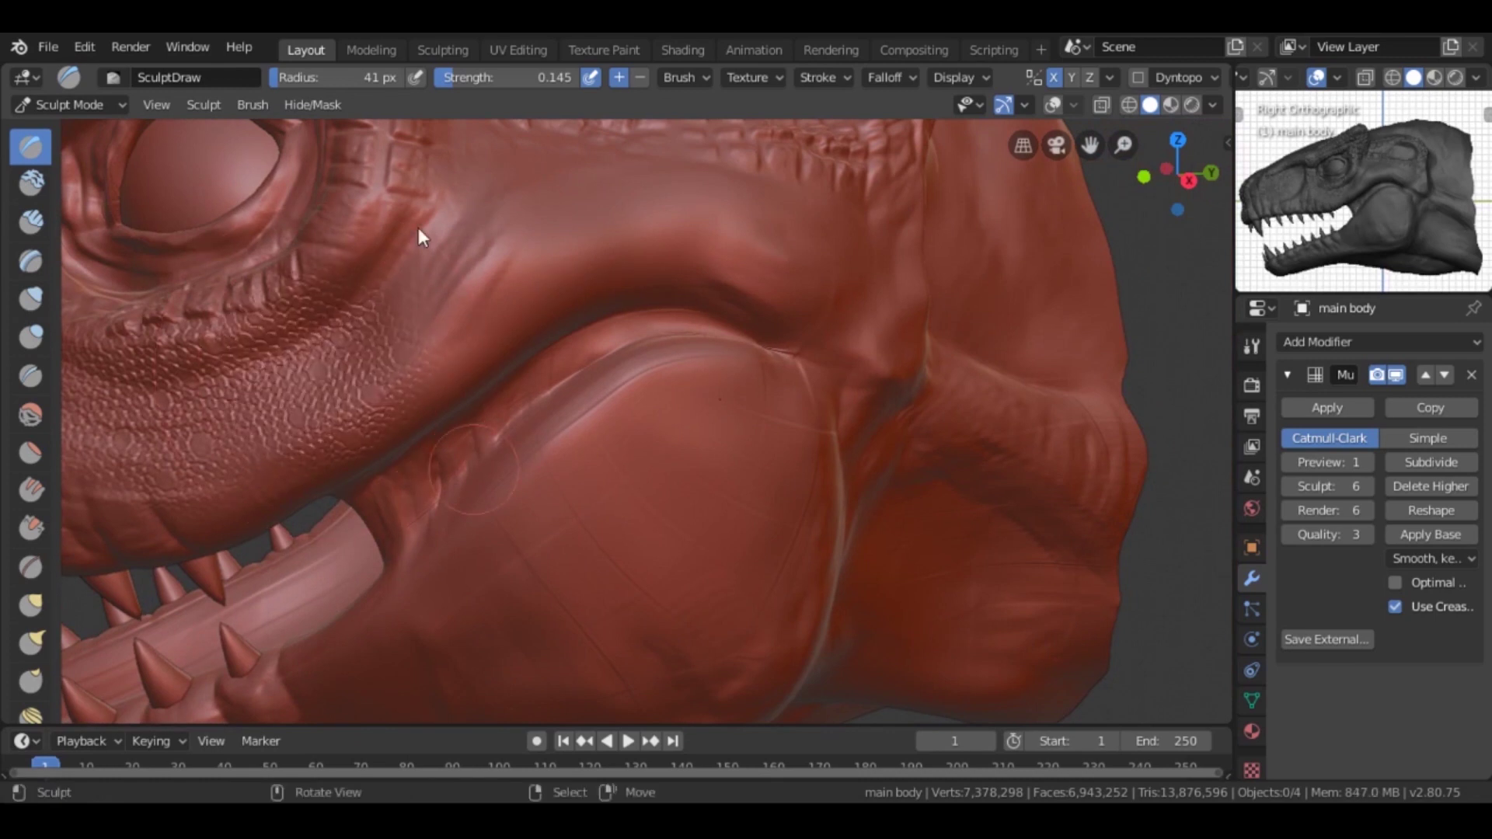
mouse_move(773, 311)
middle_mouse_down()
mouse_move(656, 390)
mouse_move(800, 326)
middle_mouse_up()
scroll(705, 187, "up", 5)
scroll(706, 188, "down", 5)
scroll(685, 238, "up", 4)
scroll(820, 409, "down", 5)
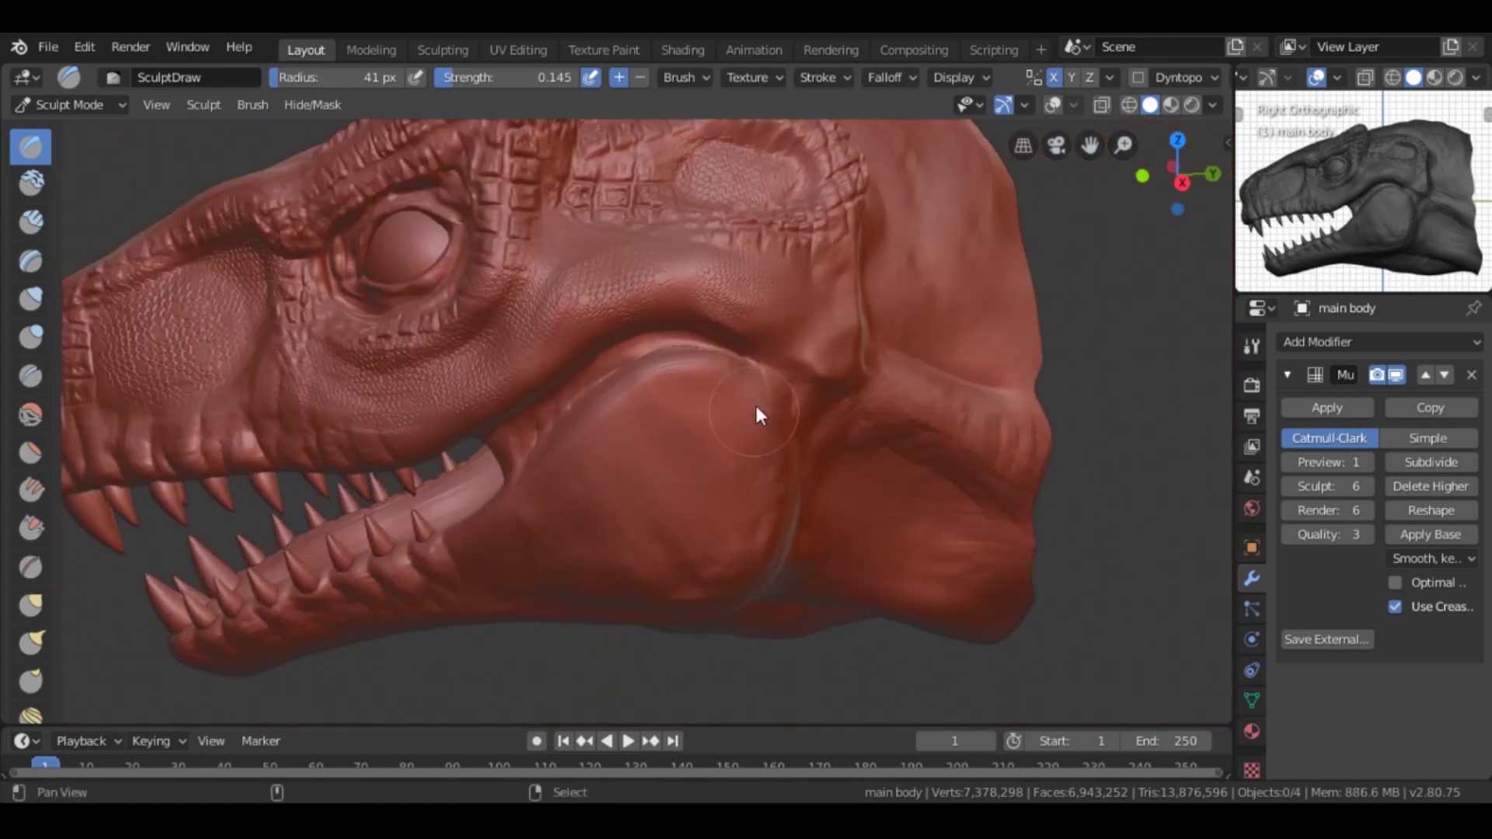
middle_click_drag(752, 405, 786, 540)
scroll(765, 450, "up", 2)
scroll(694, 570, "up", 2)
scroll(694, 577, "down", 3)
mouse_move(679, 505)
middle_mouse_down()
mouse_move(637, 364)
mouse_move(672, 345)
mouse_move(684, 462)
mouse_move(583, 335)
mouse_move(480, 338)
mouse_move(727, 513)
mouse_move(679, 517)
mouse_move(803, 446)
mouse_move(506, 571)
middle_mouse_up()
scroll(684, 462, "up", 3)
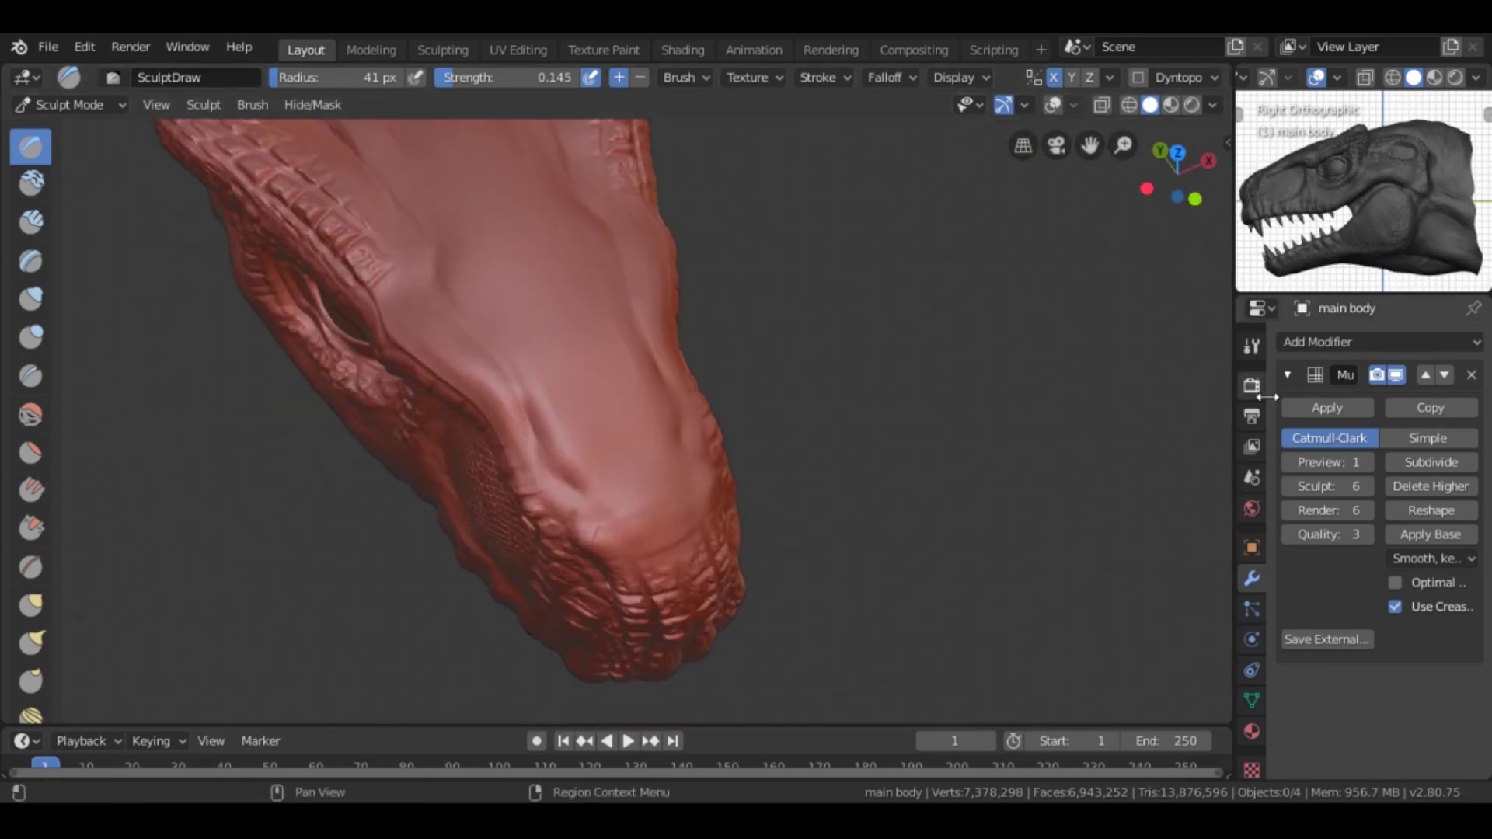
Step: Load the skin-4 lizard-skin image as the brush stencil
left_click(1251, 770)
left_click(1442, 643)
left_click(1013, 228)
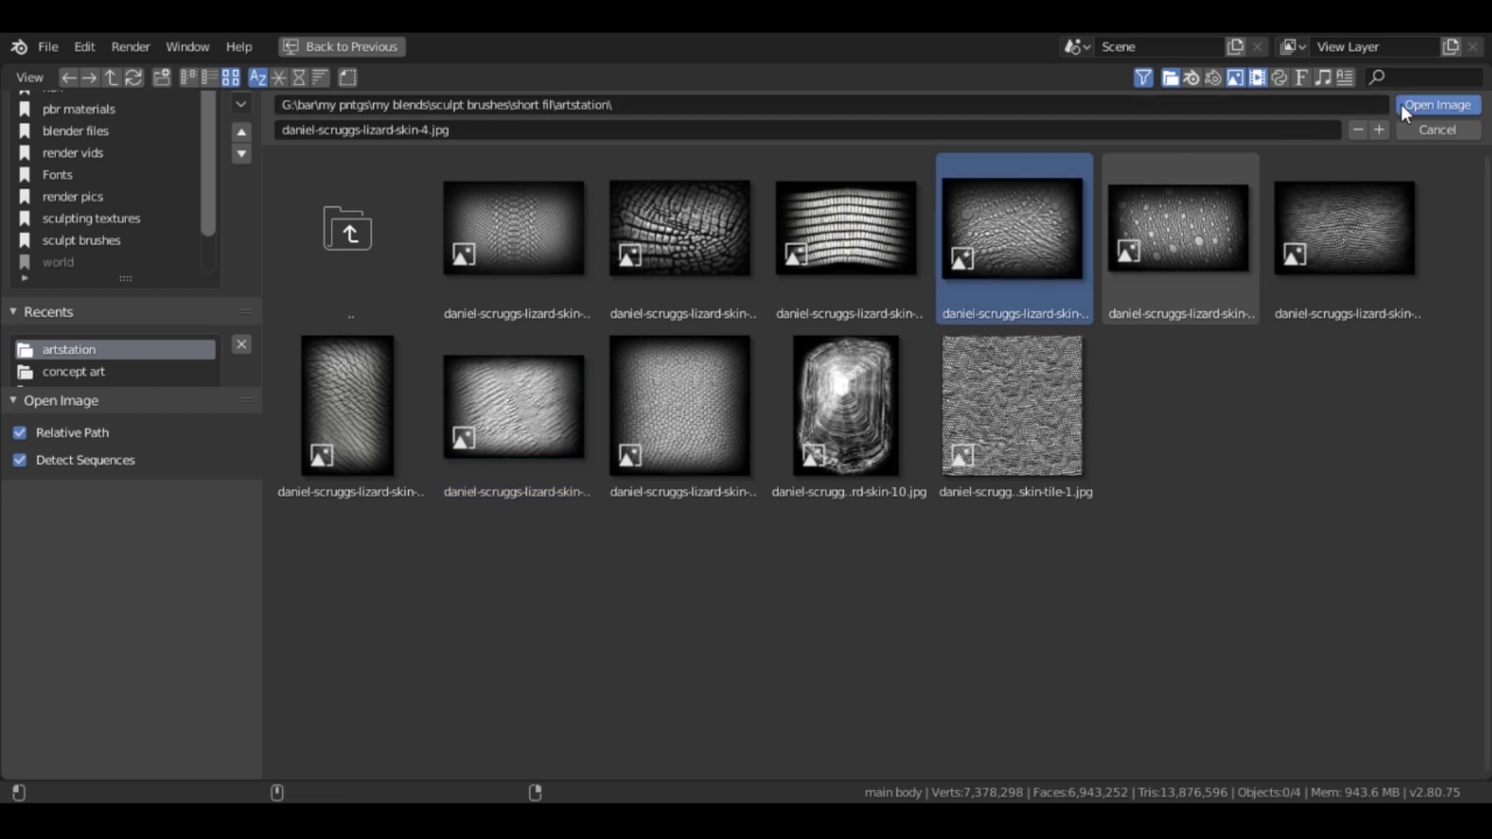
left_click(1437, 104)
Step: Turn off X symmetry, sculpt scales across the neck and throat, then browse images
middle_click_drag(755, 417, 656, 401)
left_click(1053, 77)
mouse_move(705, 274)
left_mouse_down()
mouse_move(666, 359)
mouse_move(749, 407)
mouse_move(612, 509)
mouse_move(675, 712)
left_mouse_up()
mouse_move(675, 711)
middle_mouse_down()
mouse_move(698, 396)
mouse_move(662, 419)
mouse_move(779, 480)
mouse_move(661, 393)
middle_mouse_up()
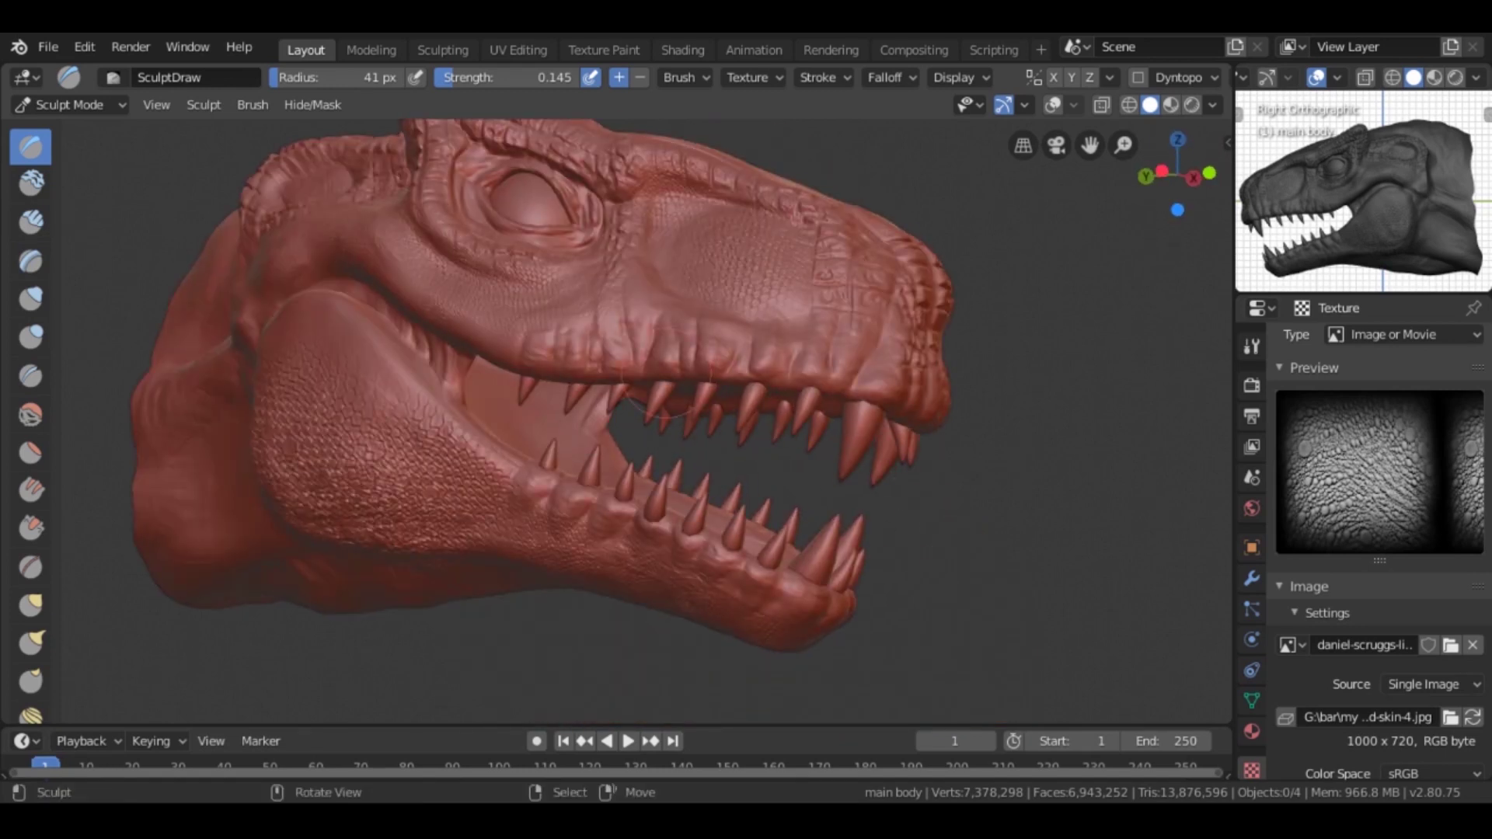
mouse_move(661, 400)
middle_mouse_down()
mouse_move(583, 384)
mouse_move(534, 470)
middle_mouse_up()
mouse_move(540, 675)
middle_mouse_down("ctrl")
mouse_move(590, 509)
mouse_move(486, 454)
mouse_move(435, 504)
mouse_move(474, 537)
mouse_move(432, 432)
mouse_move(494, 401)
mouse_move(786, 439)
mouse_move(774, 339)
mouse_move(549, 517)
mouse_move(910, 347)
mouse_move(875, 443)
mouse_move(957, 503)
mouse_move(930, 439)
mouse_move(1022, 489)
mouse_move(909, 251)
mouse_move(605, 441)
middle_mouse_up("ctrl")
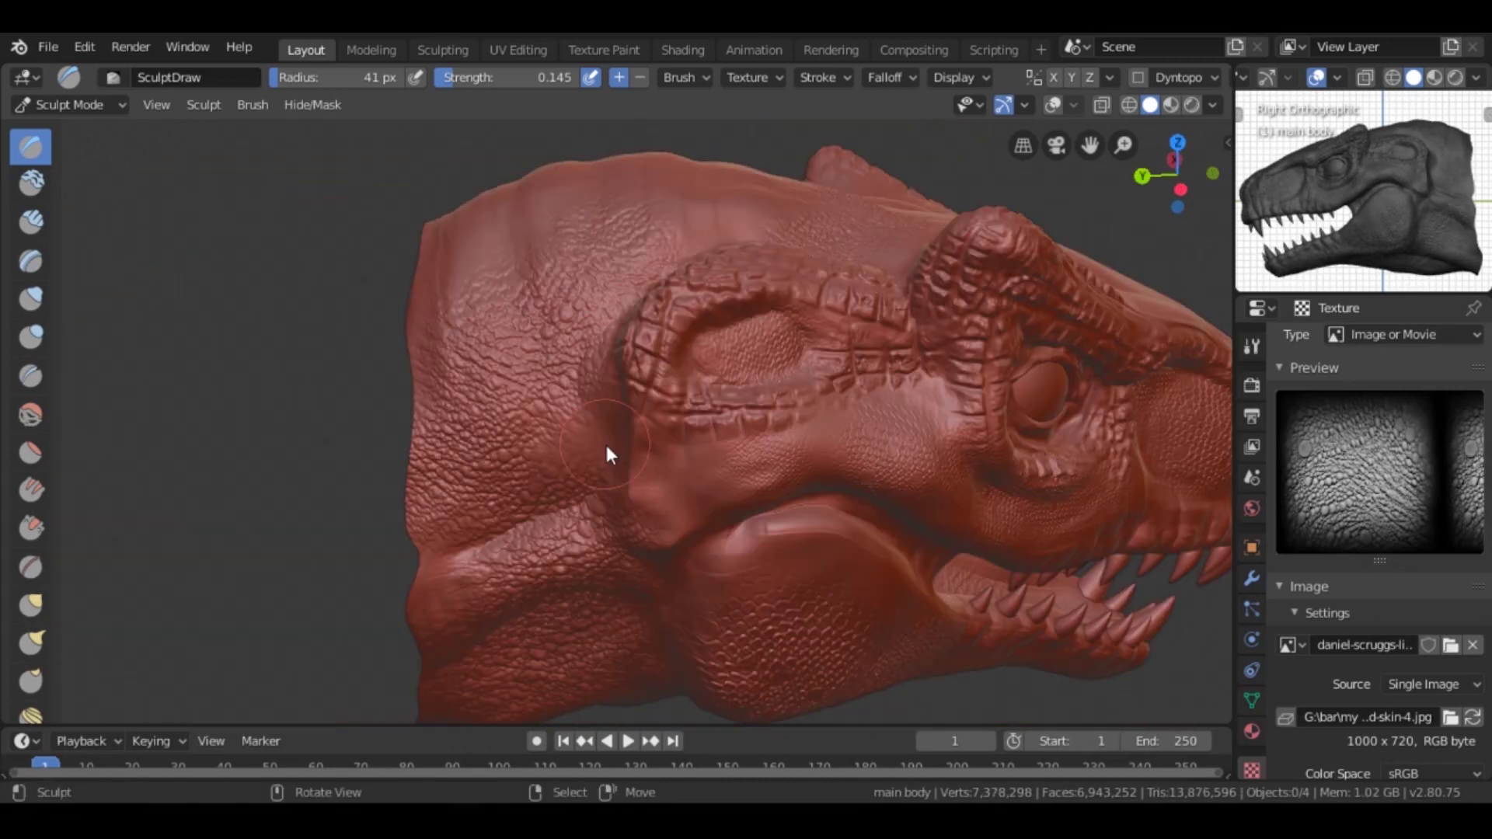
mouse_move(667, 551)
middle_mouse_down()
mouse_move(929, 327)
mouse_move(503, 610)
mouse_move(337, 467)
mouse_move(782, 488)
middle_mouse_up()
left_click(1450, 644)
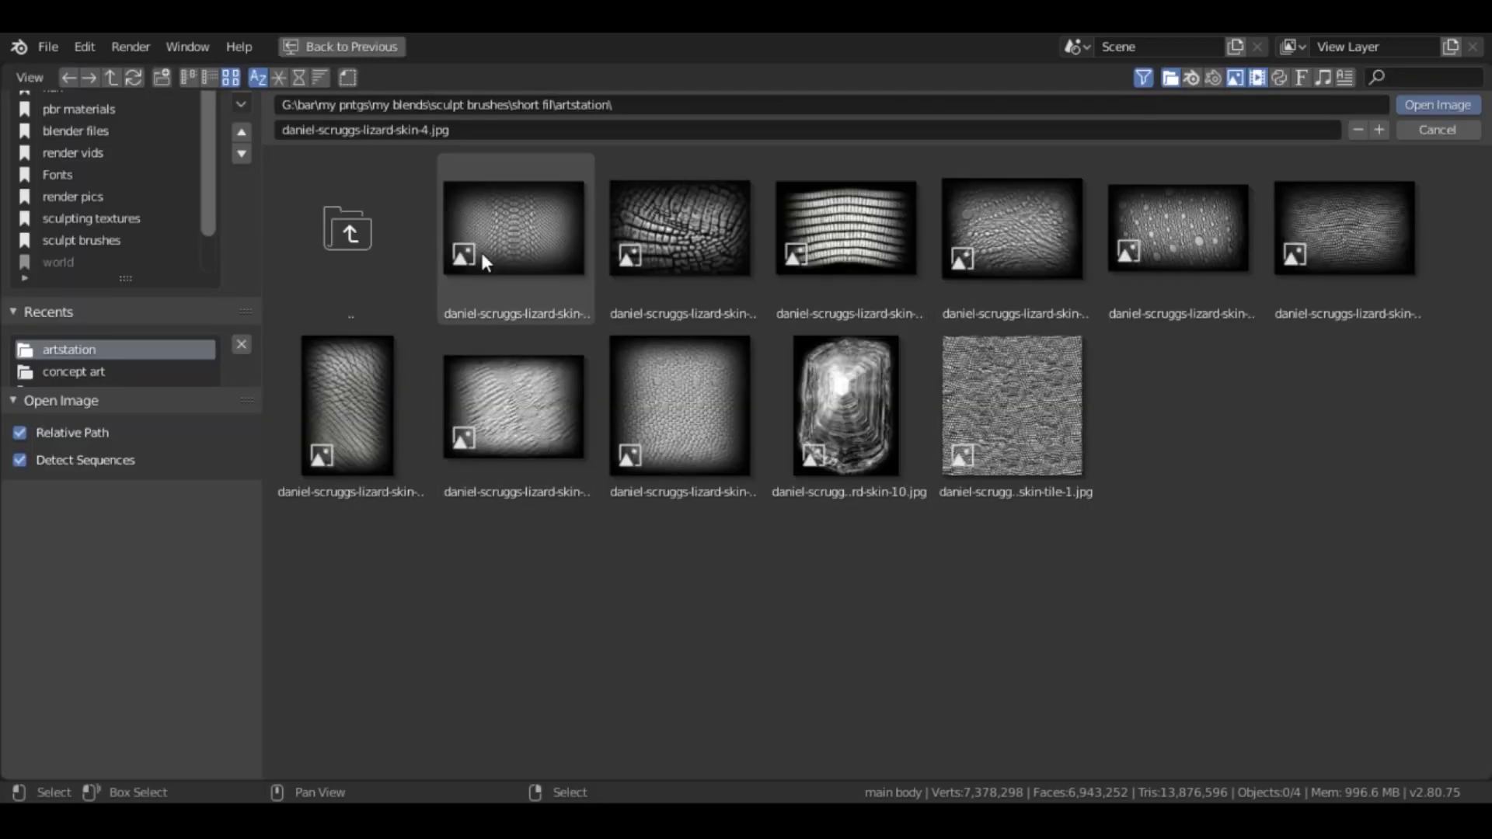
Step: Load another lizard-skin texture and sculpt scales over the upper and lower snout
double_click(694, 299)
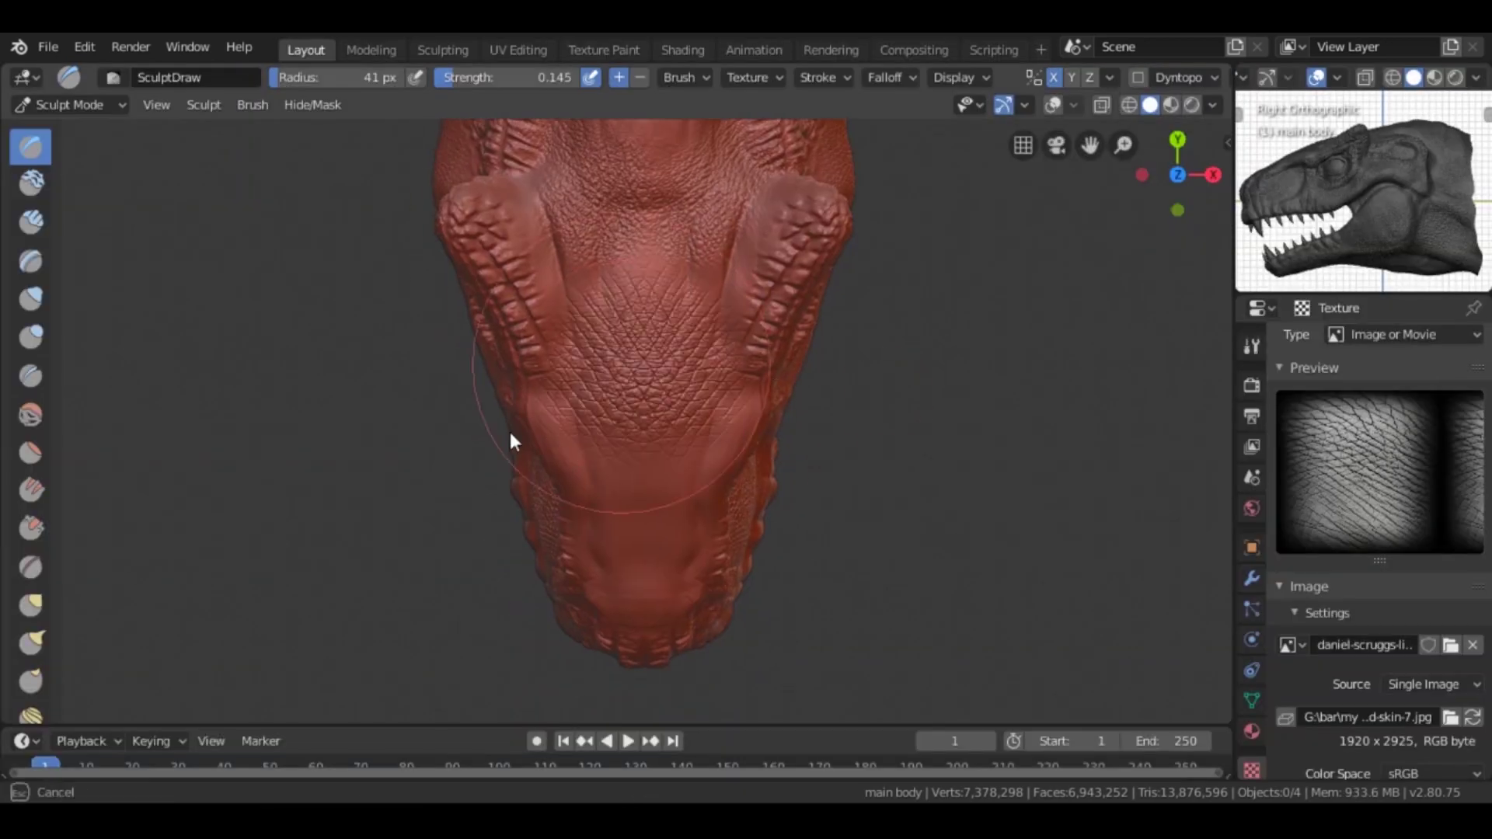
mouse_move(538, 400)
middle_mouse_down()
mouse_move(724, 336)
mouse_move(713, 324)
middle_mouse_up()
mouse_move(712, 323)
left_mouse_down()
mouse_move(841, 256)
mouse_move(846, 213)
left_mouse_up()
key("ctrl+z")
key("ctrl+z")
mouse_move(660, 288)
left_mouse_down()
mouse_move(708, 409)
mouse_move(837, 236)
mouse_move(783, 234)
left_mouse_up()
middle_click_drag(783, 233, 672, 304)
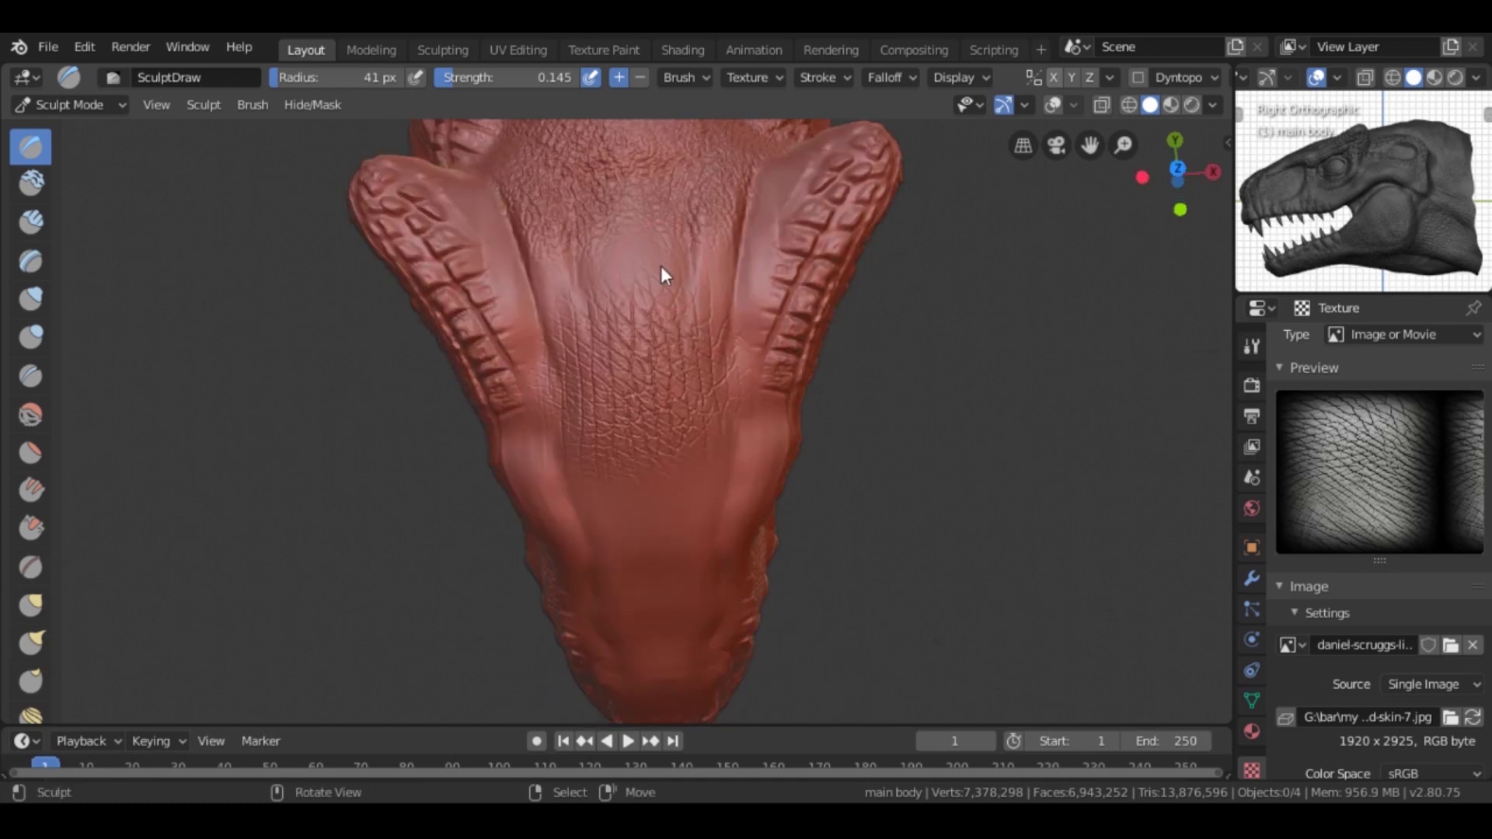
mouse_move(751, 178)
middle_mouse_down()
mouse_move(480, 336)
mouse_move(869, 288)
mouse_move(776, 243)
mouse_move(782, 327)
mouse_move(684, 416)
middle_mouse_up()
mouse_move(684, 417)
left_mouse_down()
mouse_move(743, 356)
mouse_move(817, 503)
mouse_move(816, 436)
left_mouse_up()
middle_click_drag(816, 438, 826, 543)
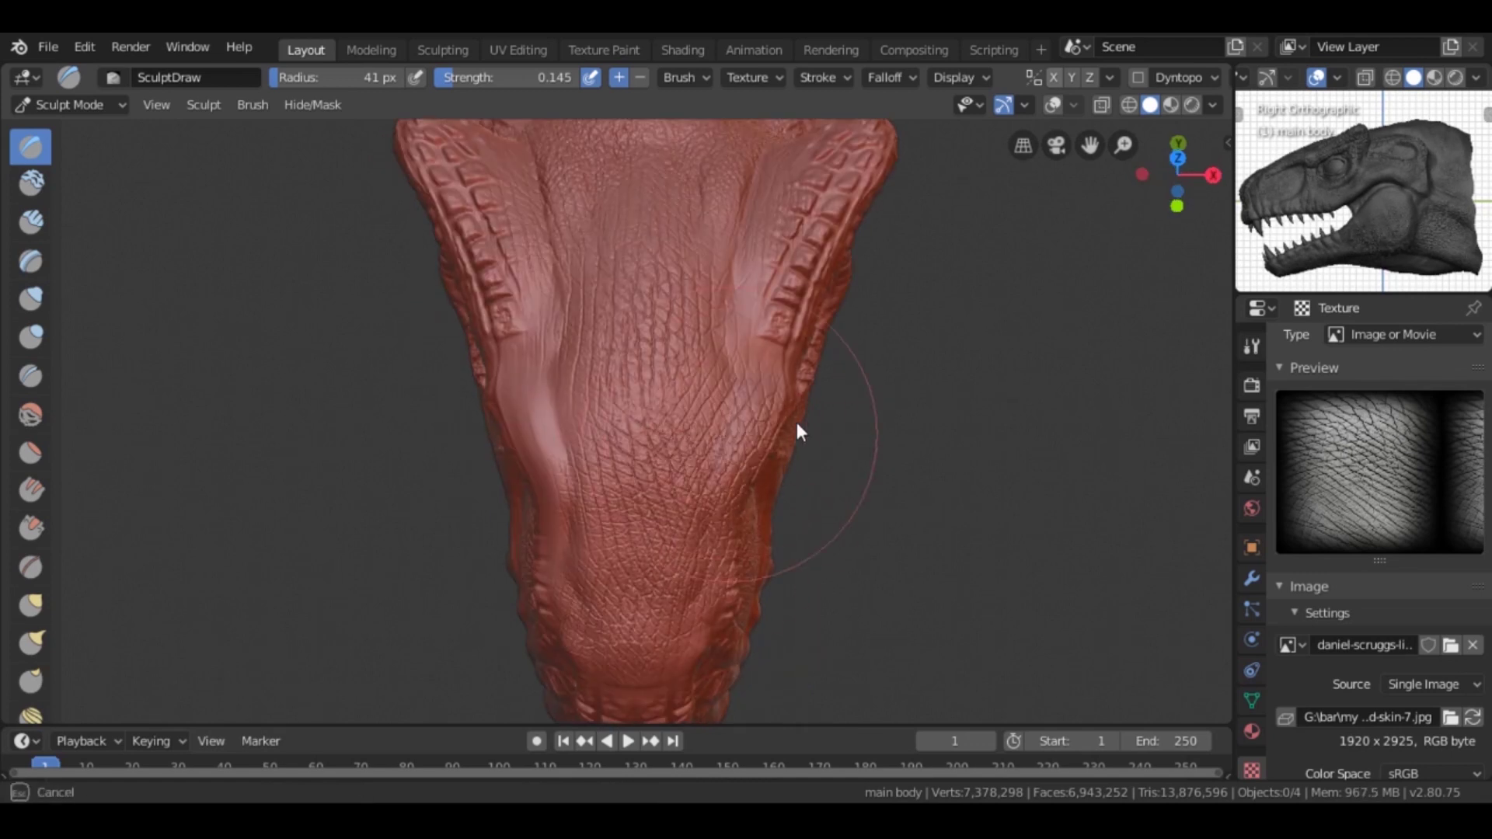
mouse_move(551, 486)
middle_mouse_down()
mouse_move(643, 551)
mouse_move(703, 410)
middle_mouse_up()
Step: Try the Crease brush at 0.524 strength, then return to the standard Draw brush
key("shift+c")
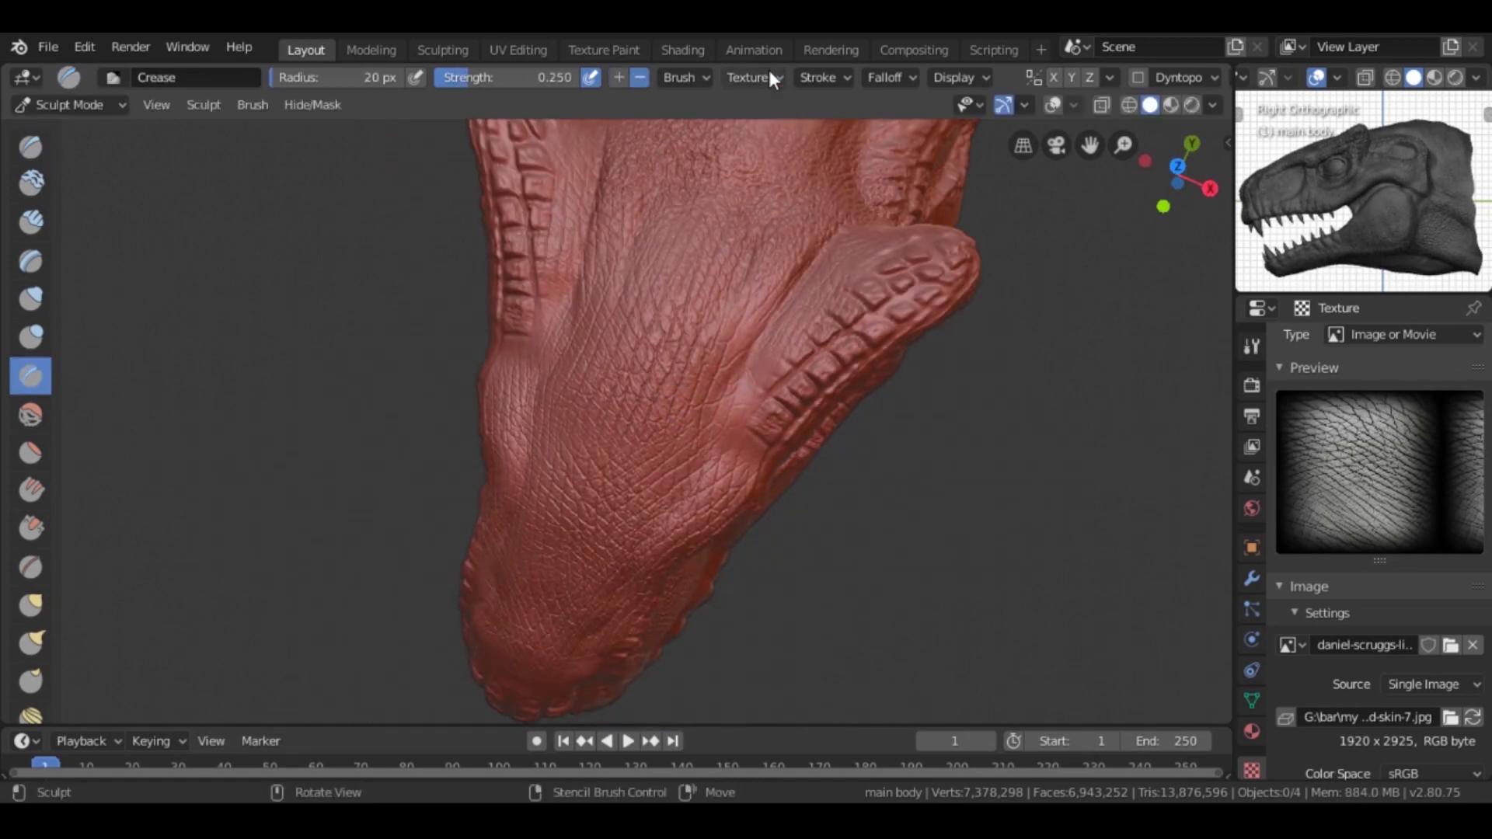
left_click(768, 73)
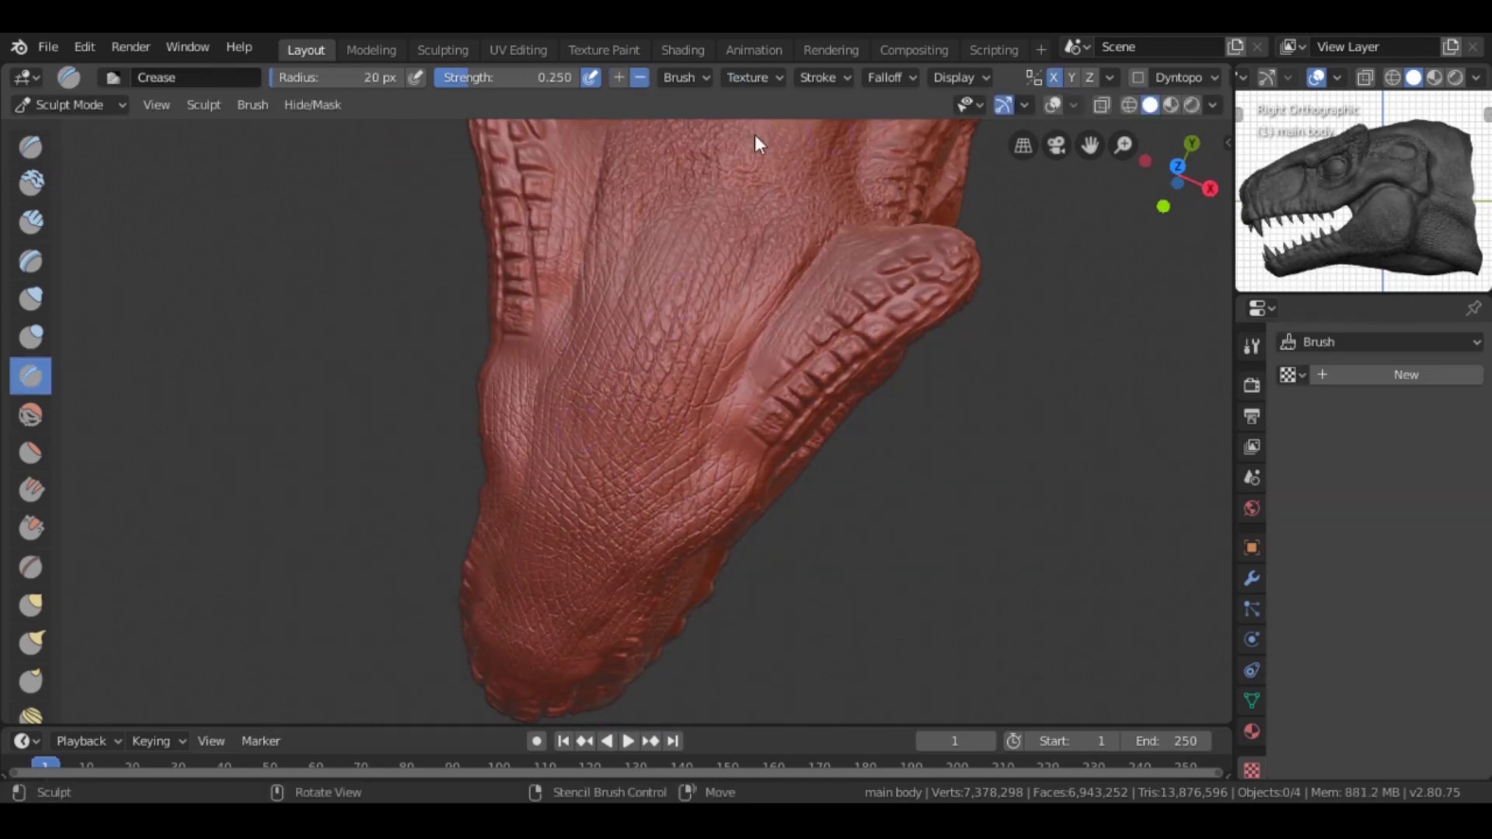
key("shift+f")
left_click(698, 464)
mouse_move(698, 463)
middle_mouse_down()
mouse_move(702, 354)
mouse_move(709, 477)
mouse_move(678, 543)
mouse_move(739, 421)
mouse_move(856, 416)
mouse_move(522, 381)
mouse_move(827, 460)
mouse_move(726, 433)
mouse_move(696, 443)
middle_mouse_up()
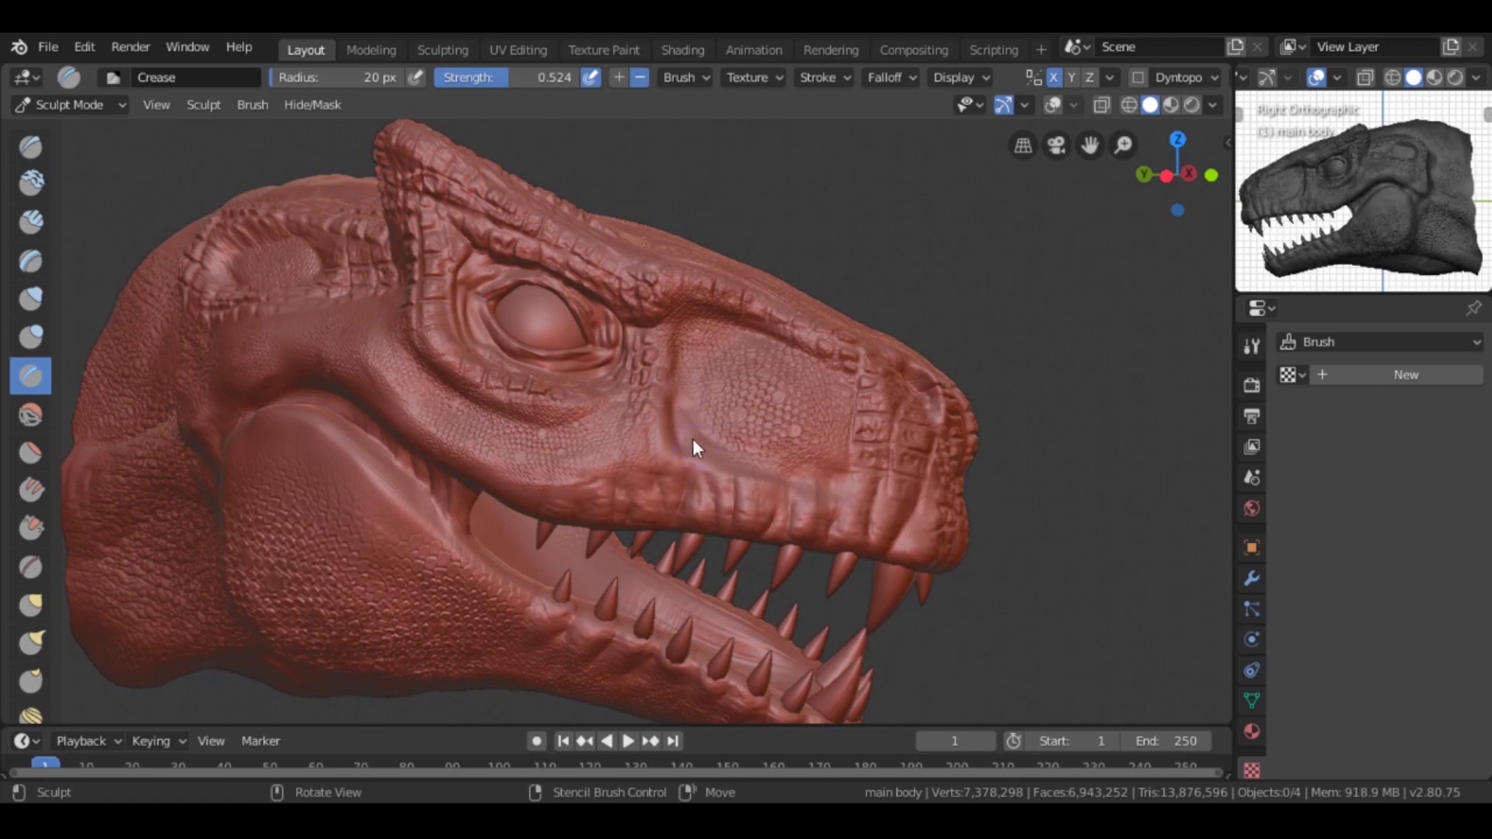
scroll(551, 376, "up", 4)
key("KP_3")
scroll(547, 395, "down", 3)
Step: Create a new brush texture and load dinoskin2alpha.jpg into it
key("x")
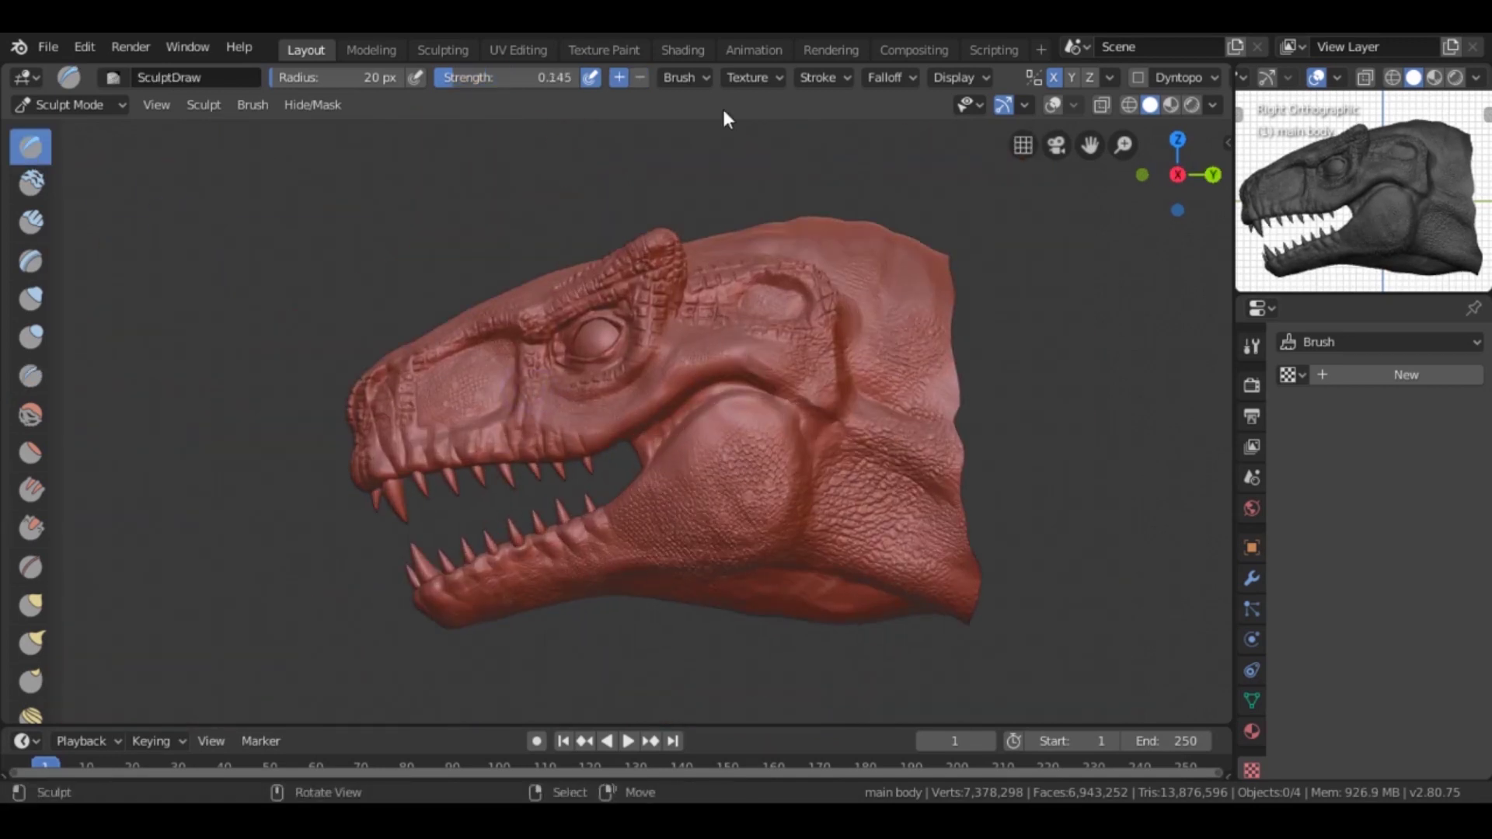
left_click(1338, 376)
left_click(1433, 714)
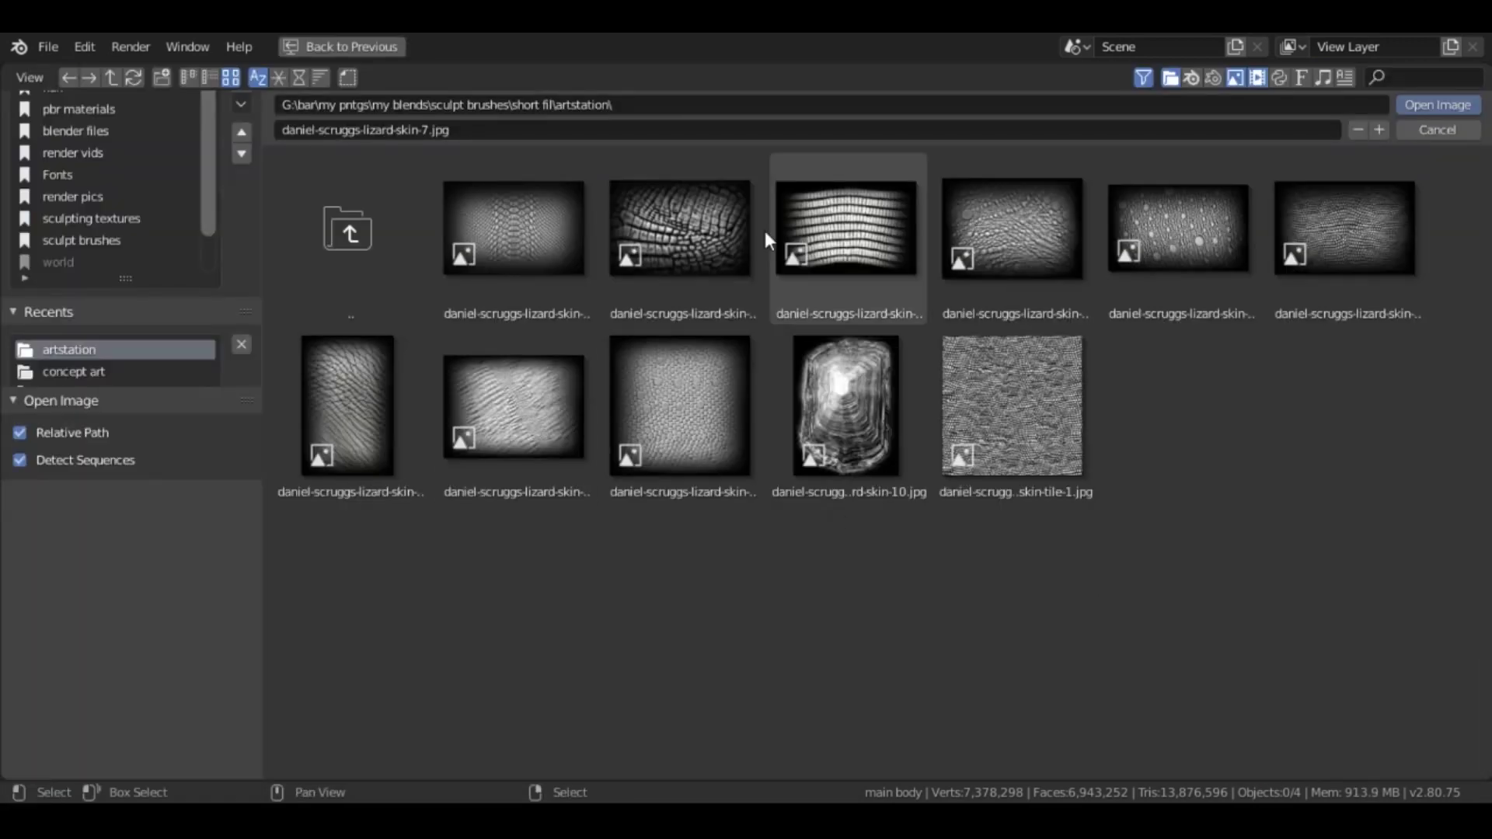
left_click(349, 233)
left_click(845, 230)
left_click(348, 230)
left_click(1179, 233)
left_click(1428, 103)
scroll(758, 477, "up", 4)
scroll(694, 492, "up", 2)
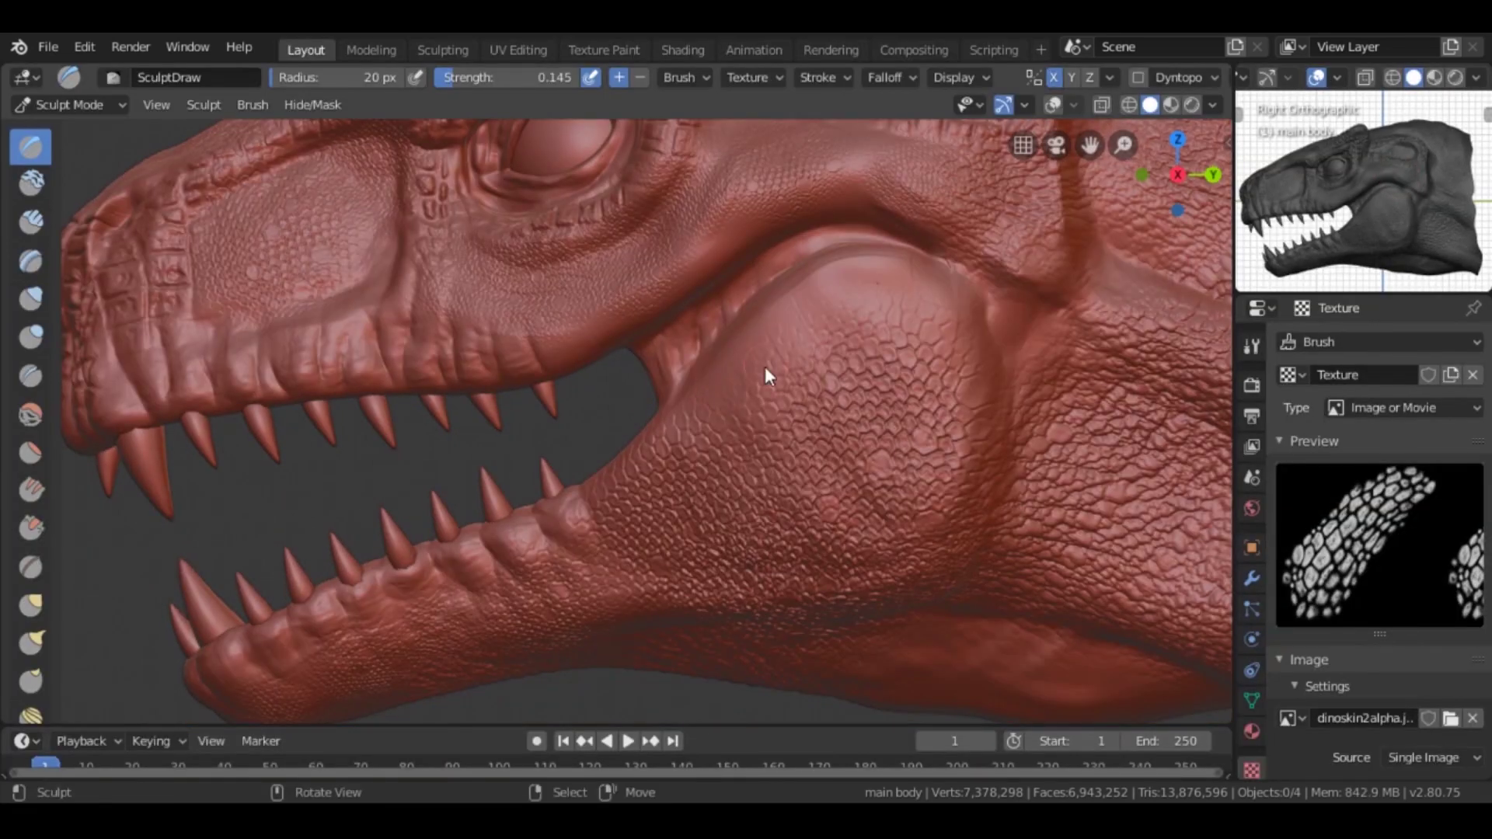
scroll(816, 237, "down", 2)
Step: Swap the texture image to alpha4.psd and stamp large scales on the upper cheek
left_click(1450, 718)
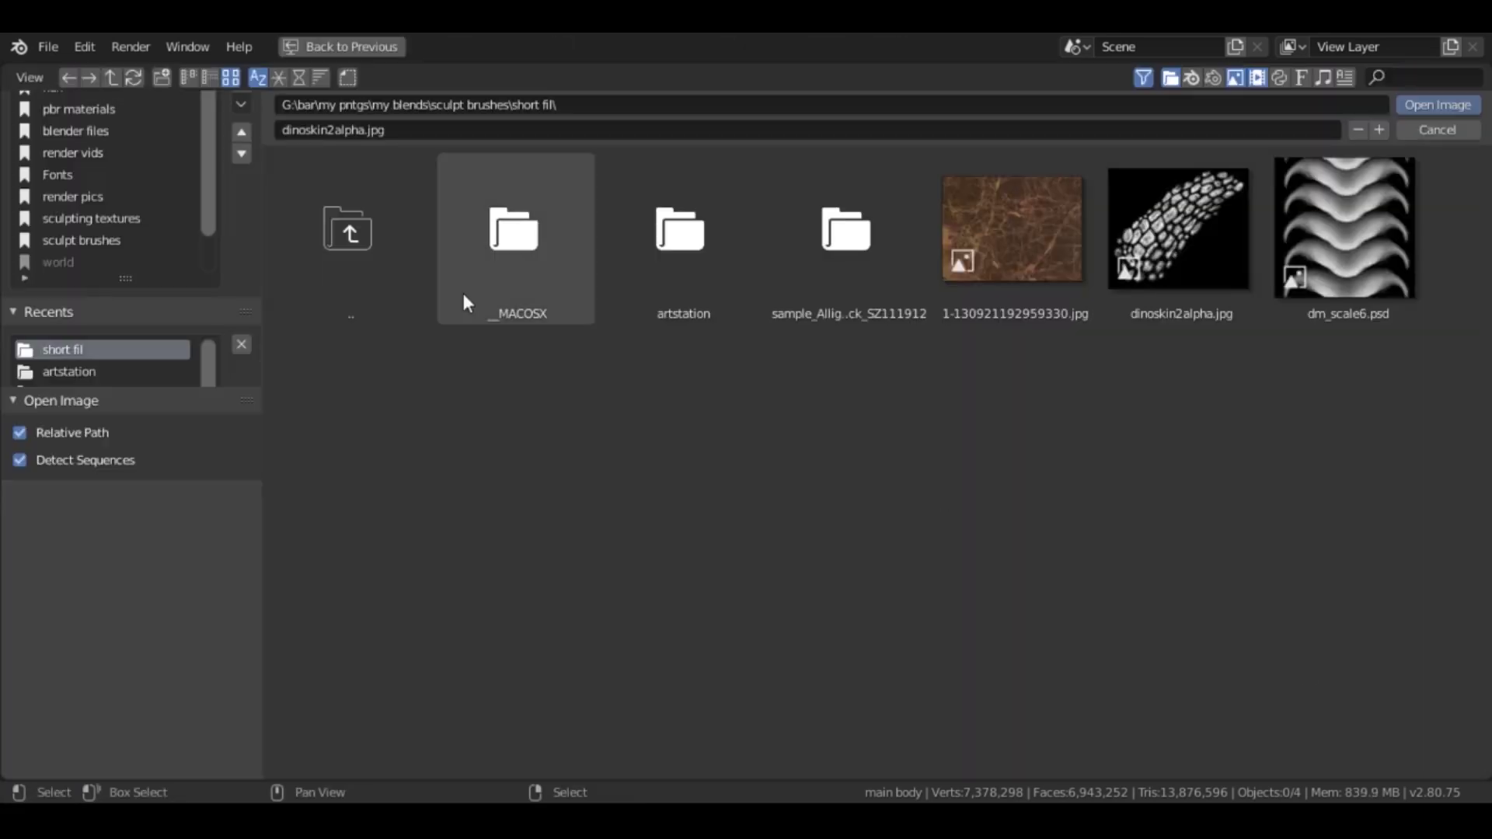
left_click(348, 226)
scroll(1489, 326, "down", 5)
left_click(346, 334)
left_click(1438, 104)
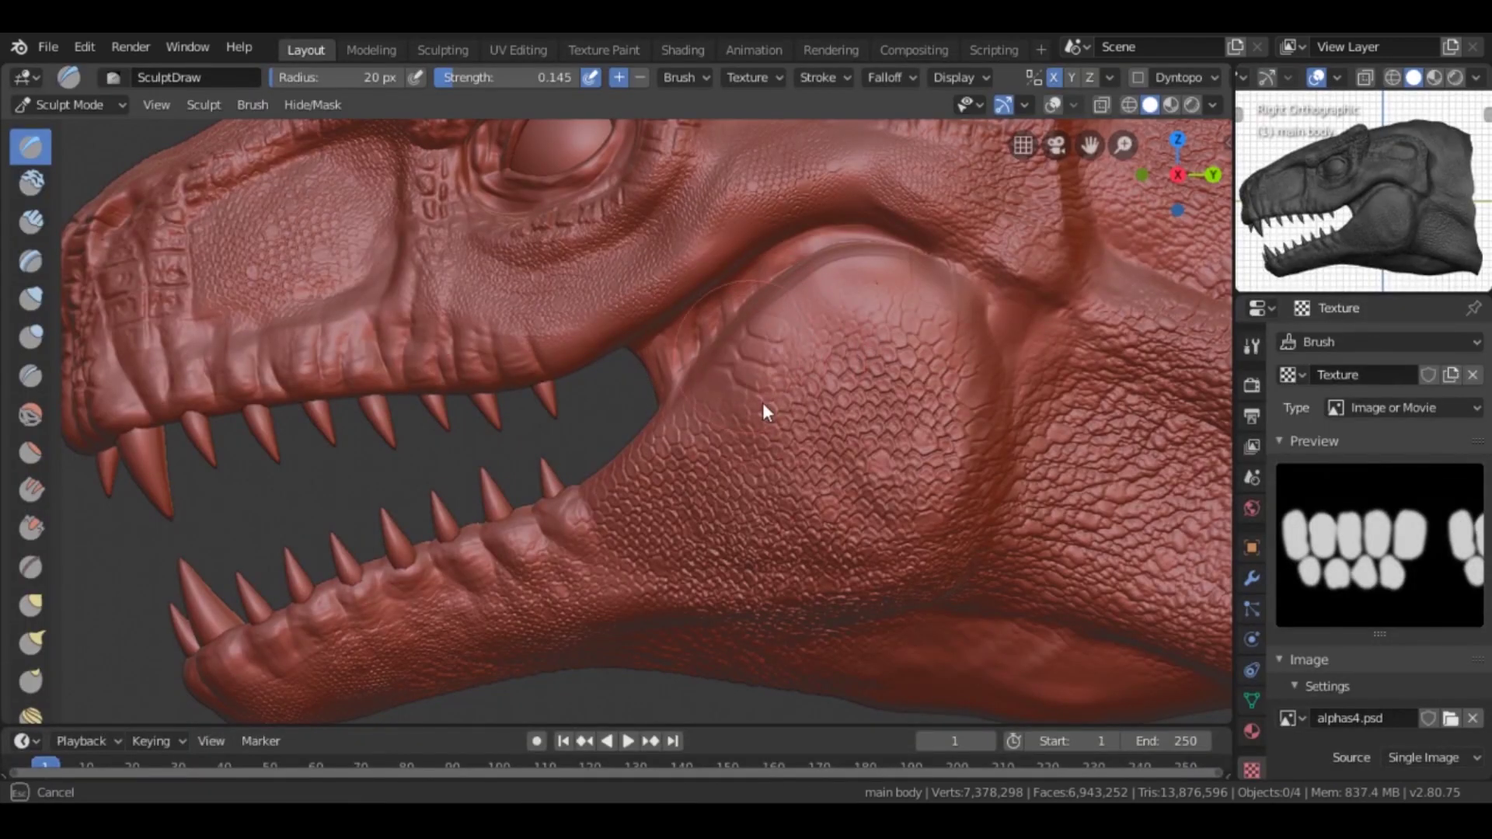
mouse_move(800, 427)
left_mouse_down()
mouse_move(862, 368)
mouse_move(652, 428)
left_mouse_up()
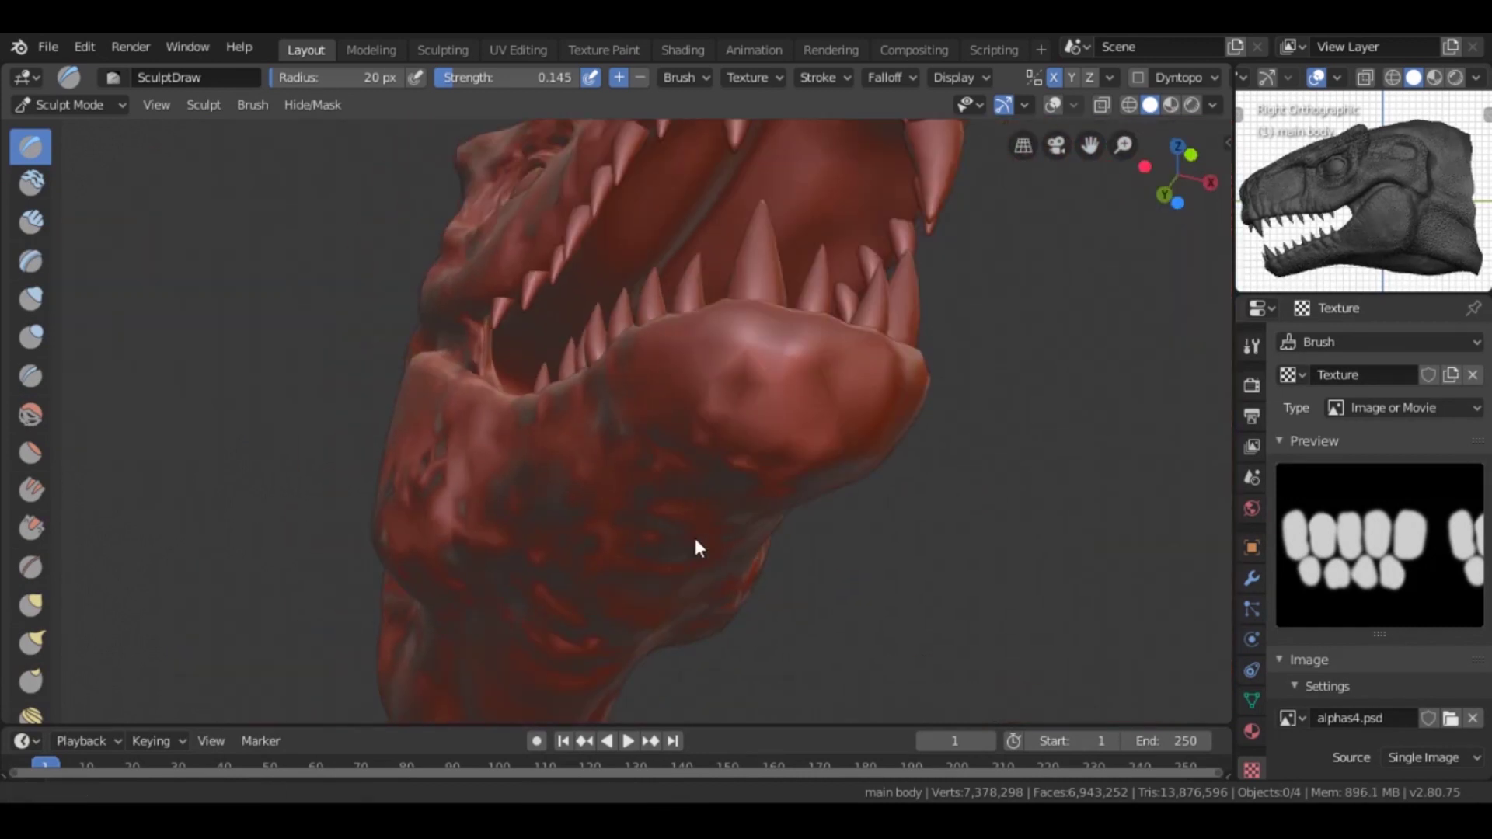
Step: Set brush strength to about 0.236 and sculpt scale detail along the jaw crease
middle_click_drag(269, 655, 687, 487)
key("shift+f")
left_click(601, 377)
mouse_move(601, 376)
middle_mouse_down()
mouse_move(578, 437)
mouse_move(438, 488)
mouse_move(419, 583)
mouse_move(343, 585)
middle_mouse_up()
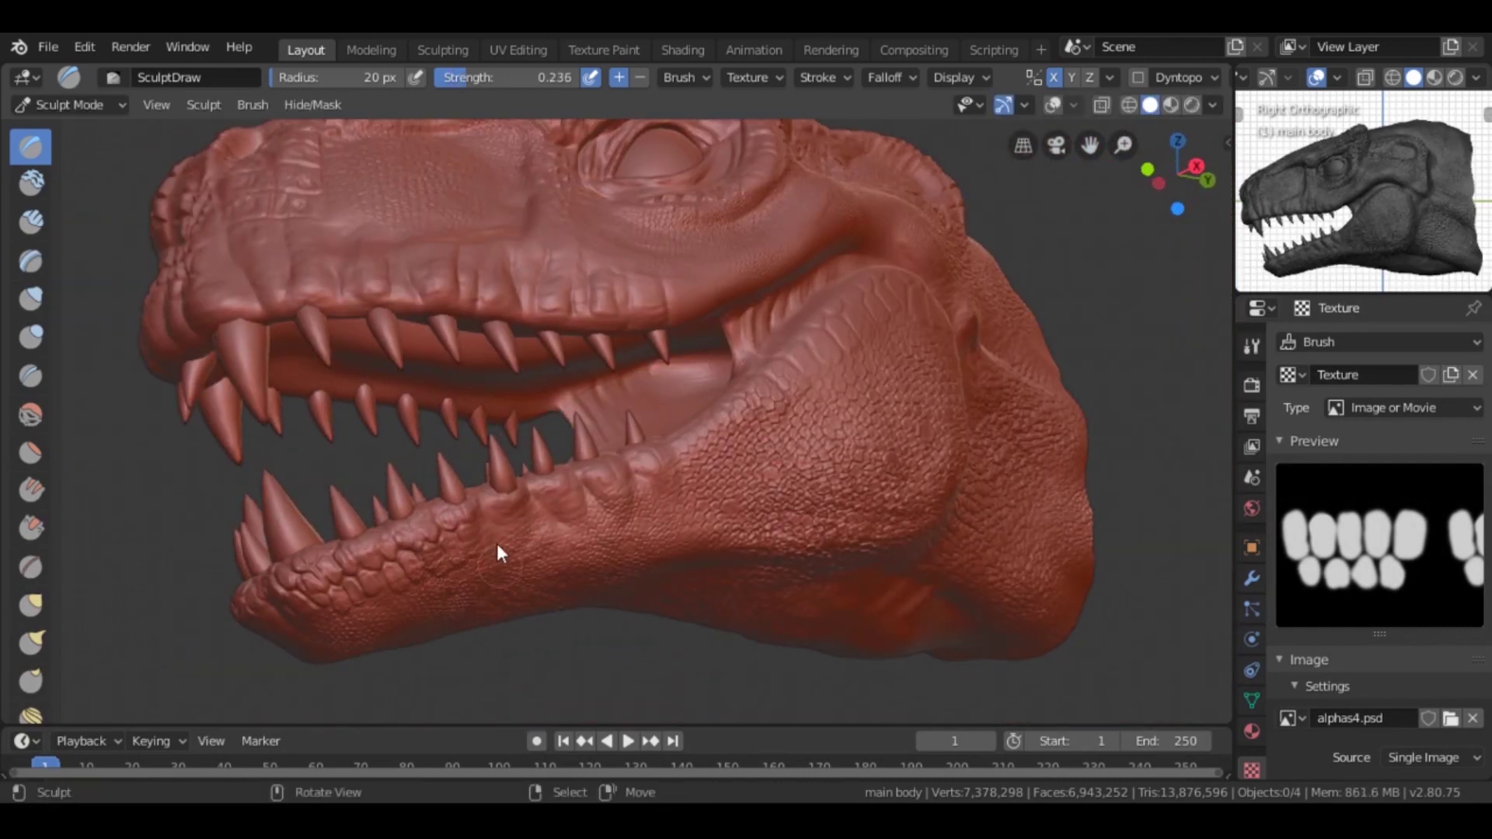
middle_click_drag(494, 572, 506, 541)
middle_click_drag(630, 537, 649, 533)
scroll(650, 533, "up", 2)
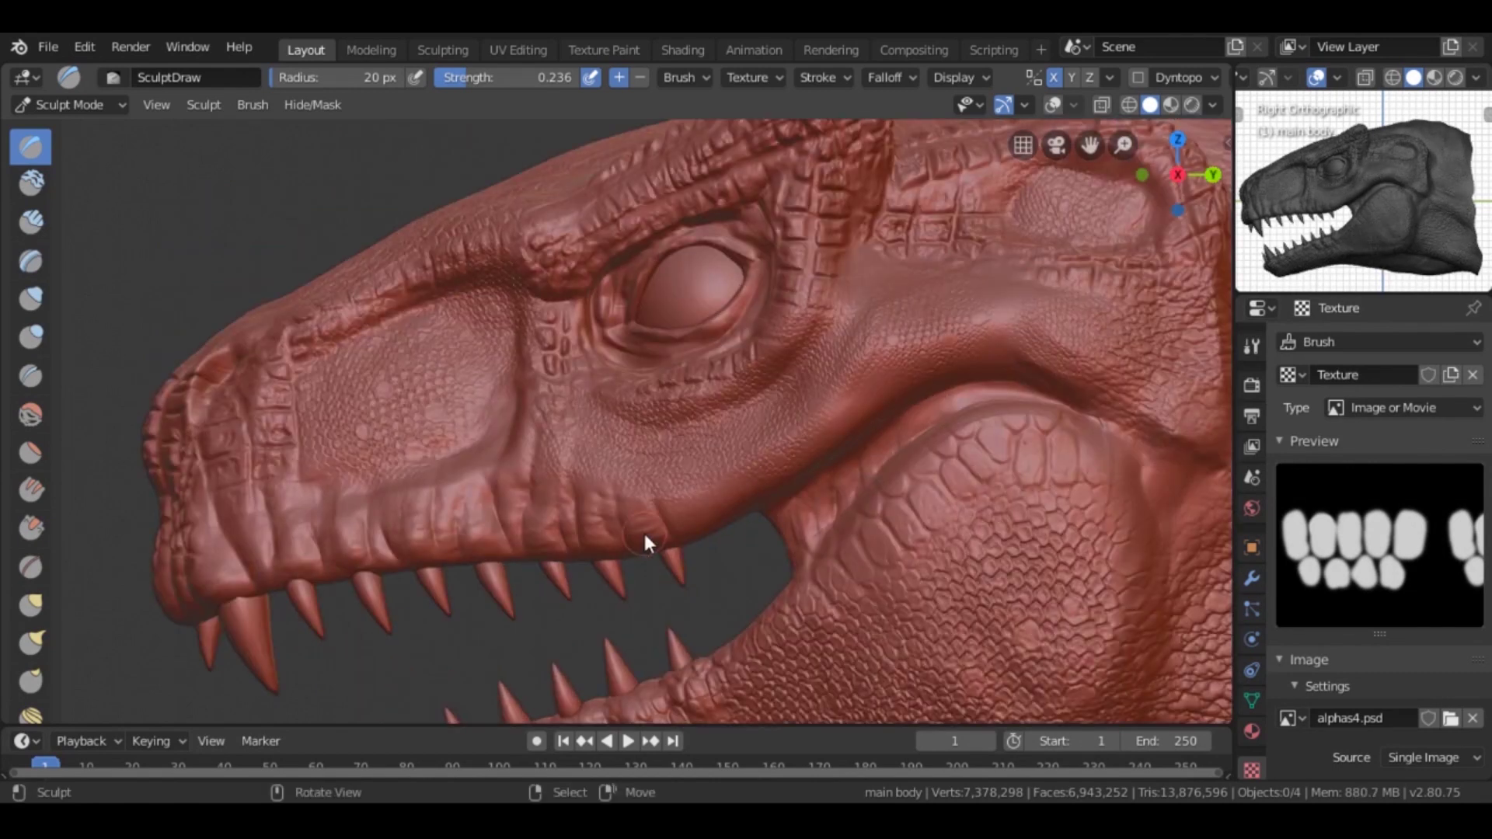
mouse_move(660, 512)
middle_mouse_down()
mouse_move(606, 472)
mouse_move(534, 564)
mouse_move(573, 520)
mouse_move(719, 476)
mouse_move(773, 444)
middle_mouse_up()
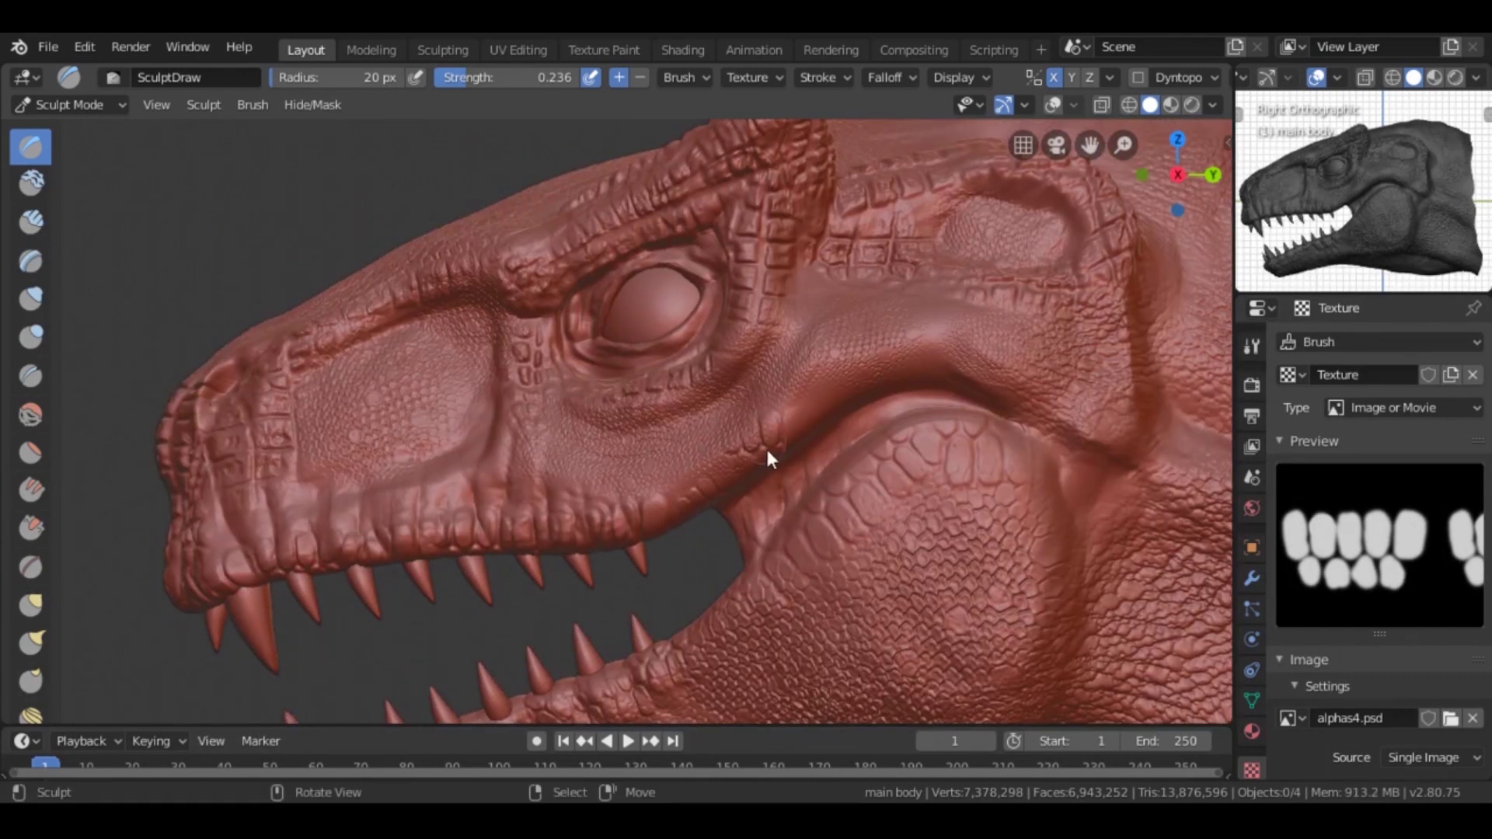
left_click_drag(916, 386, 1045, 401)
mouse_move(1131, 376)
middle_mouse_down("shift")
mouse_move(1005, 344)
mouse_move(606, 298)
middle_mouse_up("shift")
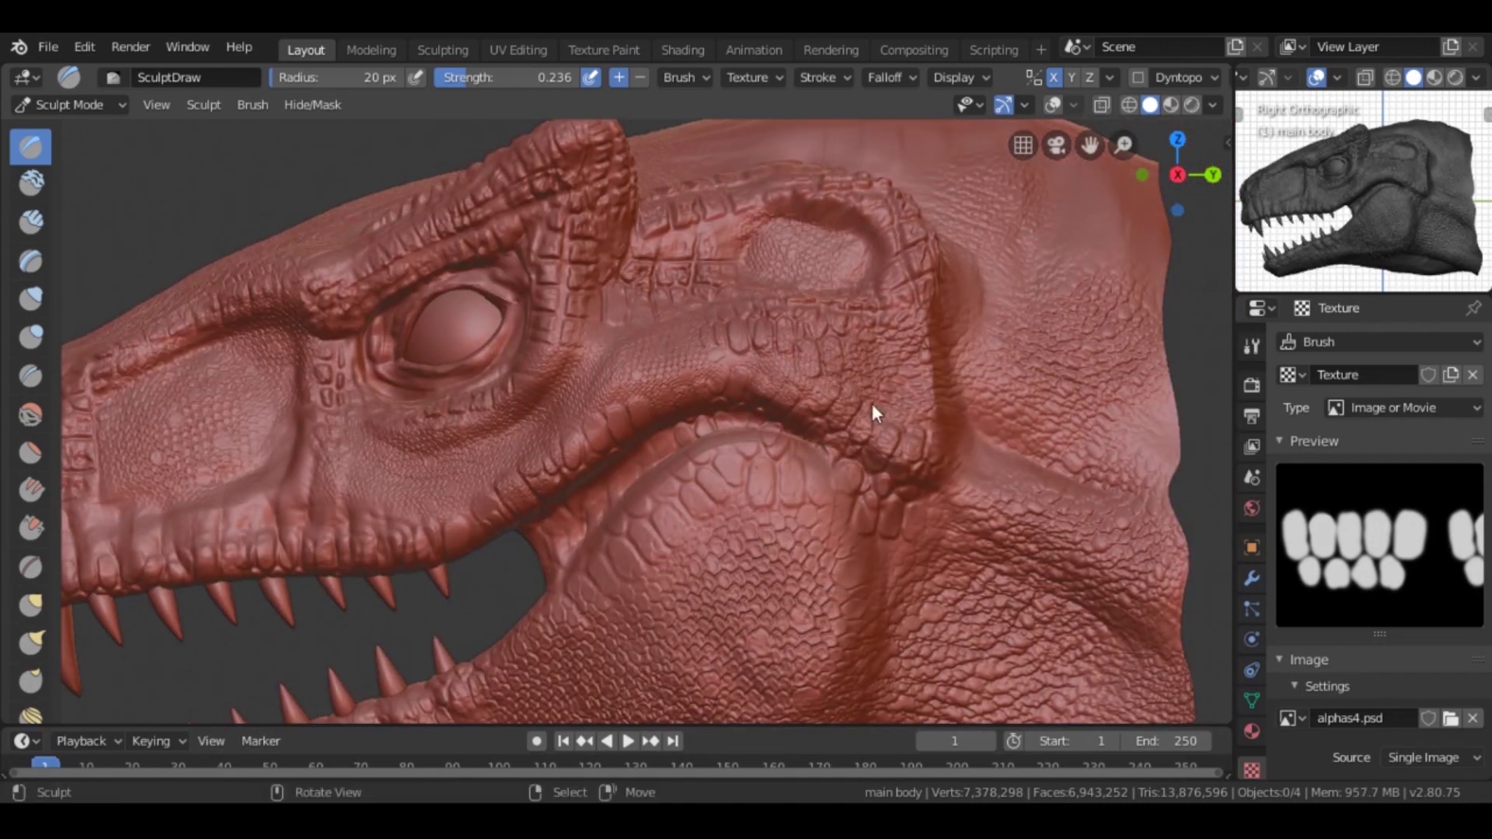
scroll(872, 404, "down", 8)
mouse_move(836, 500)
middle_mouse_down()
mouse_move(813, 442)
mouse_move(1020, 448)
middle_mouse_up()
scroll(1020, 449, "down", 2)
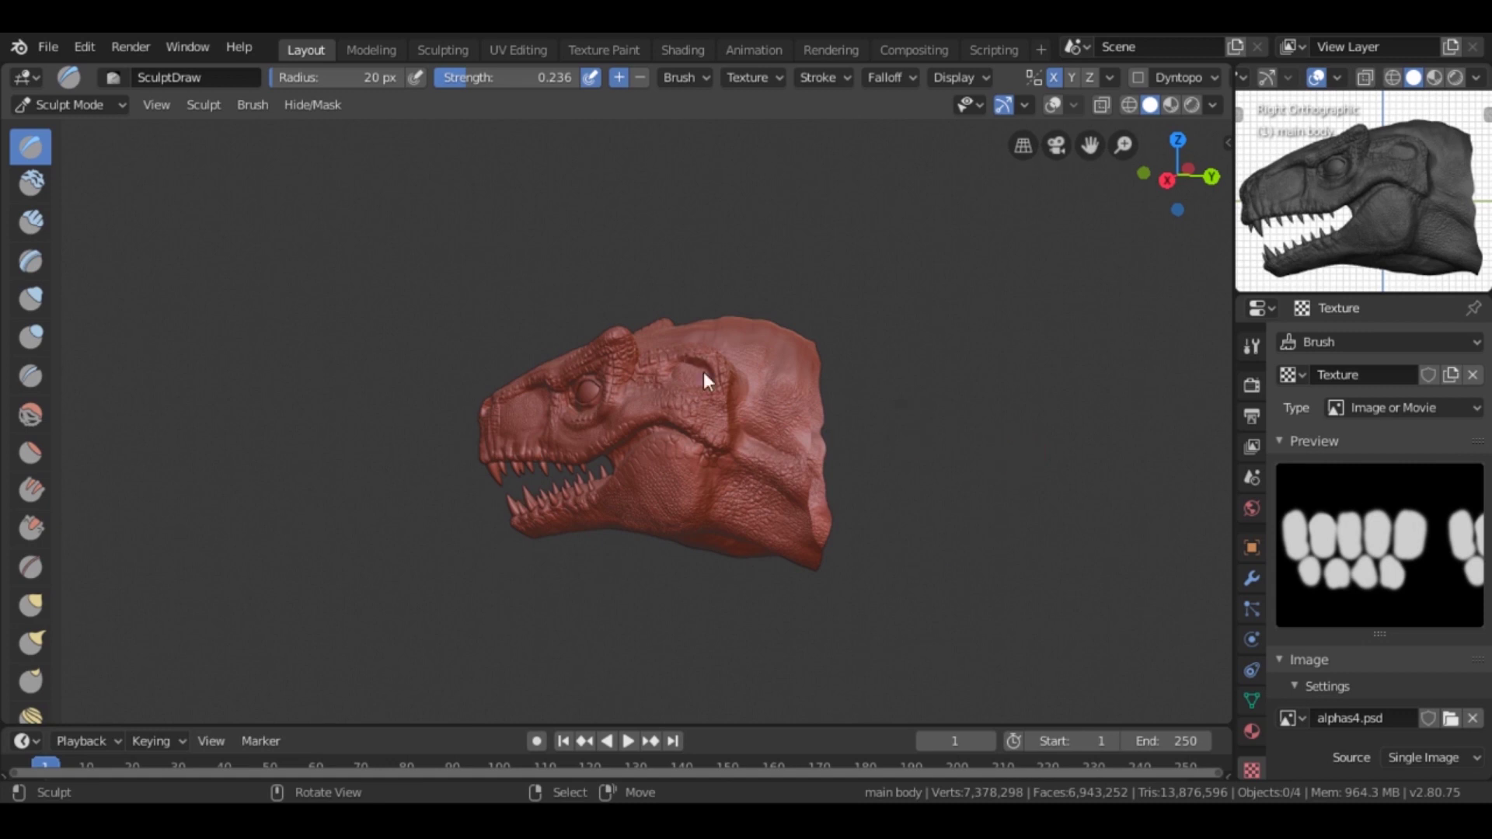
middle_click_drag(704, 380, 932, 434)
Step: Stroke scale detail onto the eye rim from a right-side view, then browse brush images
left_click(1251, 578)
mouse_move(854, 397)
middle_mouse_down()
mouse_move(1045, 419)
mouse_move(586, 409)
middle_mouse_up()
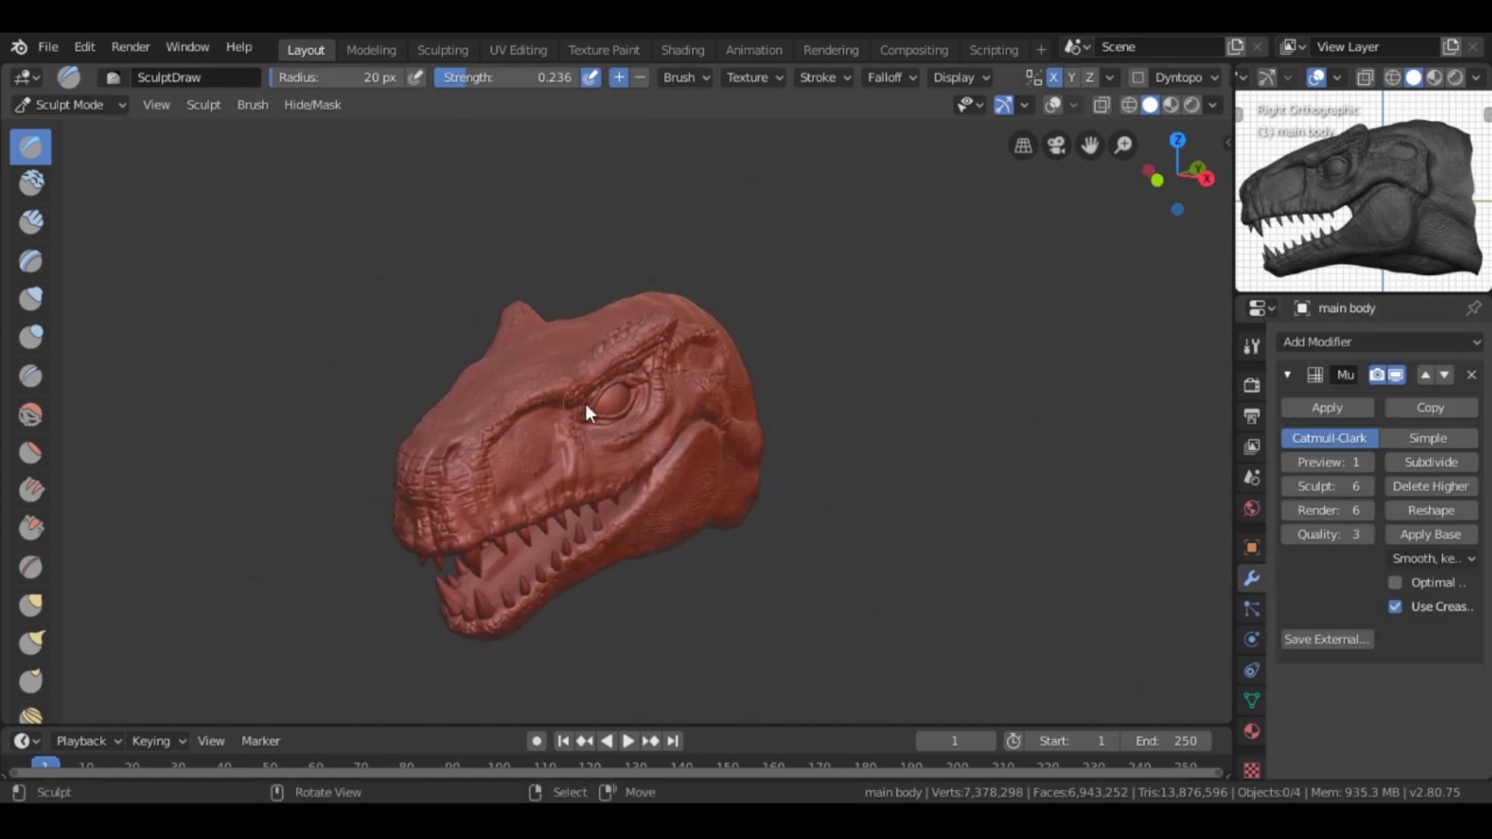
key("KP_3")
scroll(586, 403, "up", 5)
scroll(551, 391, "up", 4)
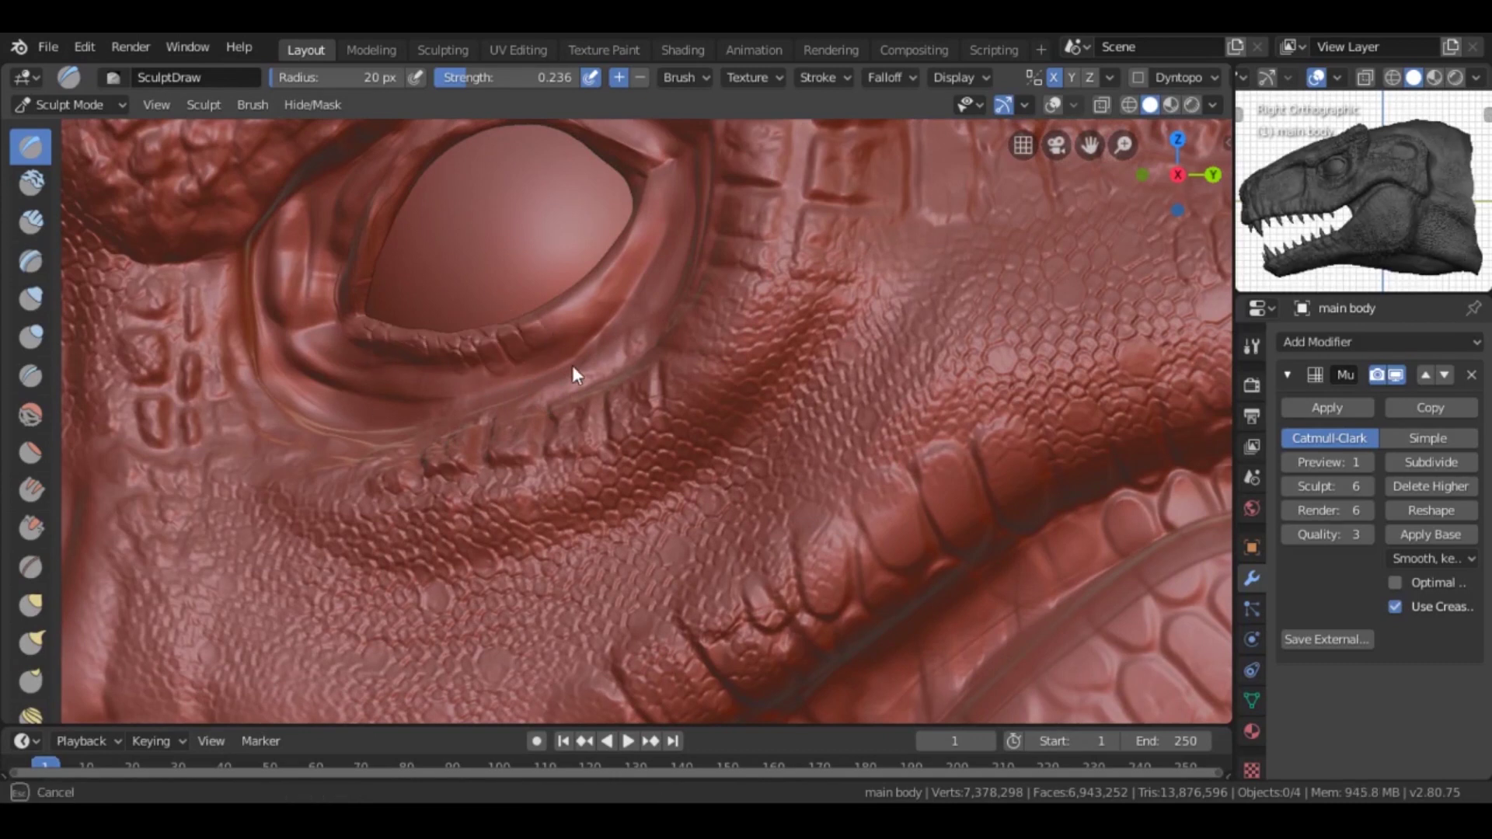
middle_click_drag(583, 140, 645, 215, "shift")
key("ctrl+z")
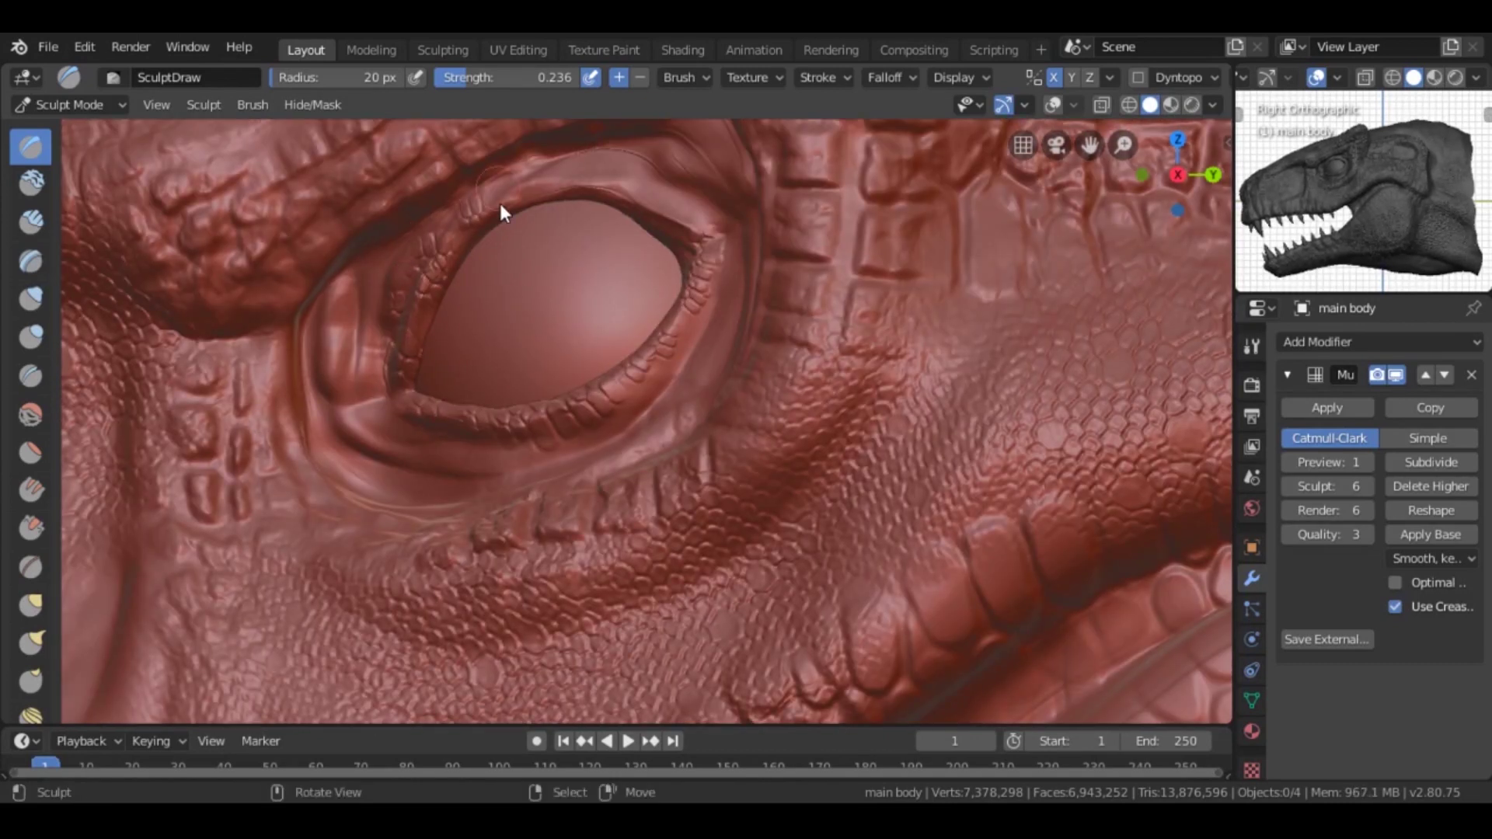
left_click_drag(722, 174, 710, 195)
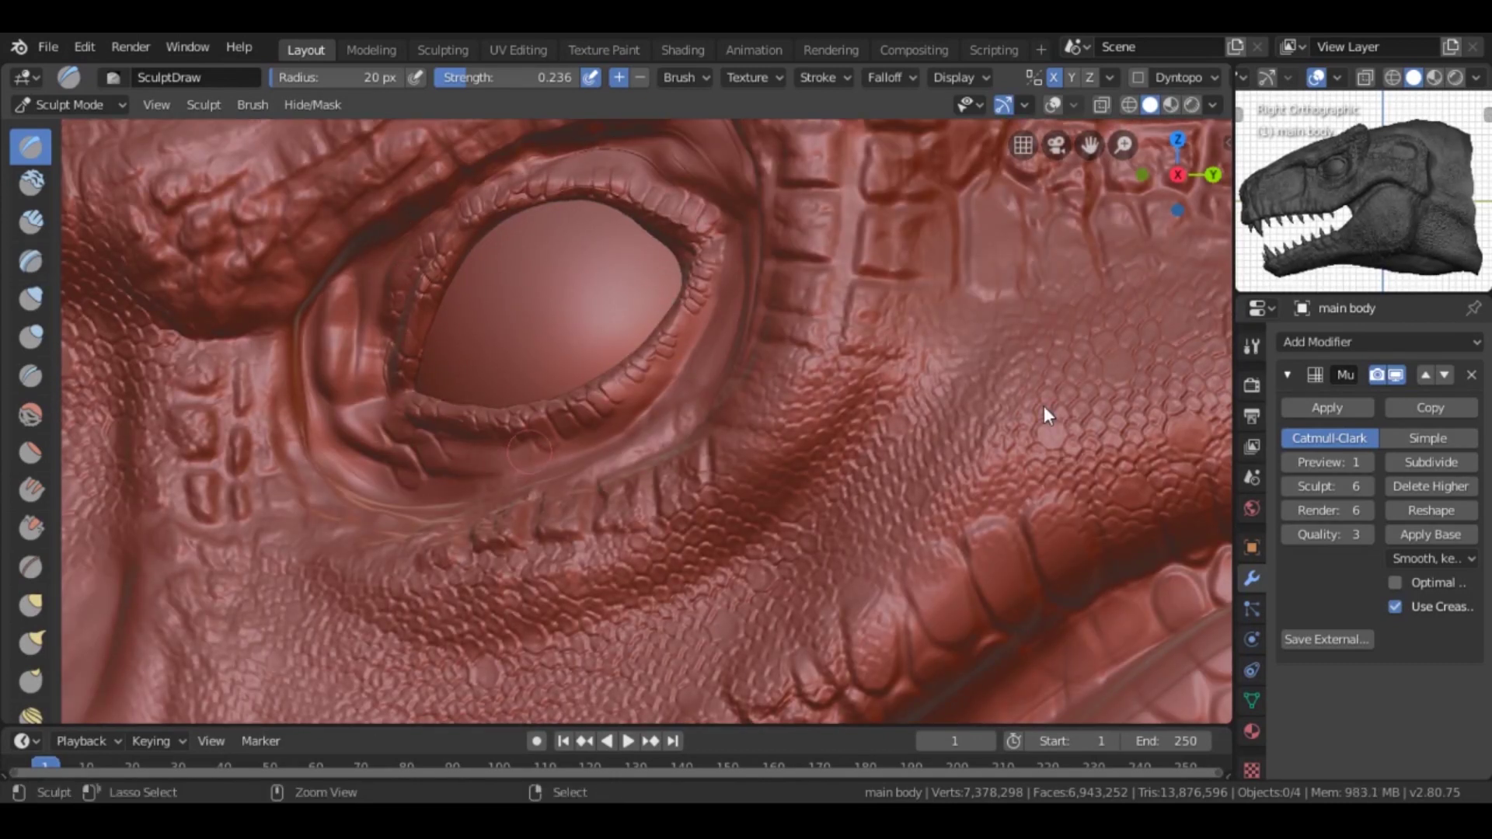
left_click(1252, 769)
left_click(1392, 691)
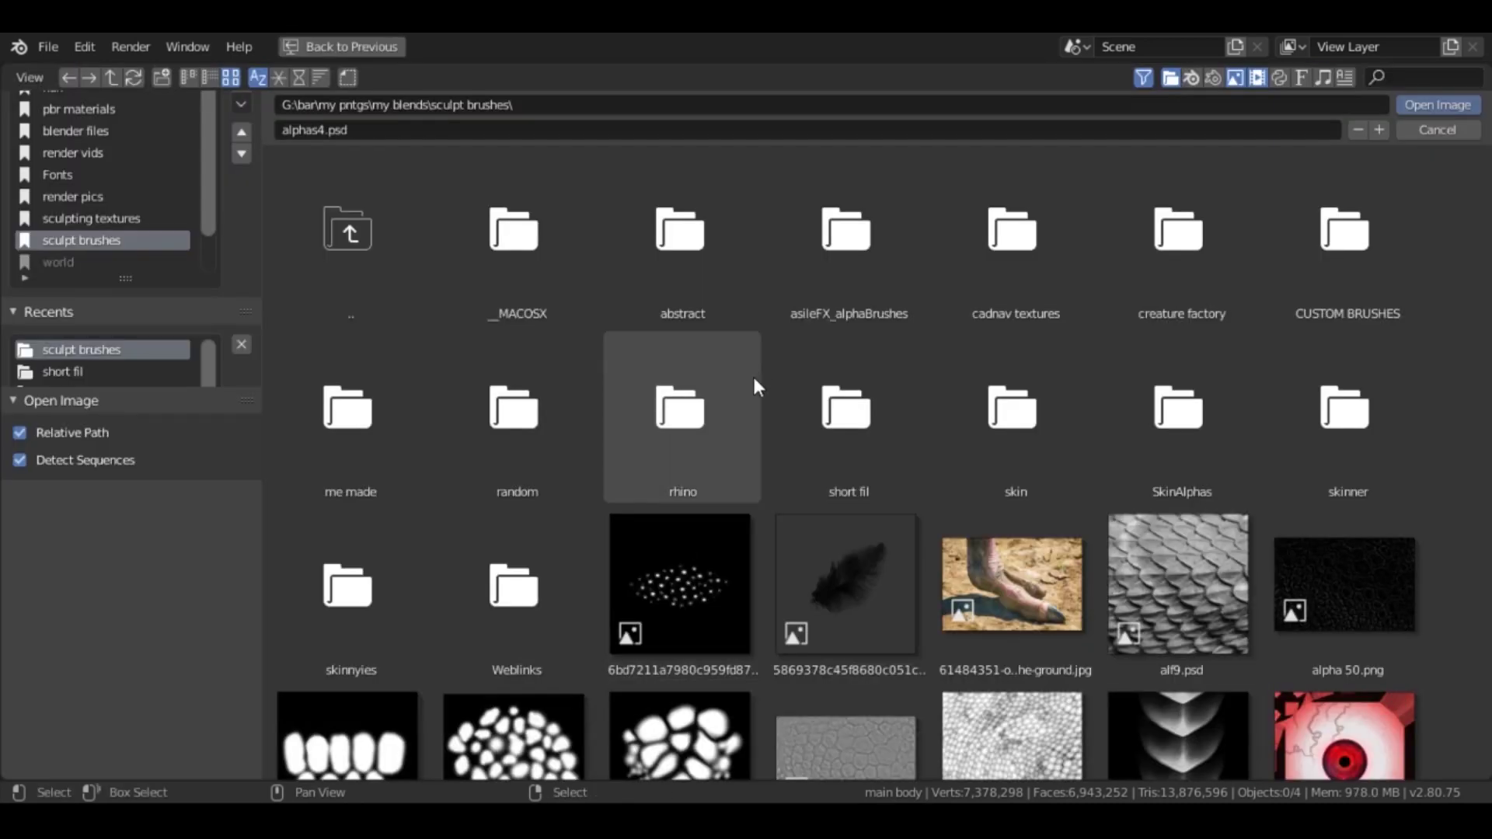
Step: Load a lizard-skin image from the artstation folder as the brush texture
double_click(832, 431)
left_click(1010, 233)
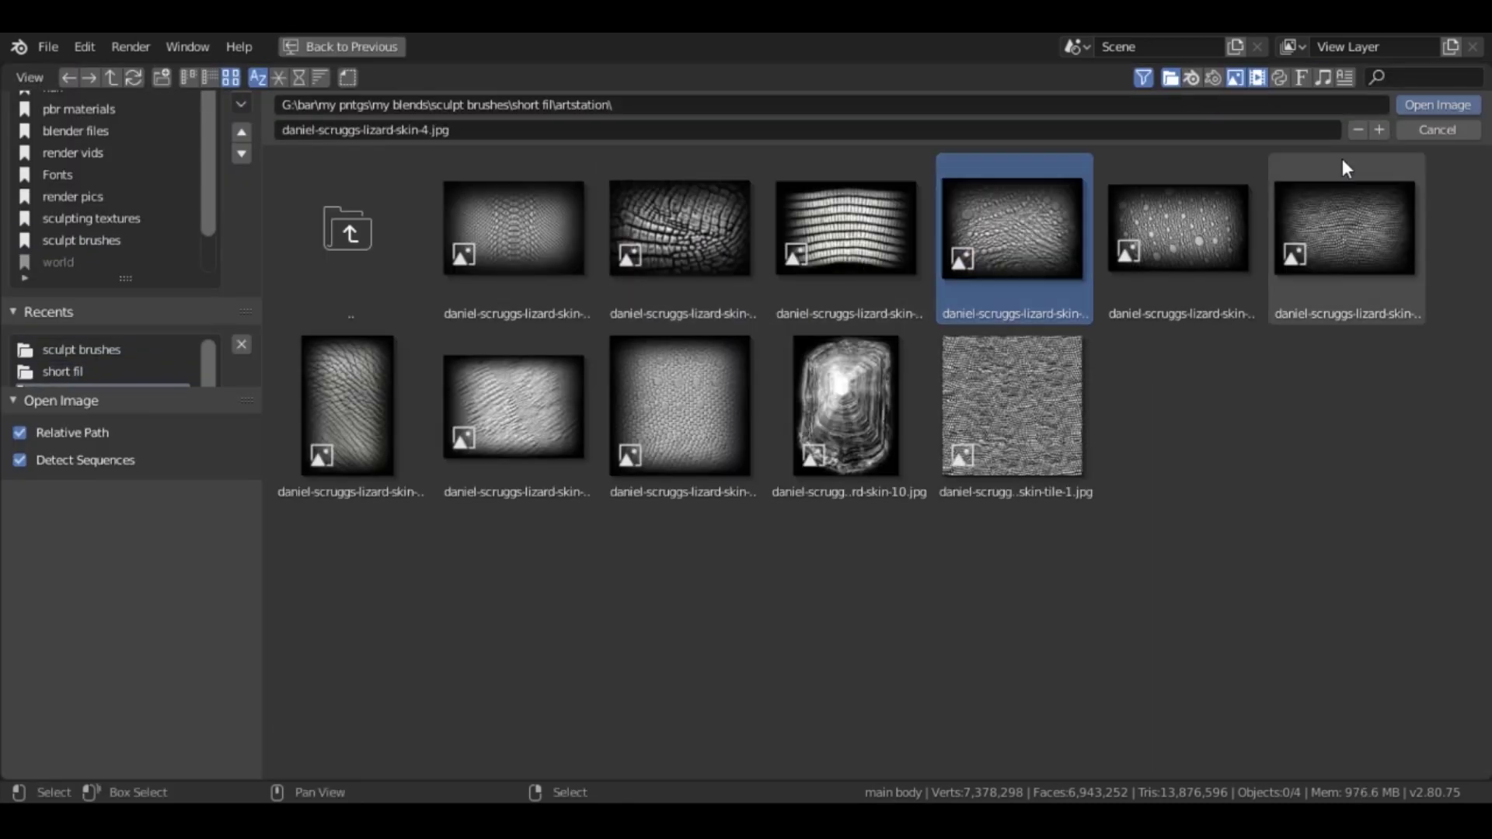
key("Return")
left_click_drag(323, 496, 221, 417)
key("ctrl+z")
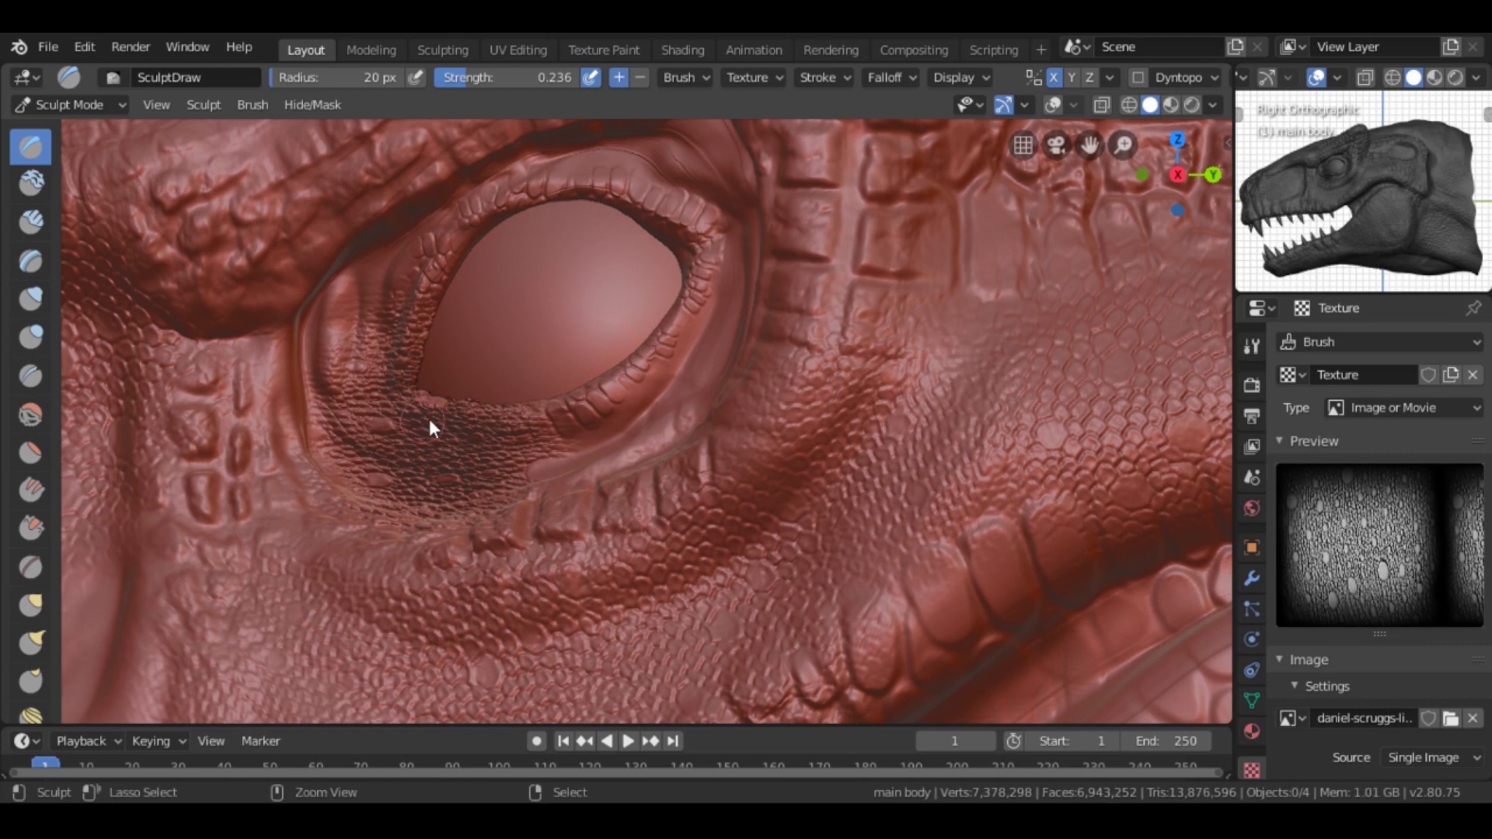
Step: Paint a visible mask around the eye socket and invert it to isolate the rim
key("m")
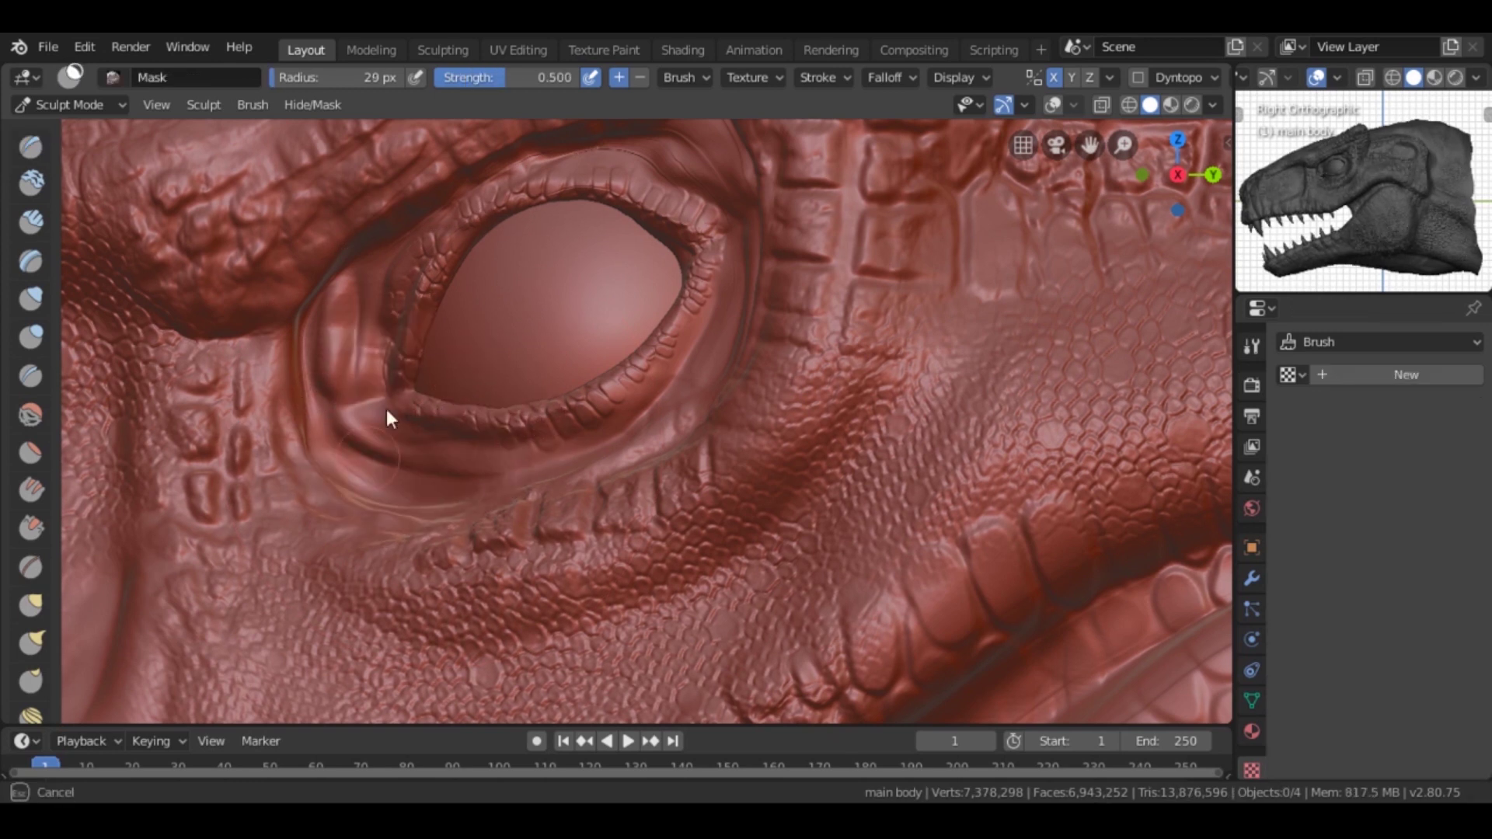
left_click(1053, 105)
mouse_move(364, 424)
left_mouse_down()
mouse_move(379, 459)
mouse_move(347, 462)
mouse_move(382, 288)
mouse_move(401, 440)
mouse_move(609, 430)
mouse_move(741, 258)
mouse_move(445, 483)
mouse_move(502, 176)
mouse_move(389, 248)
left_mouse_up()
mouse_move(388, 249)
middle_mouse_down()
mouse_move(567, 347)
mouse_move(659, 208)
mouse_move(701, 202)
mouse_move(685, 261)
middle_mouse_up()
mouse_move(662, 233)
left_mouse_down()
mouse_move(735, 199)
mouse_move(810, 400)
mouse_move(558, 615)
mouse_move(815, 470)
mouse_move(889, 393)
left_mouse_up()
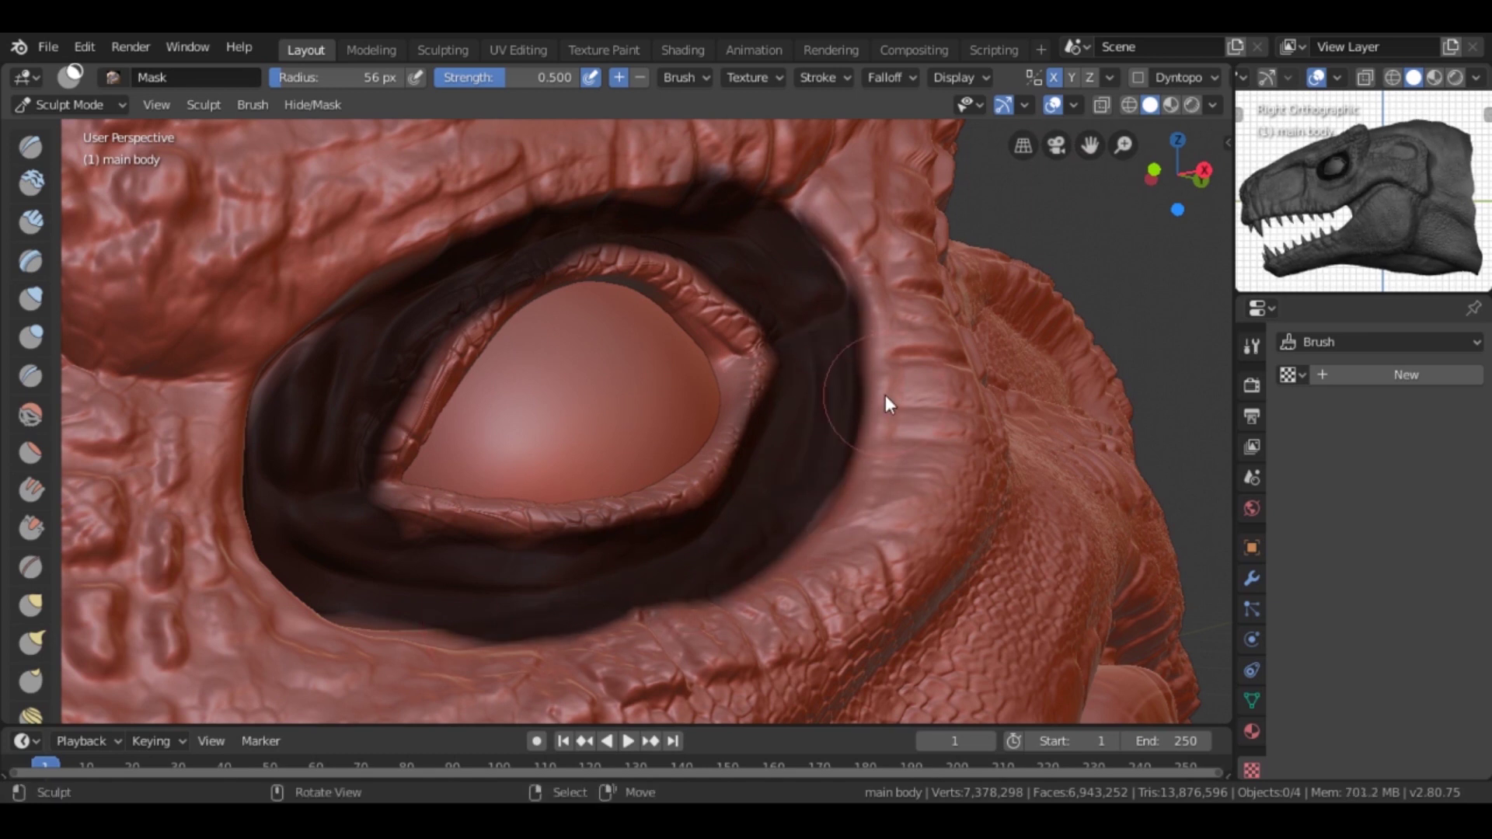
key("ctrl+i")
Step: Sculpt lizard-skin scales over the masked eye rim with the Draw brush
key("KP_1")
key("x")
key("KP_3")
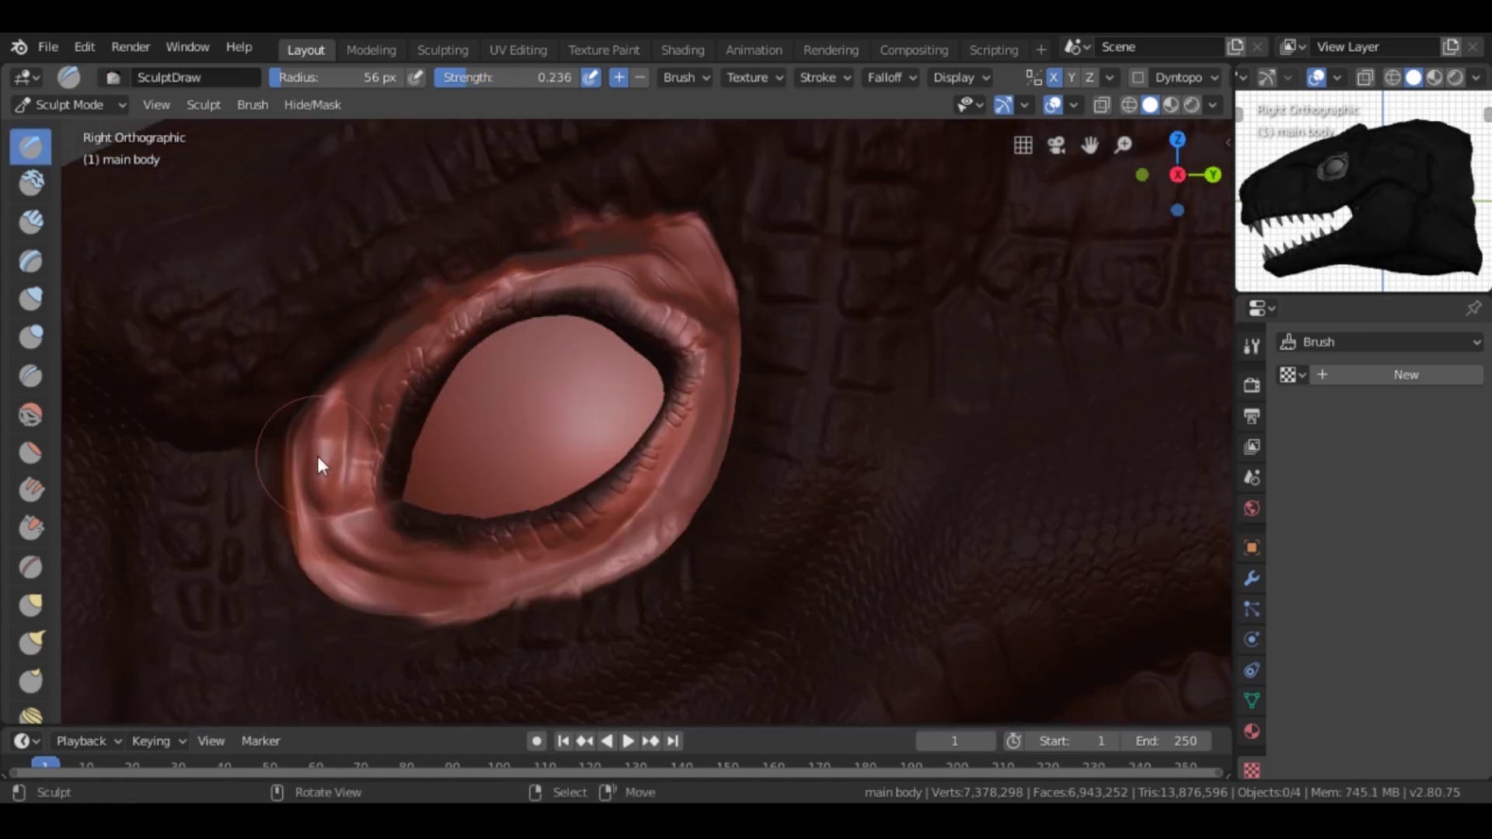
key("f")
mouse_move(747, 551)
left_mouse_down()
mouse_move(703, 462)
mouse_move(823, 251)
mouse_move(757, 235)
mouse_move(813, 265)
left_mouse_up()
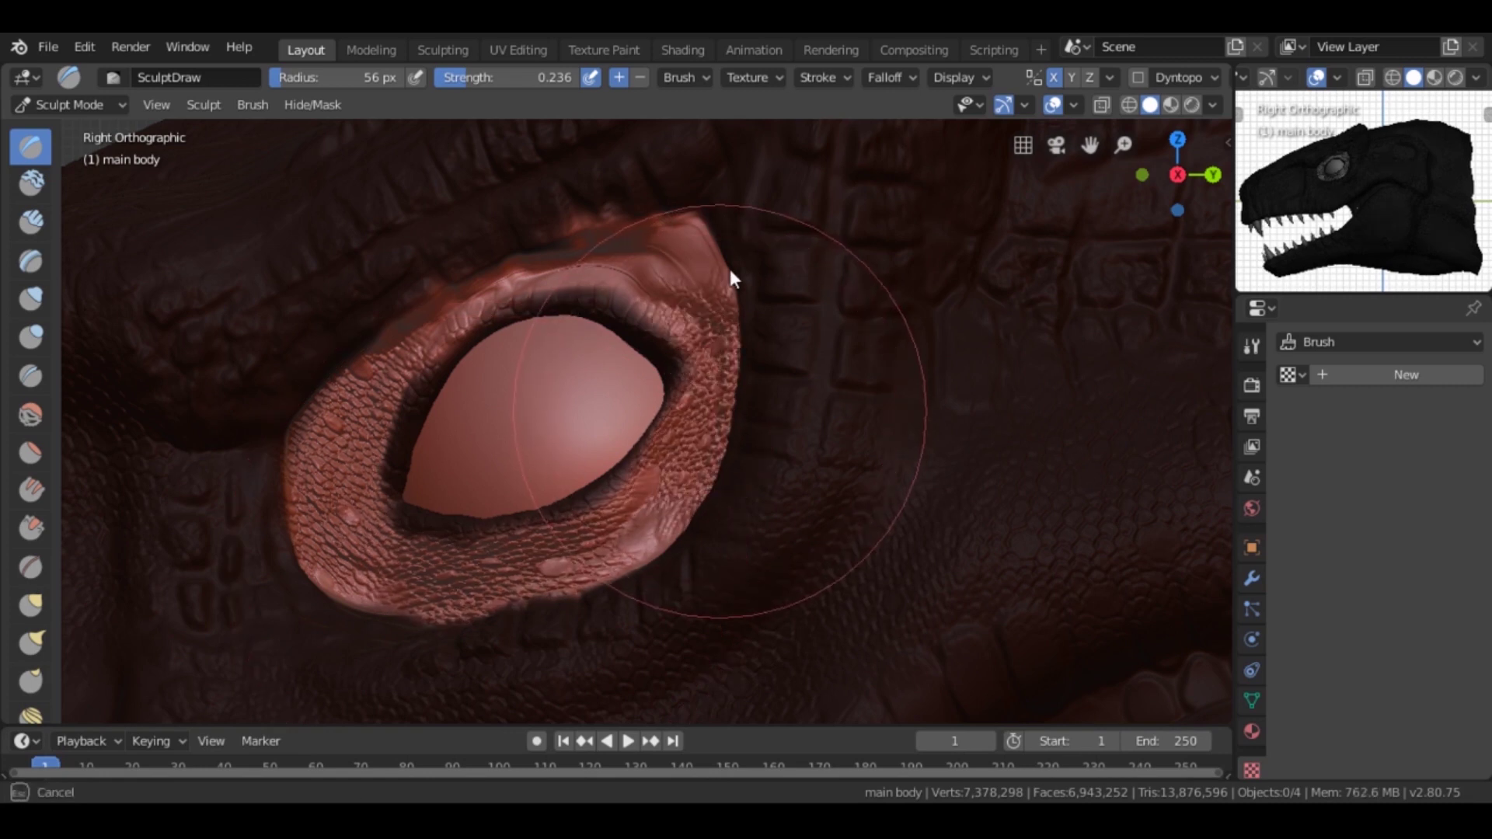
middle_click_drag(758, 272, 668, 234)
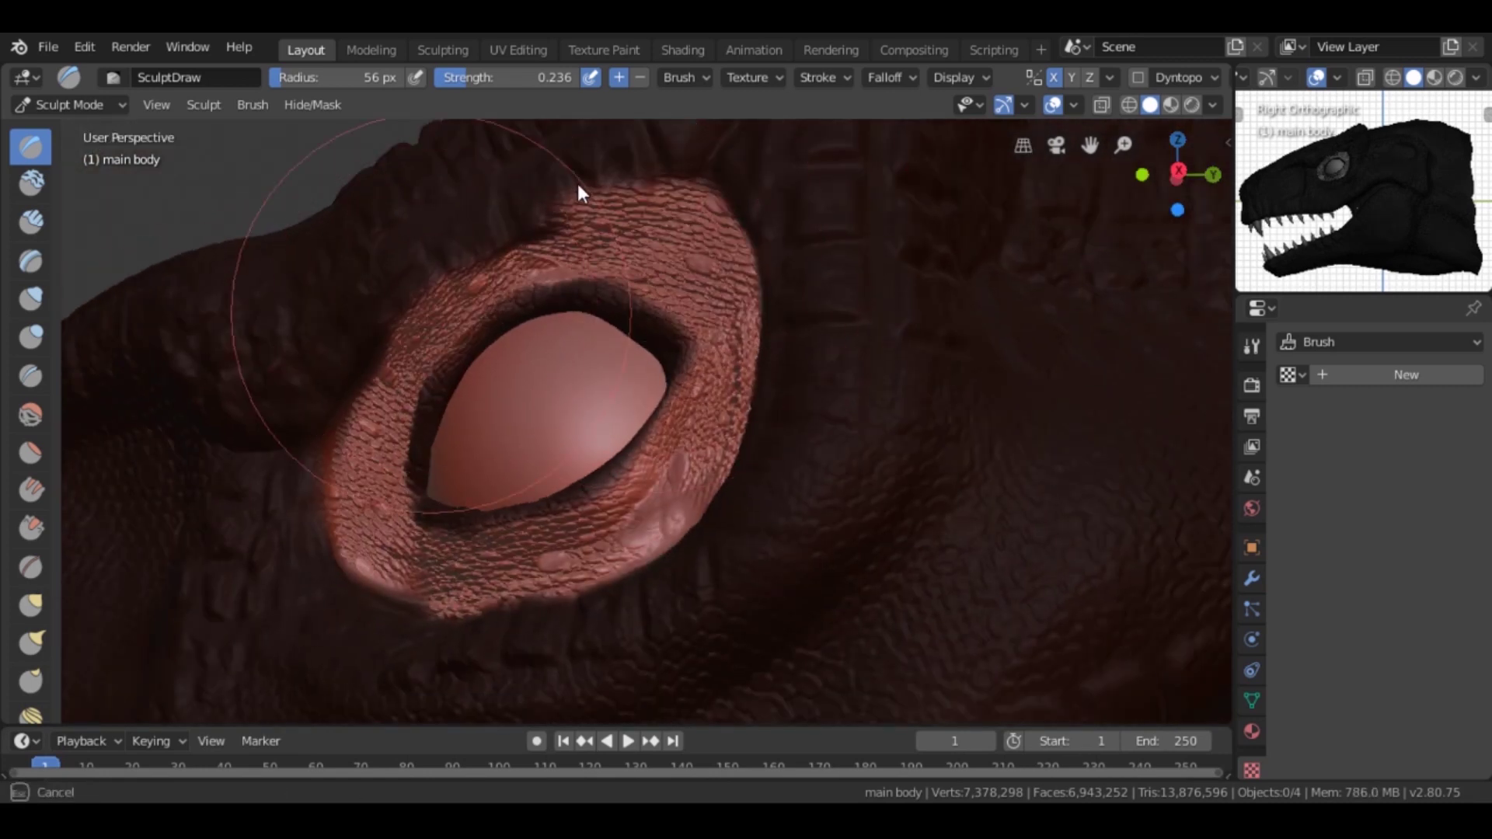
key("KP_3")
scroll(591, 201, "down", 10)
mouse_move(644, 246)
middle_mouse_down()
mouse_move(890, 266)
mouse_move(976, 349)
mouse_move(803, 344)
middle_mouse_up()
key("ctrl+Tab")
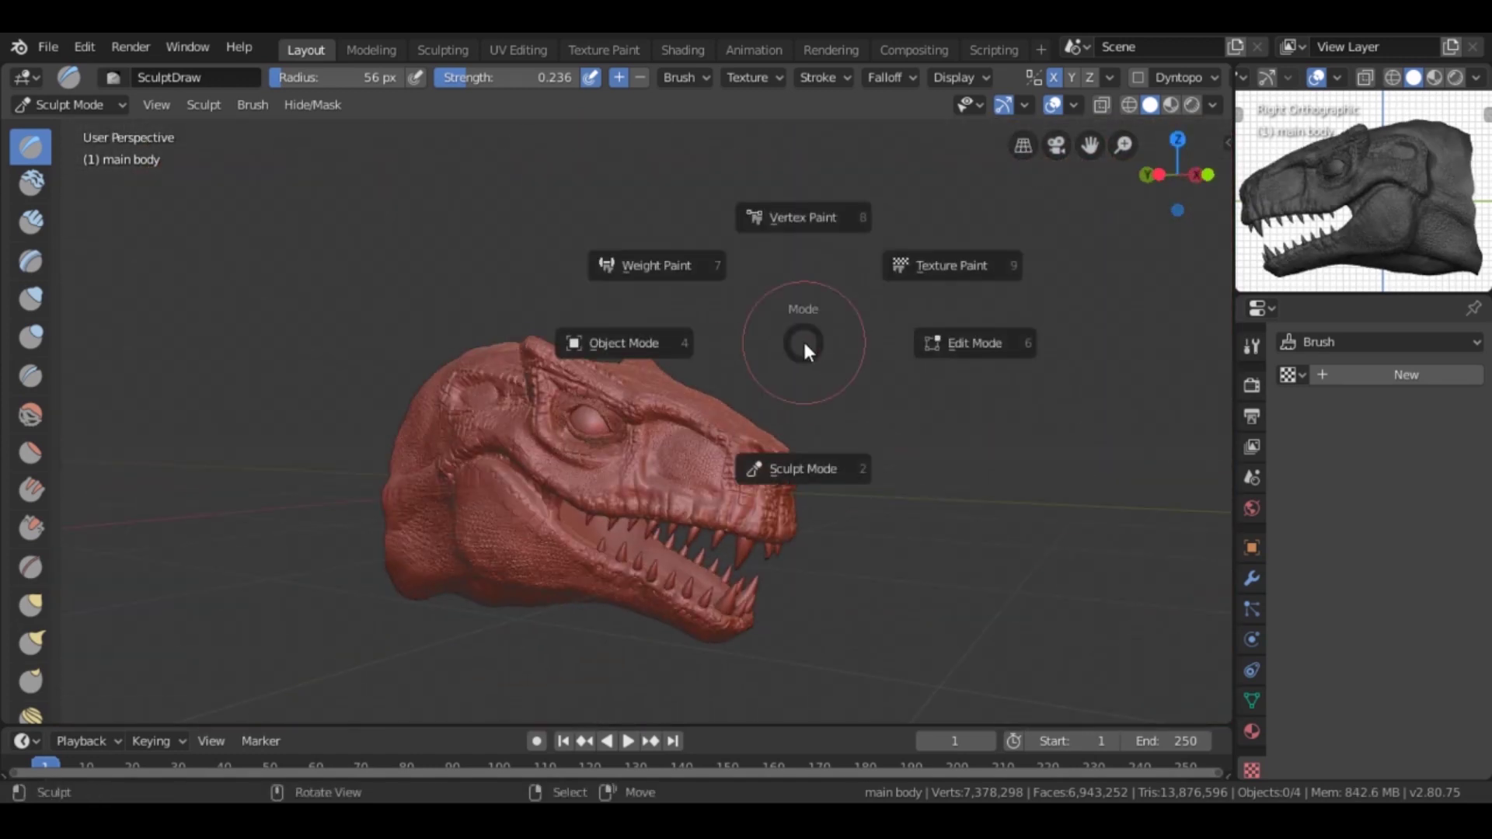
Step: Leave sculpt mode and check the head at multires preview levels 0 and 1
left_click(684, 347)
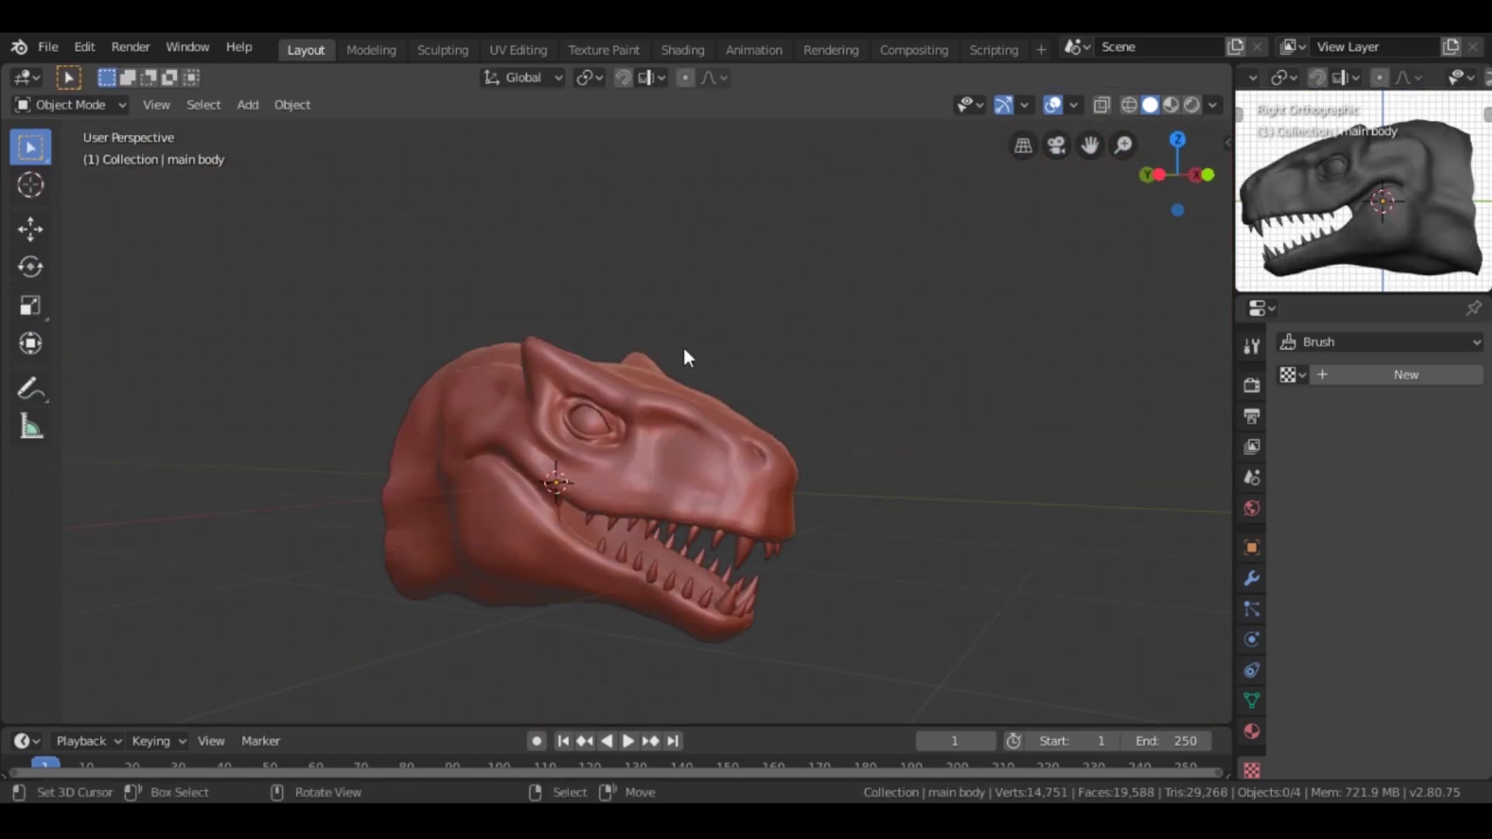
key("KP_3")
left_click(1252, 580)
left_click(1294, 462)
left_click(1373, 462)
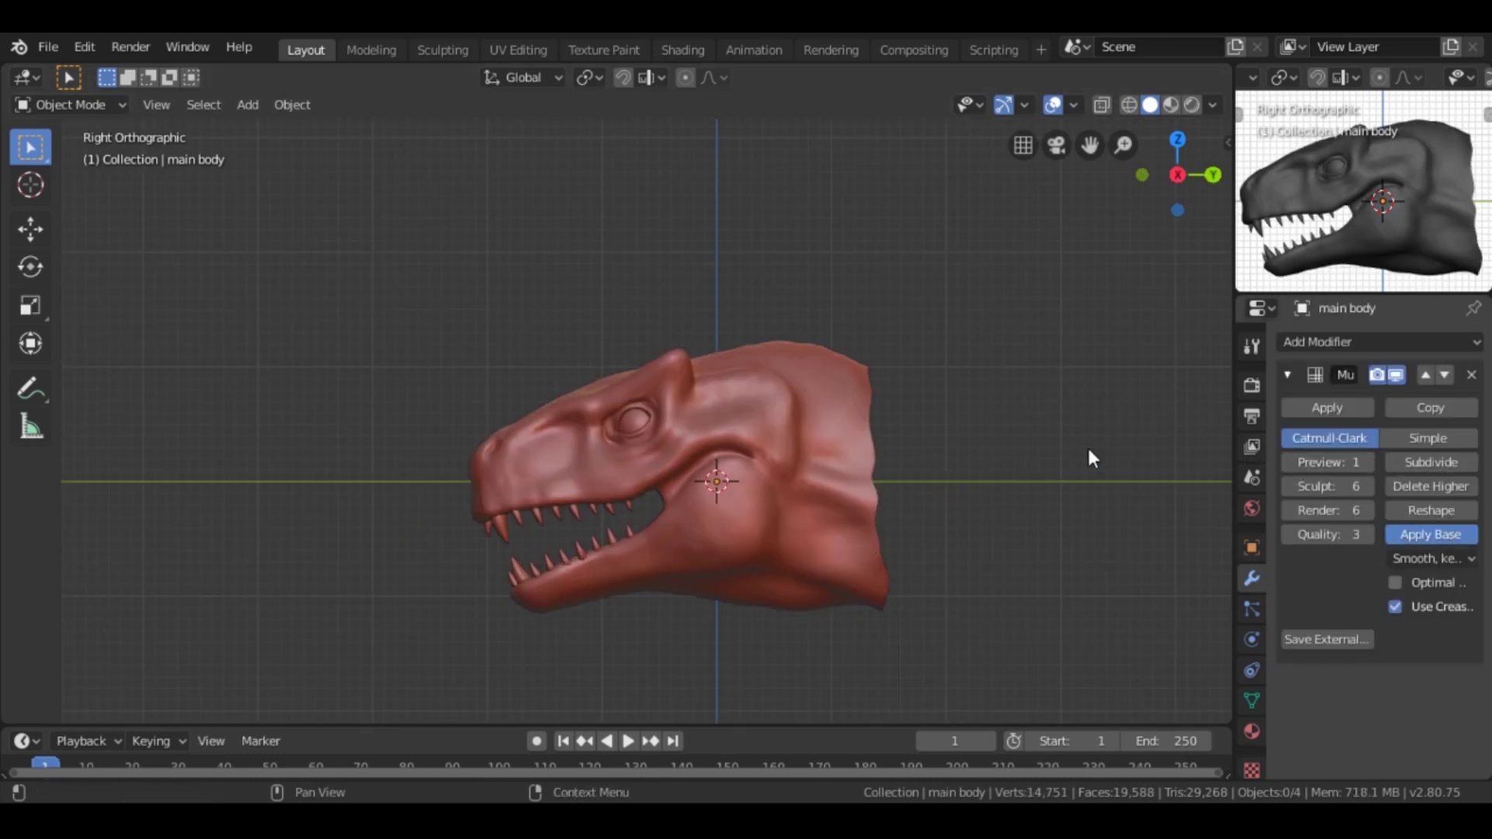
left_click(1285, 462)
mouse_move(699, 326)
middle_mouse_down()
mouse_move(502, 280)
mouse_move(705, 409)
mouse_move(782, 598)
mouse_move(423, 377)
middle_mouse_up()
scroll(423, 377, "up", 5)
key("ctrl+1")
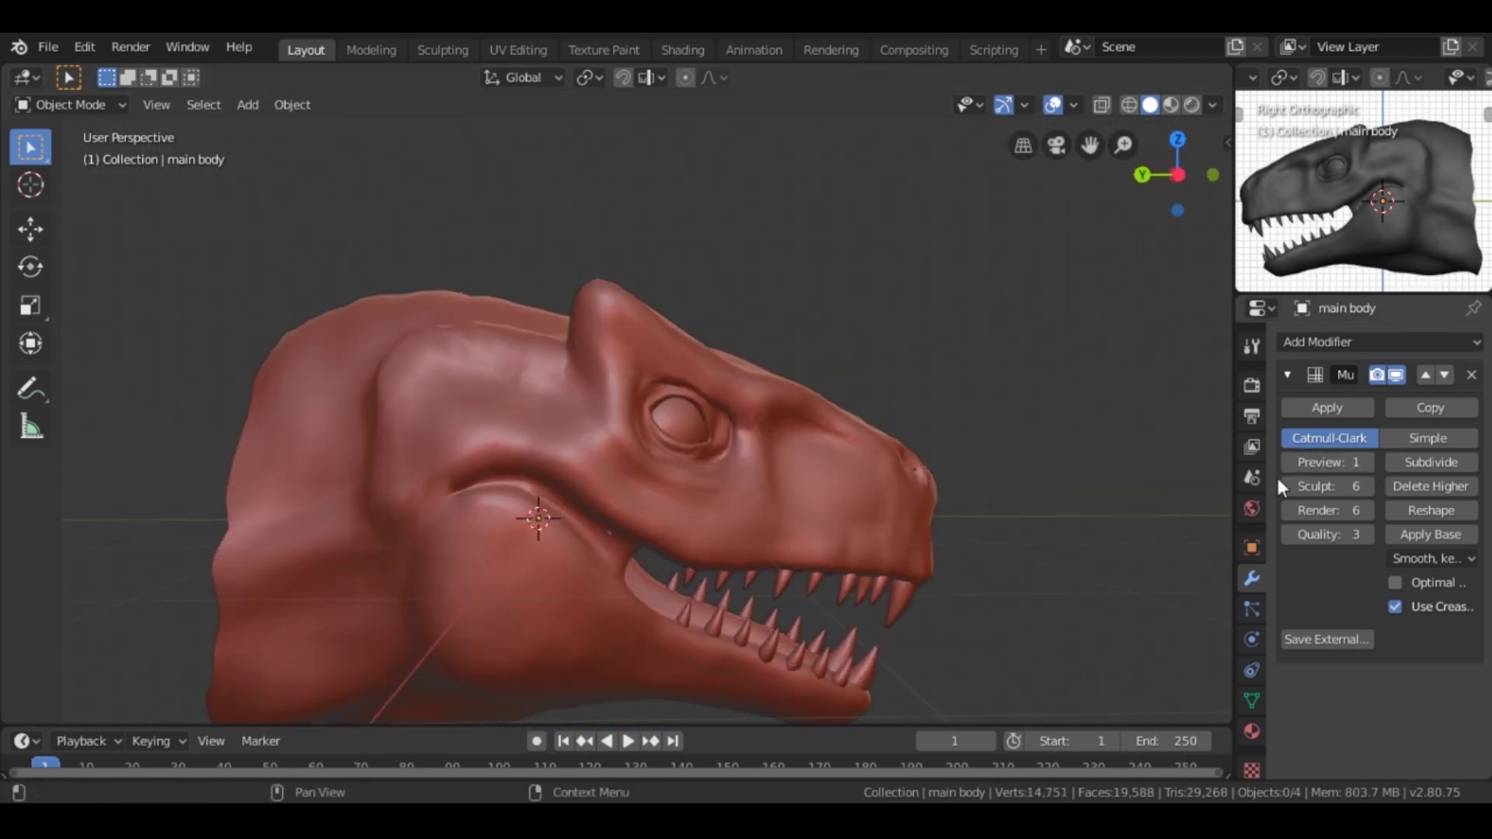
middle_click_drag(729, 509, 885, 386)
key("KP_3")
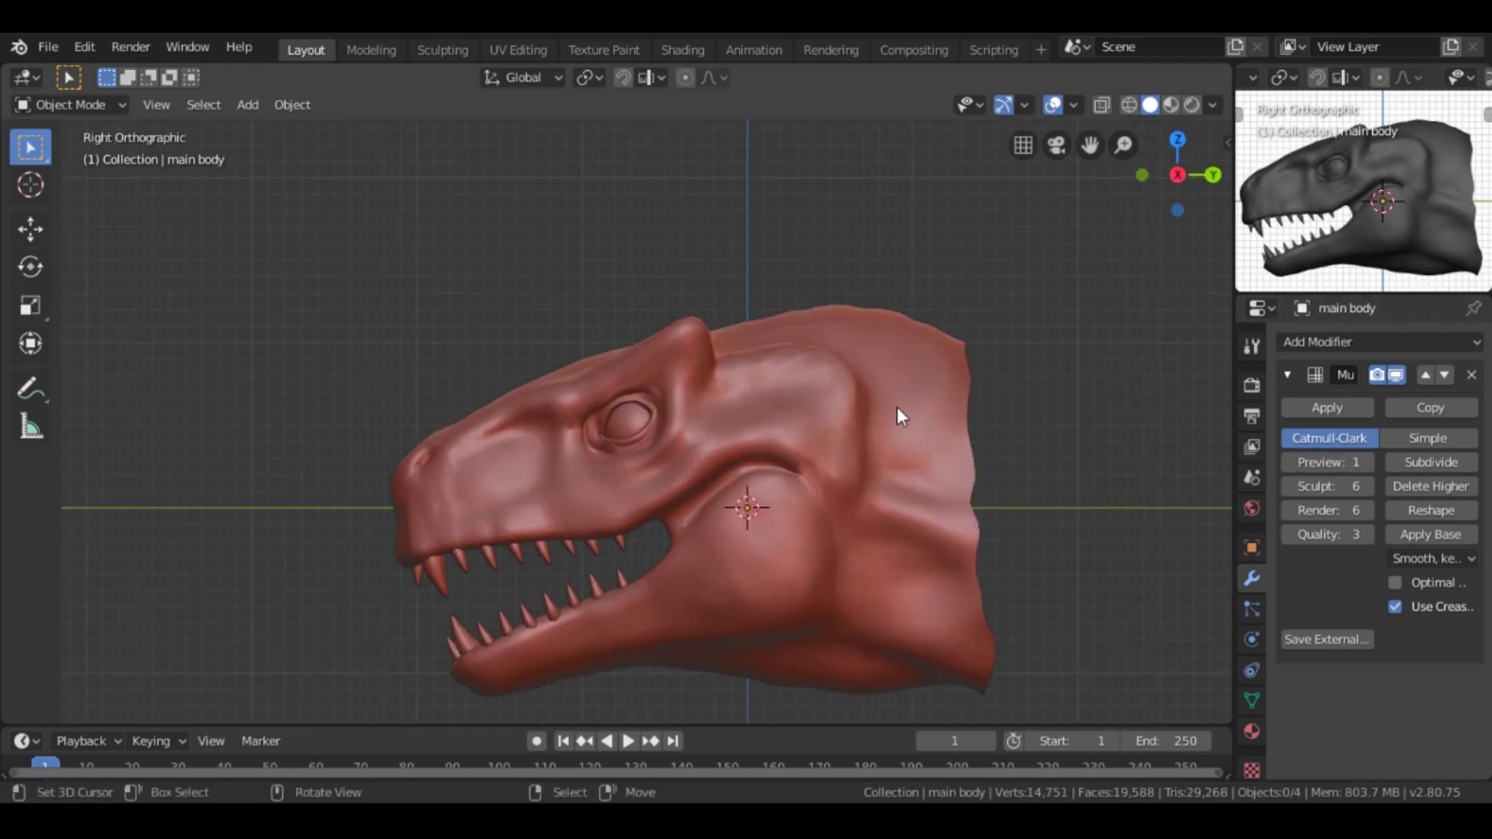
Step: Split off a Shader Editor and replace the leg material with a new default material
left_click_drag(1230, 66, 730, 233)
left_click(753, 78)
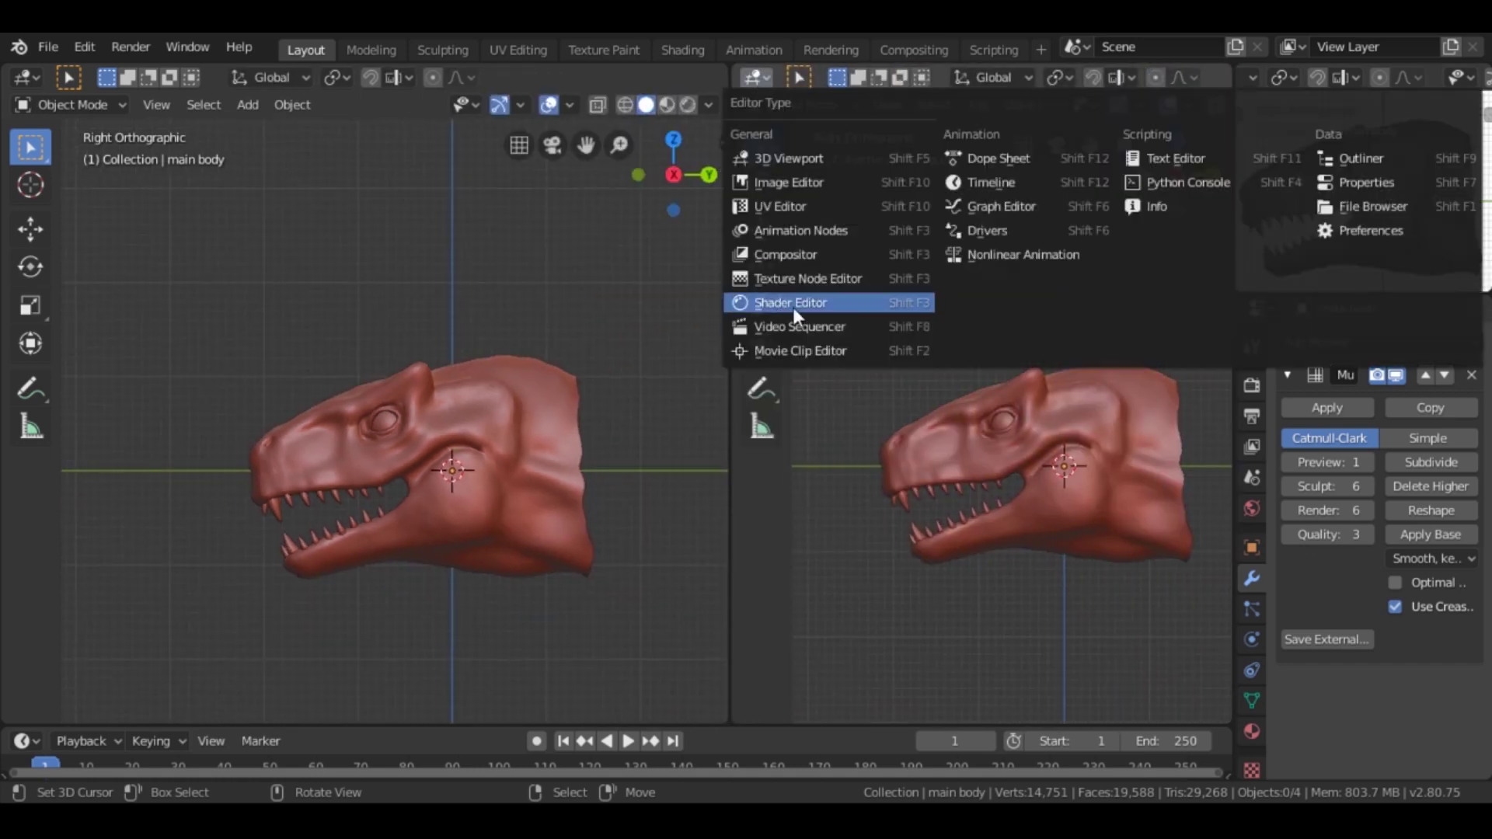
left_click(793, 307)
left_click(1250, 729)
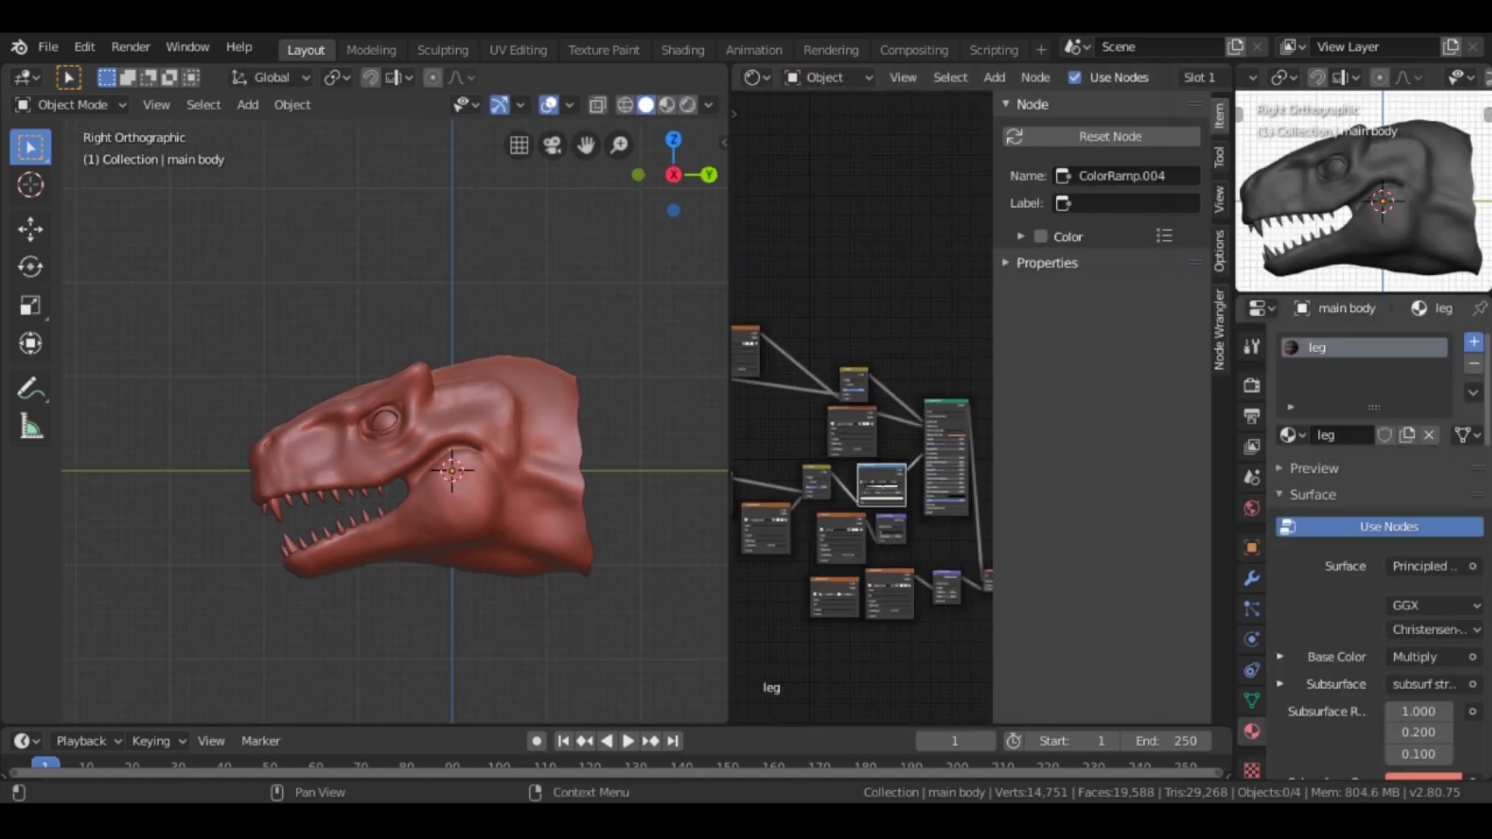
left_click(1475, 363)
key("n")
left_click(1336, 428)
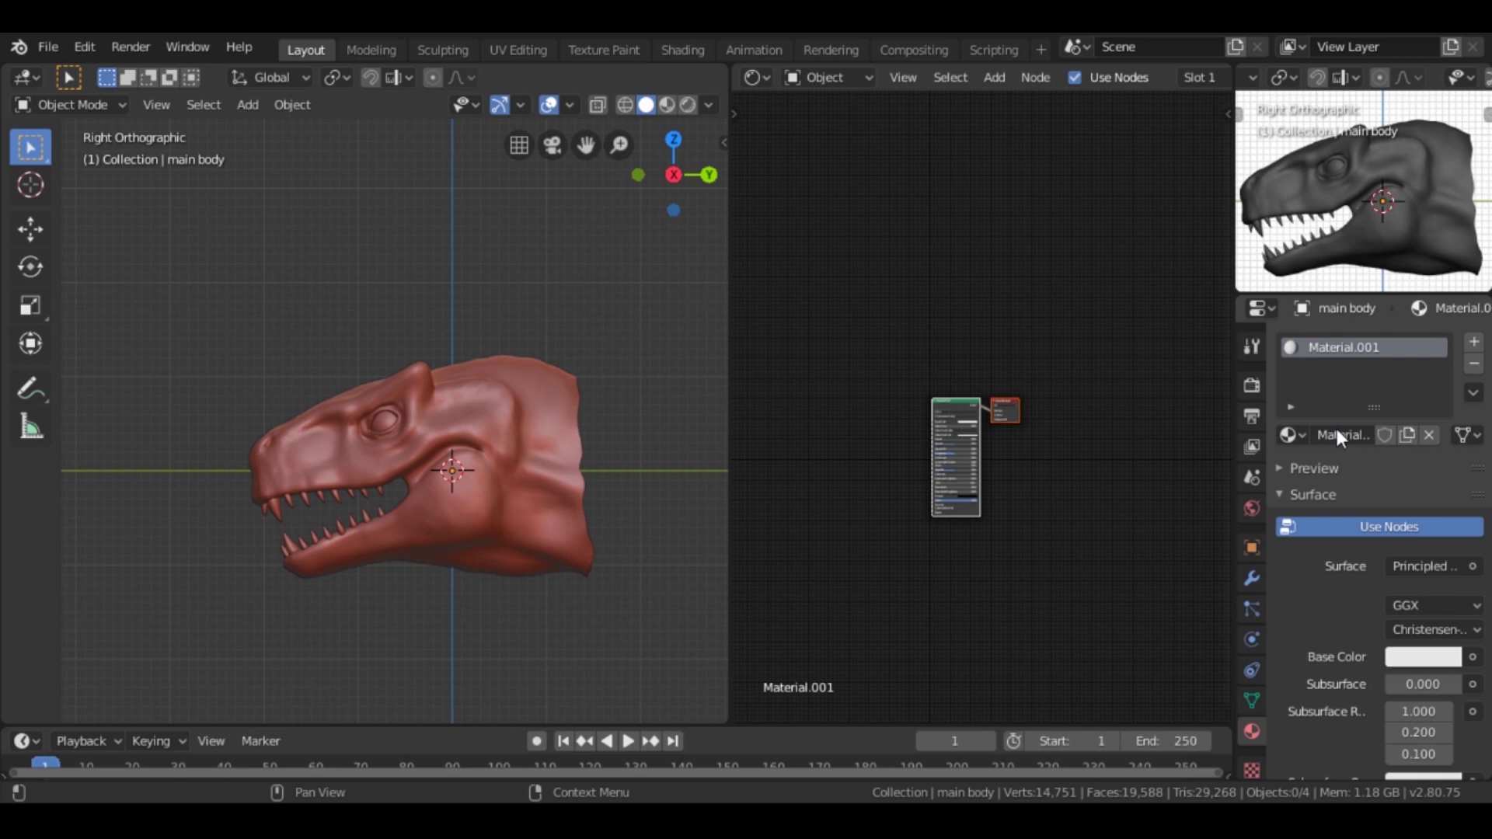
Step: Add an Image Texture node to the head's material
scroll(774, 398, "up", 5)
scroll(774, 398, "down", 3)
key("shift+a")
left_click(910, 342)
left_click(861, 306)
left_click(470, 405)
scroll(504, 282, "down", 2)
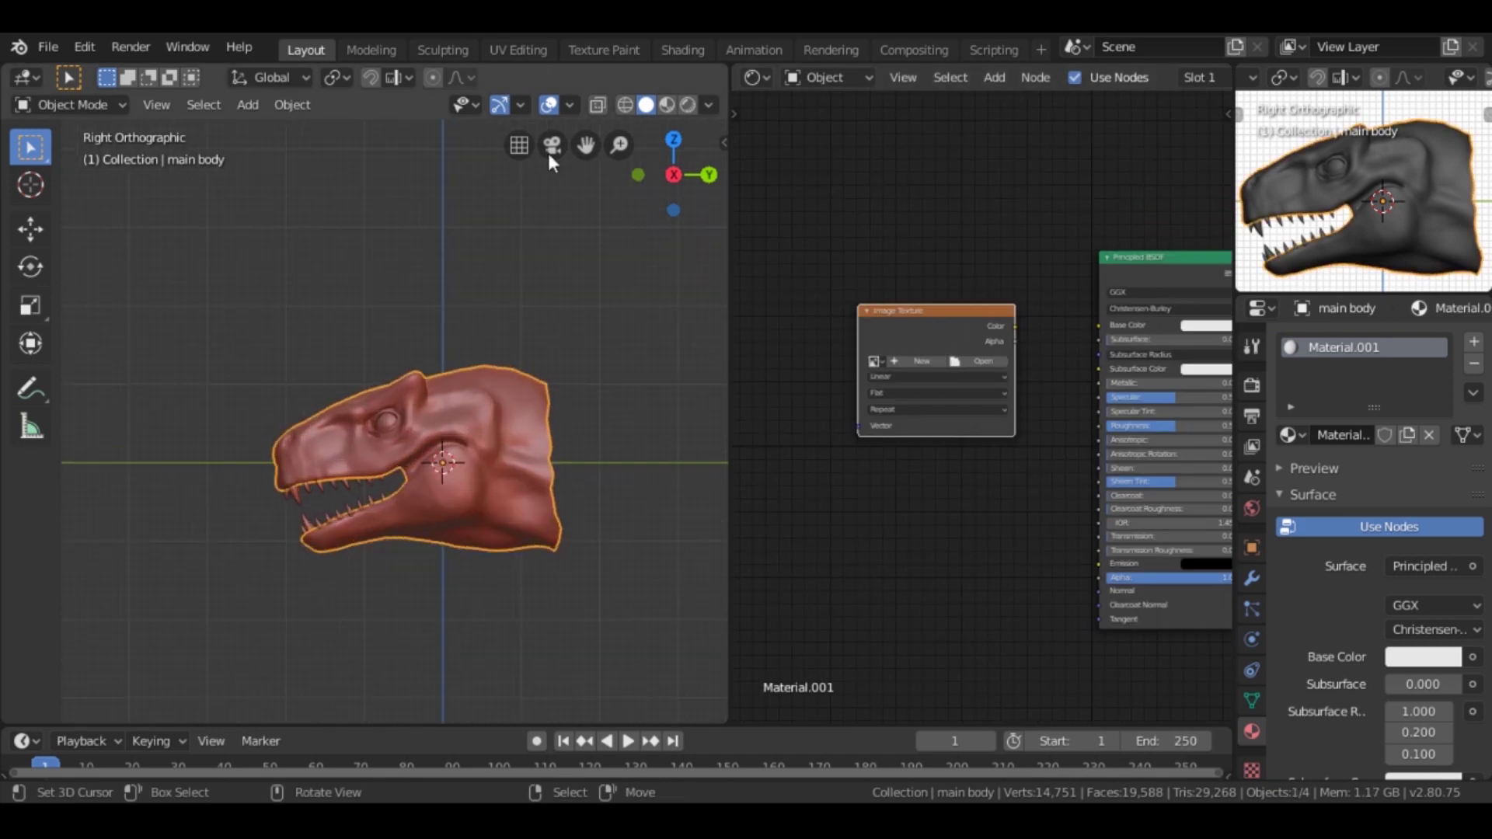
Step: UV unwrap the whole head mesh in the UV Editing workspace
left_click(519, 49)
key("a")
key("u")
left_click(964, 110)
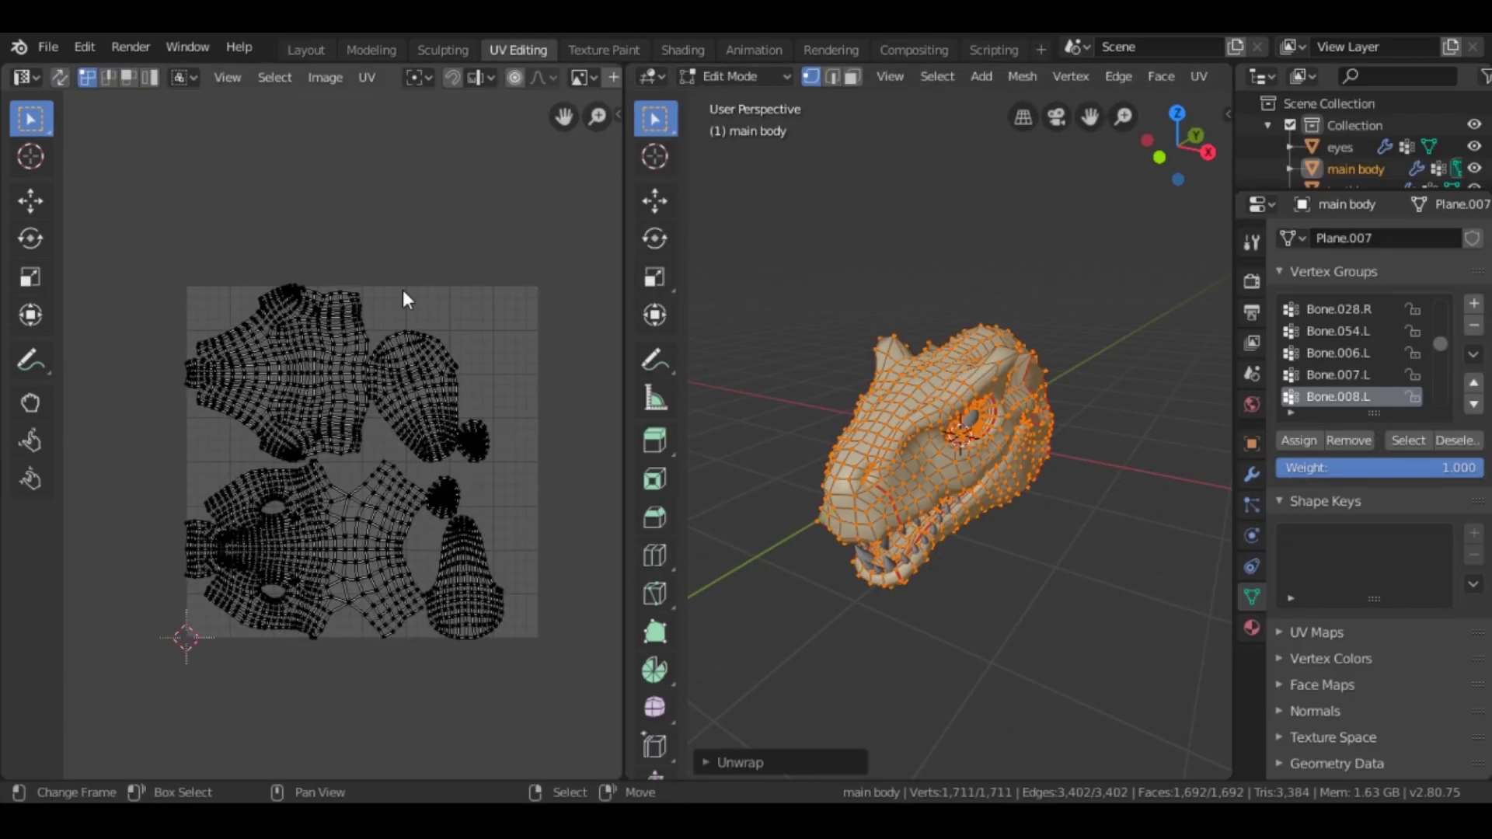
left_click(306, 49)
scroll(822, 413, "up", 2)
Step: Create a new 2048 px 32-bit float image named 'displacement' in the texture node
left_click(886, 348)
double_click(992, 340)
type("2048")
key("Tab")
type("2048")
key("Return")
left_click(955, 460)
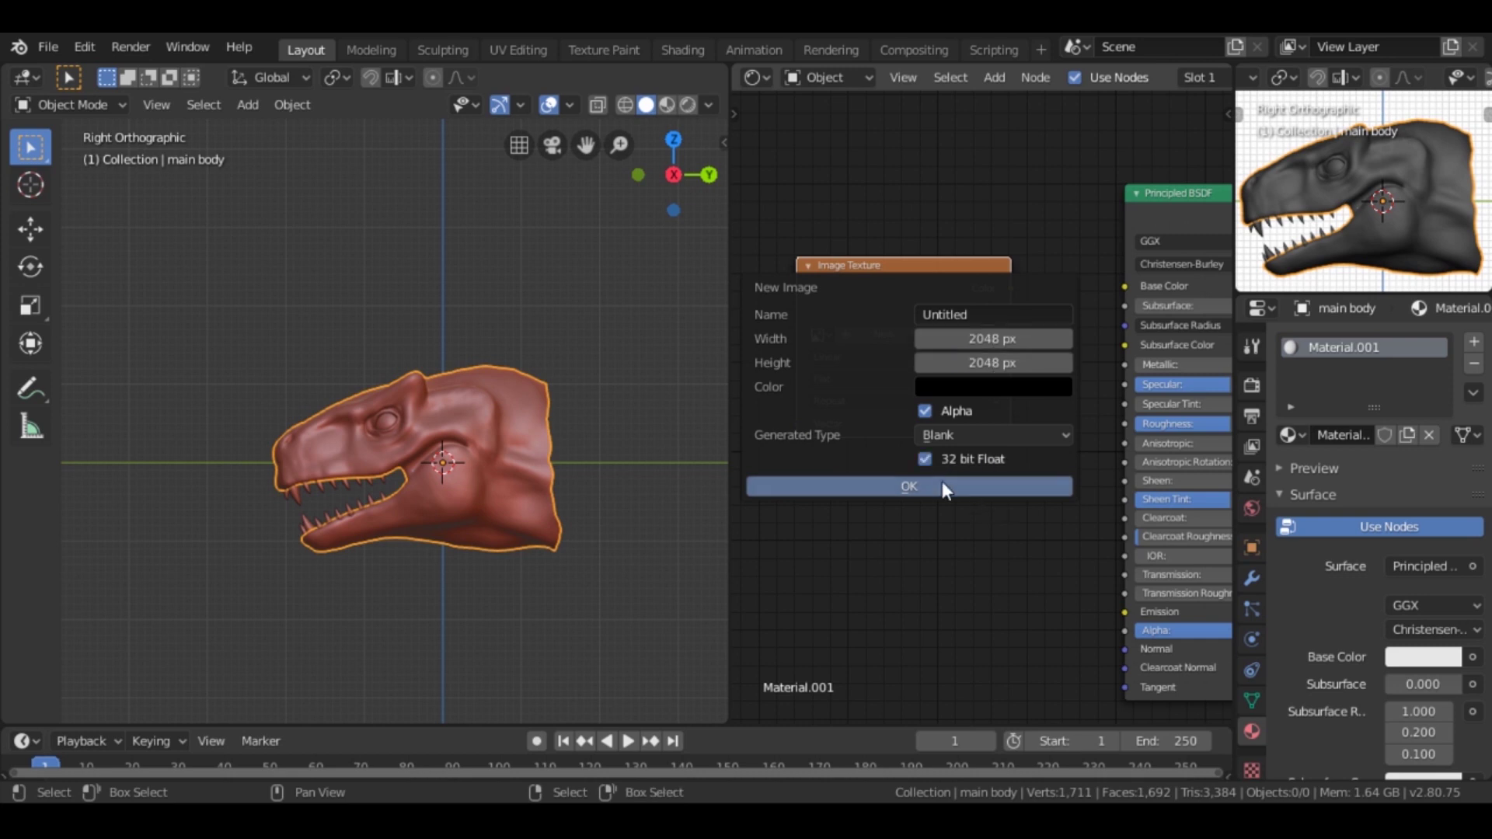
left_click(952, 487)
double_click(894, 334)
type("displacement")
key("Return")
scroll(1139, 554, "down", 1)
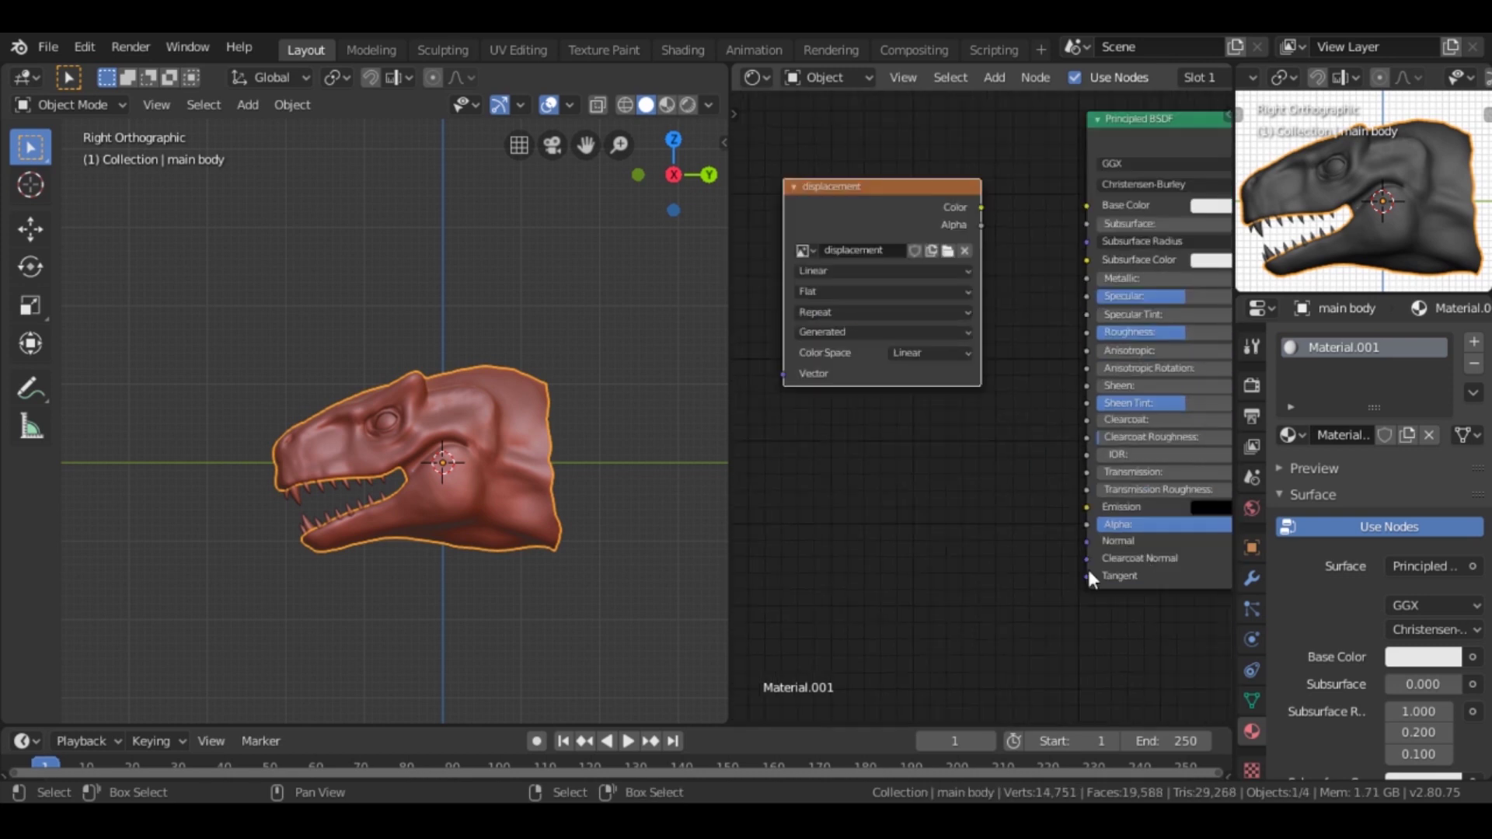
middle_click_drag(1139, 554, 1187, 516)
Step: Save, switch to Cycles and bake Displacement from Multires
left_click(1252, 386)
key("ctrl+s")
left_click(1430, 341)
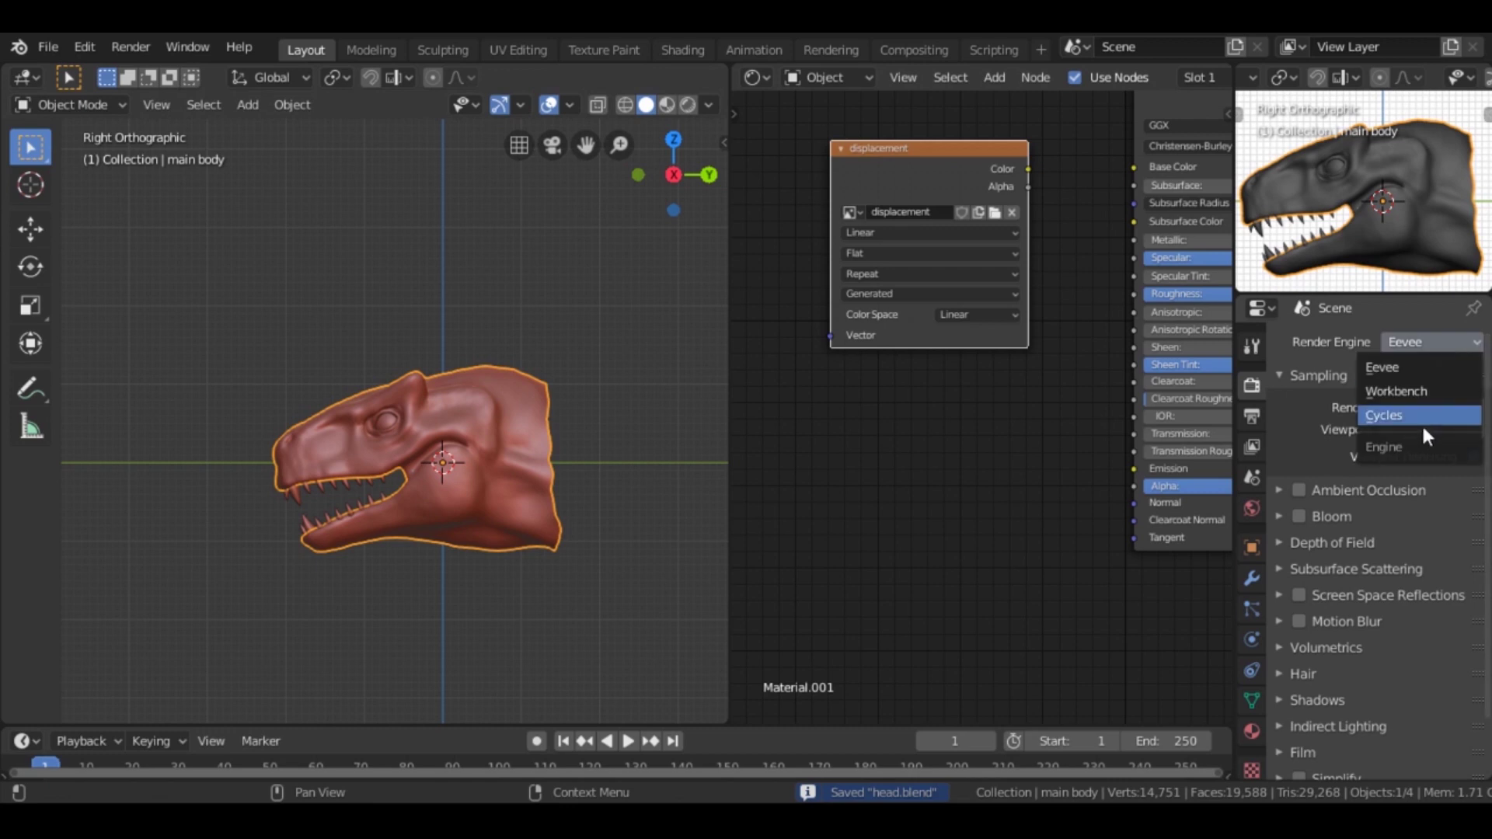
left_click(1421, 416)
scroll(1333, 622, "down", 10)
left_click(1306, 712)
left_click(1474, 589)
left_click(1432, 627)
left_click(1433, 656)
left_click(1403, 564)
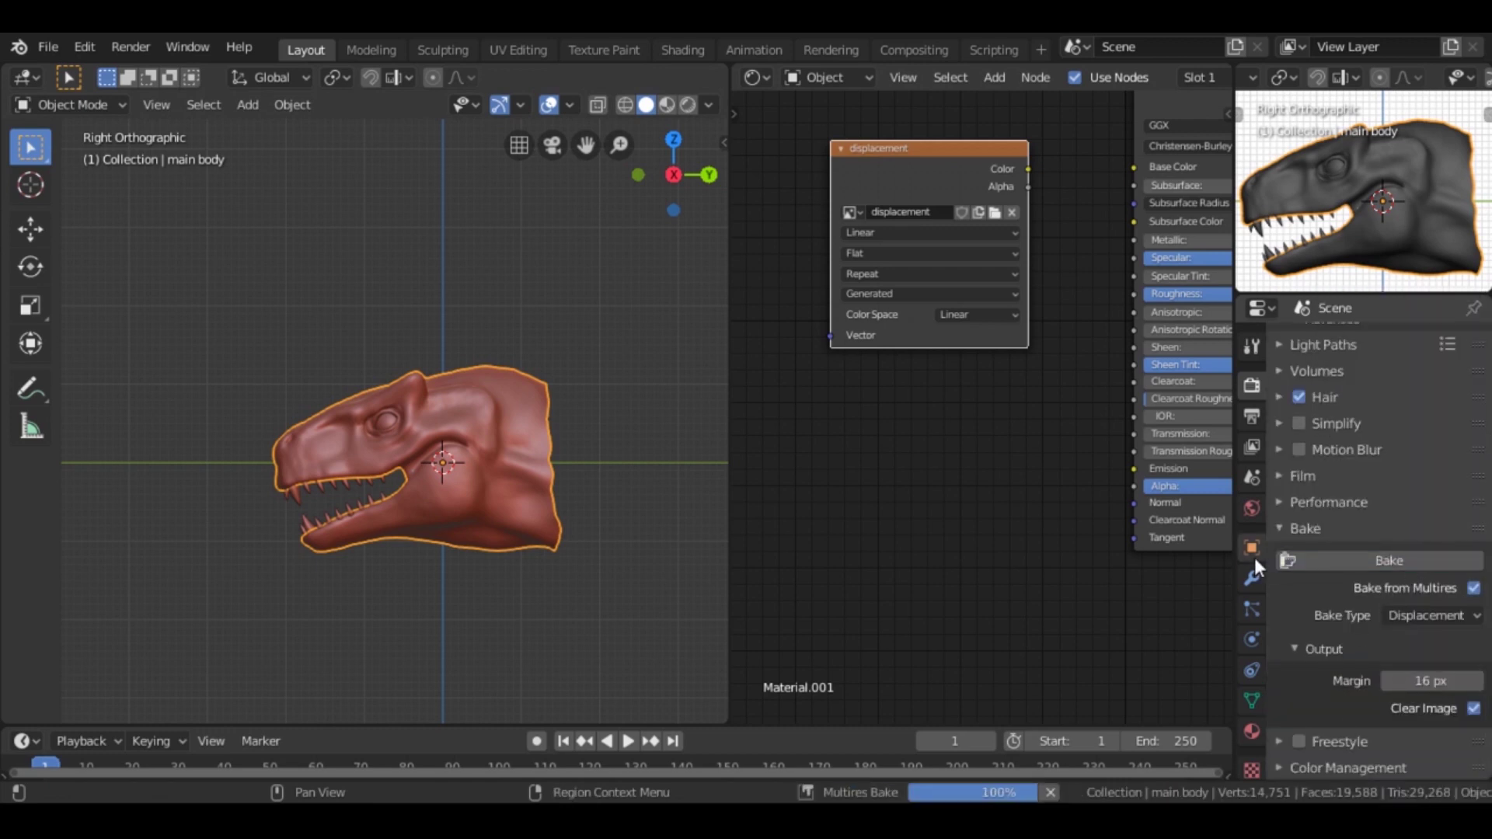
Step: Show the baked displacement image in an Image Editor in the lower area
left_click(767, 300)
left_click(785, 342)
left_click(985, 295)
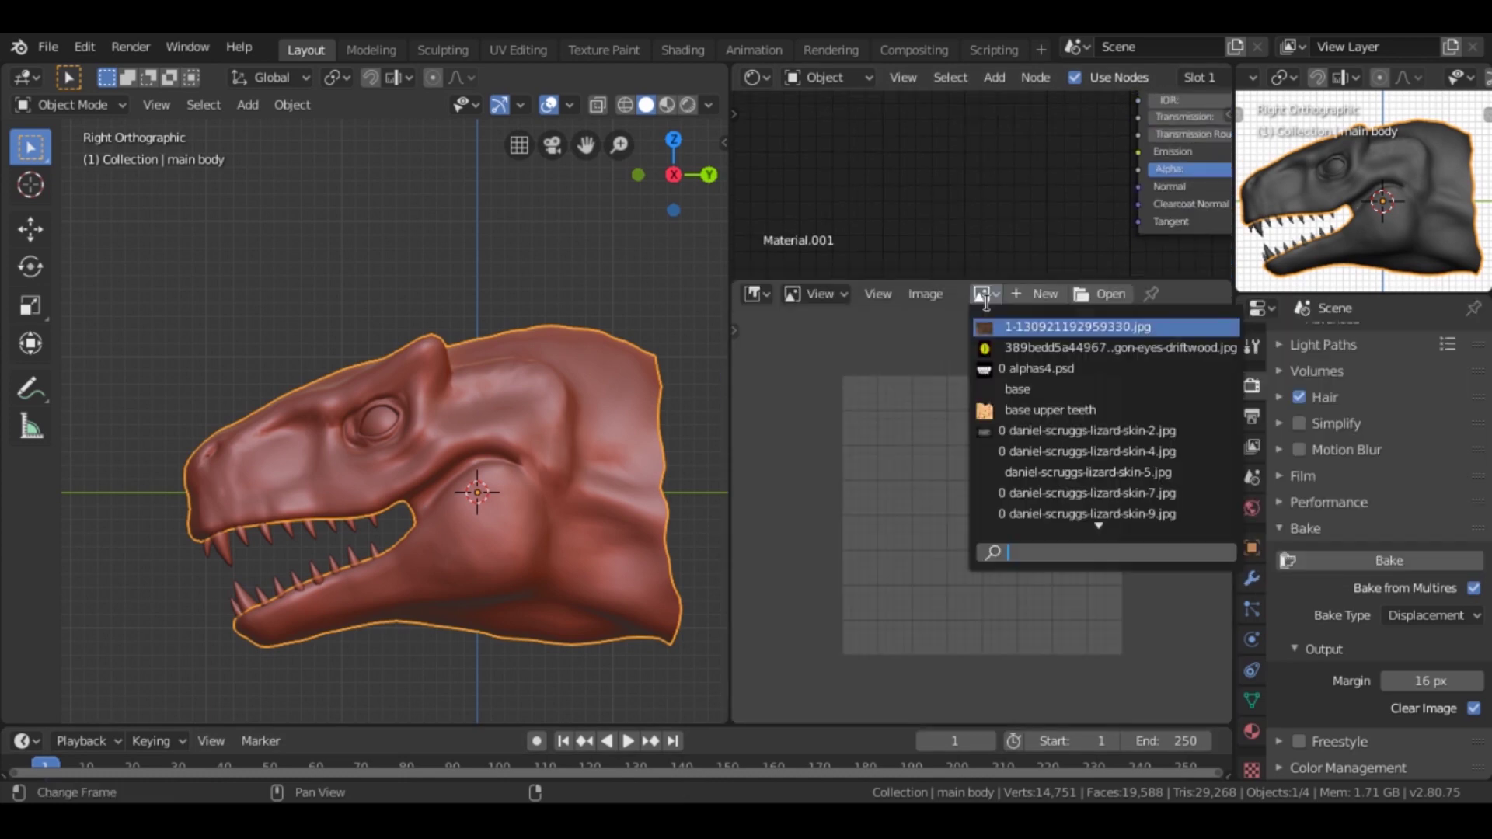
scroll(1107, 419, "down", 2)
left_click(1107, 410)
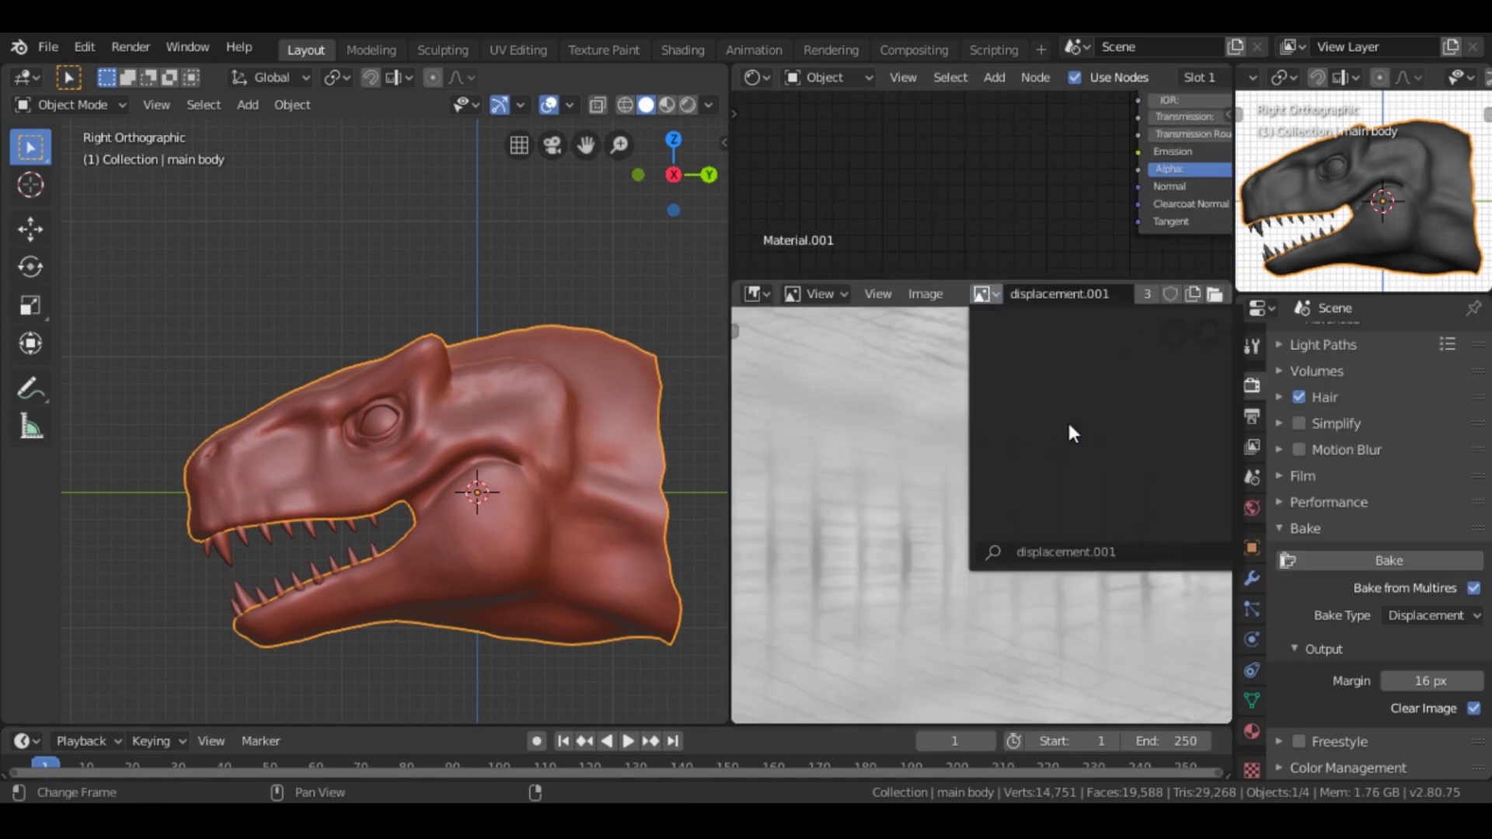
left_click(986, 294)
left_click(1042, 389)
scroll(1040, 580, "up", 4)
scroll(1042, 580, "up", 1)
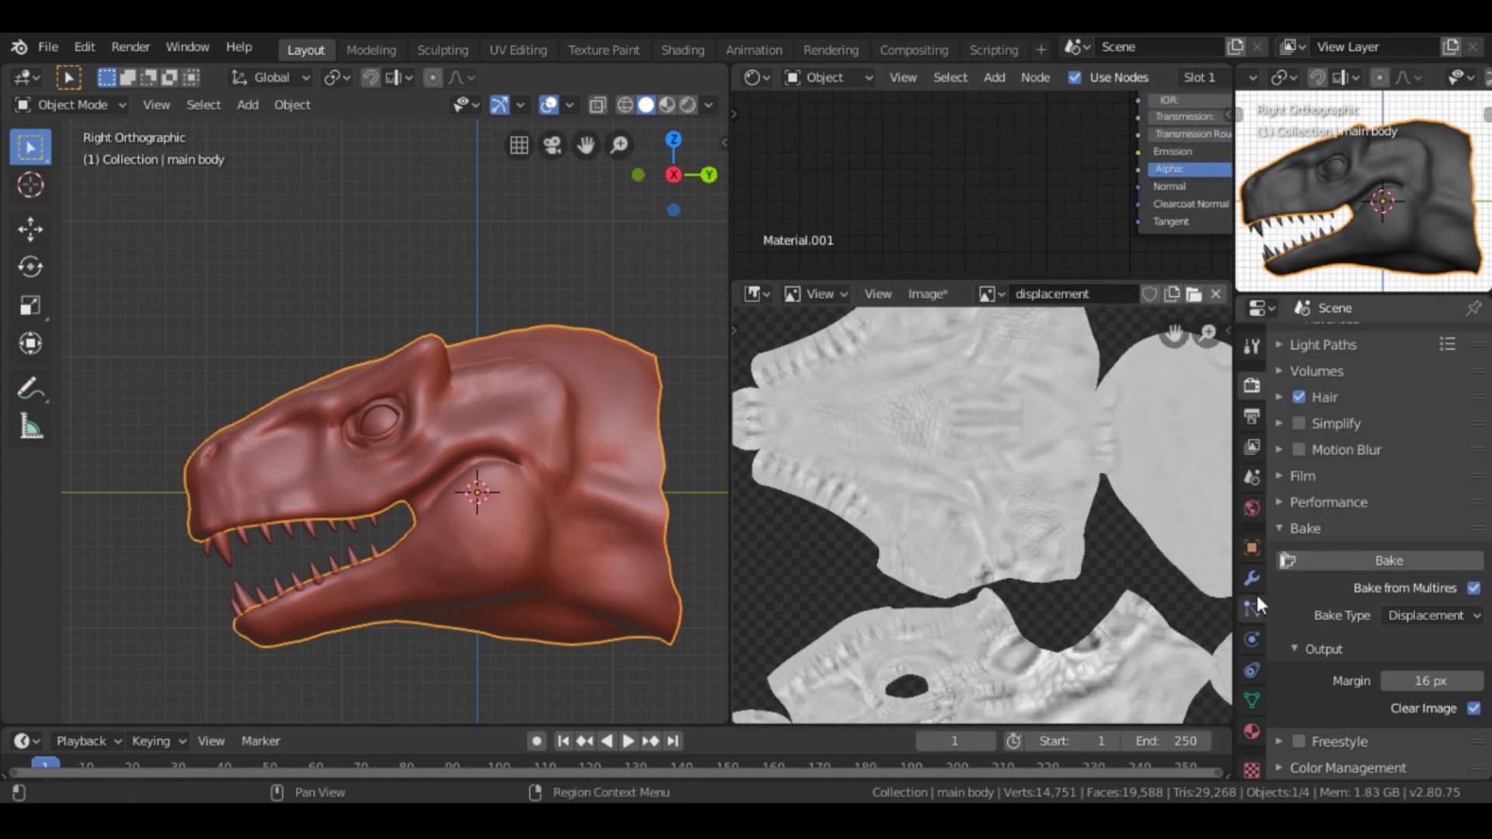
Step: Toggle the wireframe overlay and view the head from the right side
left_click(1251, 576)
mouse_move(485, 517)
middle_mouse_down()
mouse_move(521, 488)
mouse_move(563, 523)
middle_mouse_up()
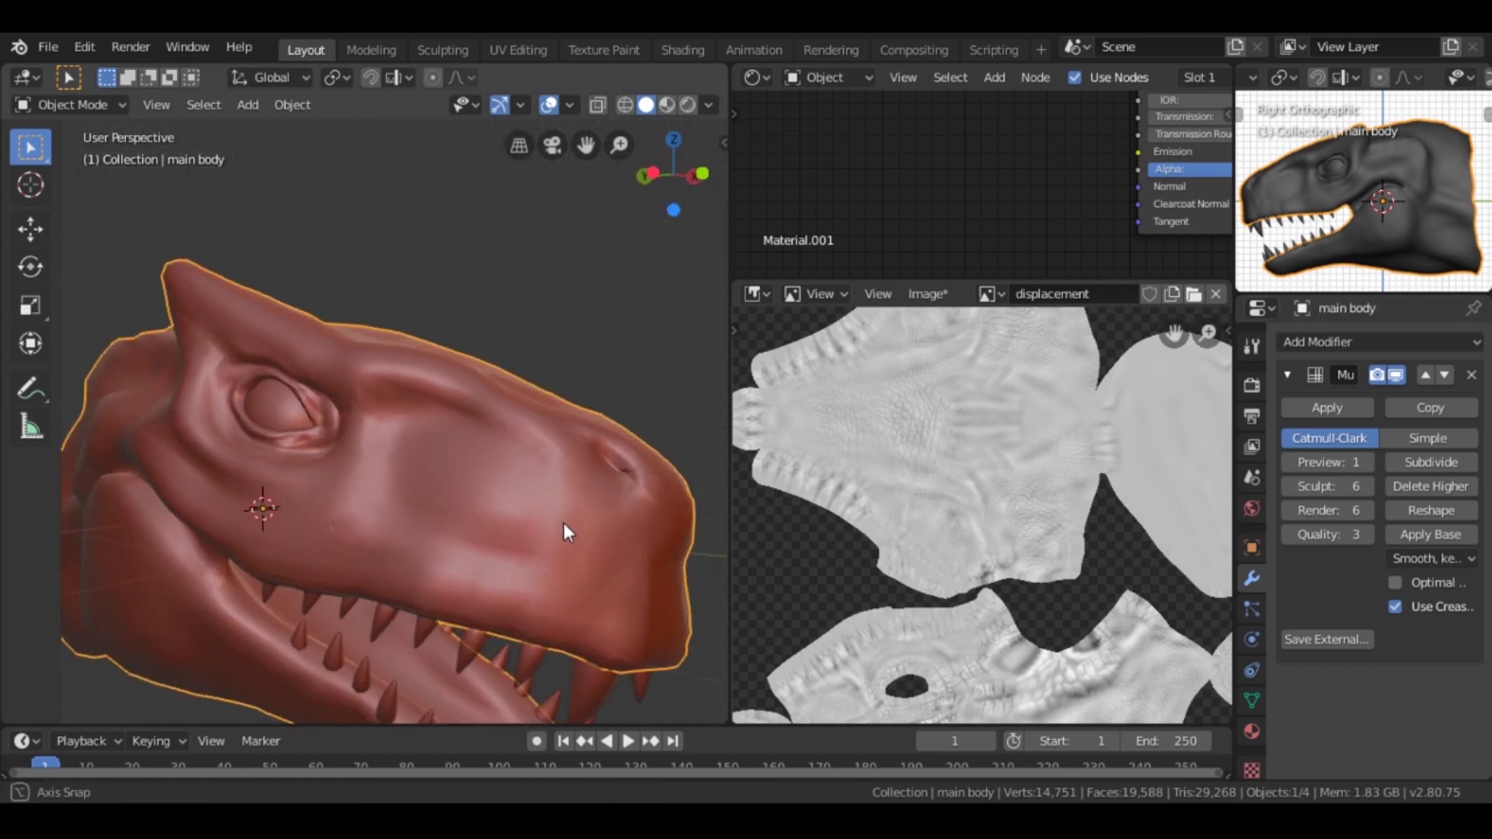
scroll(563, 522, "up", 3)
left_click(570, 104)
left_click(437, 475)
key("KP_3")
Step: Raise the multires preview to 2 and add a second image texture node for the normal image
scroll(467, 459, "up", 3)
left_click(571, 104)
scroll(1049, 497, "down", 2)
left_click(1368, 461)
middle_click_drag(685, 447, 340, 451)
middle_click_drag(450, 434, 544, 440)
key("g")
left_click(978, 186)
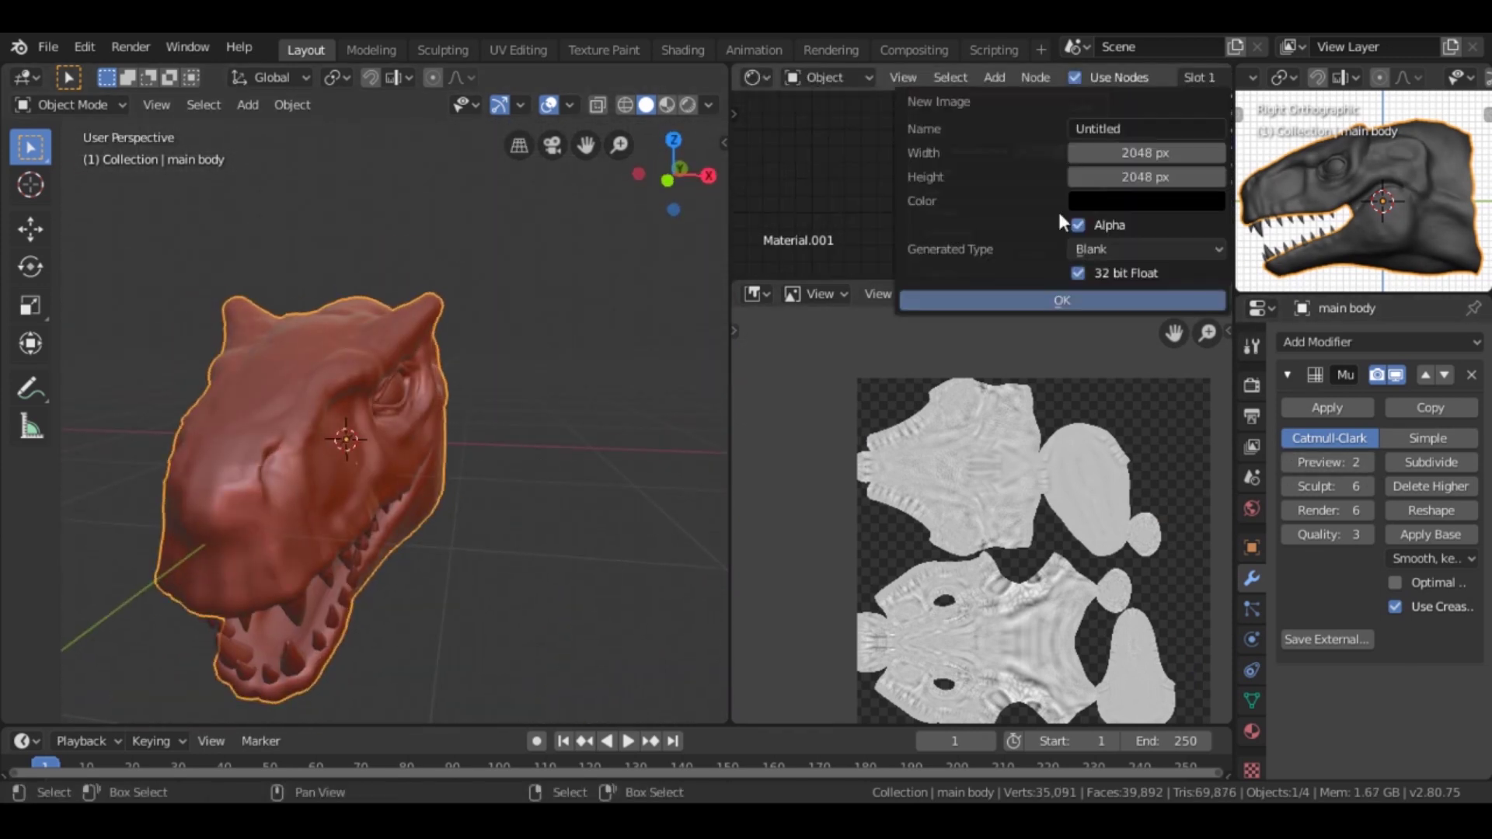
middle_click_drag(1059, 212, 1018, 176)
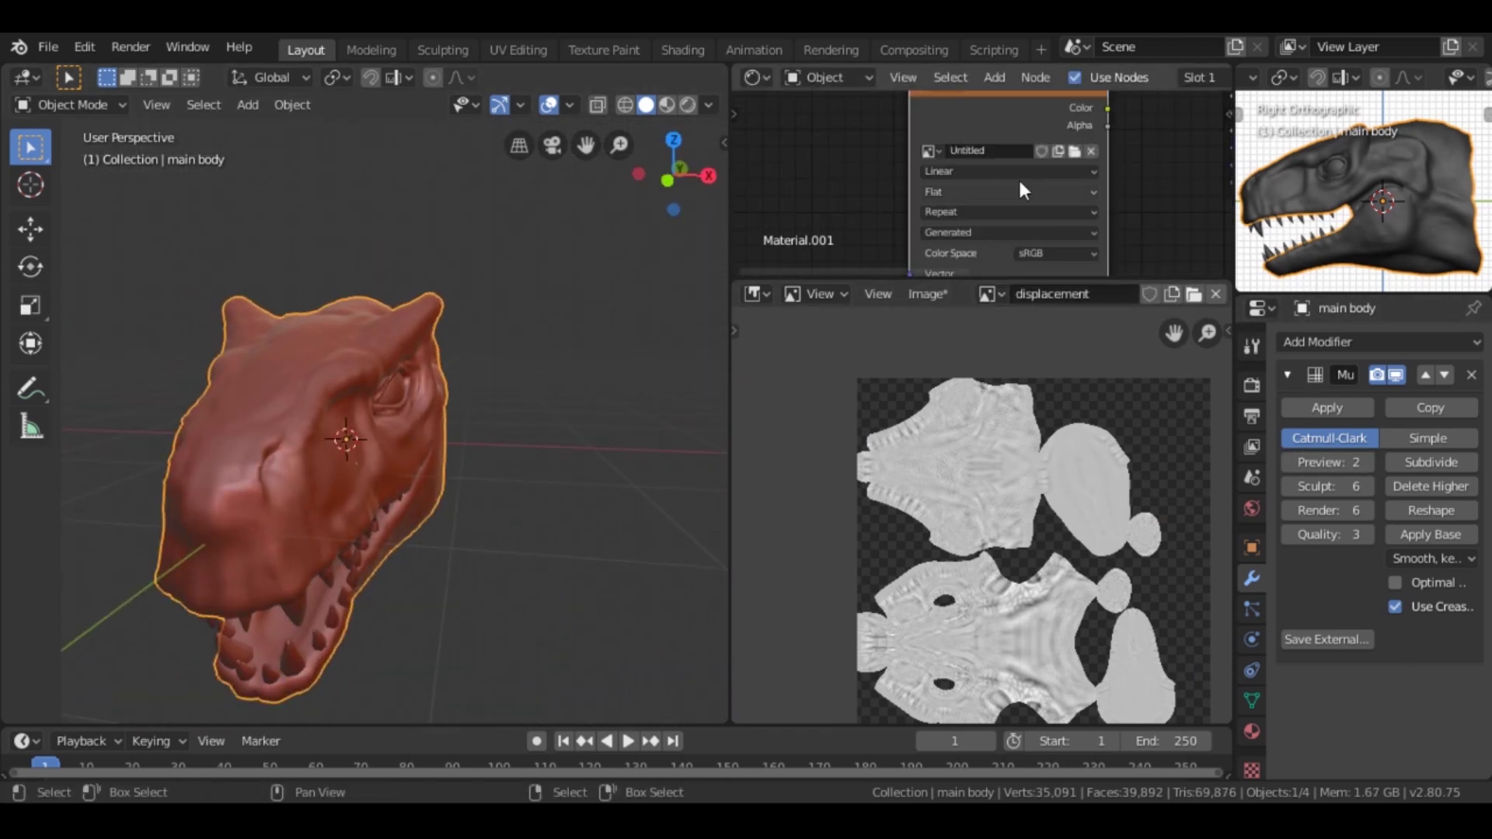
Step: Bake Normals into the empty normal image
left_click(1251, 385)
left_click(1433, 615)
left_click(1414, 643)
left_click(990, 294)
left_click(1018, 487)
left_click(1337, 560)
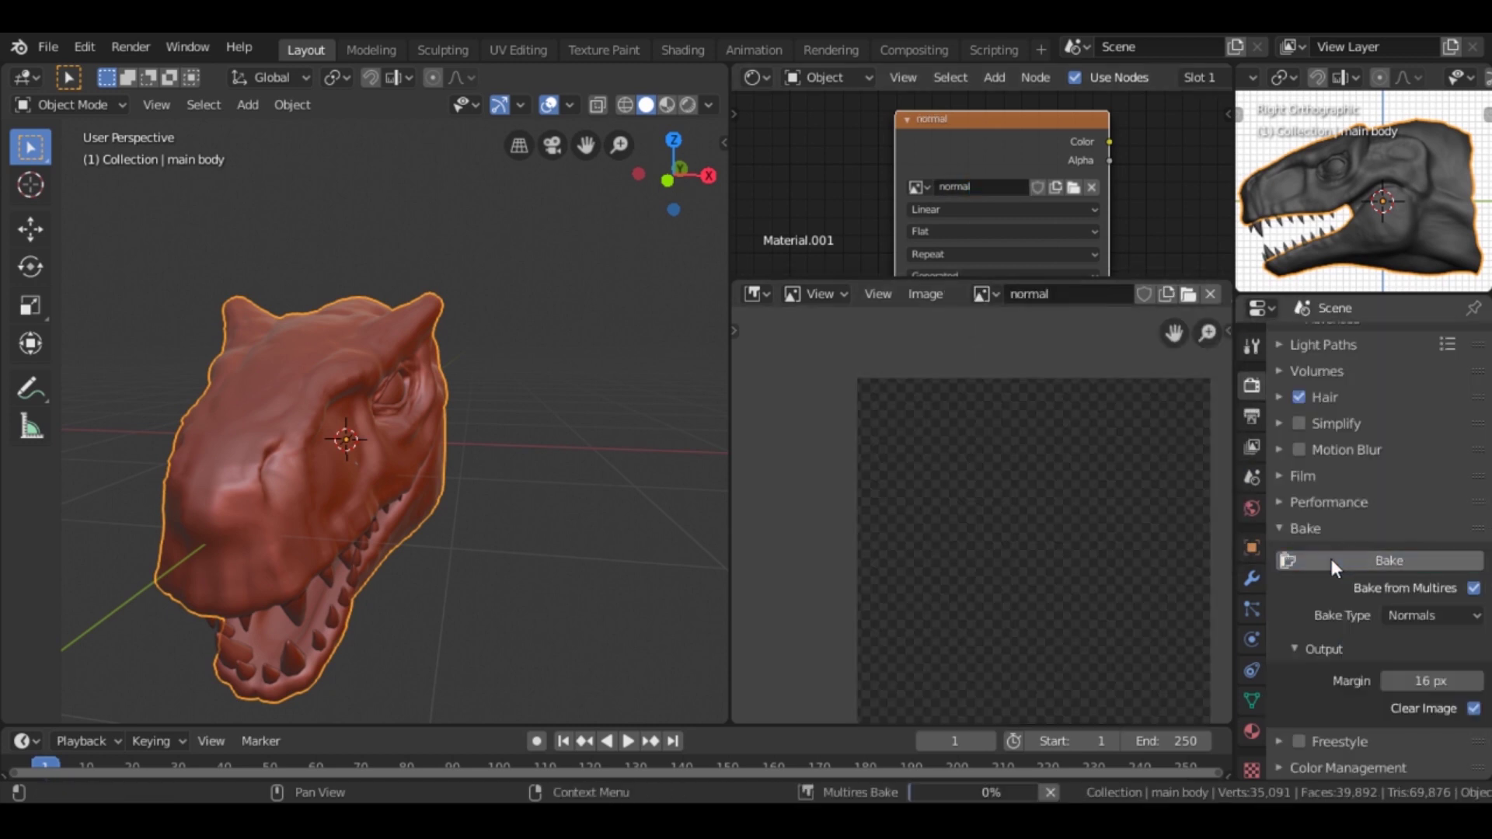
Step: Save the normal map as normal.png in a new textures folder inside heads
key("shift+alt+s")
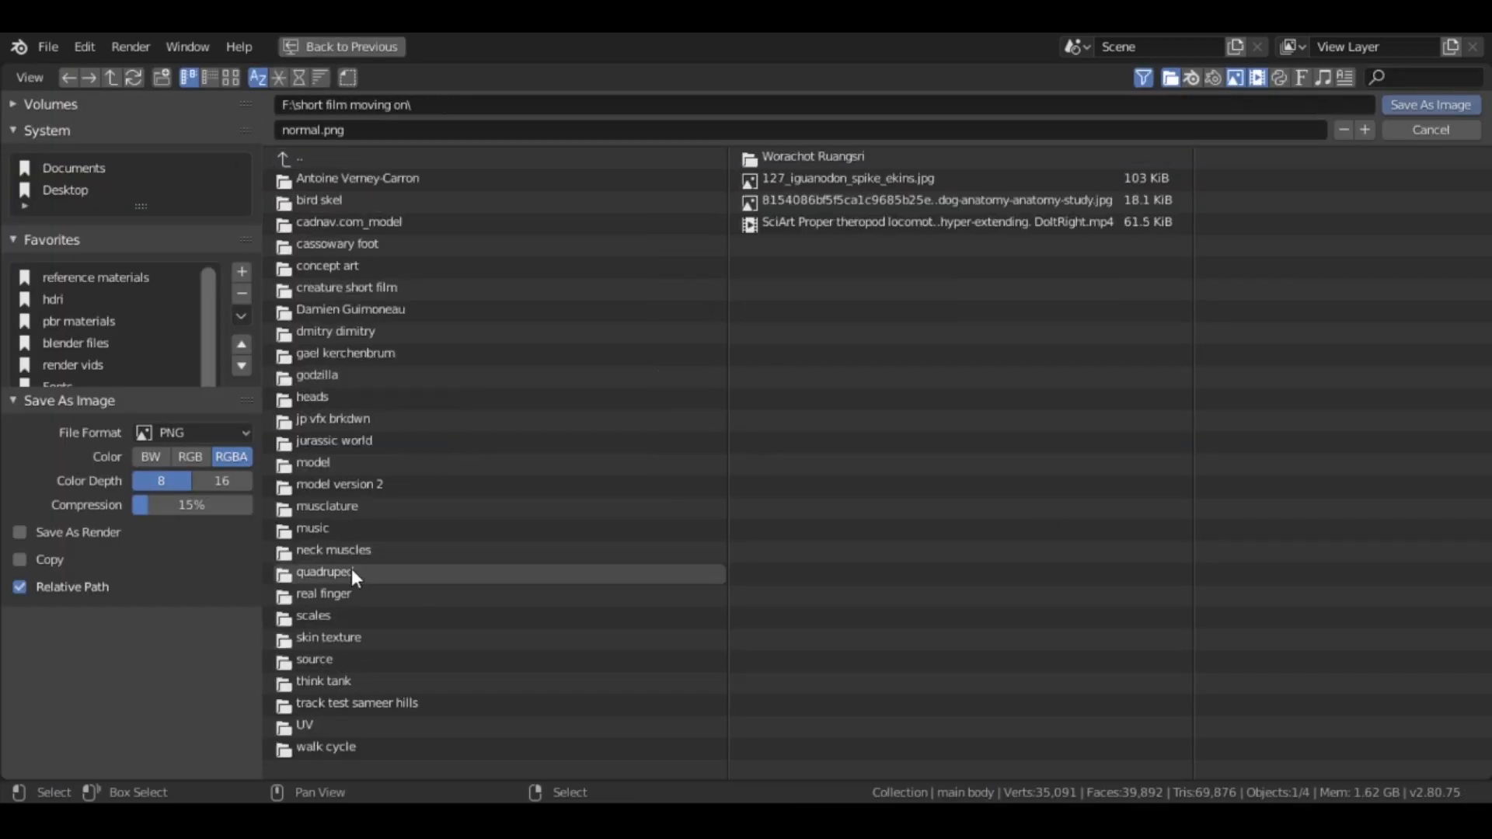
double_click(377, 396)
type("itextures")
key("Return")
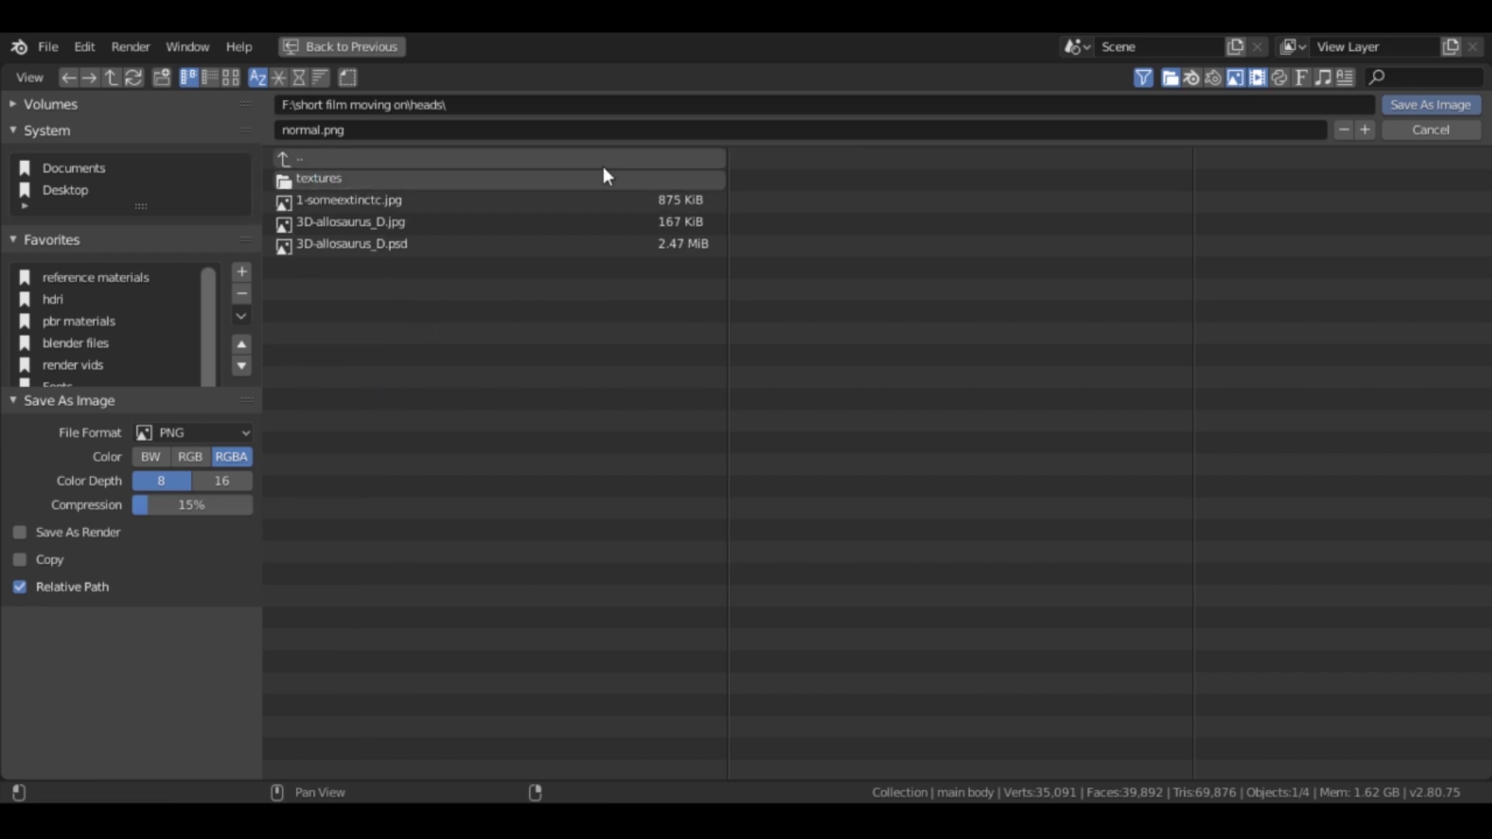
double_click(603, 167)
left_click(1431, 104)
Step: Save the displacement image into the textures folder too
left_click(994, 292)
left_click(1027, 510)
key("shift+alt+s")
left_click(1431, 104)
Step: Orbit to a side view of the head and make the node editor taller
mouse_move(499, 498)
middle_mouse_down()
mouse_move(432, 510)
mouse_move(545, 514)
middle_mouse_up()
scroll(405, 496, "up", 4)
scroll(382, 497, "down", 3)
scroll(975, 216, "down", 1)
left_click_drag(1012, 281, 1010, 544)
key("shift+a")
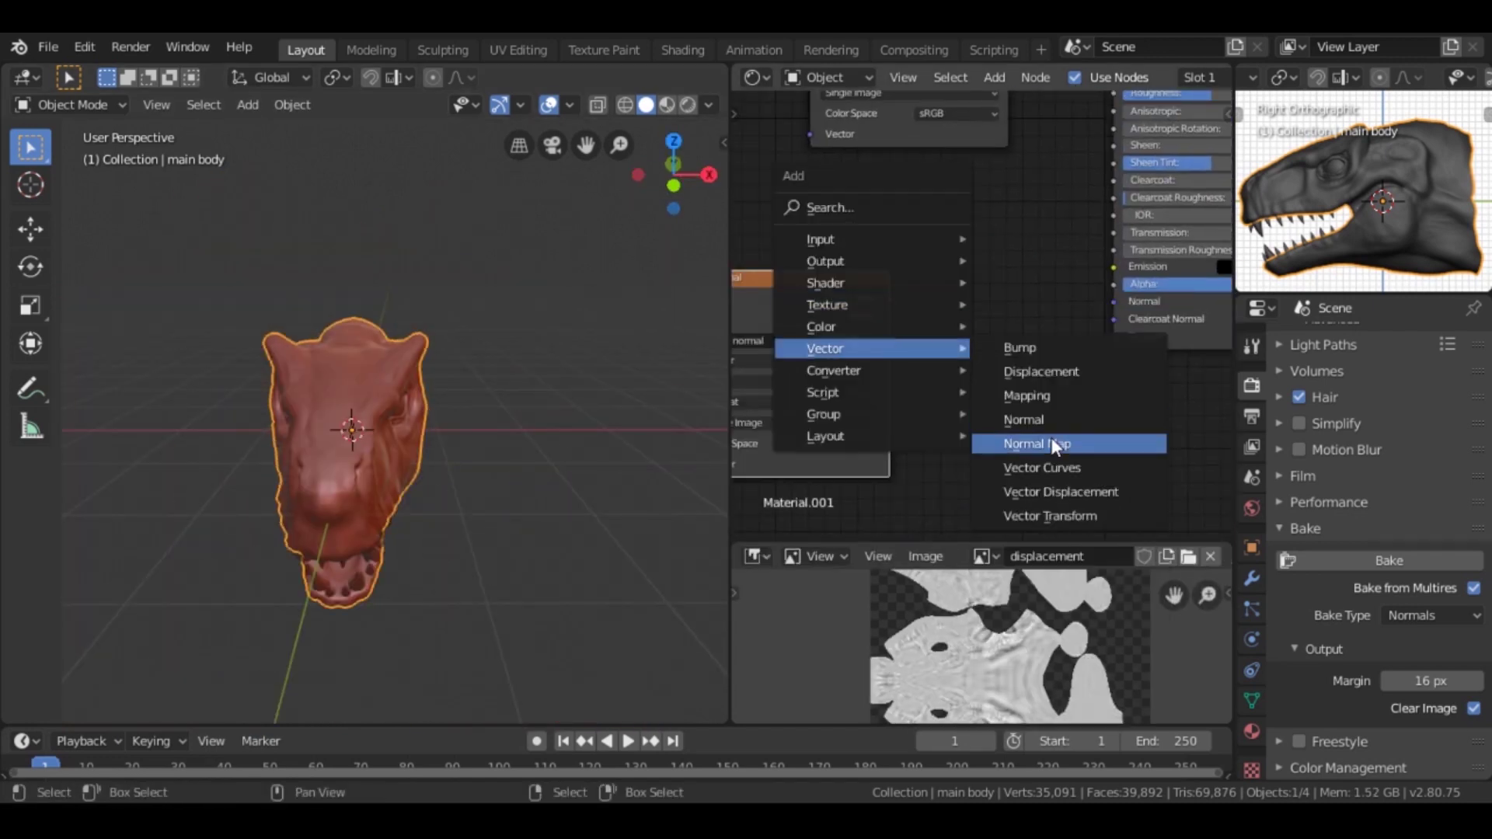
Step: Route the normal image through a Normal Map node into the shader's Normal, as Non-Color
left_click(1054, 419)
left_click_drag(890, 298, 940, 389)
left_click_drag(1063, 307, 1116, 302)
middle_click_drag(466, 311, 688, 109)
left_click(688, 107)
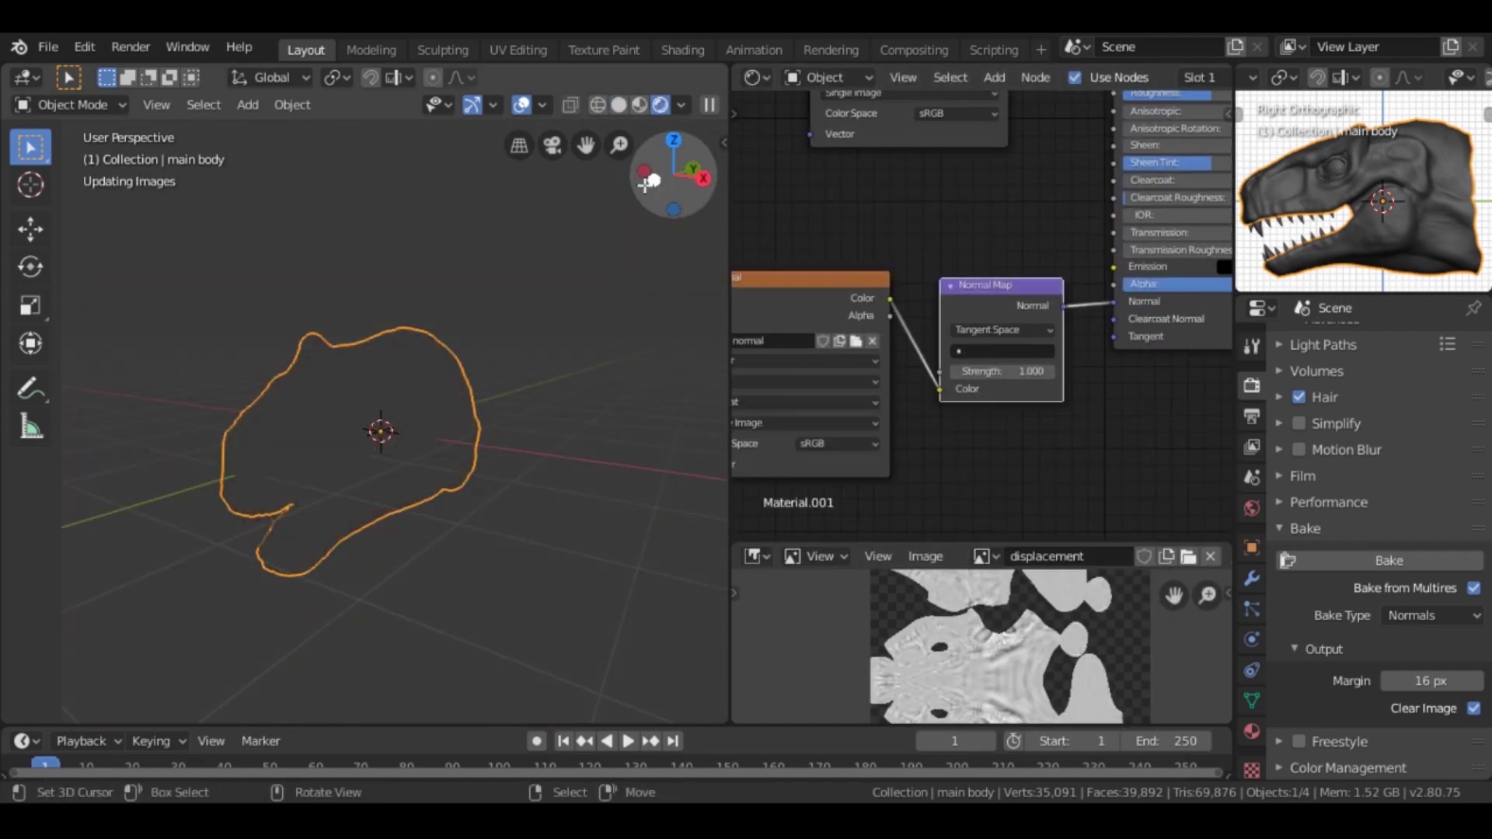
key("z")
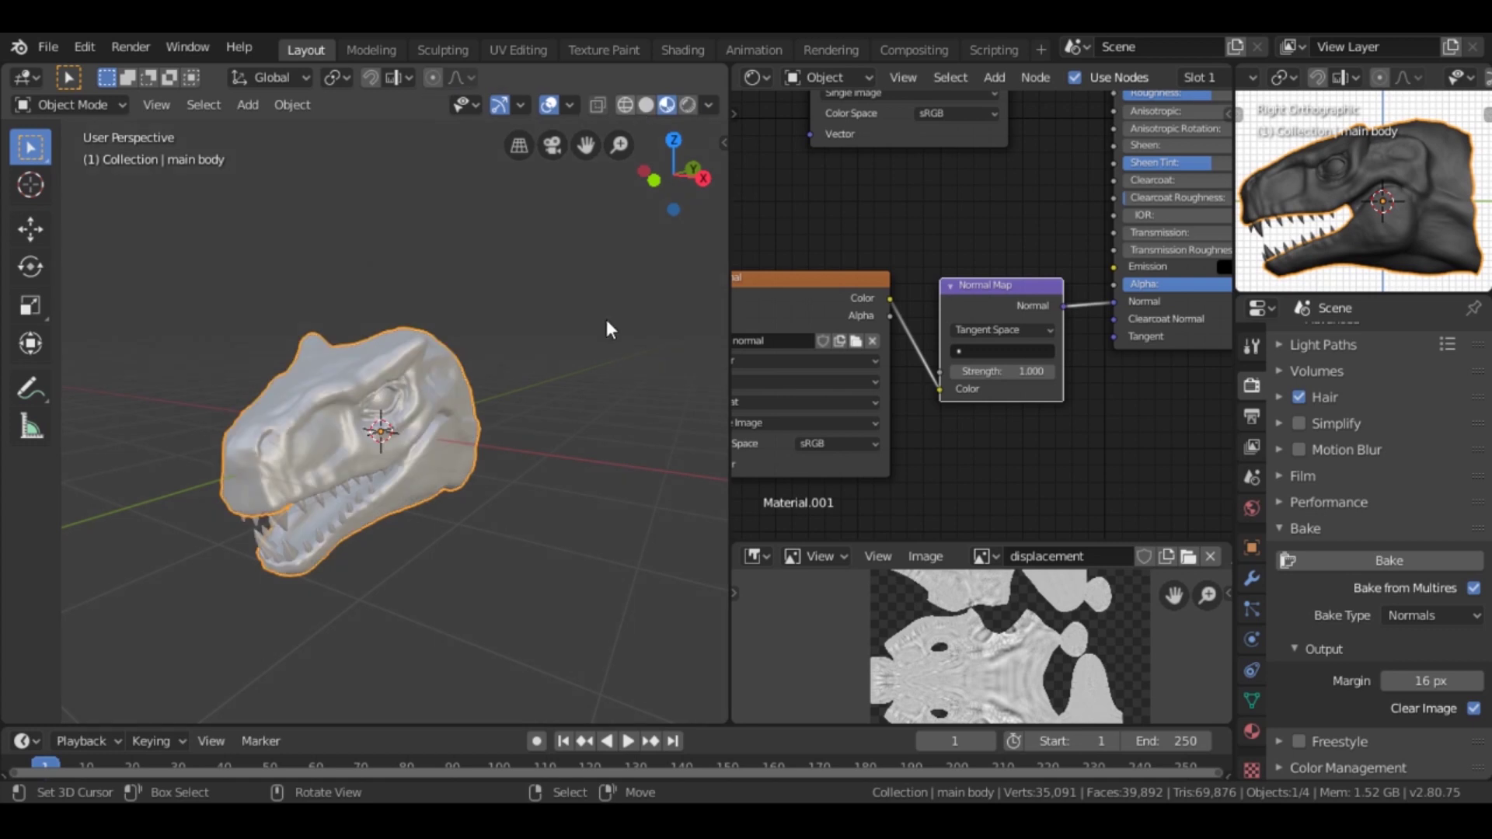
middle_click_drag(606, 321, 461, 370)
scroll(461, 369, "up", 2)
middle_click_drag(840, 443, 883, 398)
left_click(883, 398)
left_click(872, 471)
Step: Rotate the eye slightly around the vertical axis in edit mode, then reselect the body
middle_click_drag(359, 391, 481, 369)
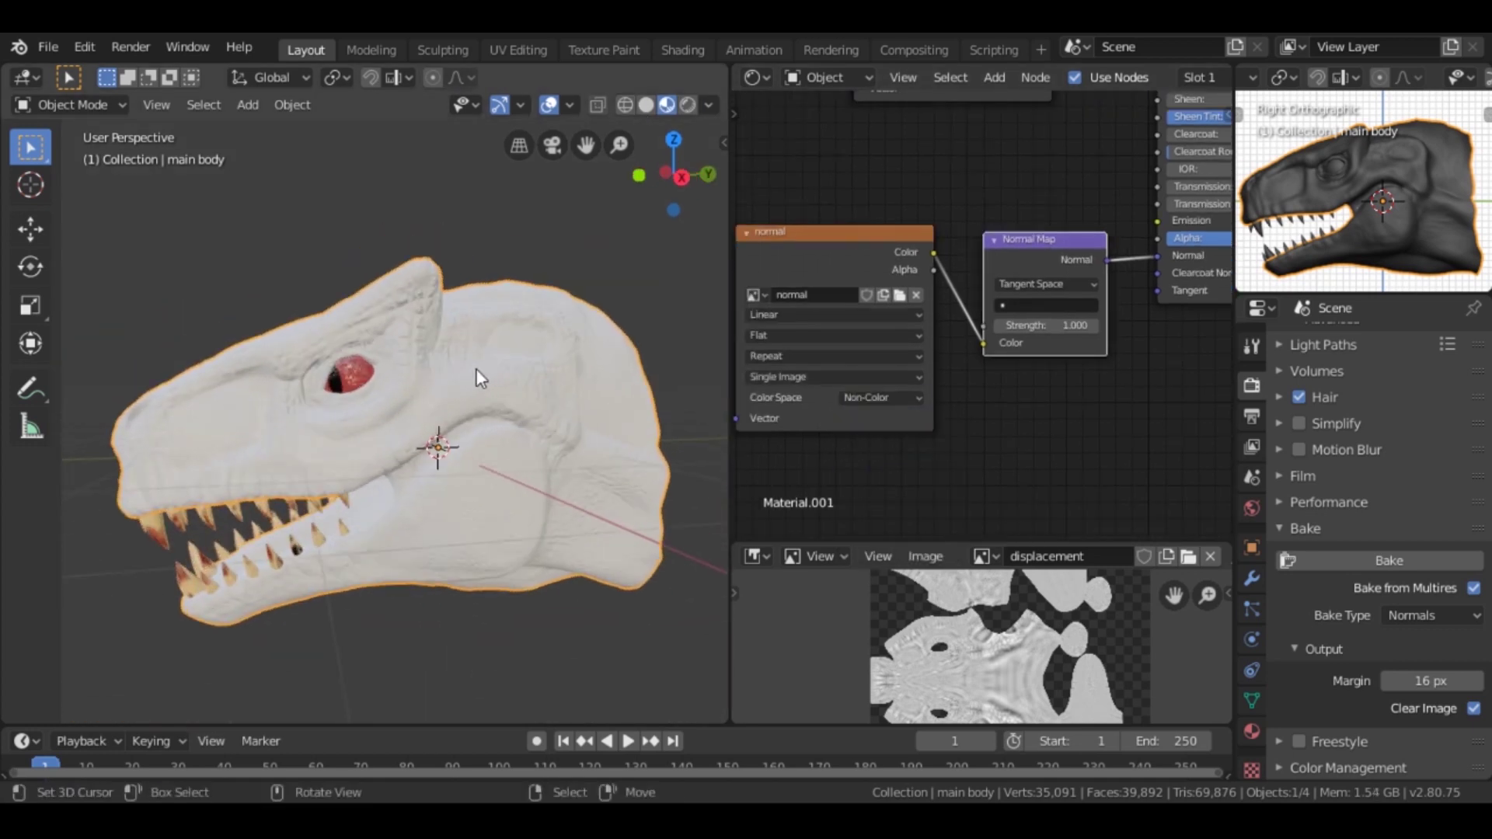
scroll(323, 330, "up", 3)
left_click(322, 330)
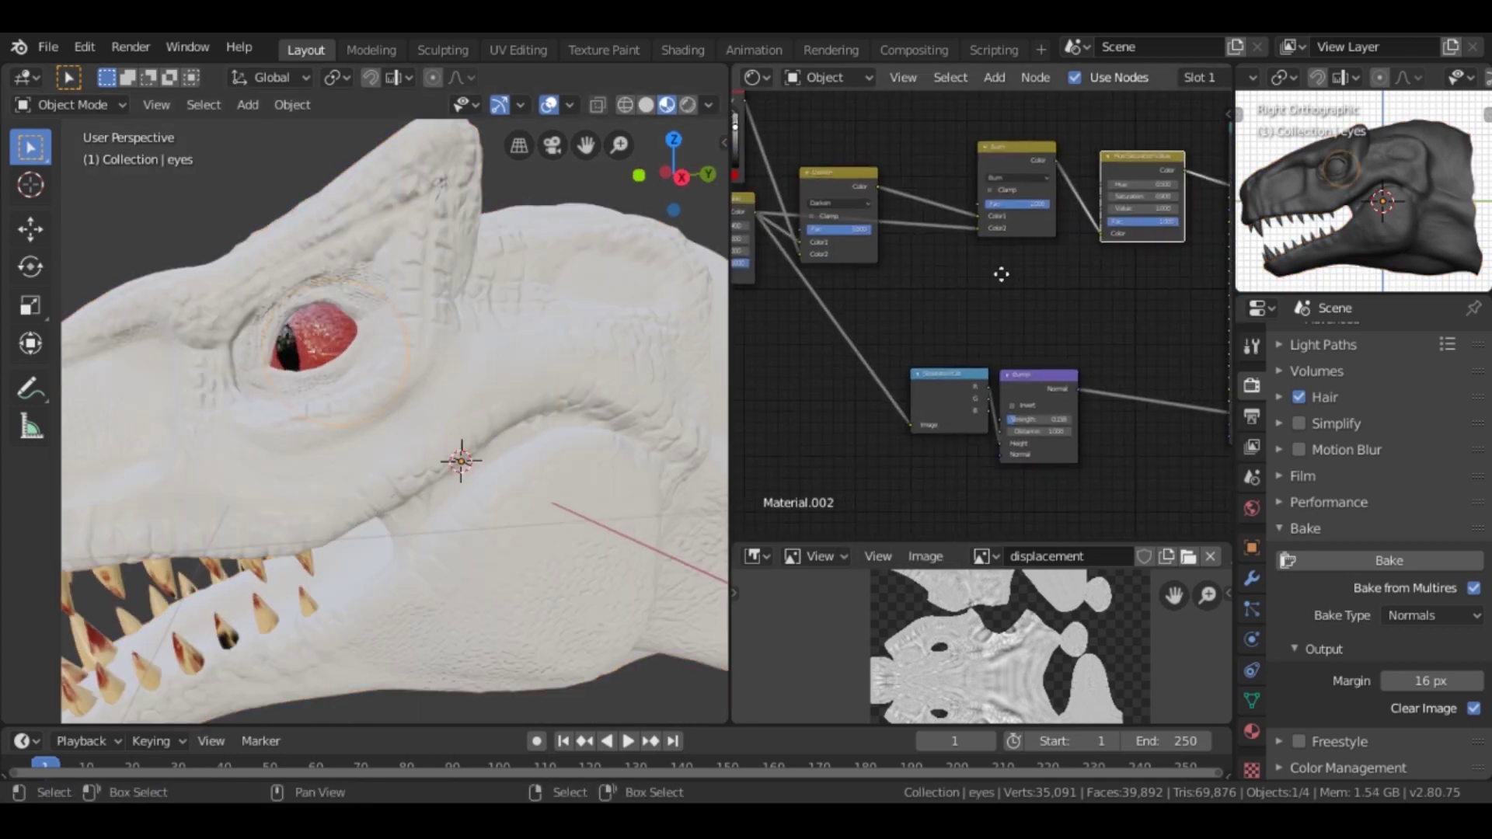
middle_click_drag(1007, 281, 969, 363)
key("Tab")
key("KP_1")
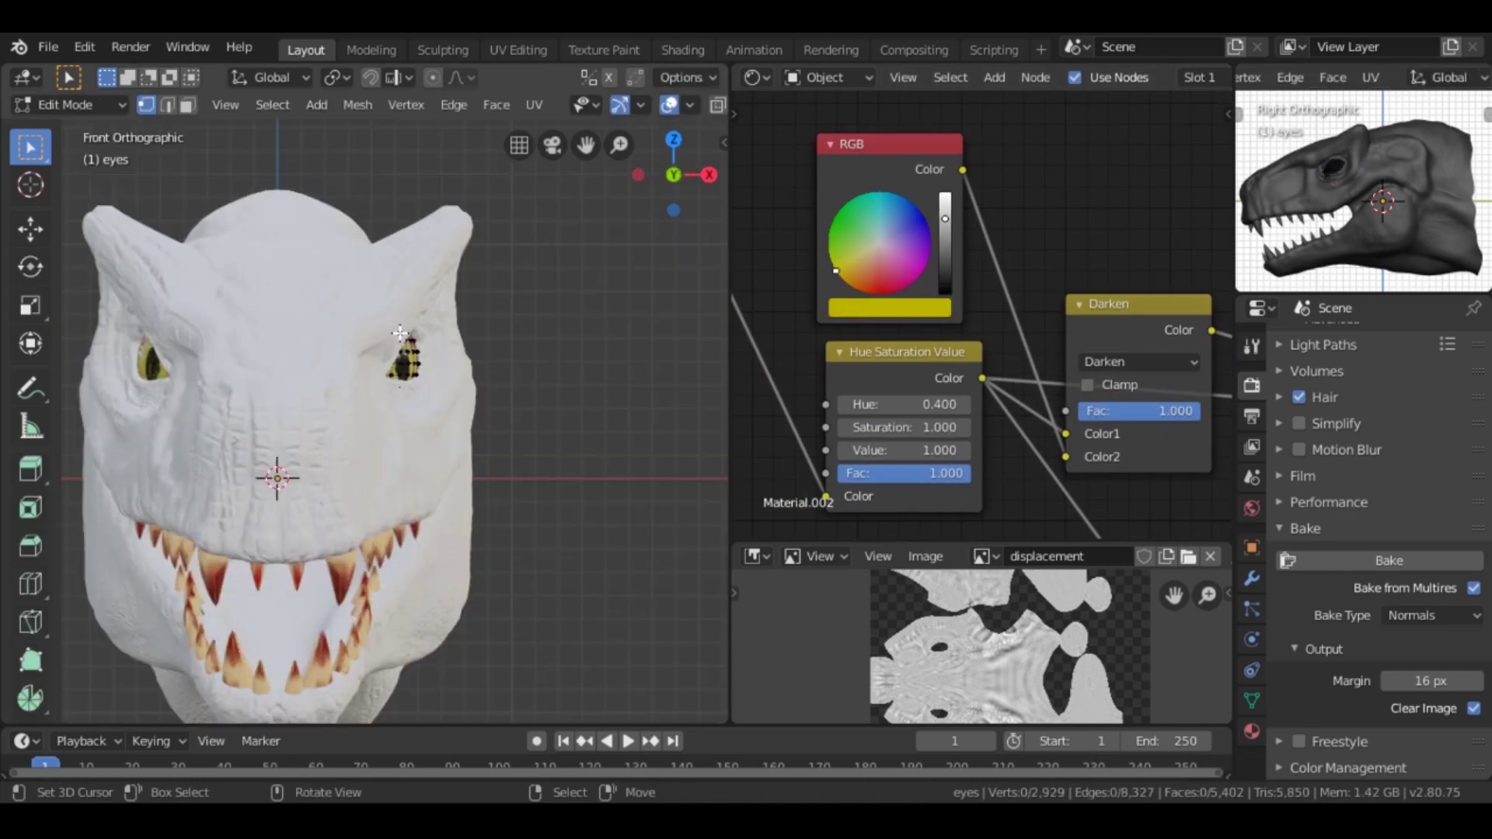
scroll(396, 422, "up", 3)
key("r")
left_click(327, 533)
left_click(524, 440)
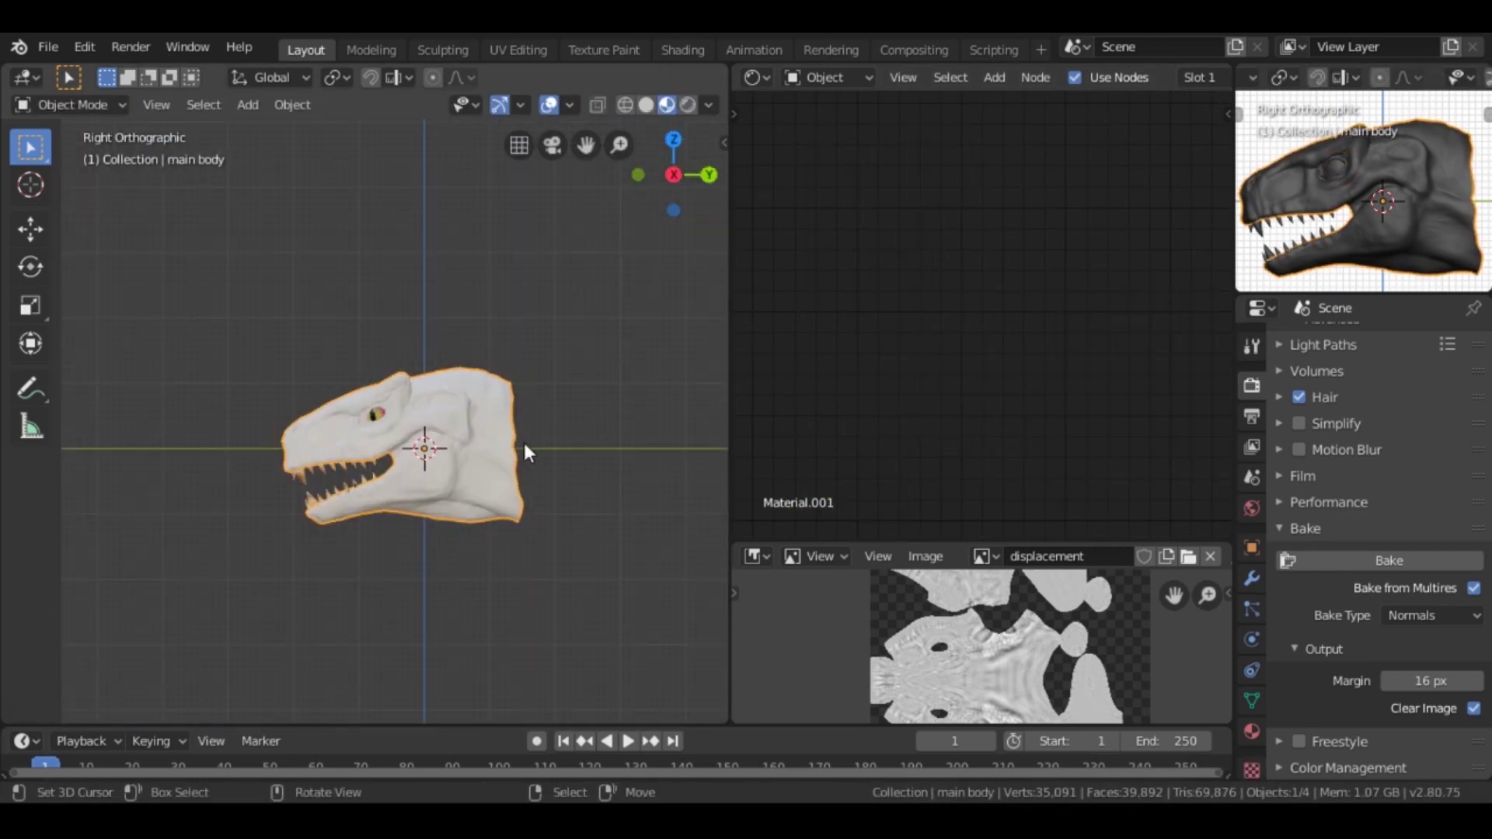
Step: Set the base colour to black and create a new image named 'cavity'
left_click(1018, 304)
left_click_drag(1137, 335, 1137, 487)
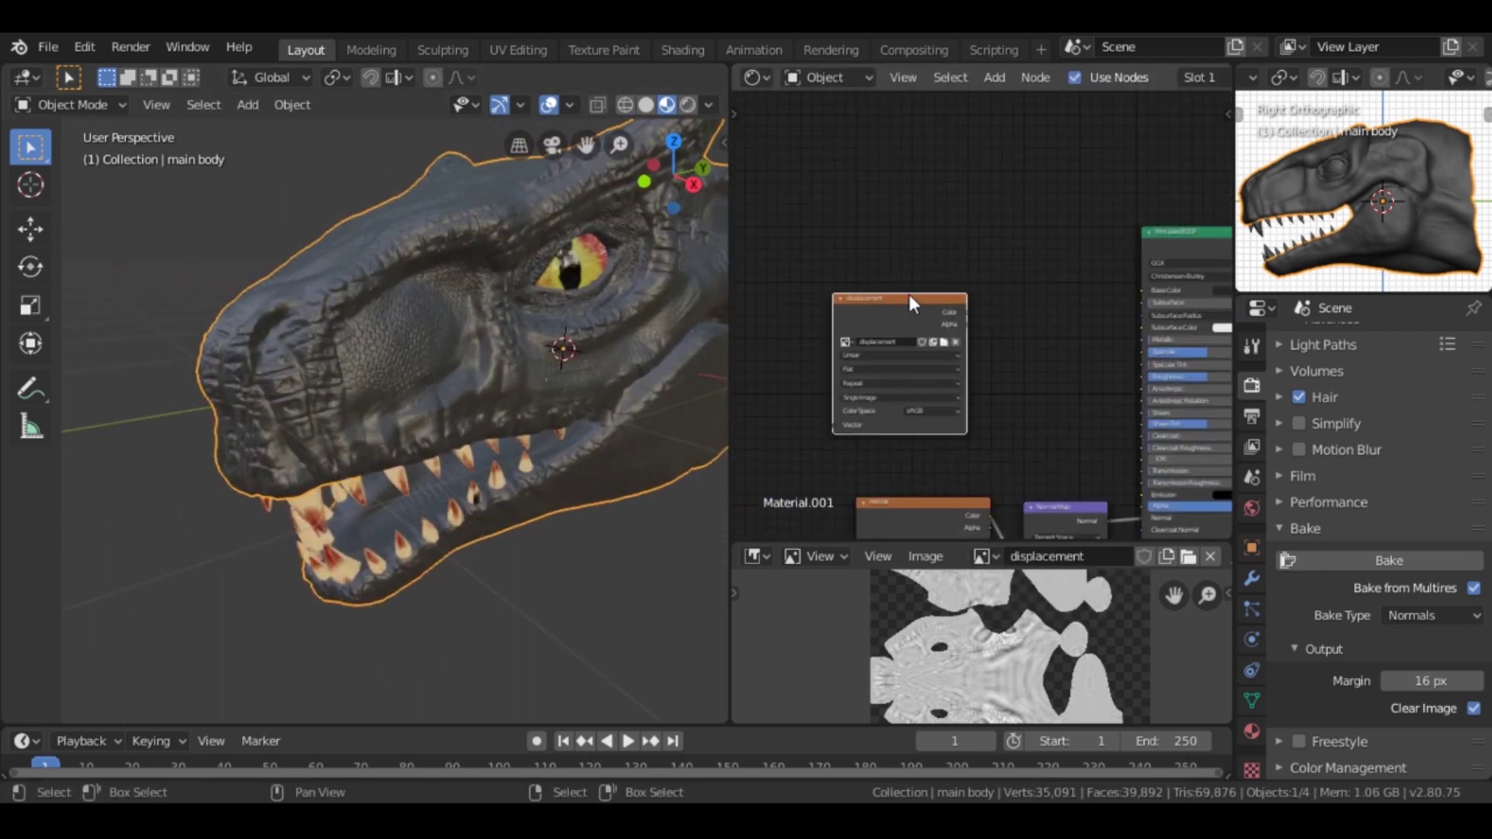
left_click(999, 248)
type("cavity")
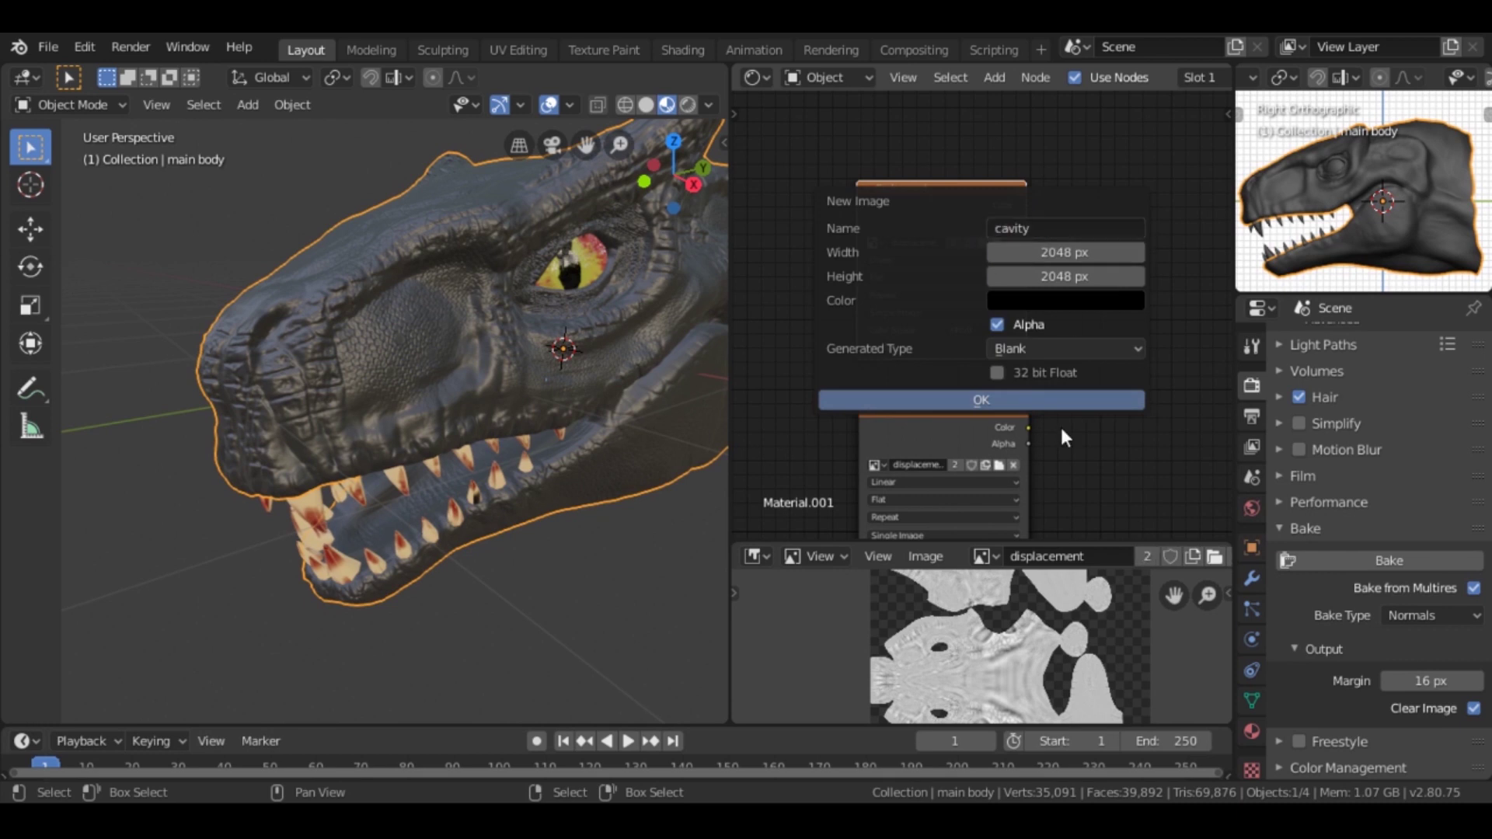
left_click(1003, 400)
Step: Add Geometry, Emission and ColorRamp nodes to the material node tree
key("shift+a")
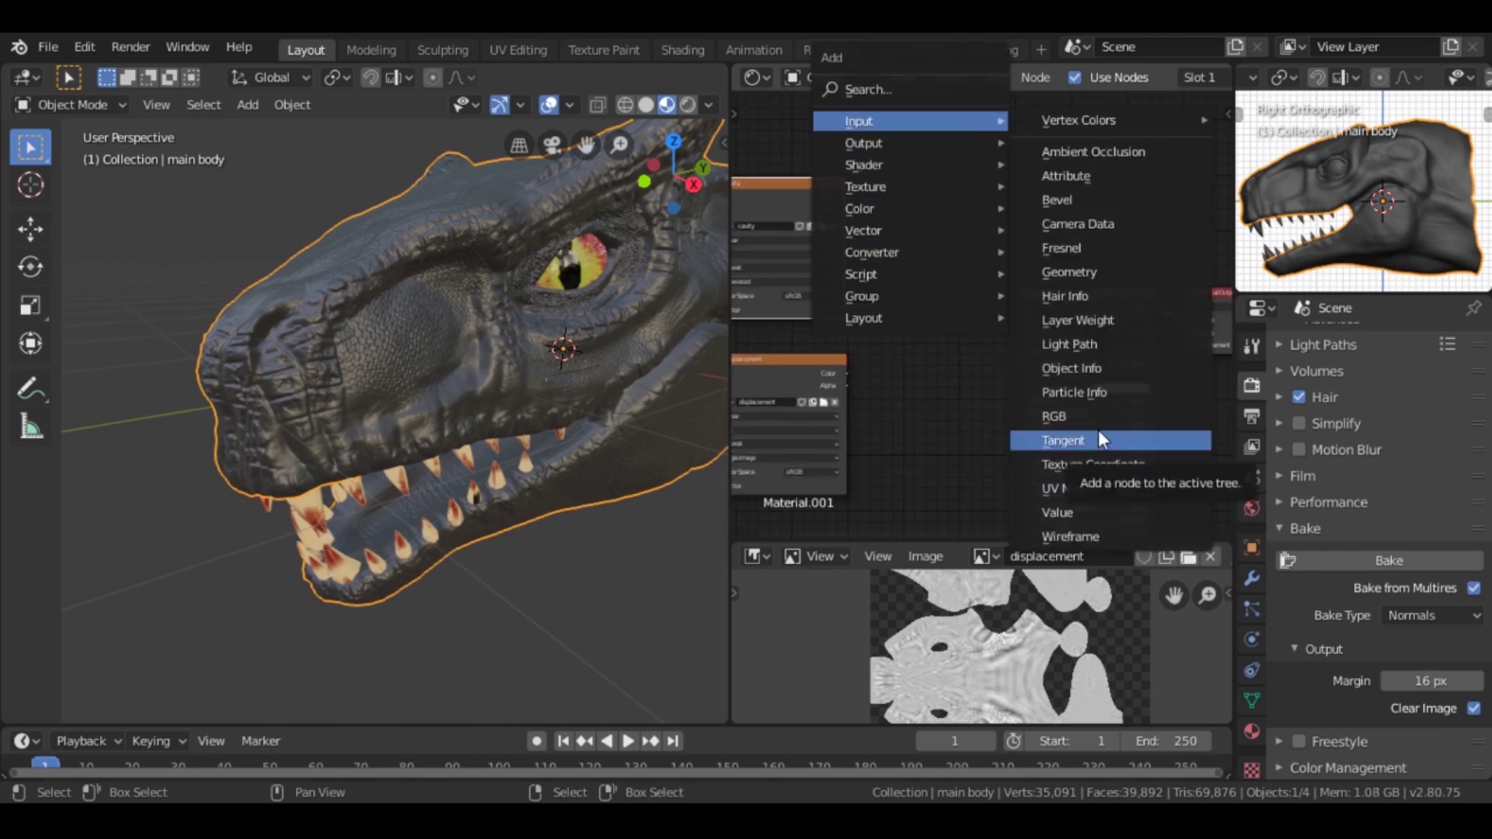
left_click(1067, 277)
left_click(1065, 248)
scroll(1065, 248, "up", 2)
key("shift+a")
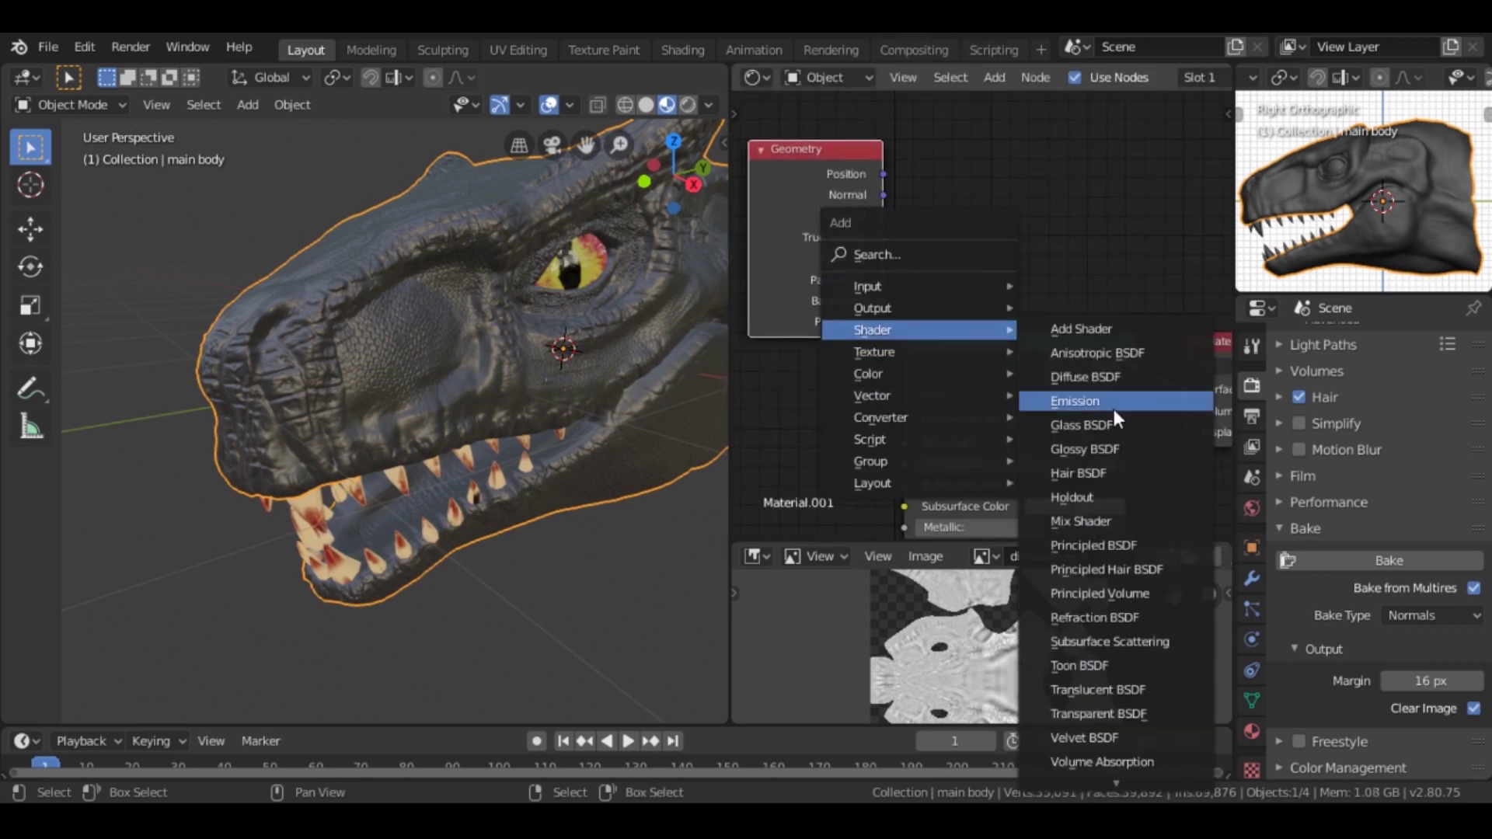
left_click(1083, 404)
left_click(1068, 229)
key("shift+a")
mouse_move(897, 337)
left_click(1104, 449)
left_click(959, 265)
Step: Raise the multires preview level, pull both ColorRamp stops inward, and preview in Rendered shading
left_click(1252, 579)
left_click(1368, 463)
key("KP_Decimal")
left_click_drag(841, 302, 952, 303)
left_click_drag(1076, 304, 950, 308)
scroll(953, 309, "up", 1)
left_click(688, 106)
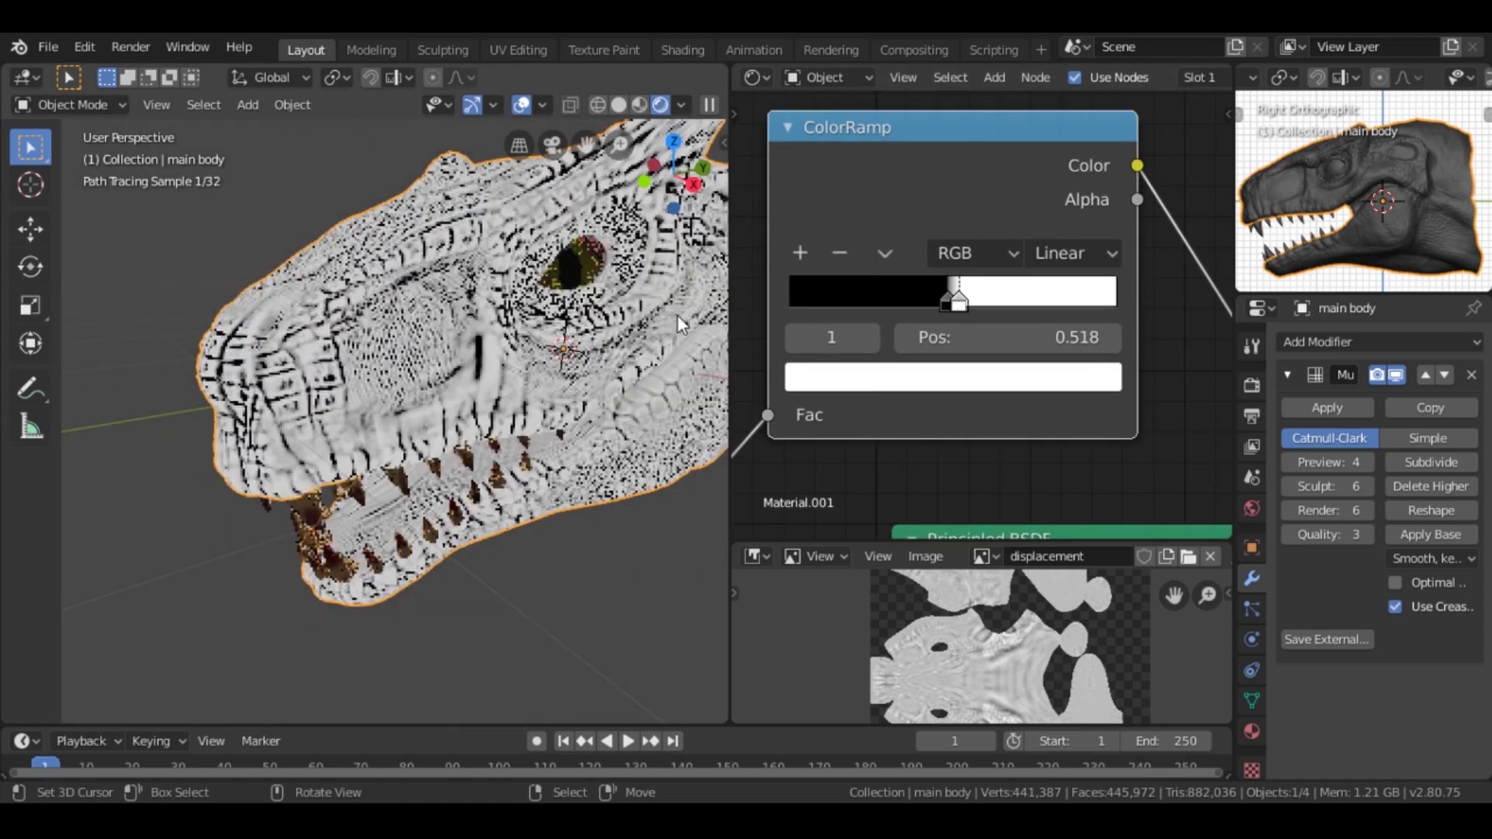
Step: Tighten the ColorRamp stops to about 0.491–0.514 and raise the multires preview to 5
scroll(952, 302, "up", 1)
left_click(932, 299)
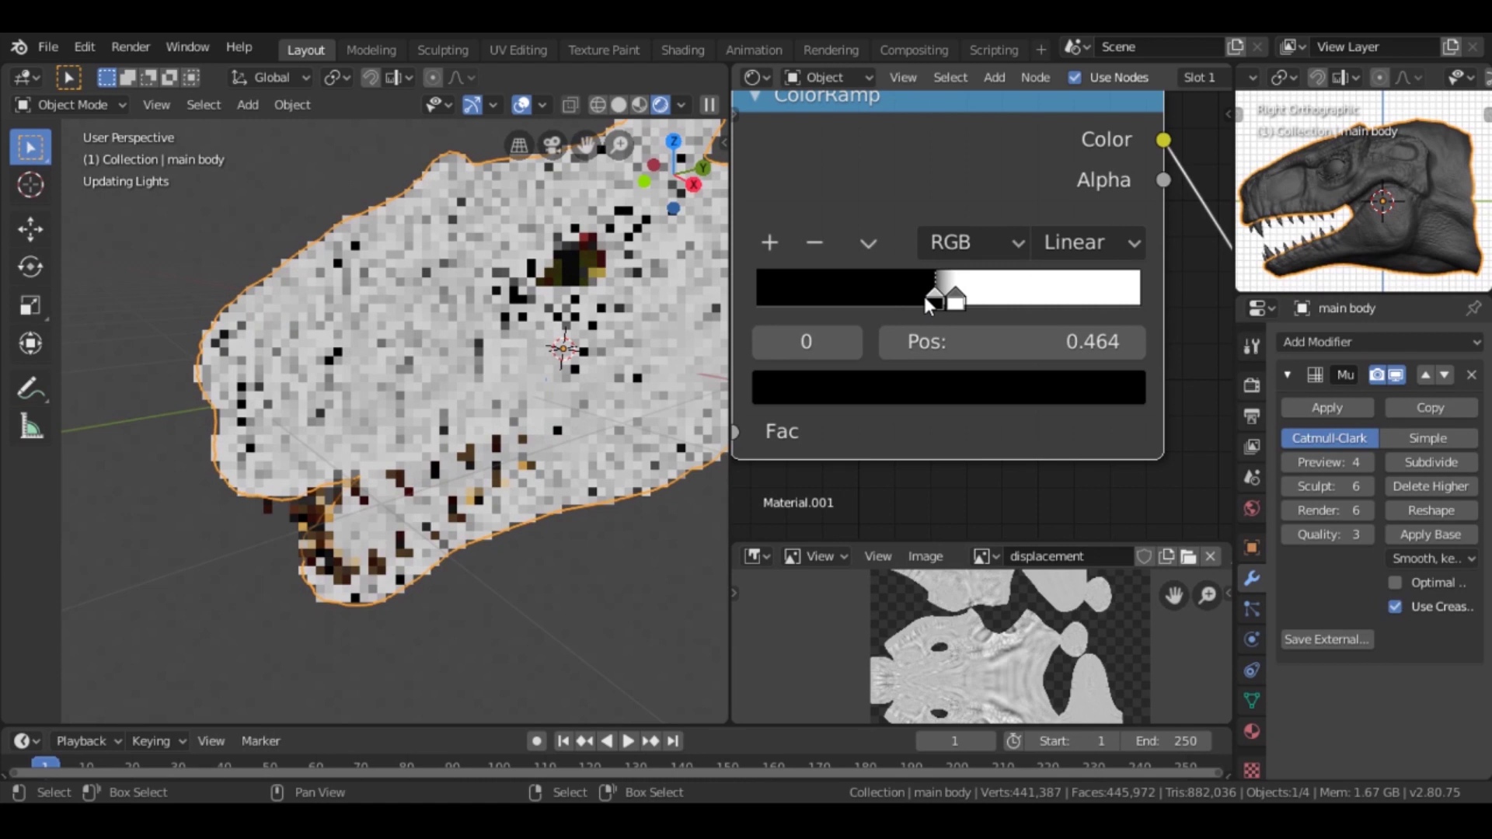
left_click_drag(954, 299, 946, 300)
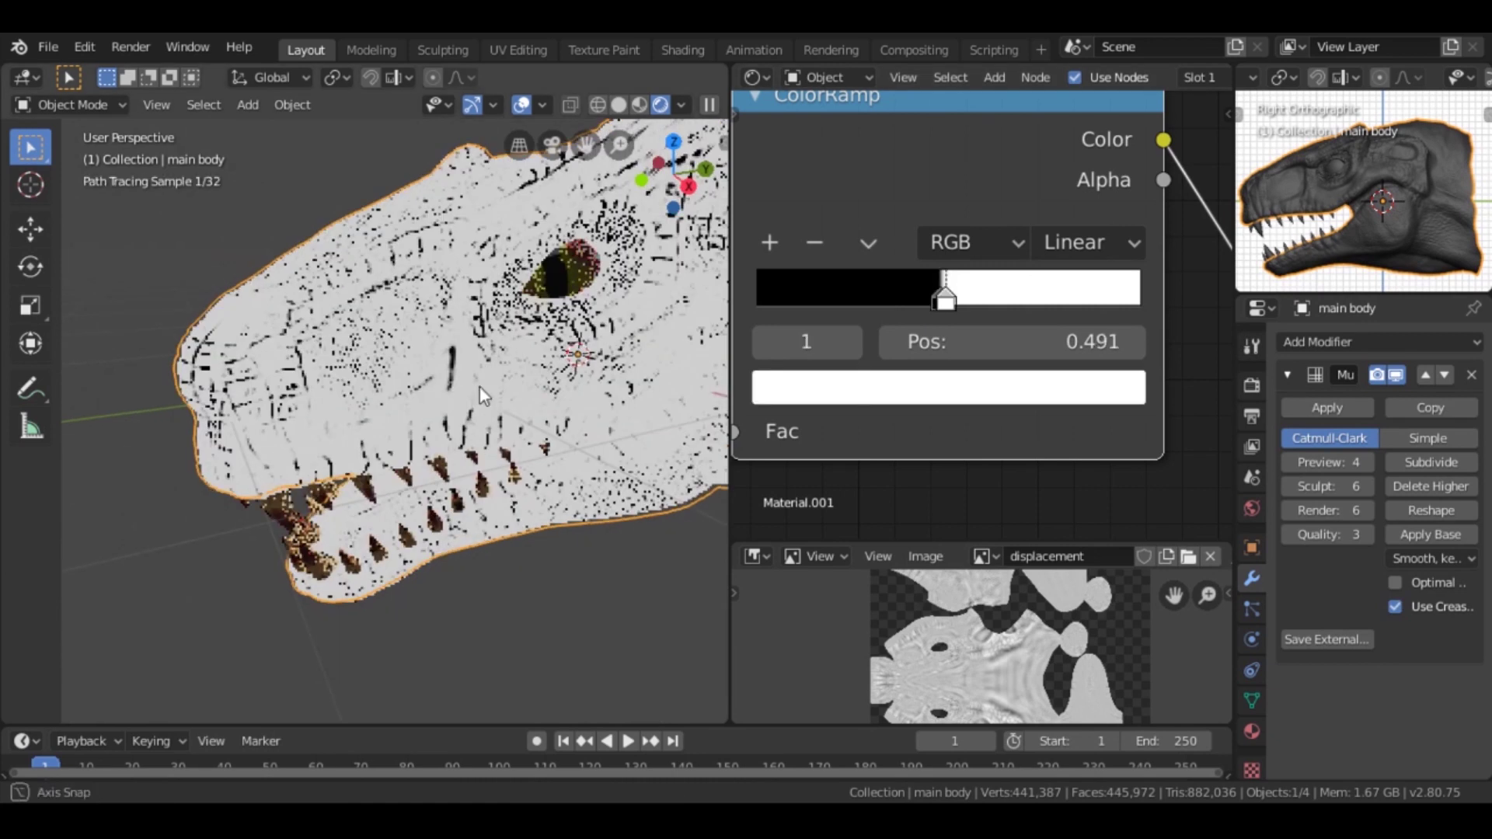
scroll(480, 387, "up", 3)
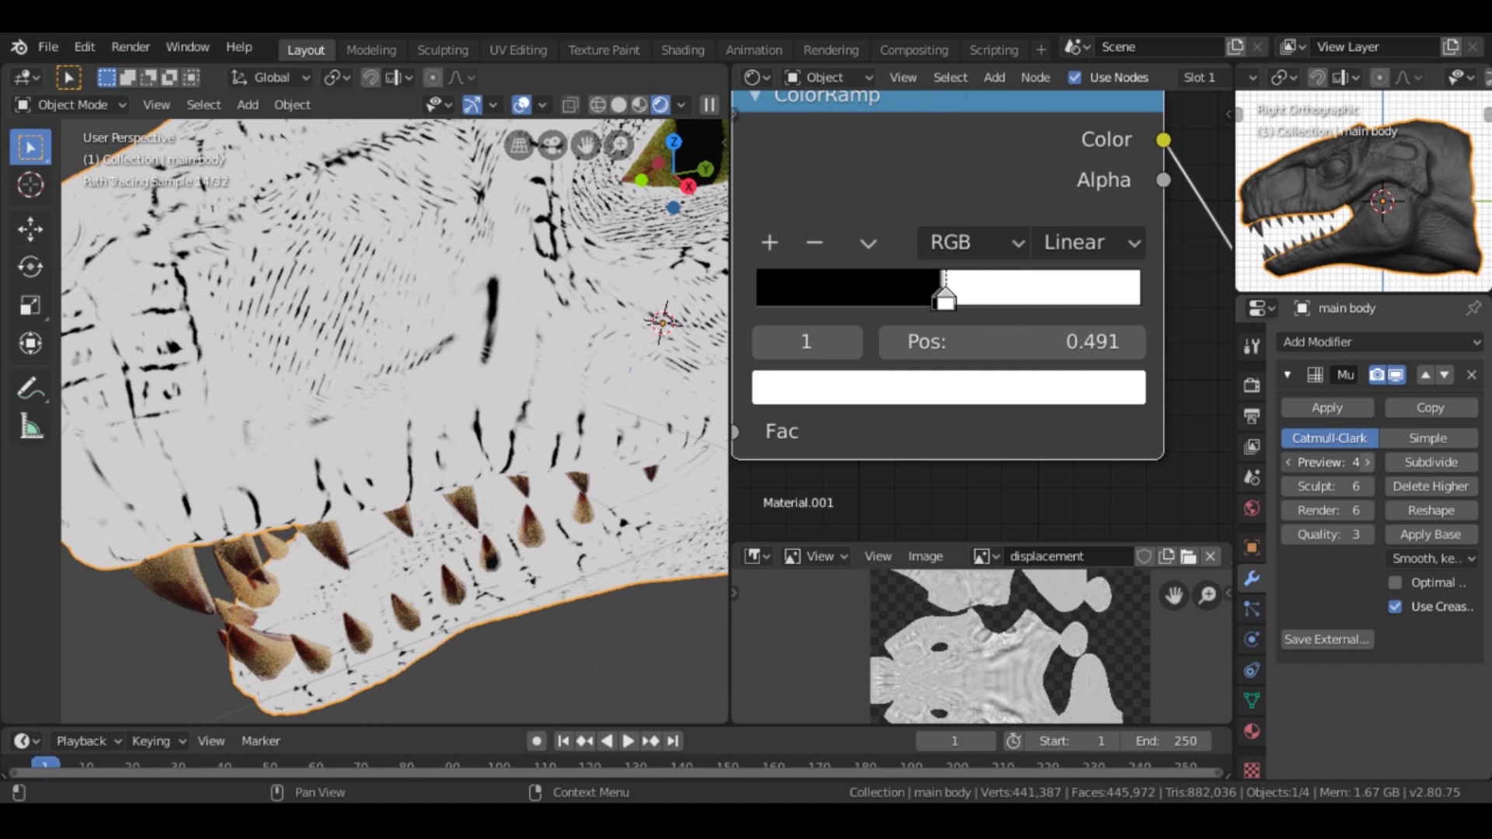
left_click(1367, 463)
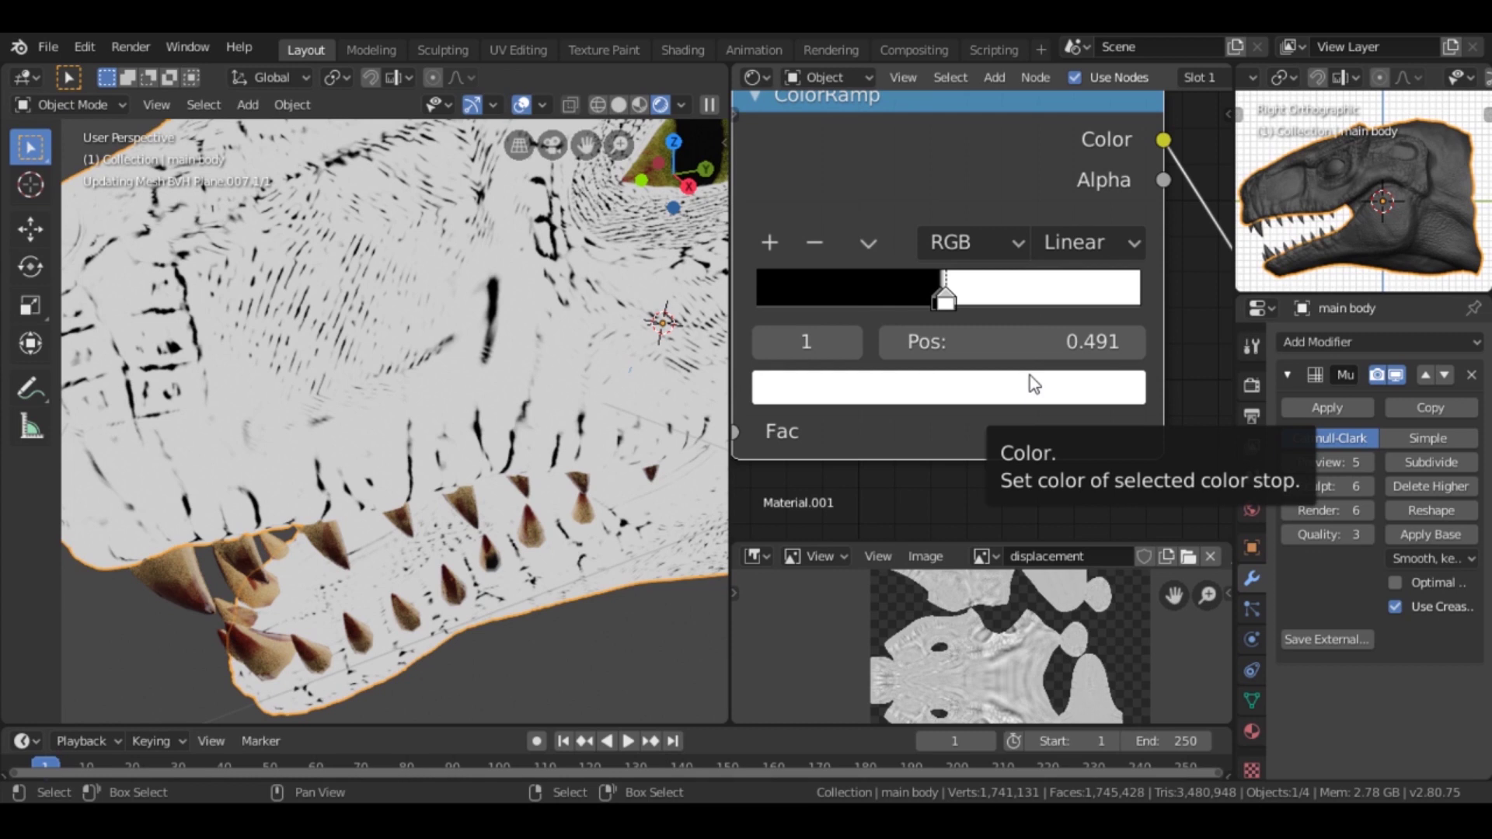
left_click_drag(946, 300, 948, 302)
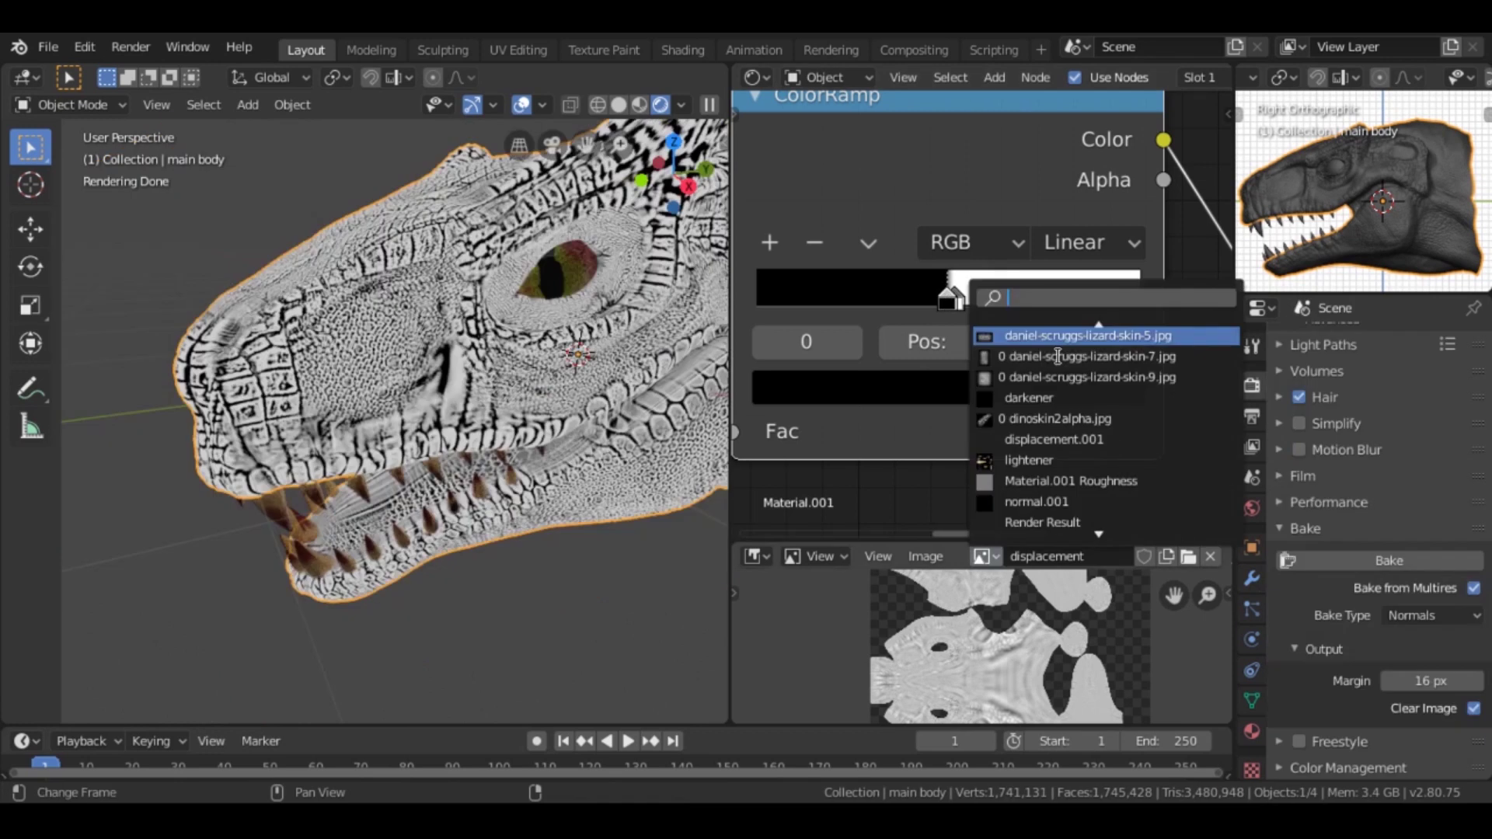
Step: Open the bake settings with the cavity image as target and Emit as bake type
left_click(1034, 311)
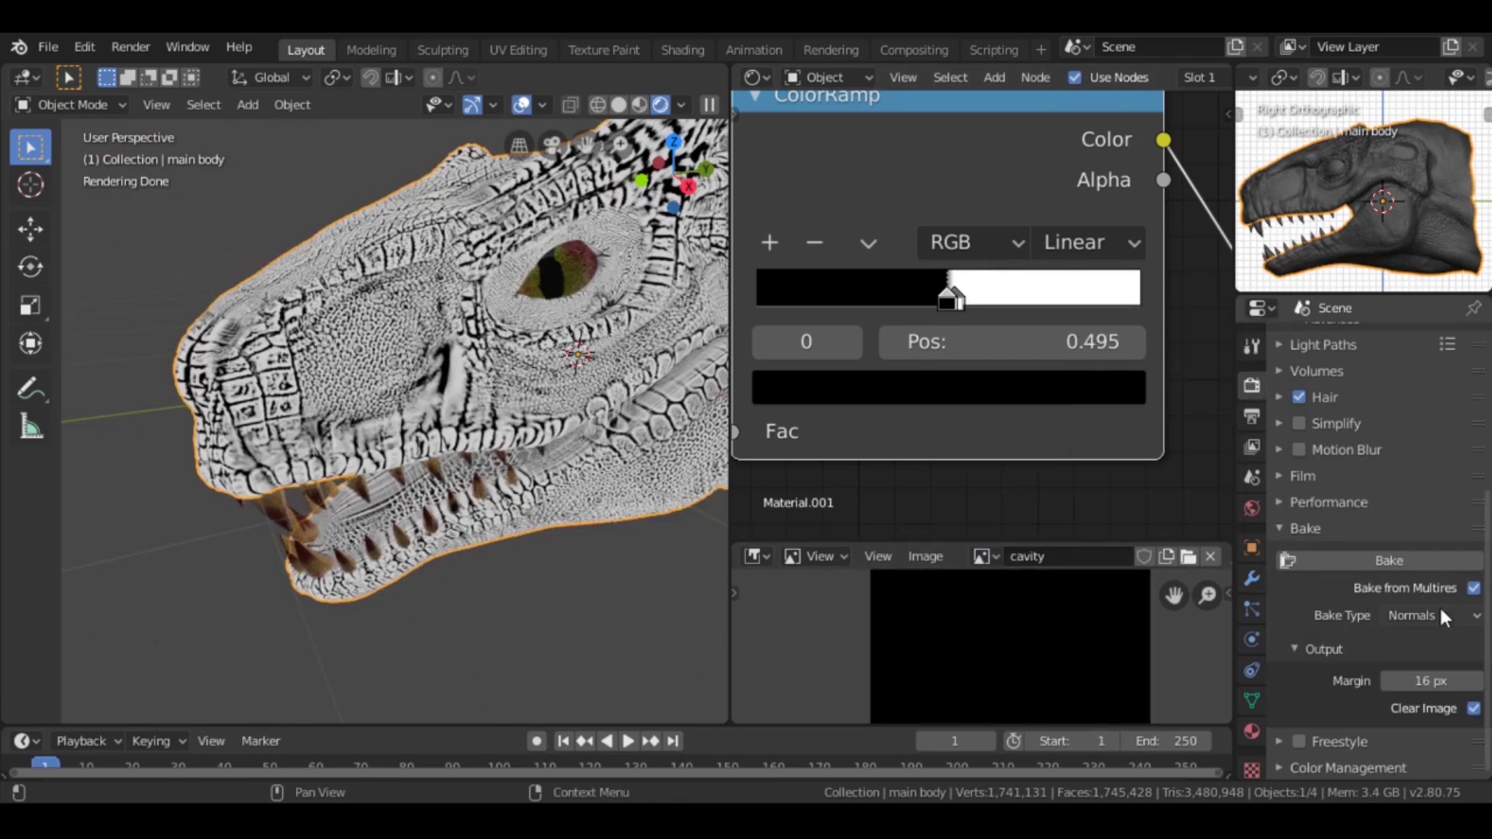
left_click(1437, 611)
left_click(1382, 447)
Step: Bake the Emit pass into the cavity image, then nudge the head view slightly
left_click(1368, 561)
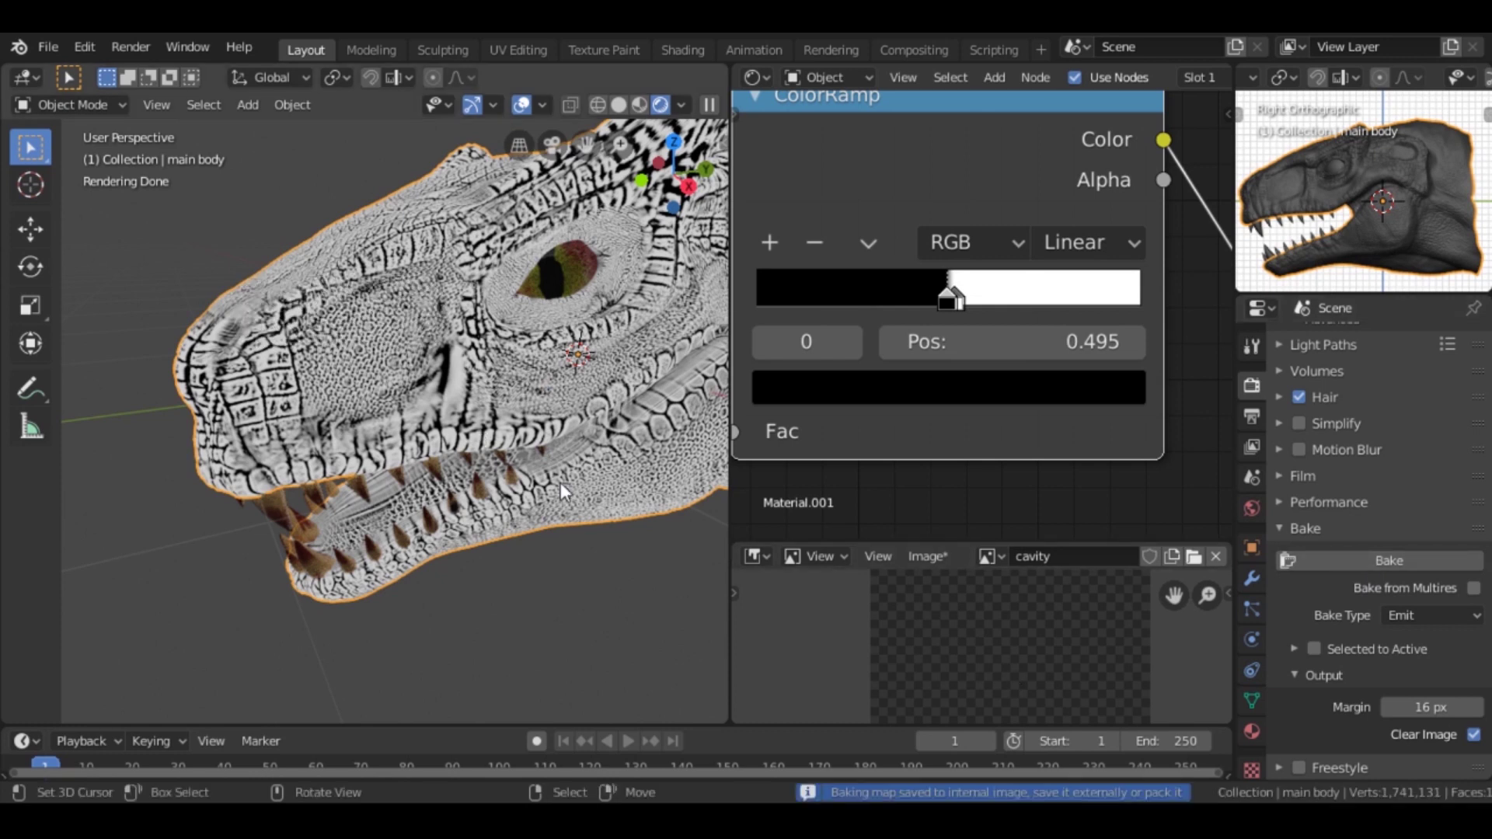
middle_click_drag(561, 483, 565, 484)
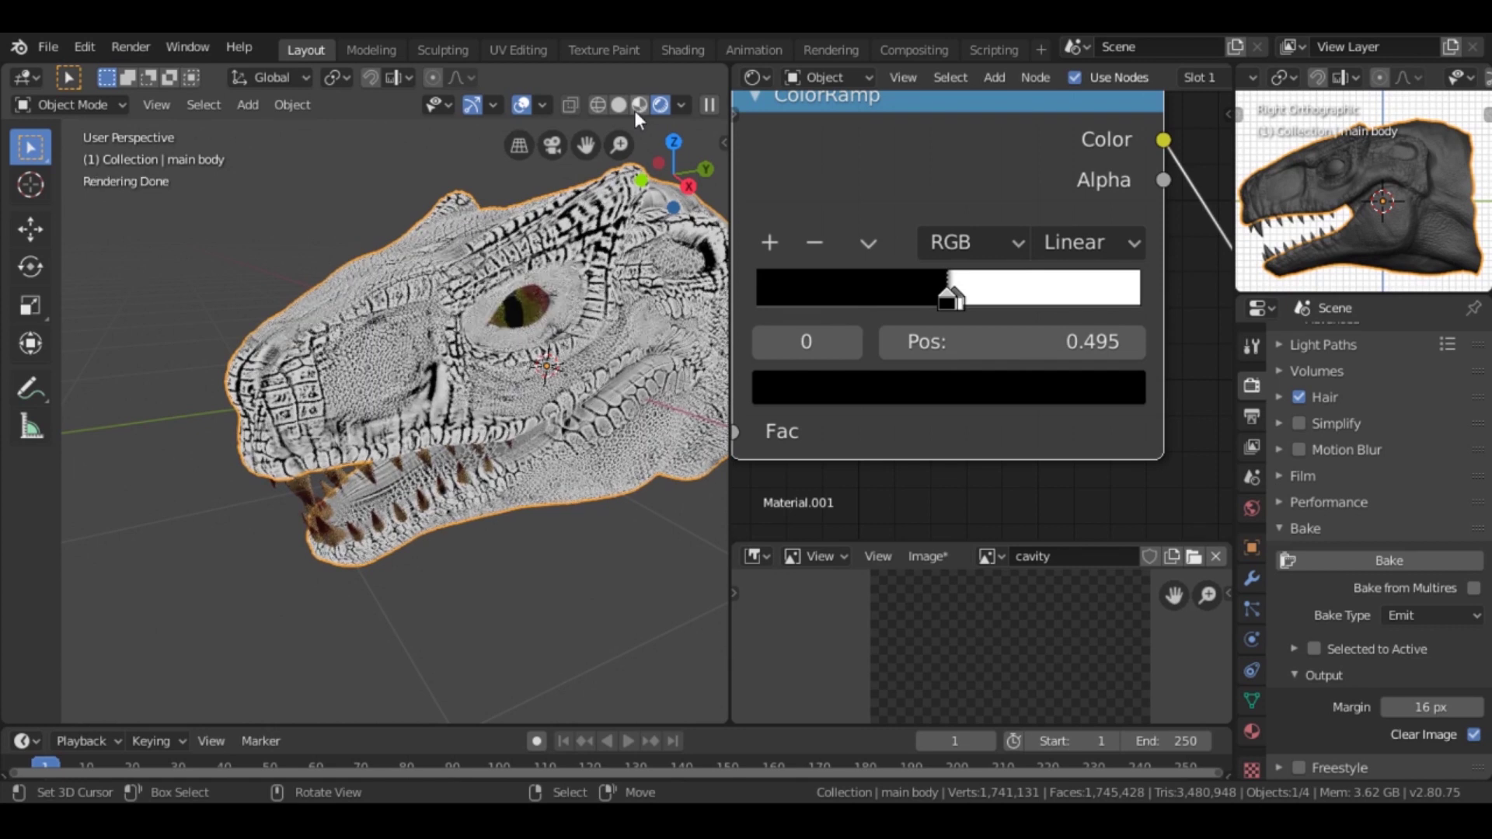
Step: Switch to solid shading, frame all nodes, and enlarge the image viewing area
key("z")
middle_click_drag(559, 311, 621, 427)
key("Home")
scroll(1018, 475, "down", 2)
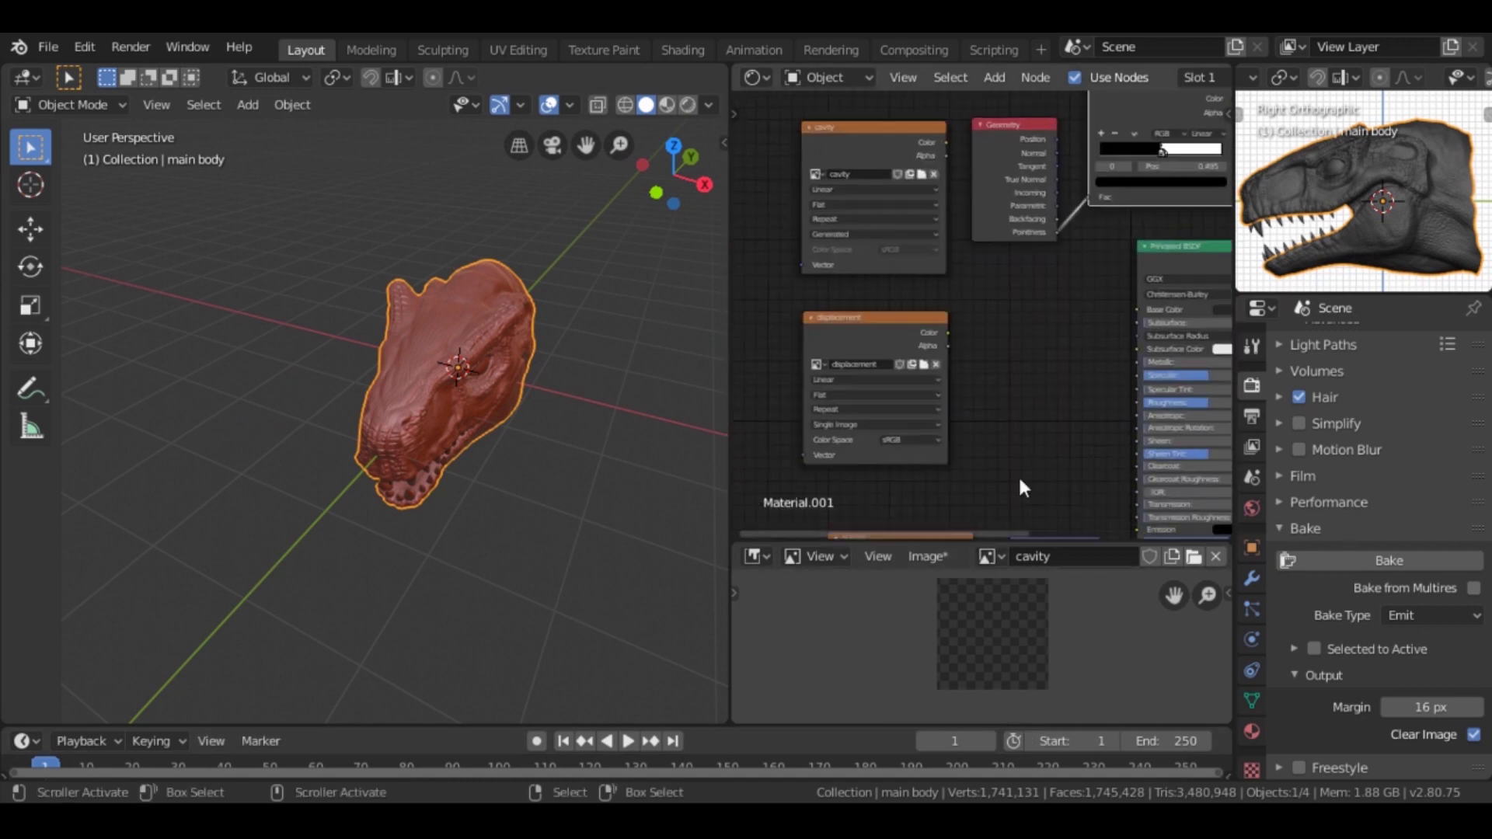
left_click_drag(1012, 545, 1010, 336)
Step: View the normal.001, normal, displacement and cavity images in the Image Editor
left_click(995, 346)
scroll(1066, 484, "down", 6)
scroll(1088, 485, "down", 4)
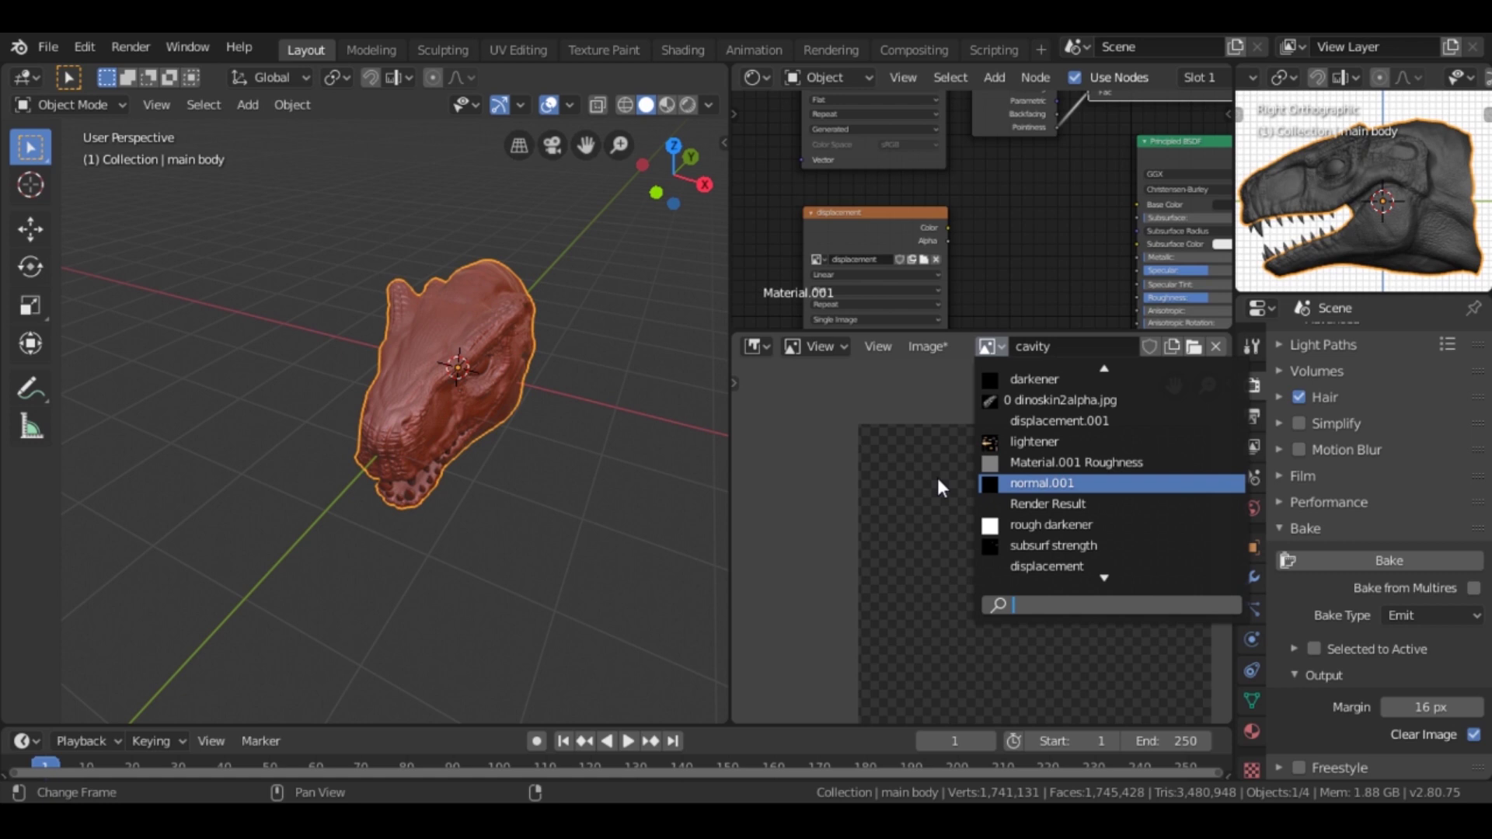
left_click(1083, 488)
left_click(985, 346)
left_click(1058, 540)
left_click(985, 347)
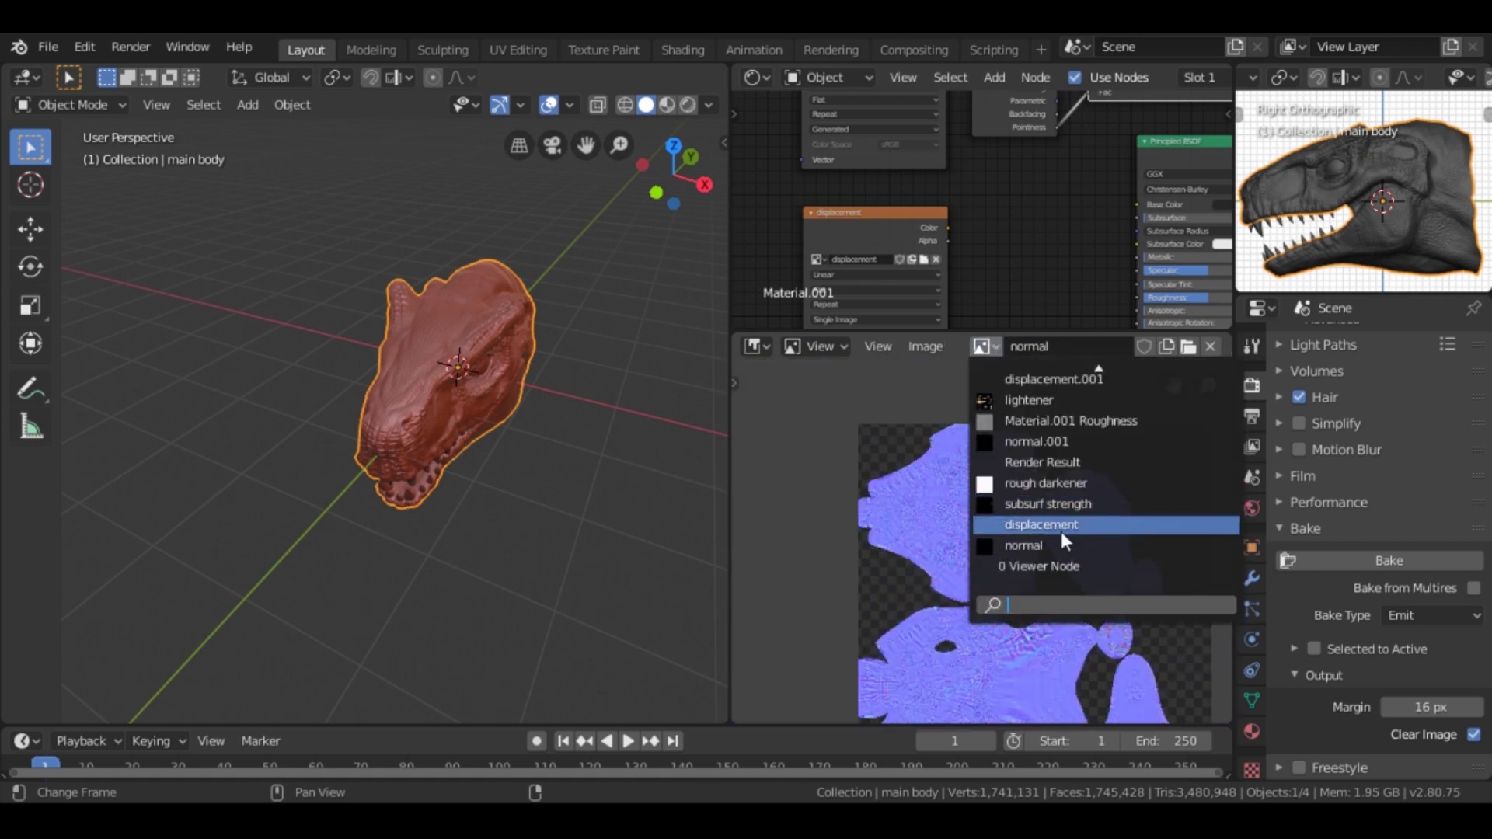
left_click(1061, 525)
left_click(984, 346)
scroll(1067, 428, "up", 6)
scroll(1066, 436, "up", 4)
left_click(1068, 480)
Step: View the Render Result, Viewer Node and subsurf strength images
left_click(985, 347)
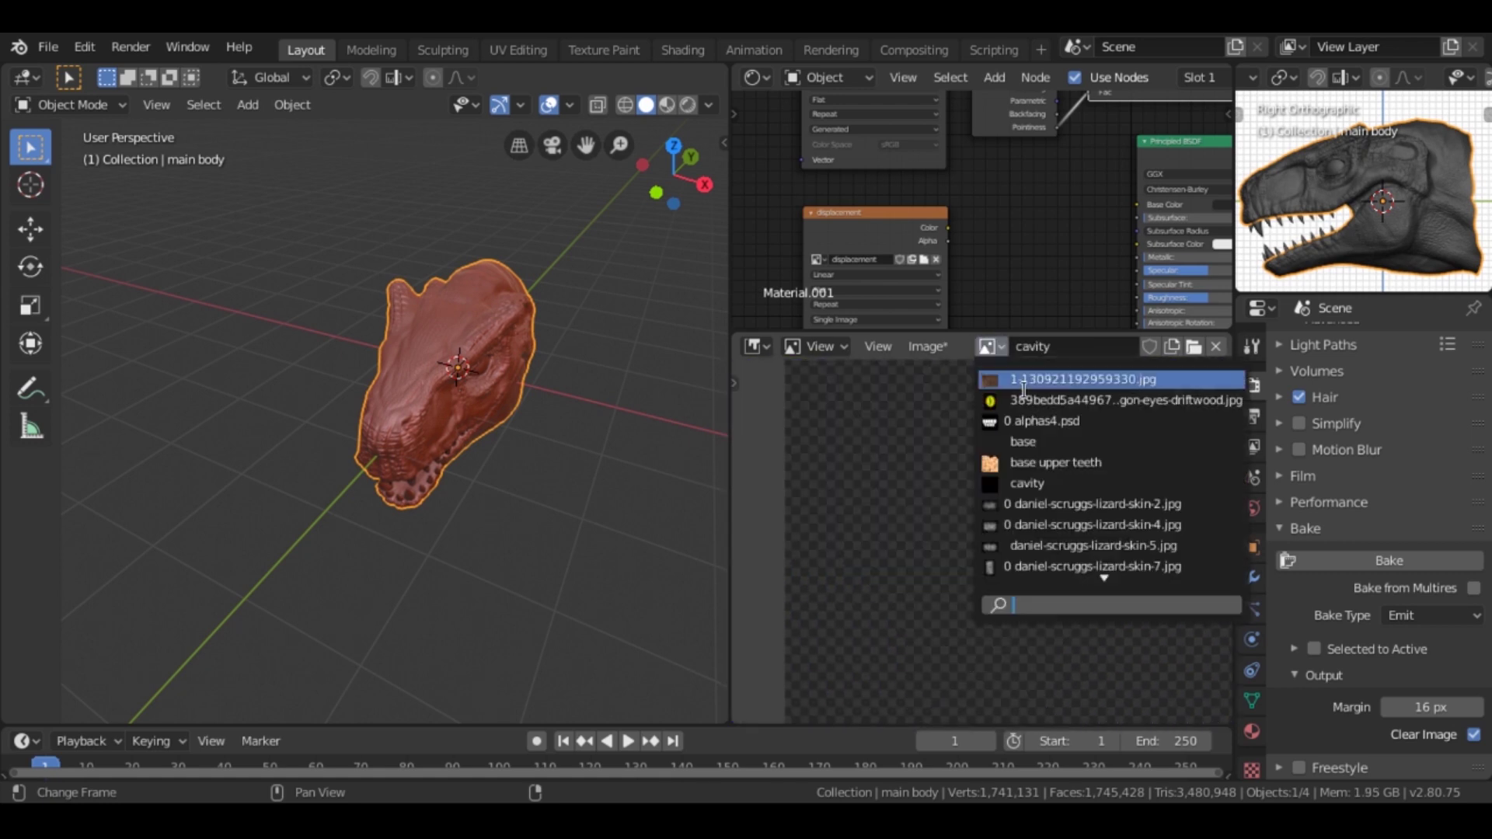
scroll(1081, 545, "down", 7)
scroll(1078, 534, "down", 6)
left_click(1110, 468)
left_click(984, 346)
left_click(1041, 565)
left_click(984, 347)
left_click(1048, 503)
Step: View the displacement.001, base upper teeth and alphas4.psd images, then switch to the Shading workspace
mouse_move(1011, 233)
middle_mouse_down()
mouse_move(1042, 268)
mouse_move(1164, 134)
middle_mouse_up()
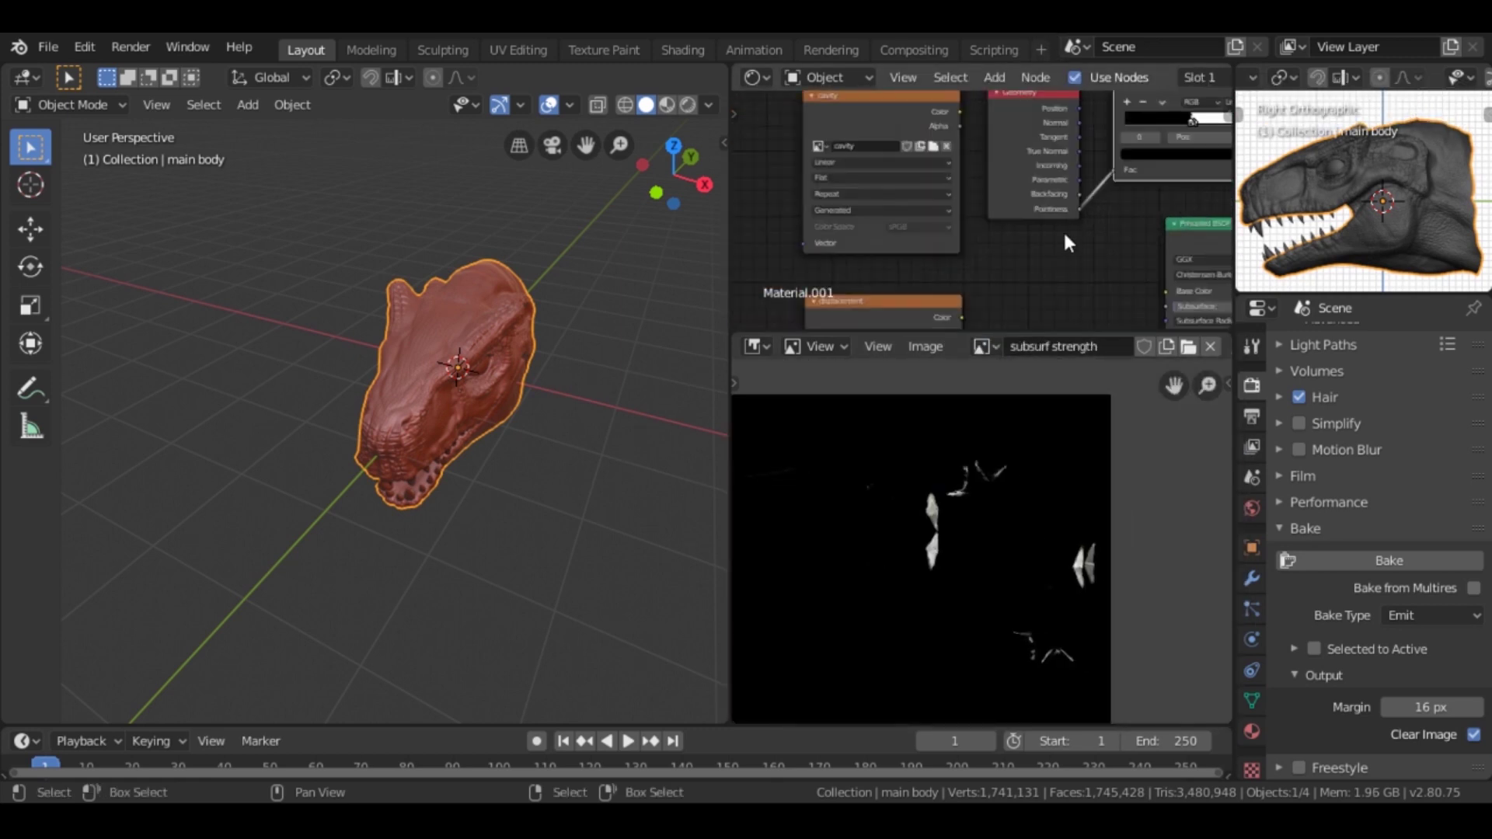
left_click(984, 347)
scroll(1055, 484, "up", 3)
left_click(1049, 442)
left_click(984, 346)
scroll(1081, 435, "up", 5)
left_click(1086, 423)
left_click(985, 345)
left_click(1035, 423)
scroll(1023, 526, "up", 8)
left_click(984, 346)
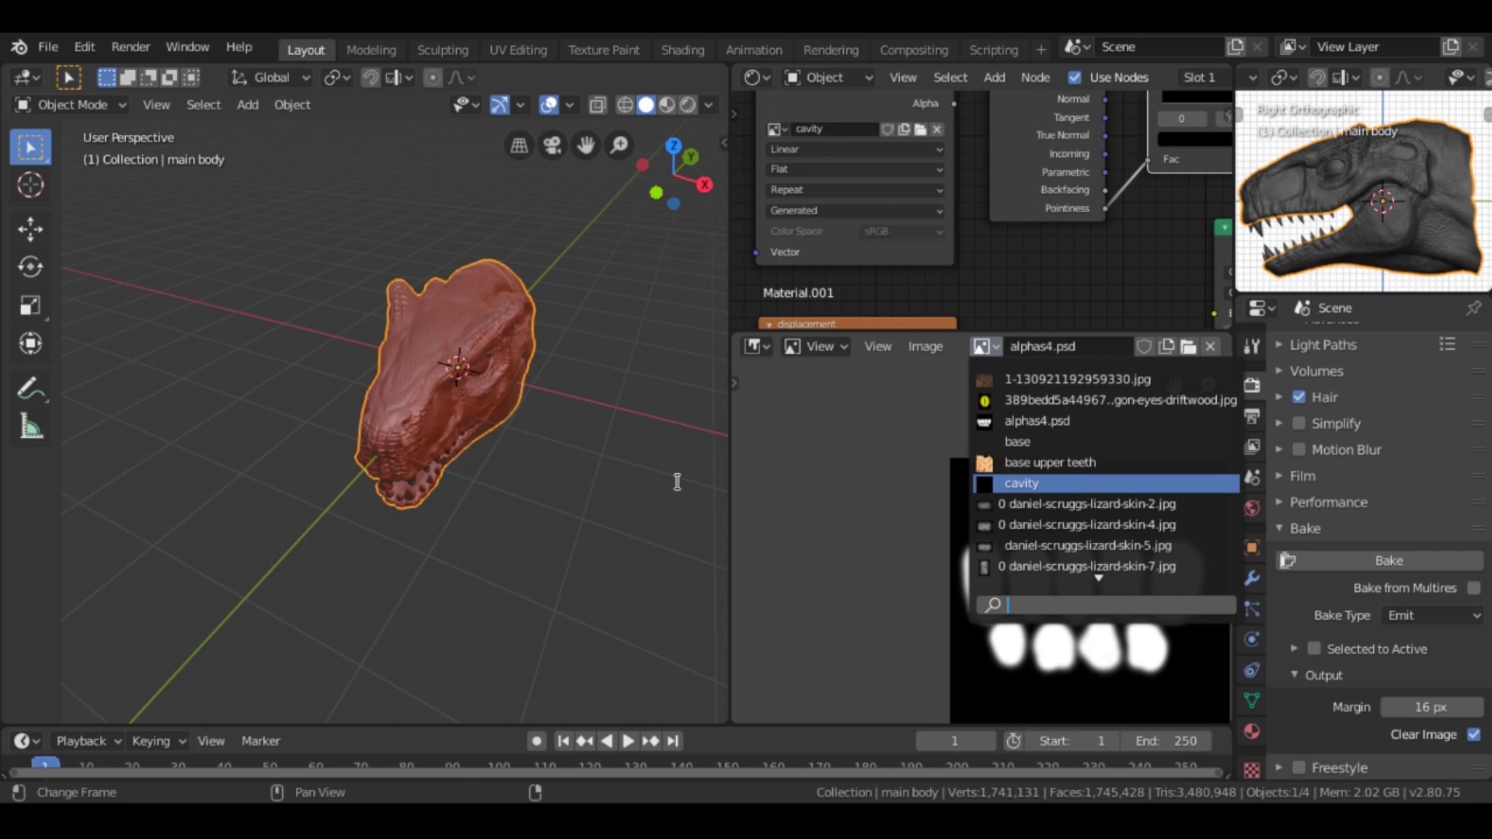
scroll(881, 403, "down", 2)
scroll(951, 469, "up", 3)
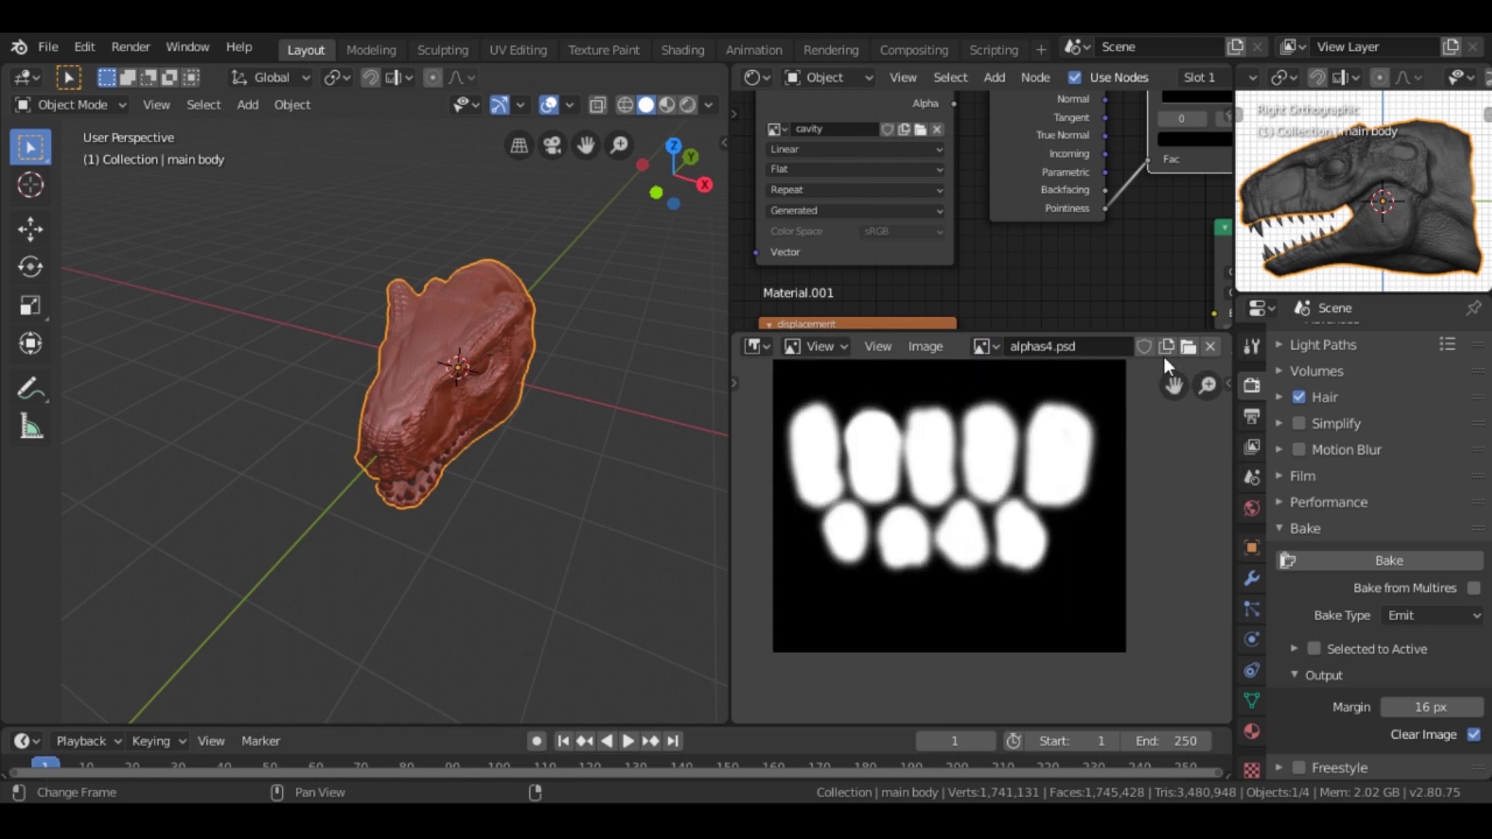
left_click(984, 347)
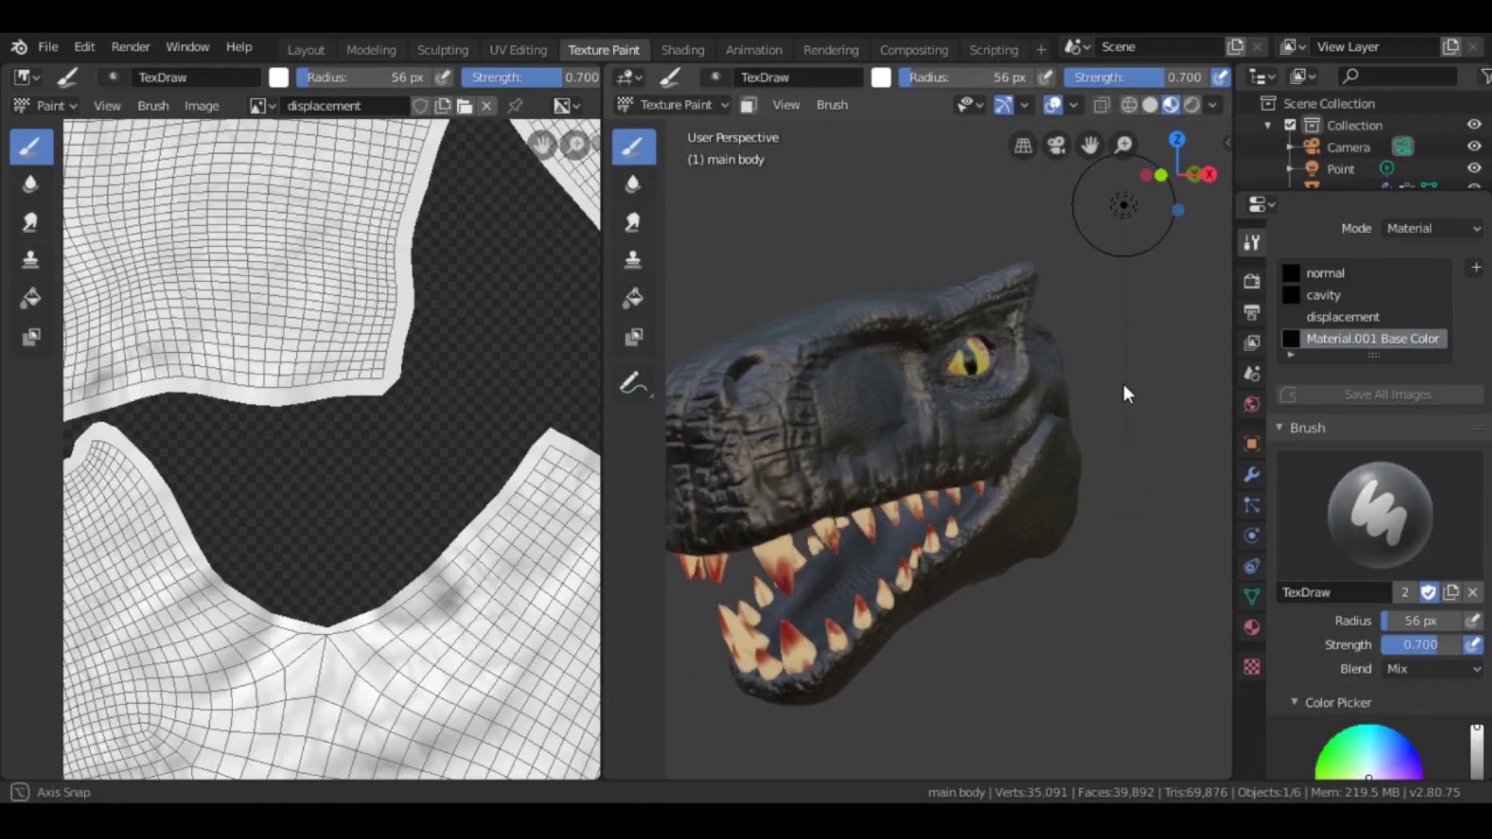
middle_click_drag(1123, 380, 971, 366)
left_click(681, 50)
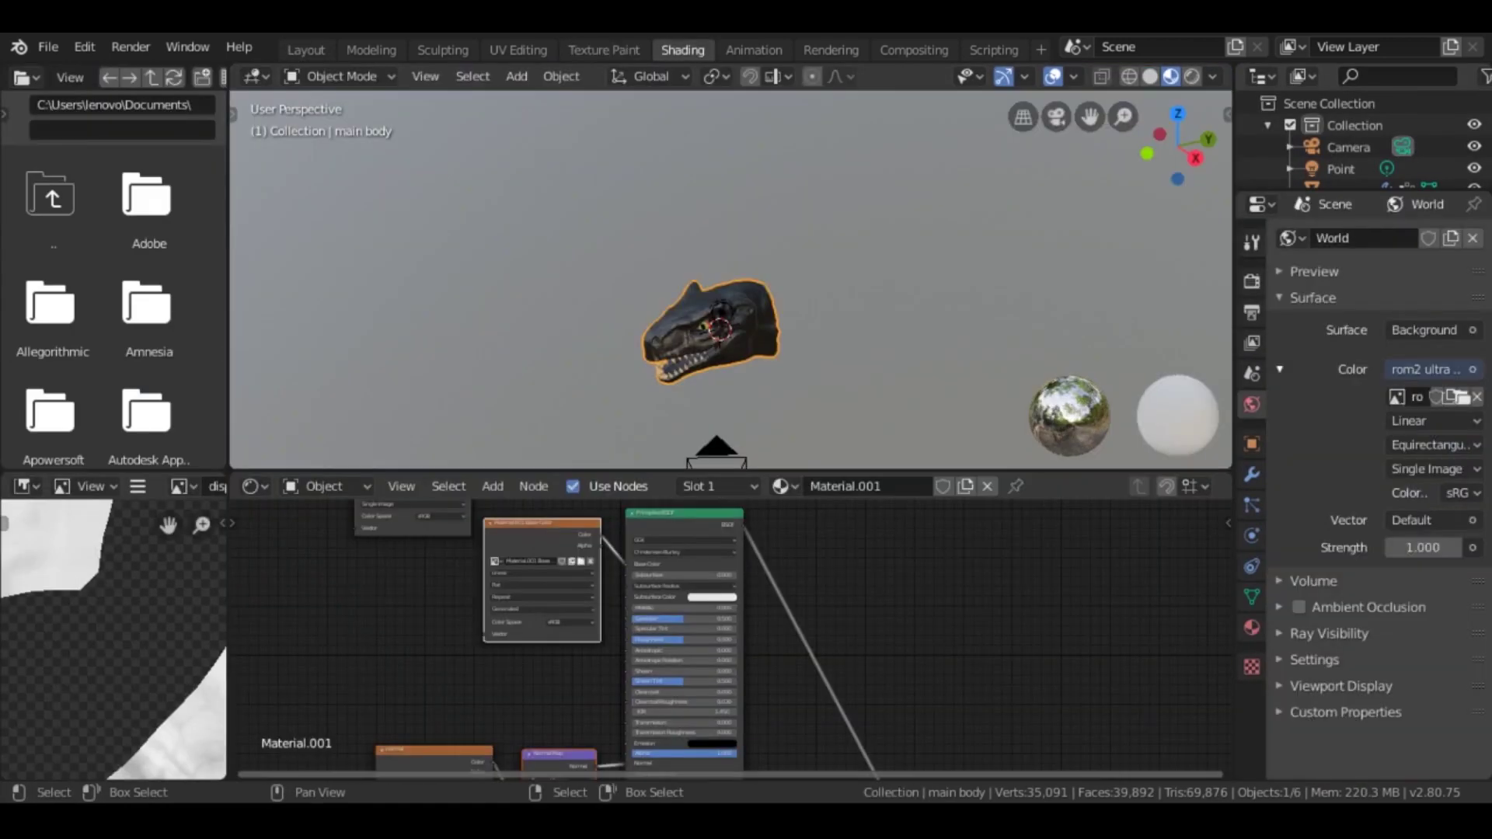
Step: Reposition a node, move to the Texture Paint workspace, and list the paintable images
left_click_drag(660, 534, 559, 615)
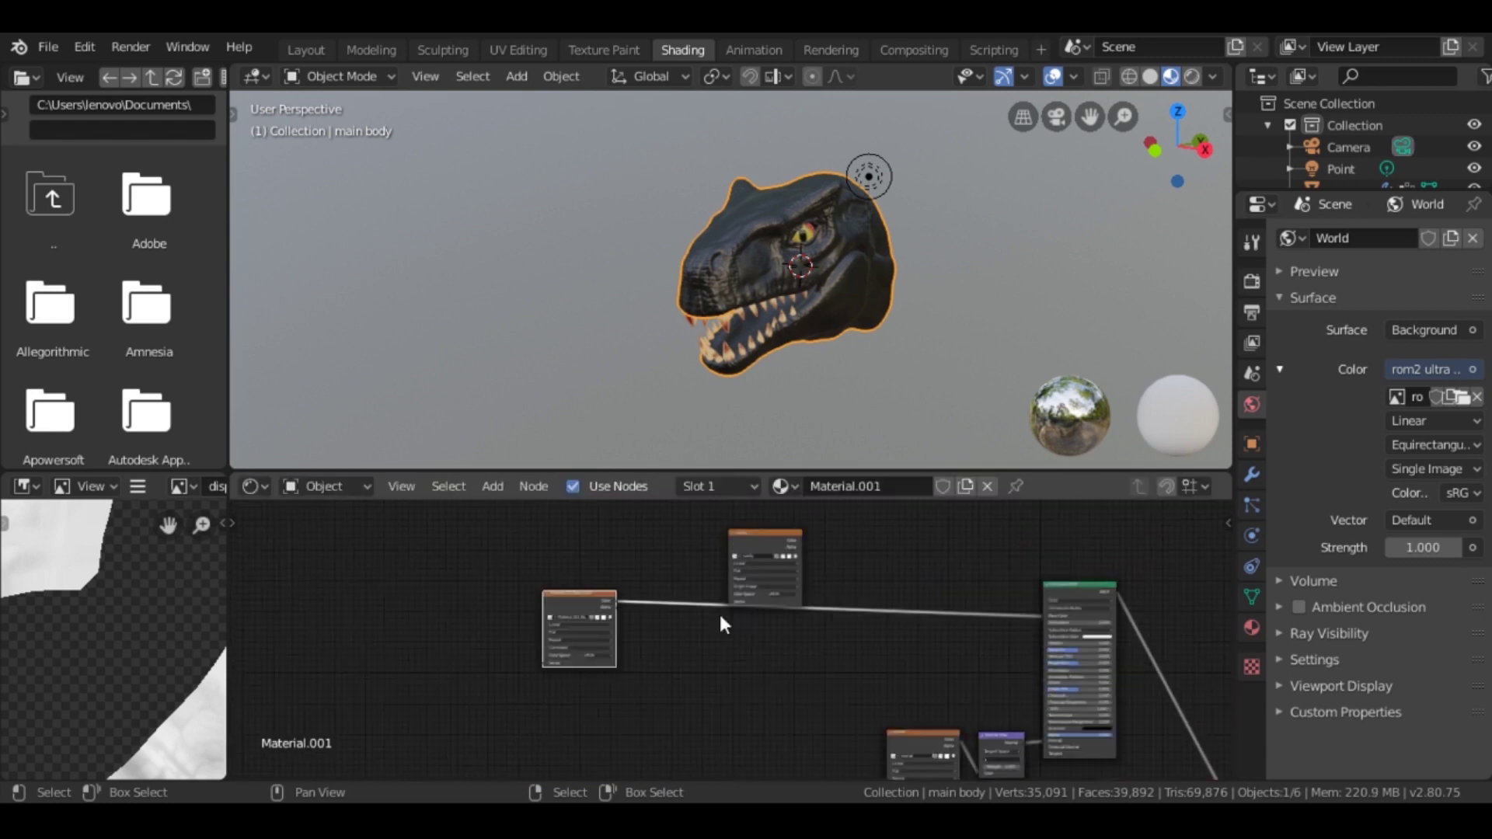
scroll(798, 617, "up", 3)
scroll(800, 617, "up", 2)
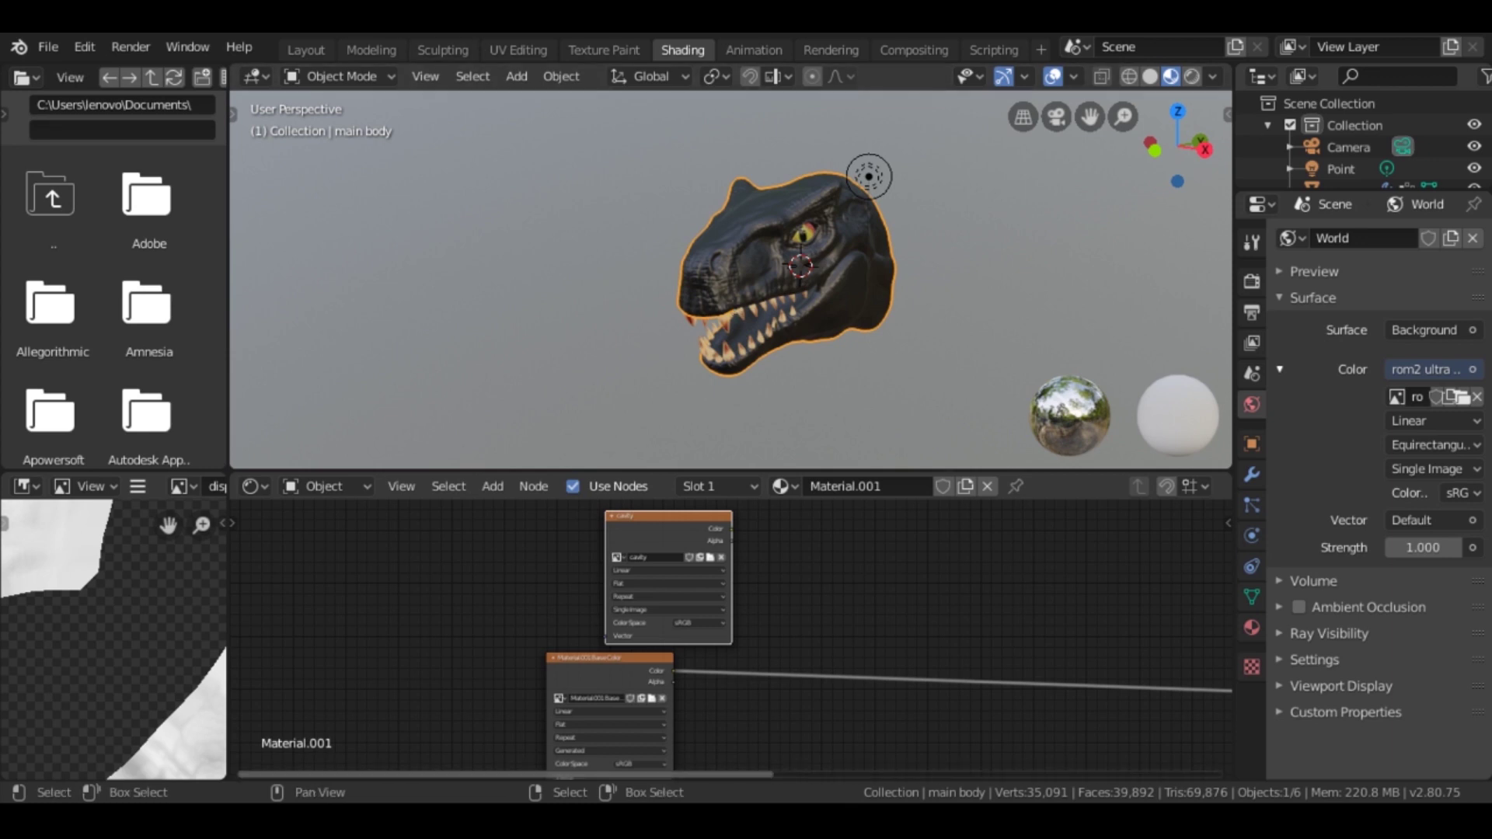
scroll(696, 168, "up", 3)
left_click(604, 49)
scroll(882, 331, "down", 3)
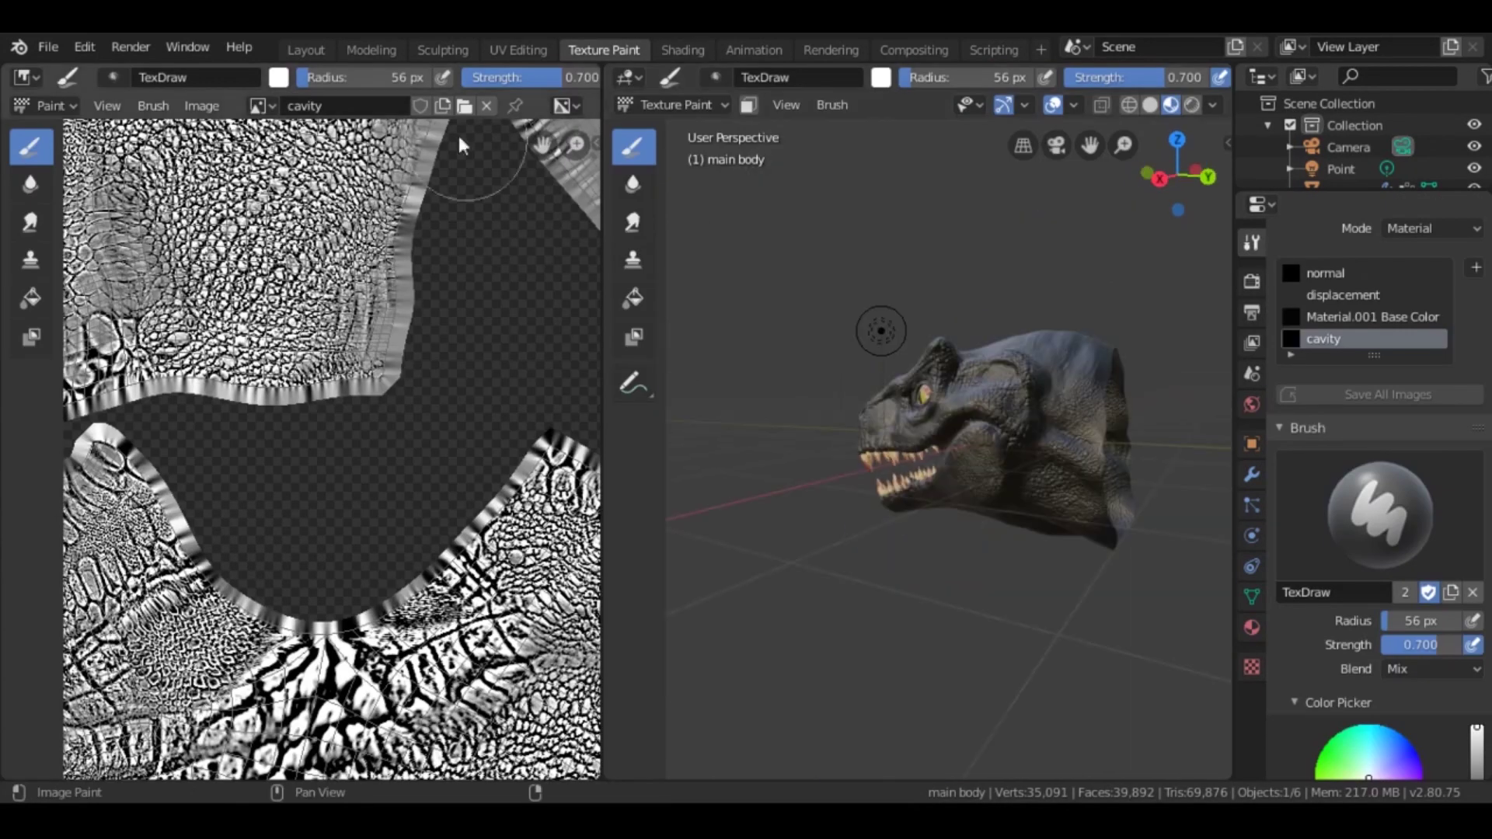
left_click(259, 106)
scroll(345, 265, "down", 3)
scroll(346, 265, "down", 5)
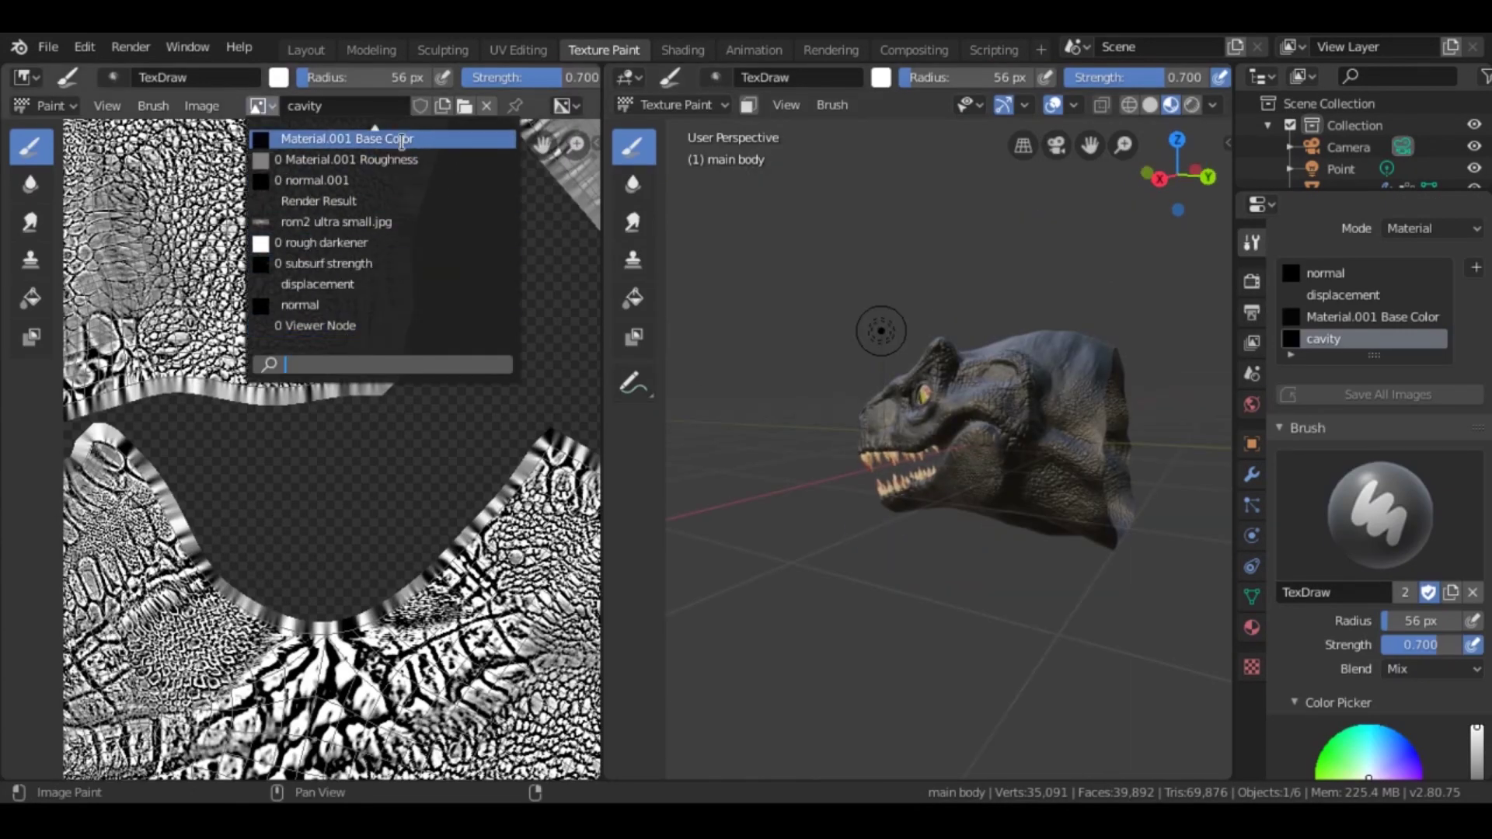
Step: Rename the Material.001 Base Color image to 'base color'
left_click(364, 139)
type("base color")
key("Return")
Step: Fill the whole base color image with bright orange at full strength
scroll(335, 436, "down", 5)
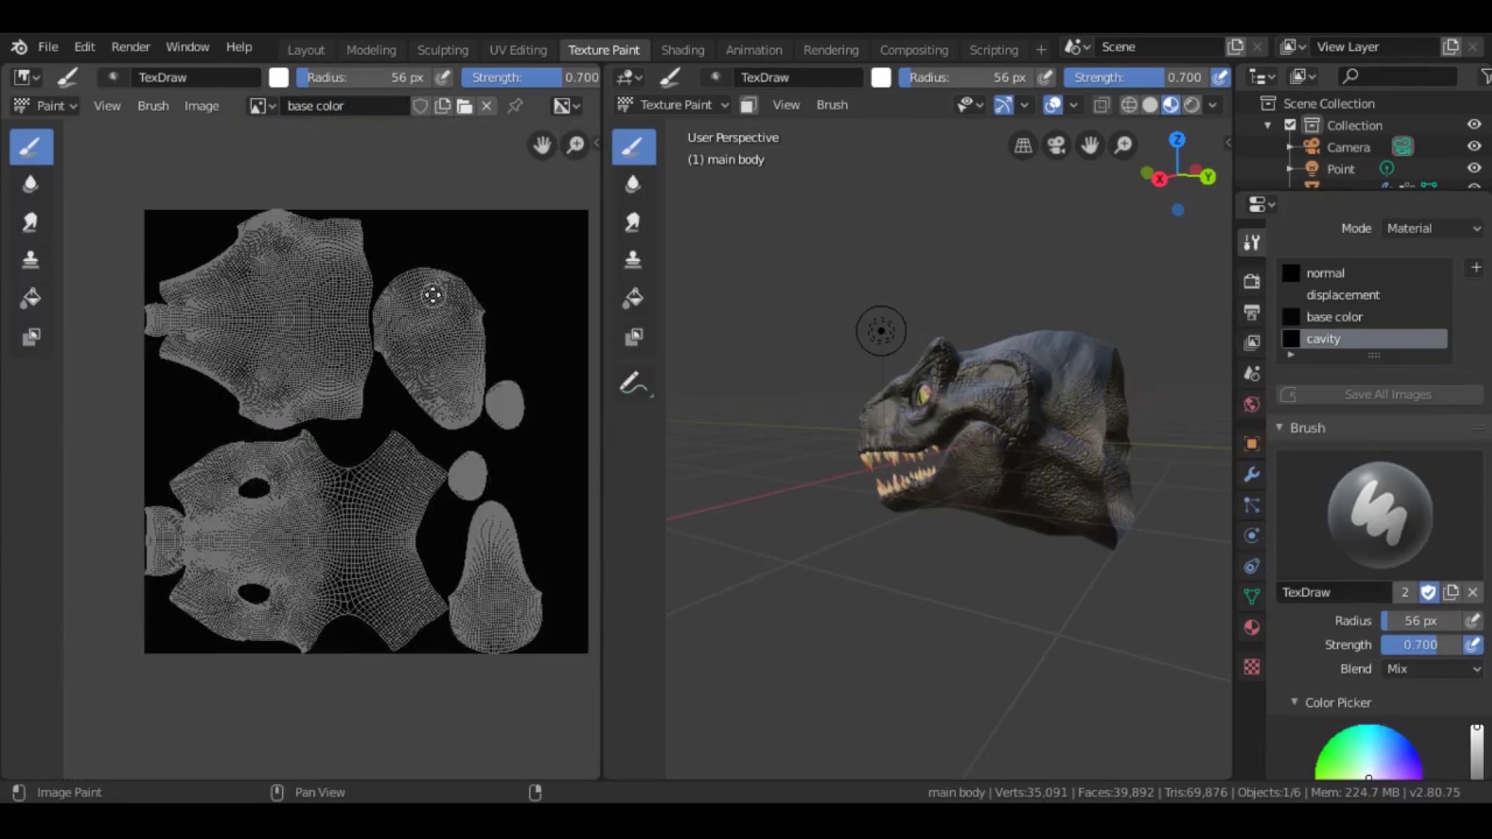
left_click(31, 297)
scroll(1377, 505, "down", 5)
left_click(1368, 700)
left_click_drag(1367, 700, 1354, 620)
mouse_move(1478, 537)
left_mouse_down()
mouse_move(1476, 584)
mouse_move(1478, 551)
left_mouse_up()
left_click(1345, 612)
left_click_drag(971, 77, 1046, 77)
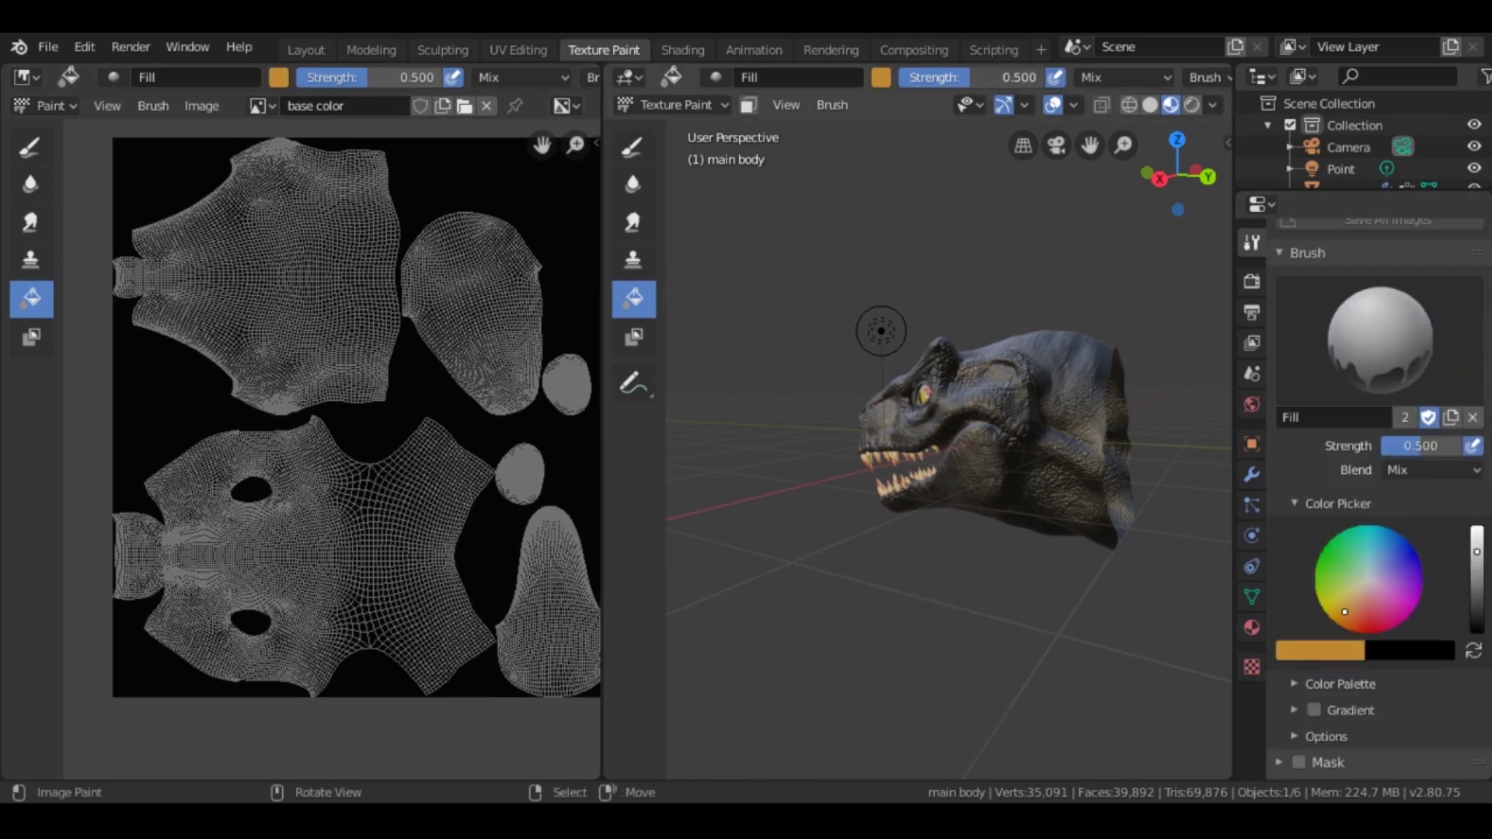
left_click(457, 401)
Step: Set up the paint brush with dark red-brown colour, smaller radius and full strength
key("KP_3")
left_click(634, 146)
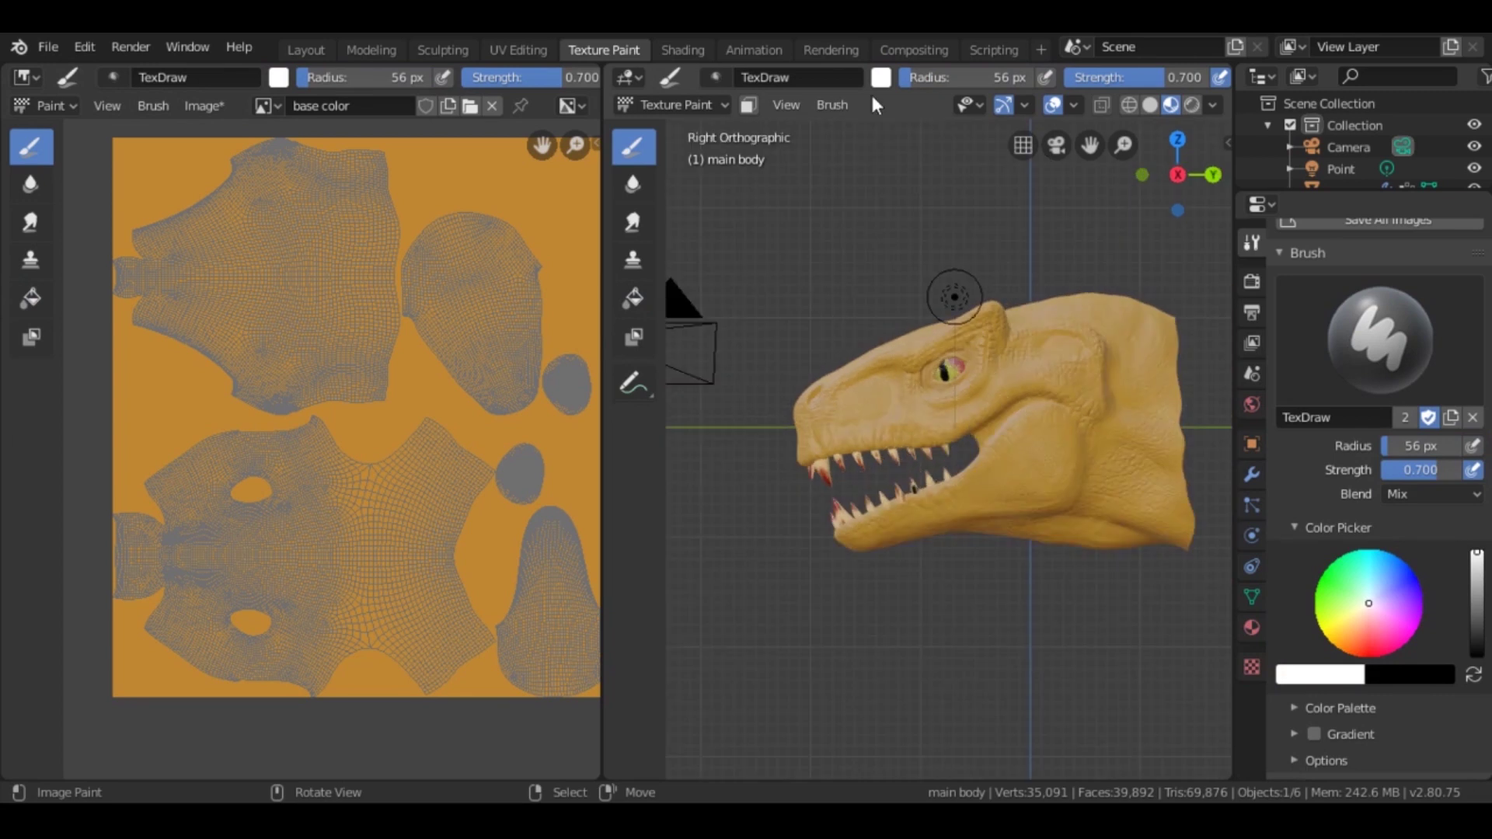
middle_click_drag(847, 498, 948, 377)
left_click(1351, 633)
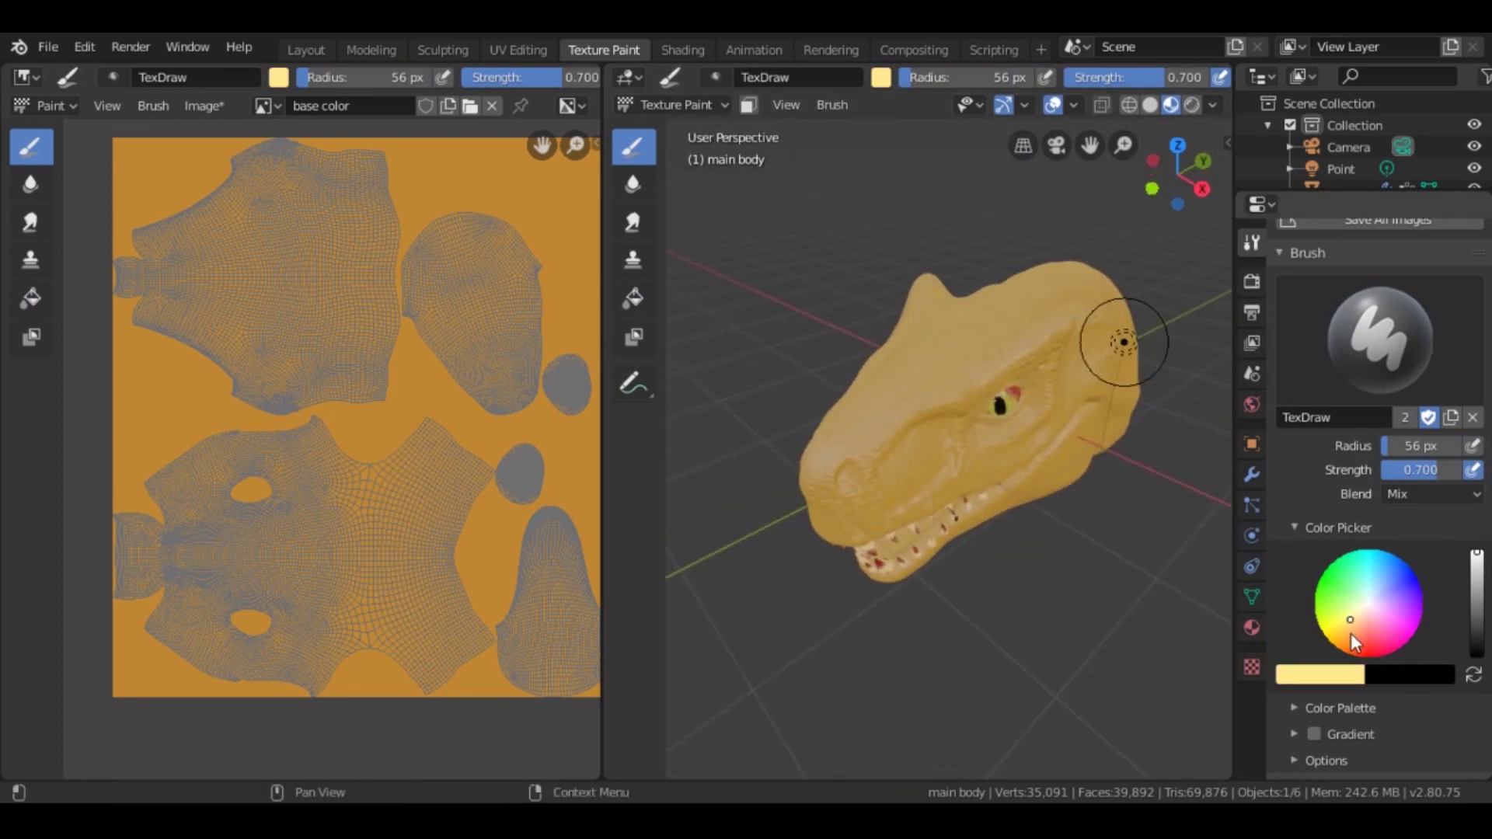
scroll(1360, 639, "down", 8)
key("f")
left_click(921, 396)
mouse_move(953, 395)
middle_mouse_down()
mouse_move(961, 380)
mouse_move(999, 447)
mouse_move(1001, 460)
mouse_move(953, 423)
mouse_move(986, 483)
mouse_move(962, 413)
mouse_move(694, 244)
middle_mouse_up()
scroll(855, 77, "down", 3)
left_click_drag(1011, 77, 1081, 77)
left_click(1158, 81)
scroll(972, 388, "up", 2)
scroll(1341, 637, "down", 5)
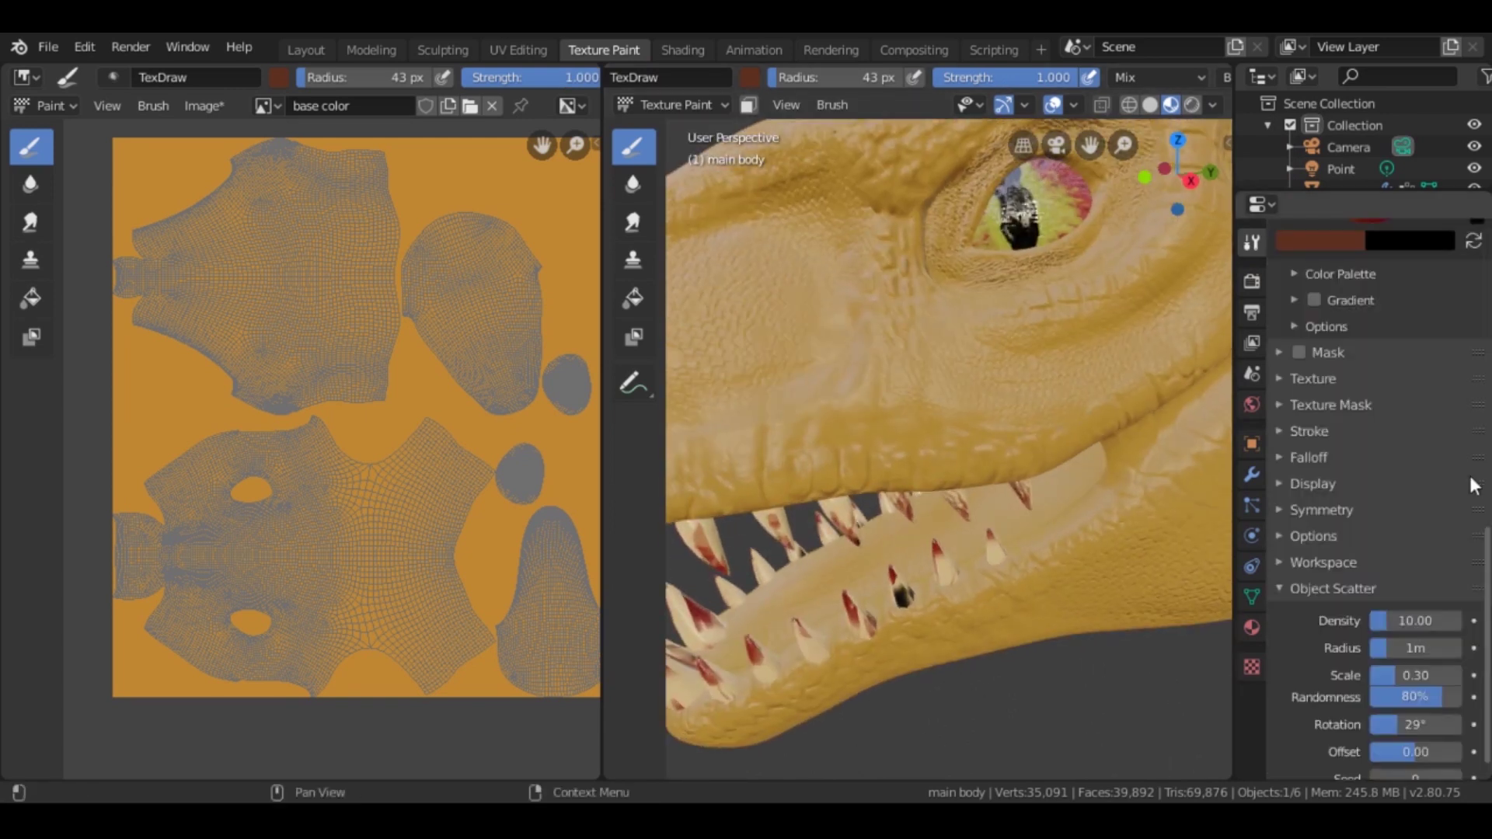
scroll(1368, 545, "up", 5)
scroll(987, 326, "down", 4)
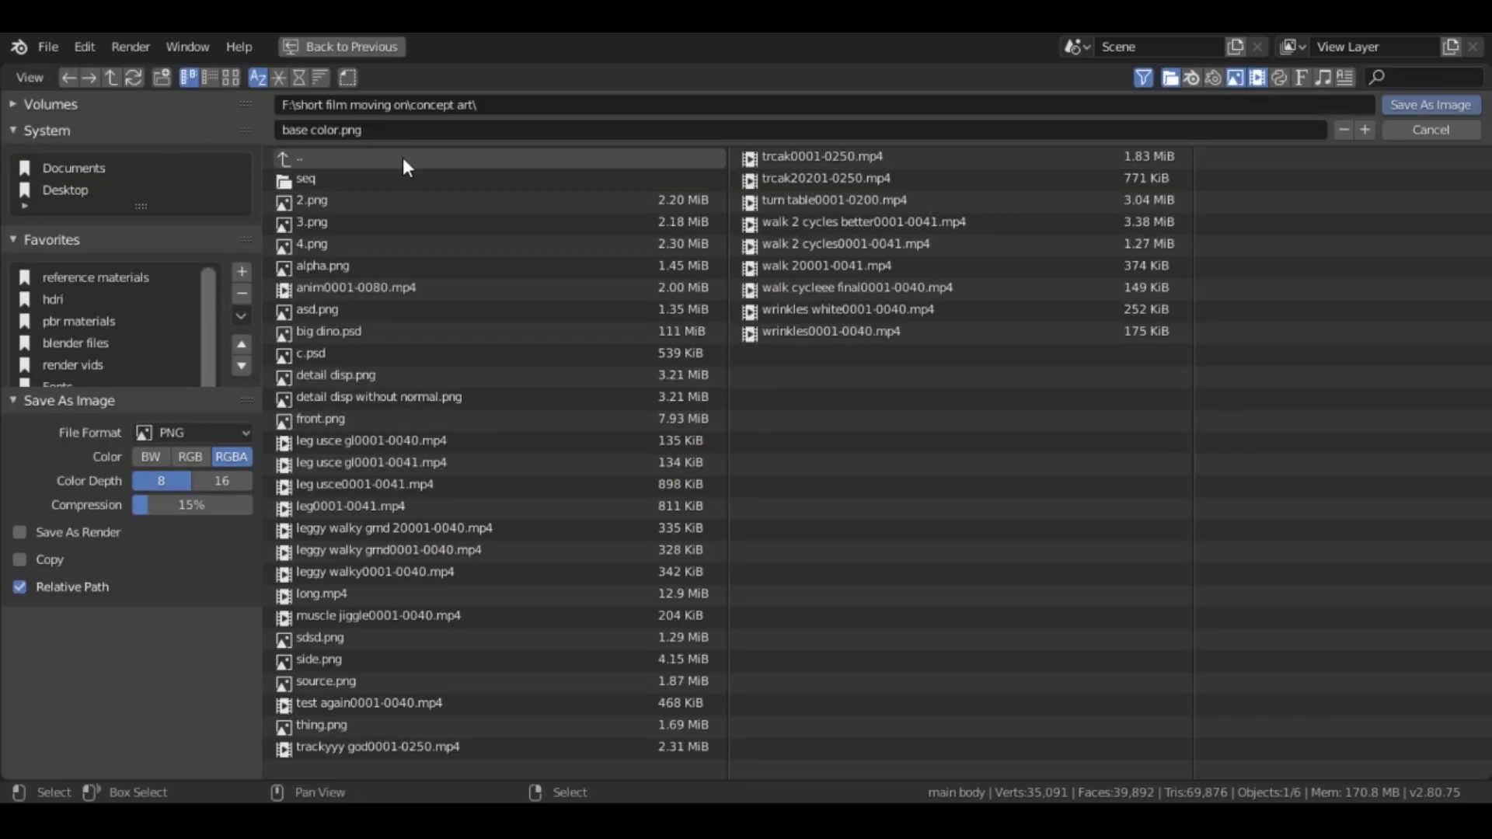
Step: Save the base color image into the heads/textures folder
left_click(390, 162)
left_click(359, 387)
double_click(318, 179)
left_click(1431, 103)
Step: Quit Blender saving the modified image, then reopen the recent head file
mouse_move(971, 350)
middle_mouse_down()
mouse_move(852, 392)
mouse_move(1143, 277)
middle_mouse_up()
key("ctrl+q")
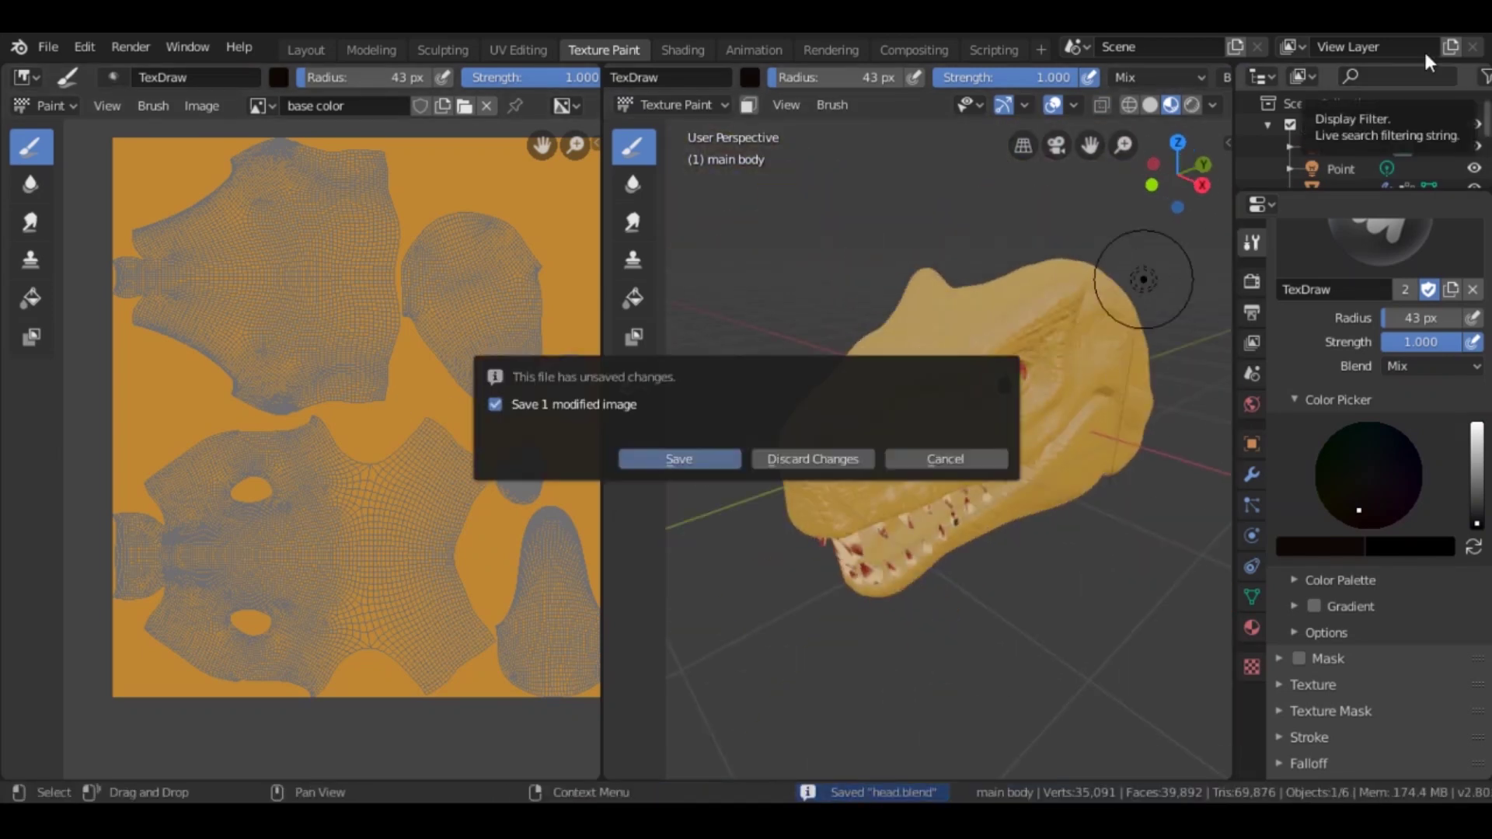
left_click(710, 459)
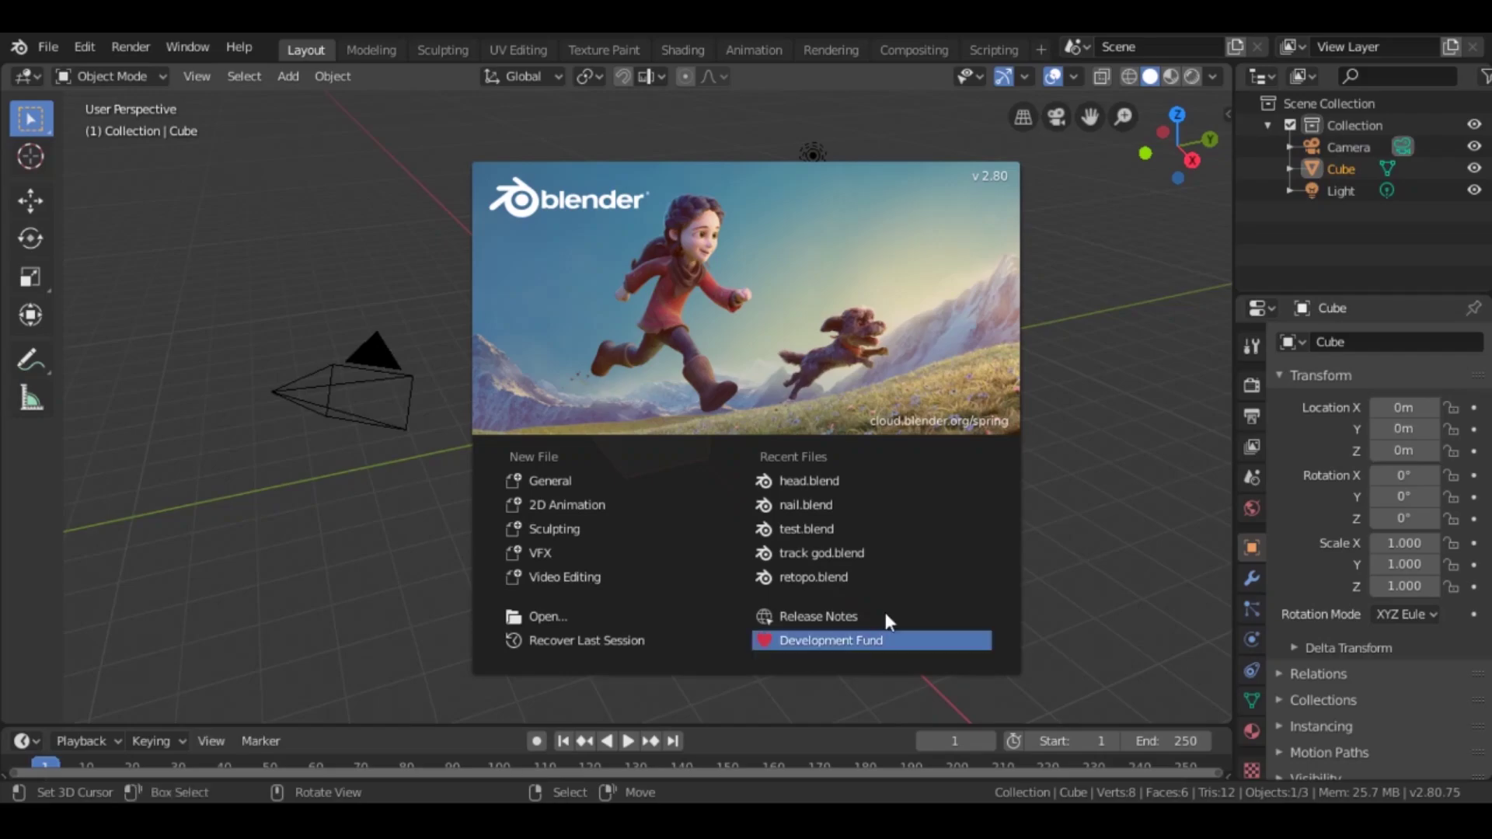
left_click(919, 486)
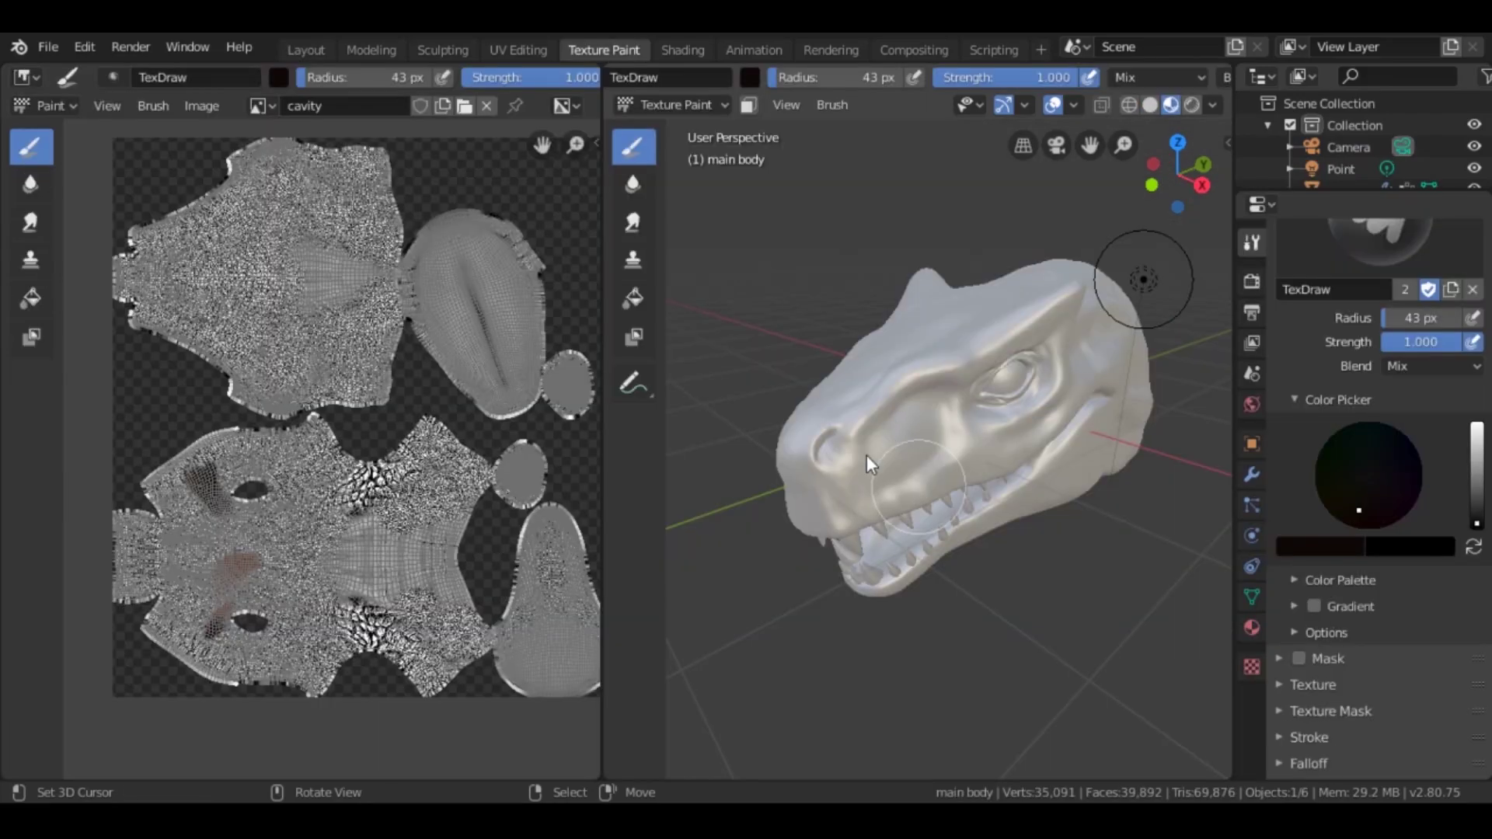
Step: Show the base color image as paint slot and inspect the eye and top of the head
left_click_drag(1177, 175, 1189, 193)
left_click(260, 106)
left_click(327, 180)
left_click(259, 106)
left_click(311, 160)
scroll(916, 428, "up", 3)
scroll(936, 353, "up", 3)
scroll(961, 366, "up", 2)
mouse_move(903, 405)
middle_mouse_down()
mouse_move(962, 365)
mouse_move(981, 454)
mouse_move(999, 449)
middle_mouse_up()
scroll(962, 375, "down", 5)
key("KP_7")
Step: Try different viewport HDRI lighting environments and orbit to a side view of the head
left_click(1213, 105)
left_click(1195, 289)
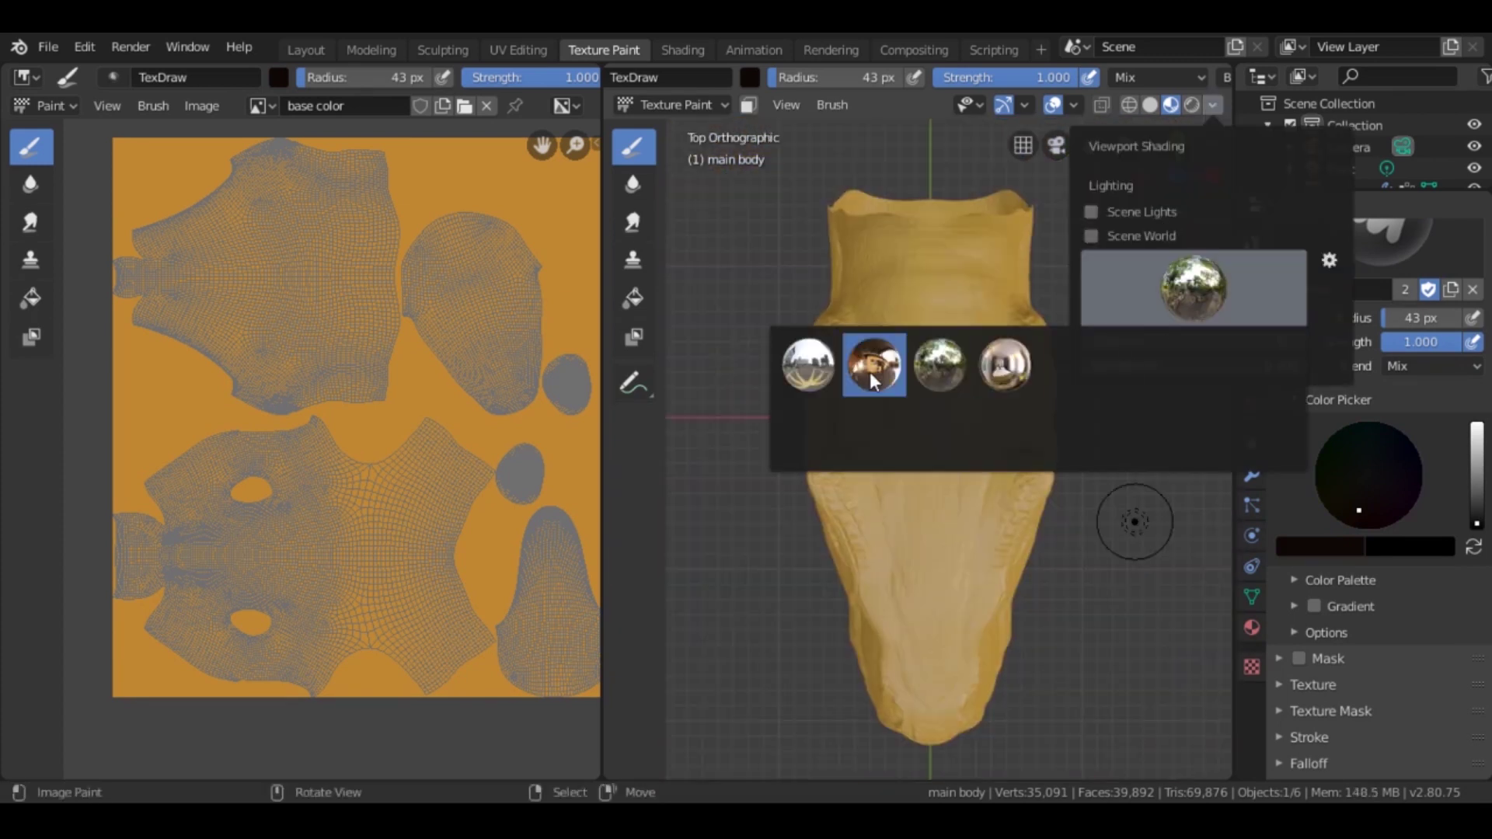
left_click(872, 375)
left_click(1197, 360)
middle_click_drag(1225, 302, 911, 316)
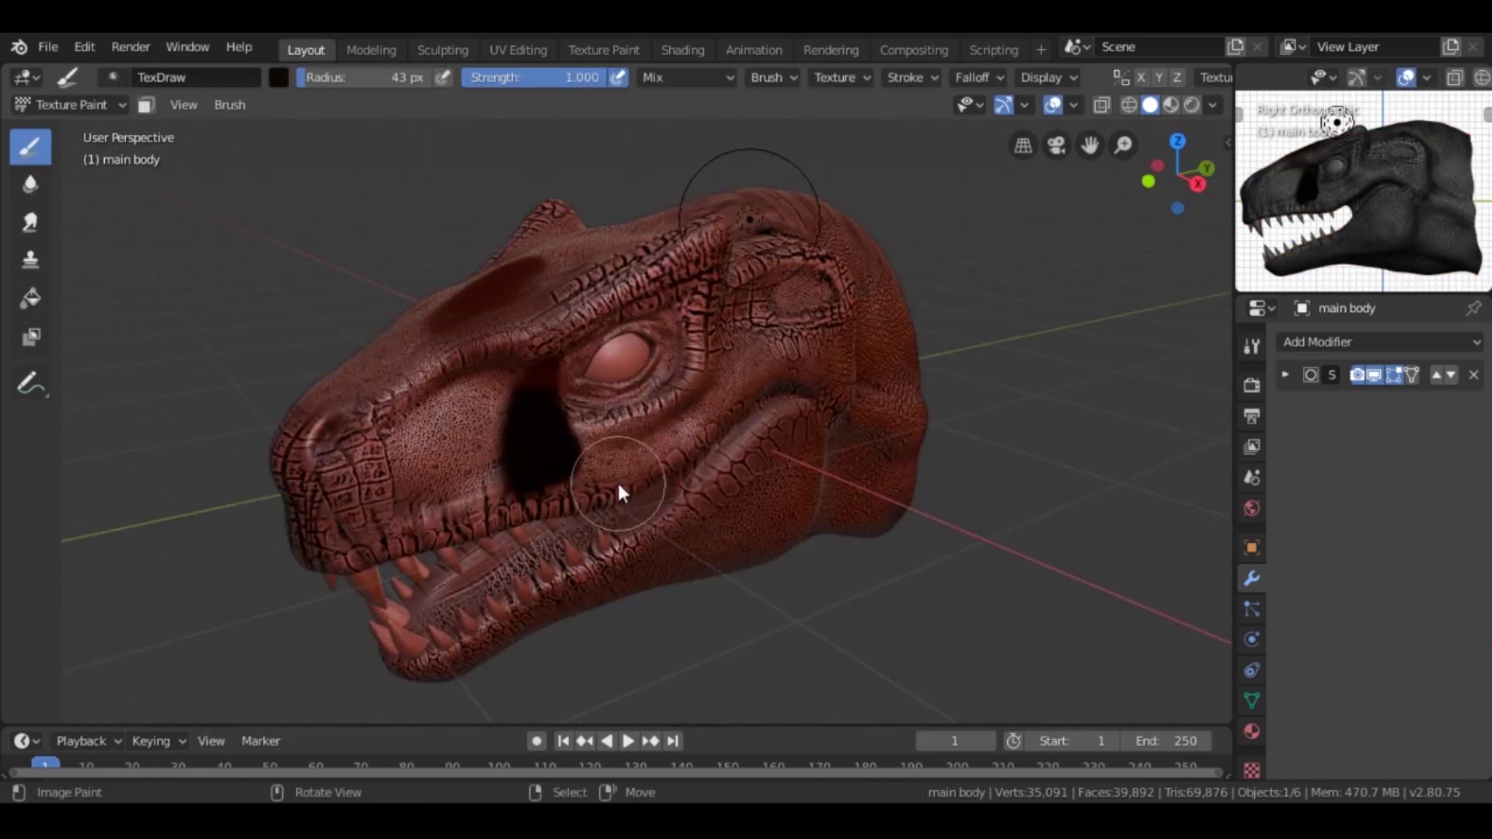
mouse_move(629, 477)
middle_mouse_down()
mouse_move(642, 395)
mouse_move(798, 420)
mouse_move(962, 405)
mouse_move(851, 468)
mouse_move(766, 434)
mouse_move(892, 436)
mouse_move(777, 312)
middle_mouse_up()
left_click(604, 49)
Step: Make the base color the paint image and pick a dark red-brown paint colour
left_click(1335, 376)
scroll(914, 319, "up", 5)
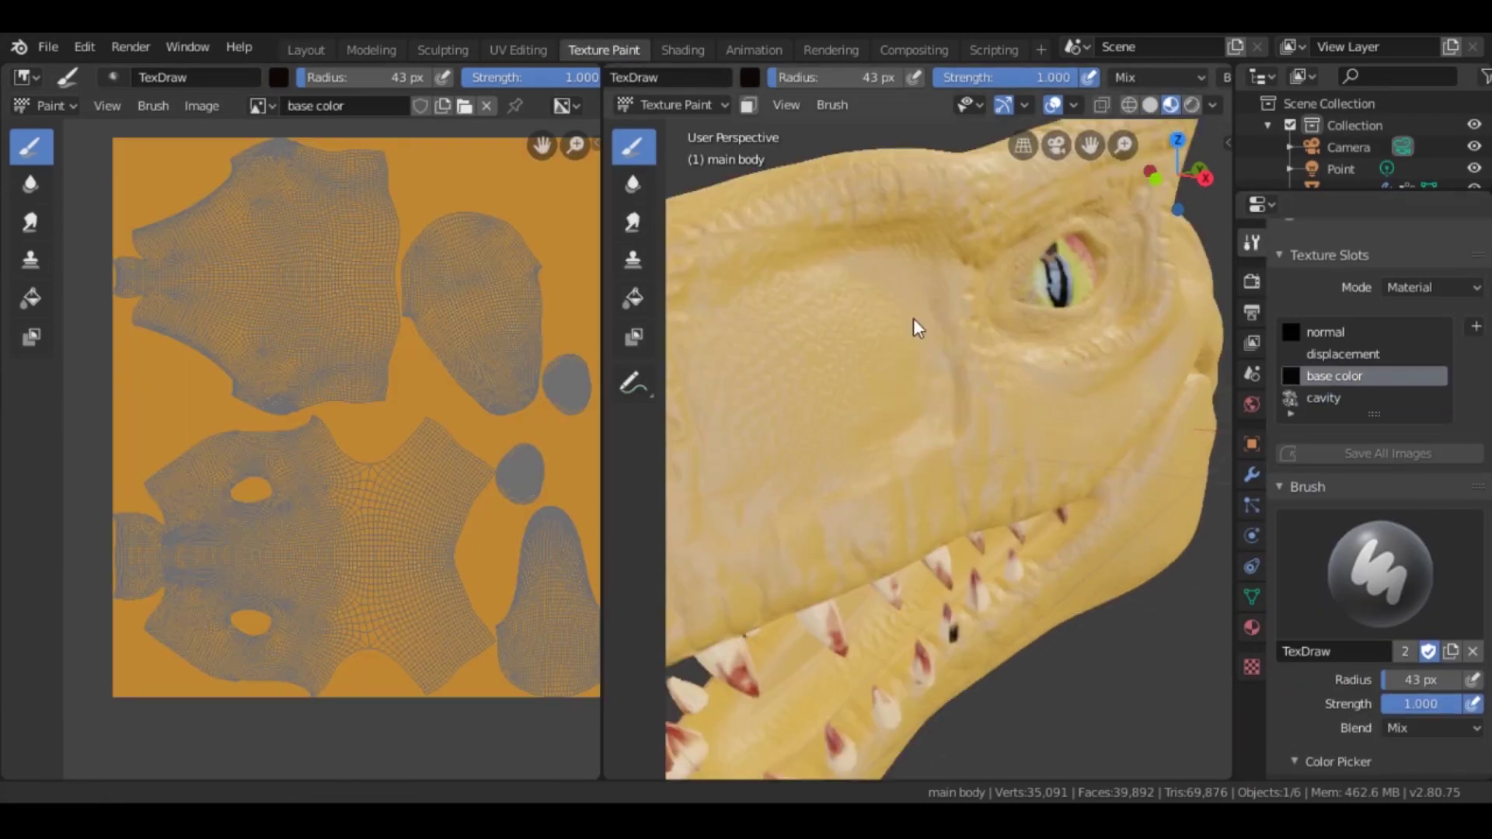
scroll(918, 349, "up", 2)
scroll(1240, 317, "down", 7, "ctrl")
left_click(1250, 242)
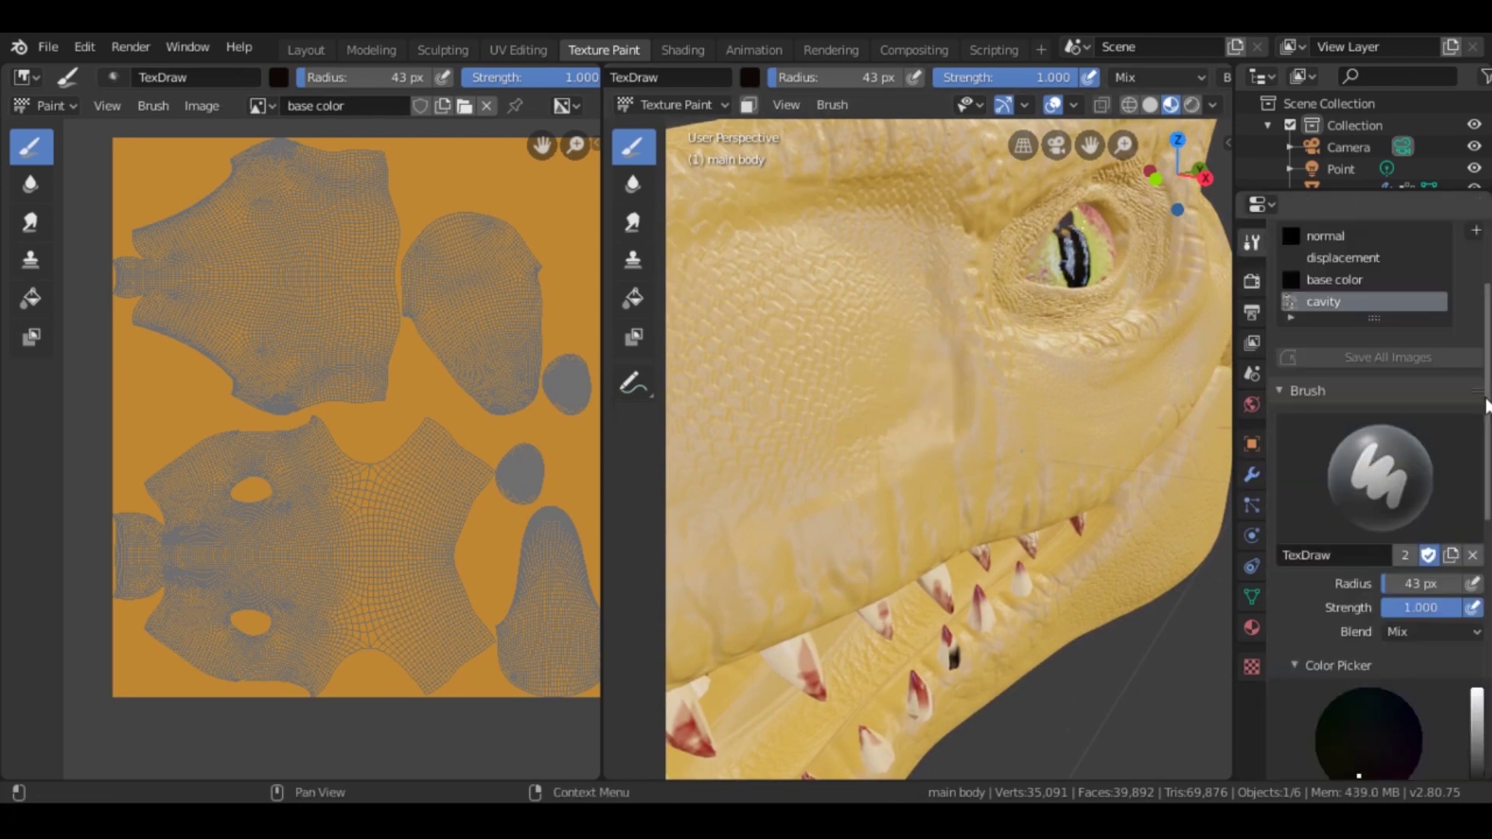
scroll(1367, 389, "down", 5)
left_click(1361, 458)
Step: View the head from the top and undo the stray brown dab
middle_click_drag(1015, 436, 940, 471)
key("KP_7")
scroll(1365, 382, "up", 8)
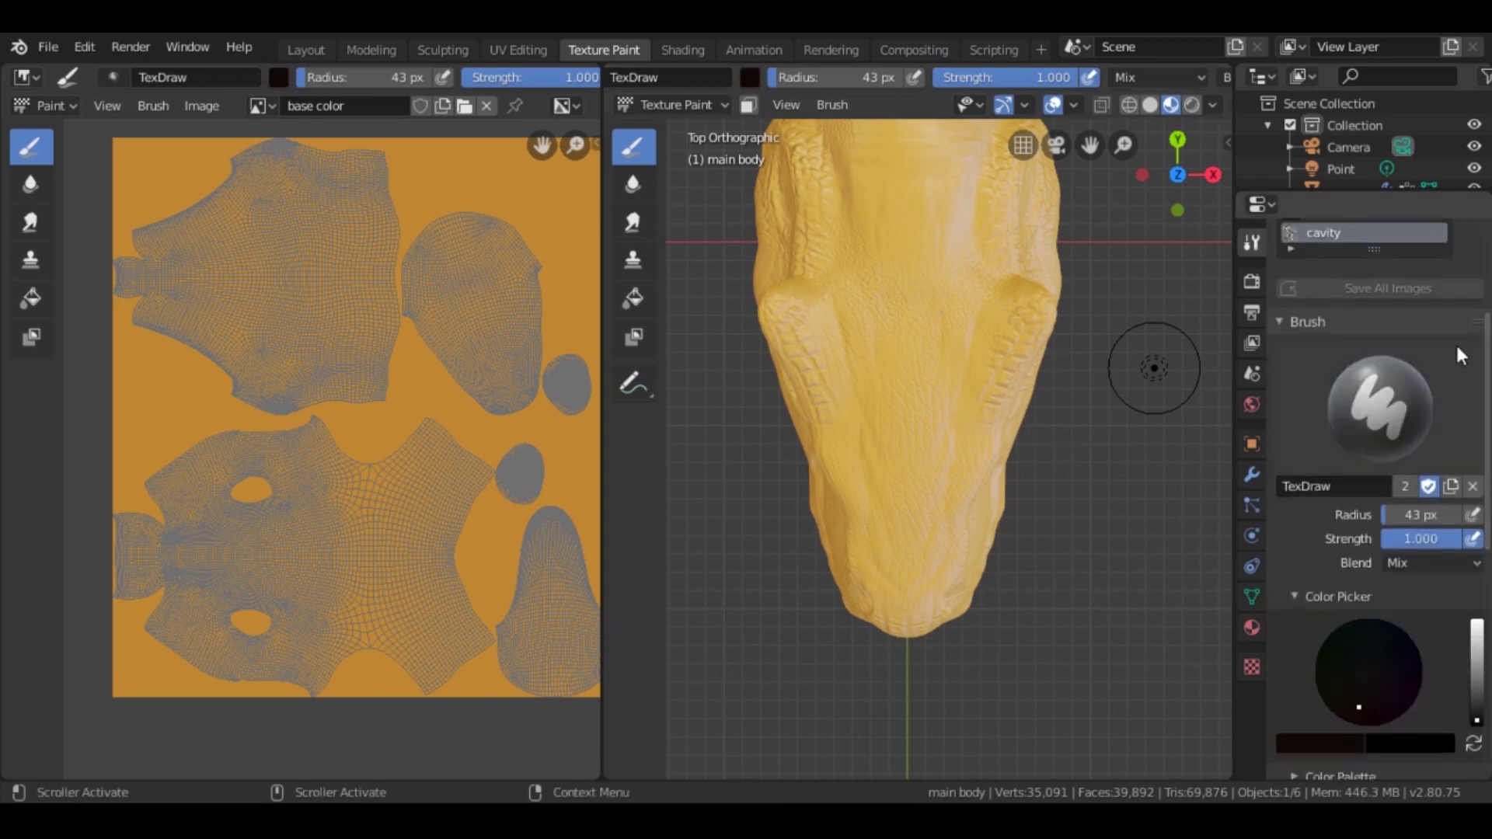
scroll(1373, 545, "down", 2)
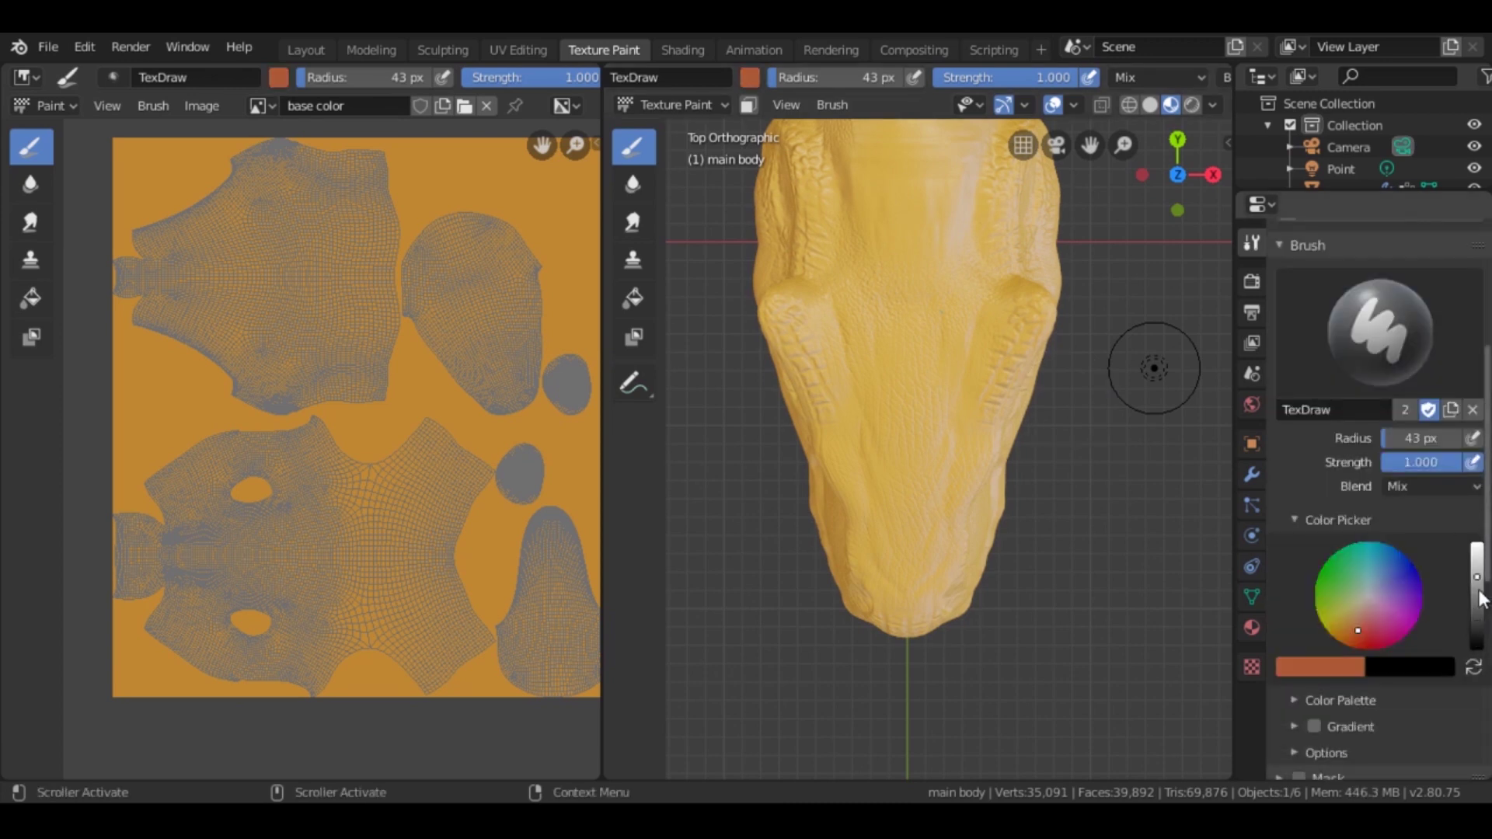
scroll(1368, 505, "up", 5)
left_click_drag(910, 421, 922, 466)
key("ctrl+z")
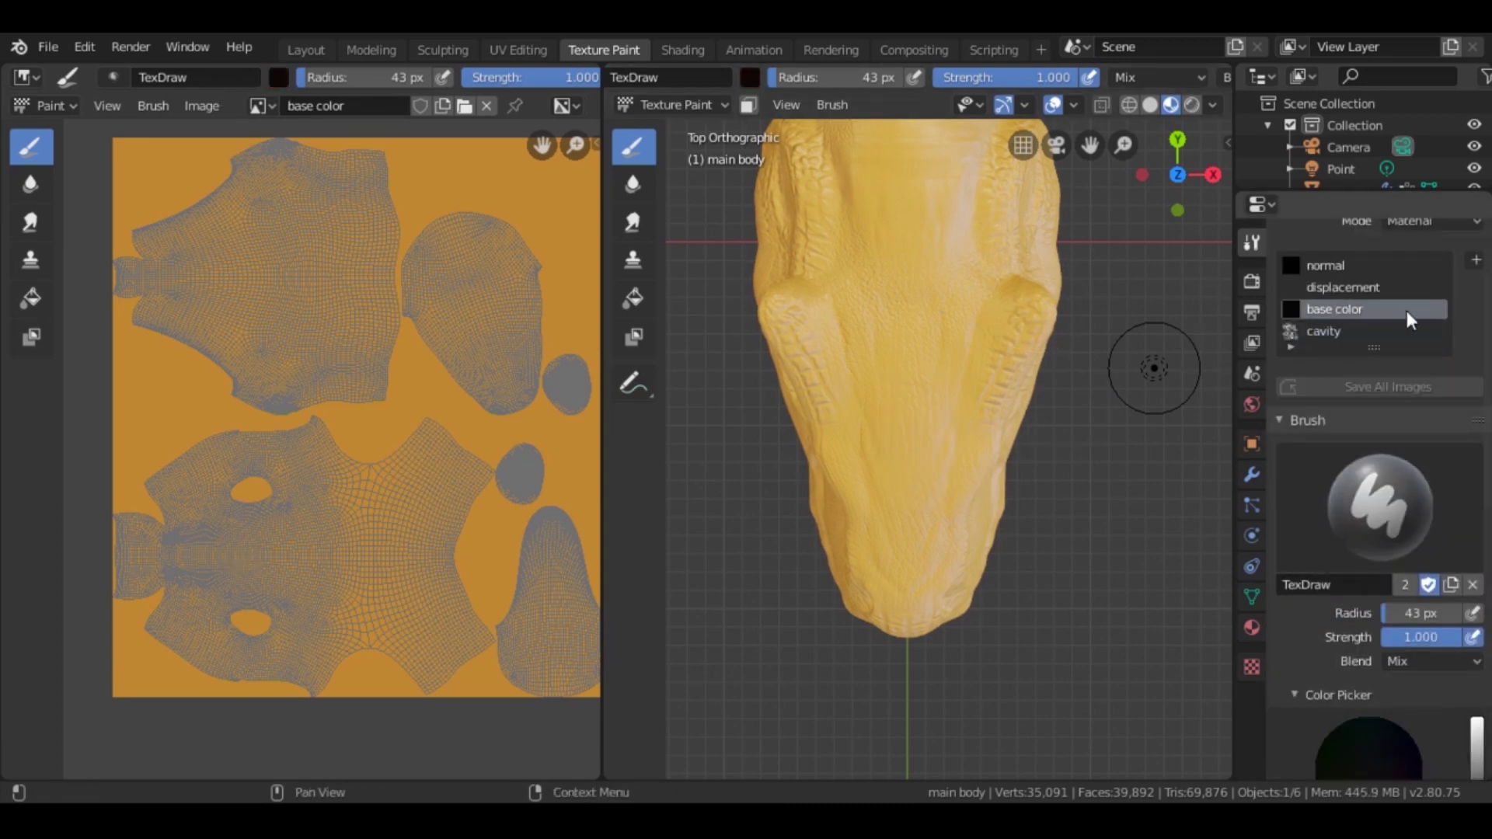
scroll(1322, 316, "down", 10)
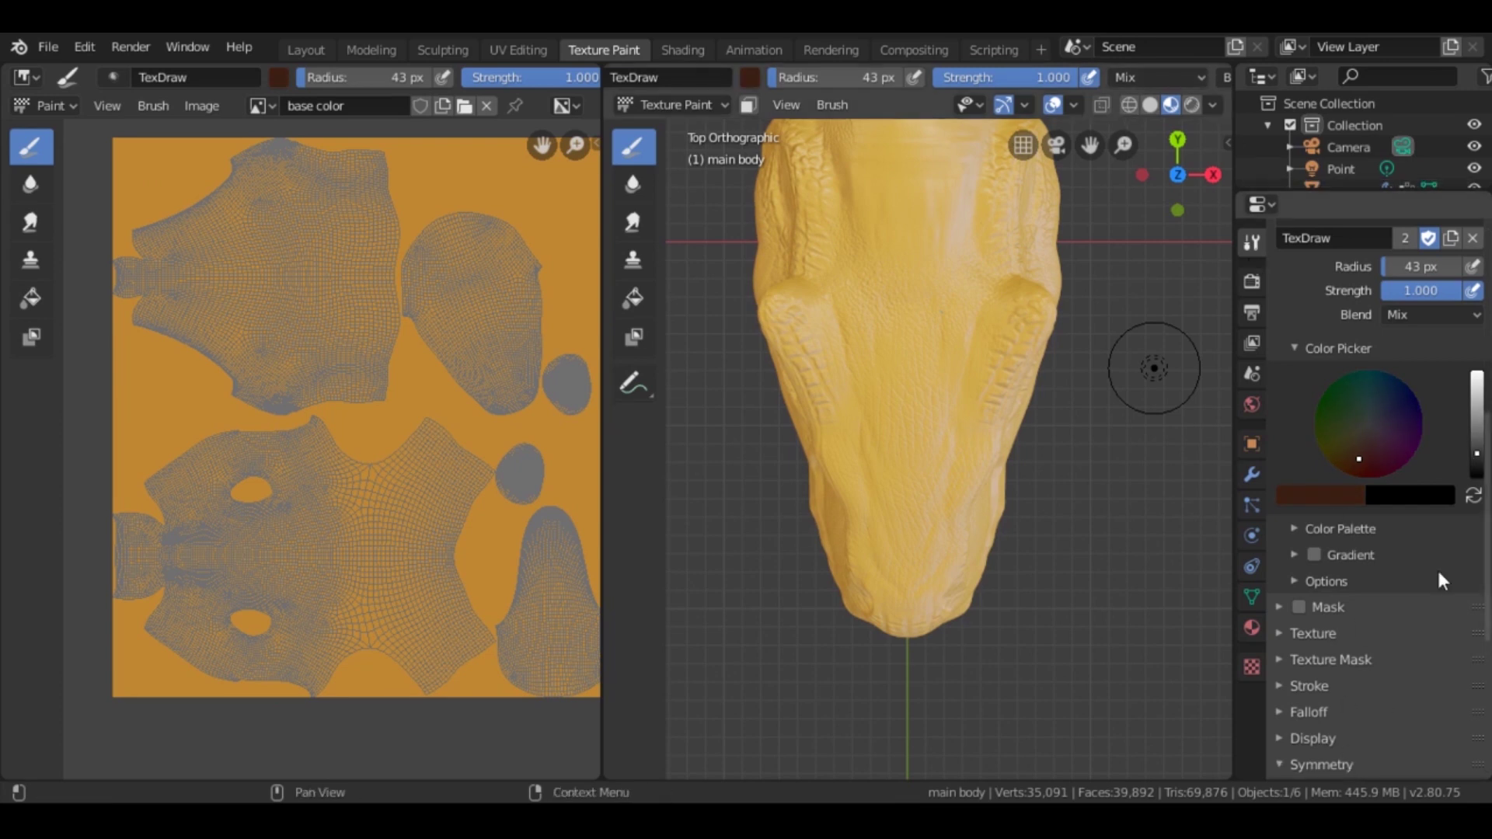
Step: Enable Mirror X symmetry for texture painting
left_click(1322, 765)
scroll(1388, 704, "down", 1)
left_click(1401, 677)
scroll(943, 396, "down", 1)
Step: Paint mirrored brown stripes across the top and down the sides of the head
mouse_move(887, 389)
left_mouse_down()
mouse_move(927, 365)
mouse_move(880, 373)
mouse_move(886, 510)
mouse_move(949, 226)
mouse_move(914, 591)
left_mouse_up()
scroll(944, 395, "up", 5)
middle_click_drag(913, 591, 996, 475)
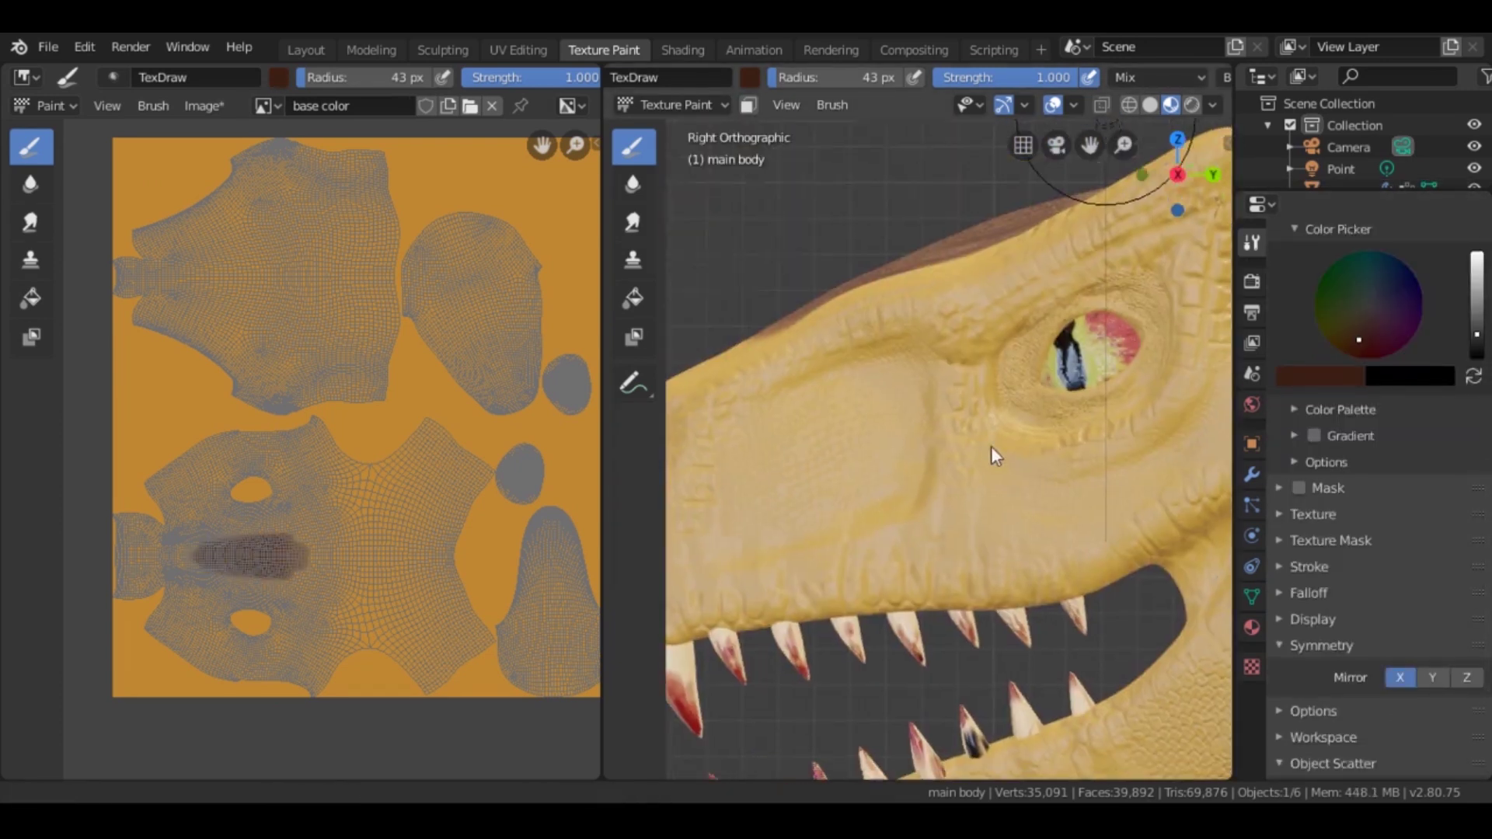
scroll(995, 474, "down", 5)
scroll(916, 446, "up", 4)
mouse_move(884, 393)
middle_mouse_down()
mouse_move(915, 446)
mouse_move(890, 425)
middle_mouse_up()
mouse_move(889, 425)
left_mouse_down()
mouse_move(926, 357)
mouse_move(1010, 393)
left_mouse_up()
mouse_move(1009, 393)
middle_mouse_down()
mouse_move(1012, 433)
mouse_move(1014, 405)
mouse_move(960, 456)
middle_mouse_up()
left_click_drag(960, 455, 958, 395)
middle_click_drag(958, 394, 985, 367)
left_click_drag(986, 367, 941, 346)
Step: Shrink the brush to 14 px and paint thin brown stripes and marks on the head
key("f")
left_click(1024, 429)
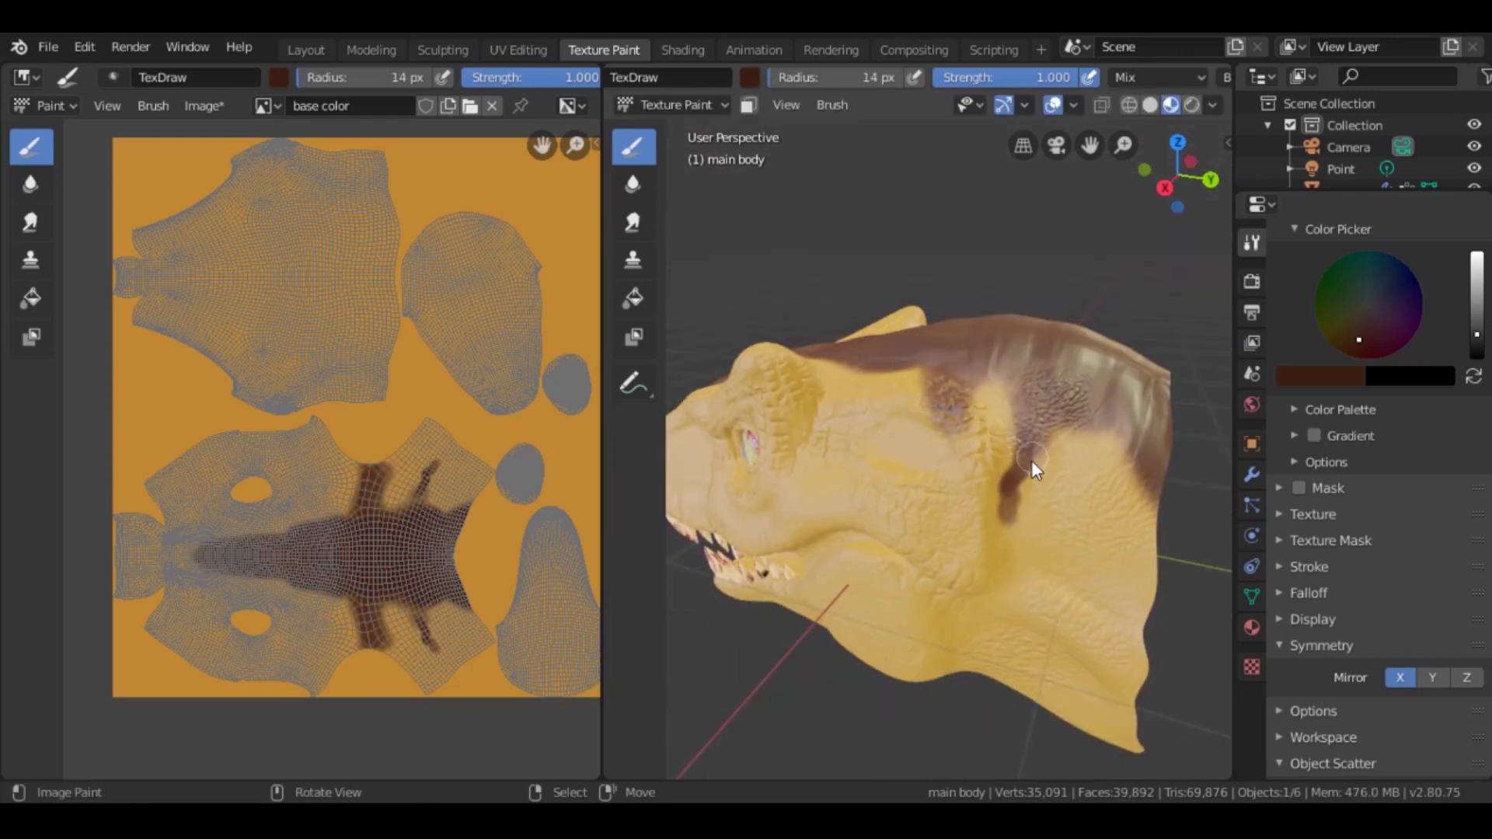
left_click_drag(1019, 458, 1002, 559)
mouse_move(1115, 420)
left_mouse_down()
mouse_move(1096, 551)
mouse_move(1138, 498)
mouse_move(1051, 464)
left_mouse_up()
mouse_move(1051, 466)
middle_mouse_down()
mouse_move(1095, 533)
mouse_move(962, 524)
mouse_move(997, 468)
middle_mouse_up()
left_click_drag(997, 468, 1035, 513)
middle_click_drag(1033, 513, 1059, 549)
mouse_move(1059, 549)
left_mouse_down()
mouse_move(999, 482)
mouse_move(949, 464)
left_mouse_up()
middle_click_drag(949, 463, 1050, 494)
left_click_drag(1050, 493, 1088, 543)
middle_click_drag(1088, 544, 953, 519)
left_click_drag(953, 519, 1051, 527)
mouse_move(1051, 528)
middle_mouse_down()
mouse_move(1071, 503)
mouse_move(992, 433)
mouse_move(975, 352)
mouse_move(1024, 392)
middle_mouse_up()
Step: Enlarge the brush to 42 px, paint a brown snout patch, and inspect the subdivision modifier
key("f")
left_click(974, 401)
key("f")
left_click(936, 433)
left_click_drag(936, 432, 958, 481)
middle_click_drag(957, 480, 894, 467)
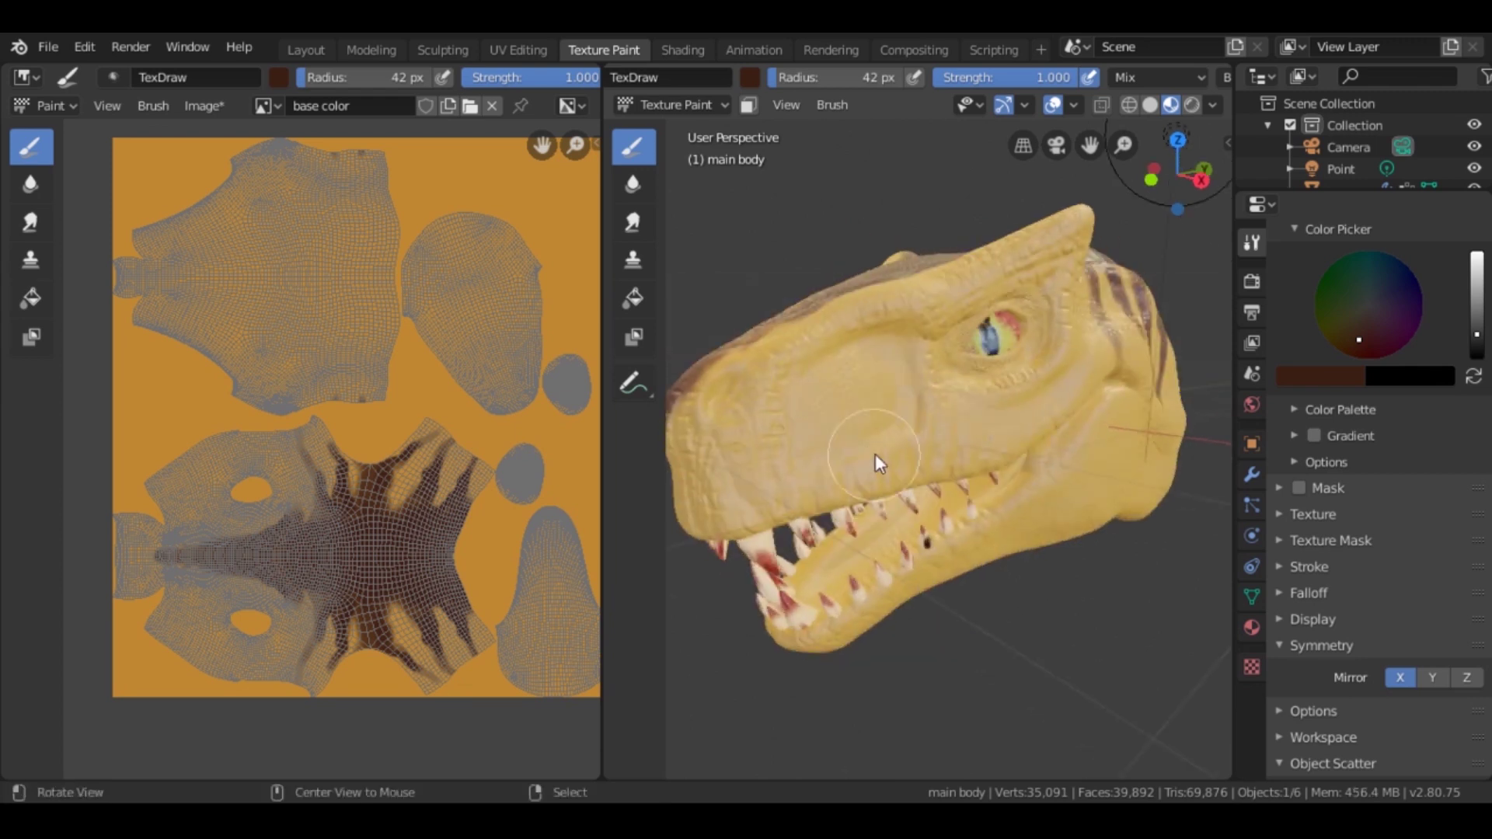
left_click(1251, 474)
left_click(1286, 269)
mouse_move(917, 536)
middle_mouse_down()
mouse_move(942, 549)
mouse_move(909, 385)
middle_mouse_up()
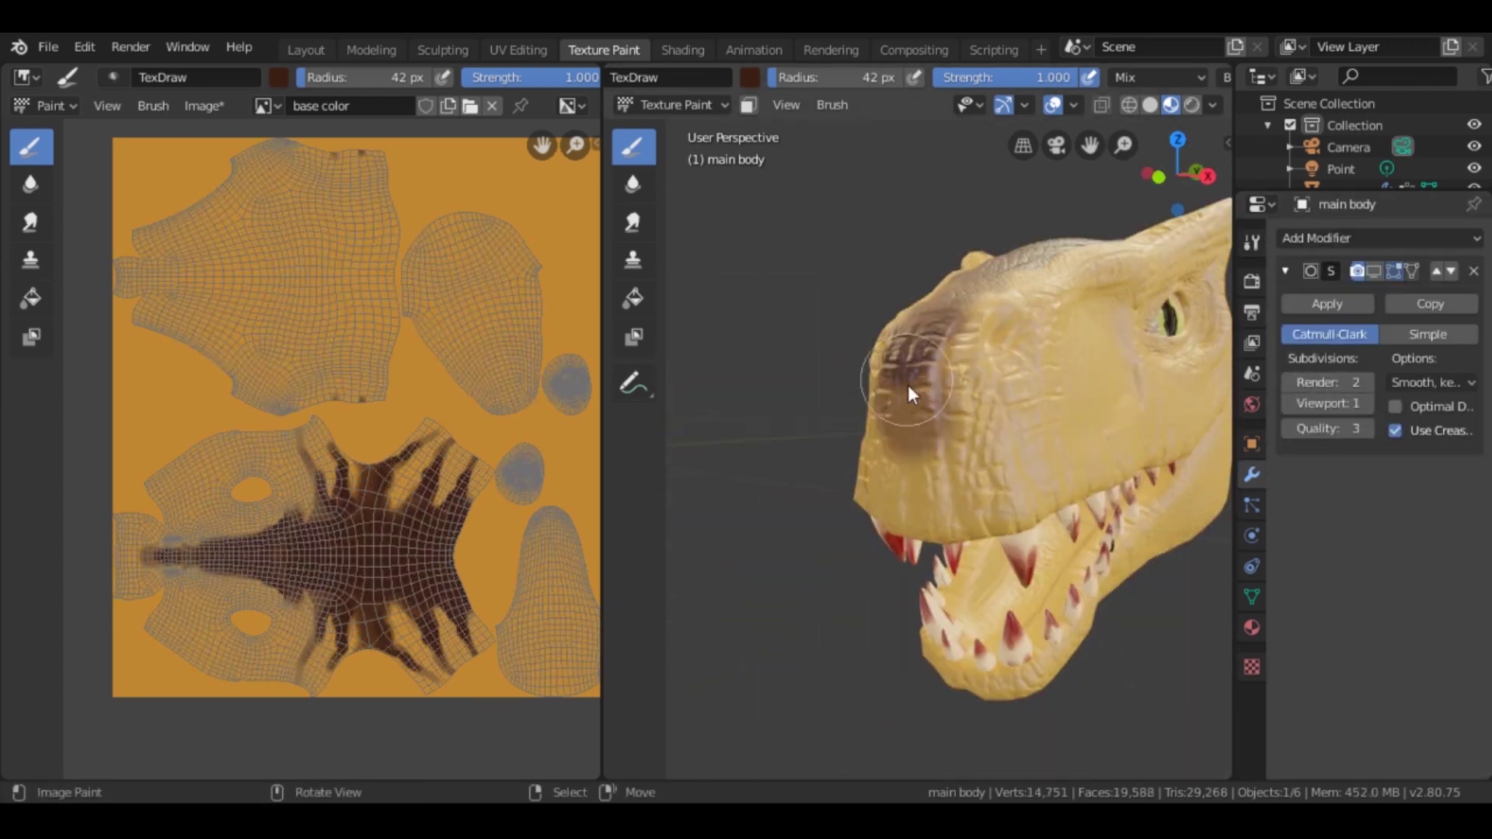
Step: Set the brush radius to 28 px and preview the head with rendered shading
middle_click_drag(946, 340, 881, 361)
key("f")
left_click(1065, 361)
mouse_move(1065, 360)
middle_mouse_down()
mouse_move(953, 510)
mouse_move(1102, 154)
middle_mouse_up()
key("z")
middle_click_drag(1132, 337, 1026, 577)
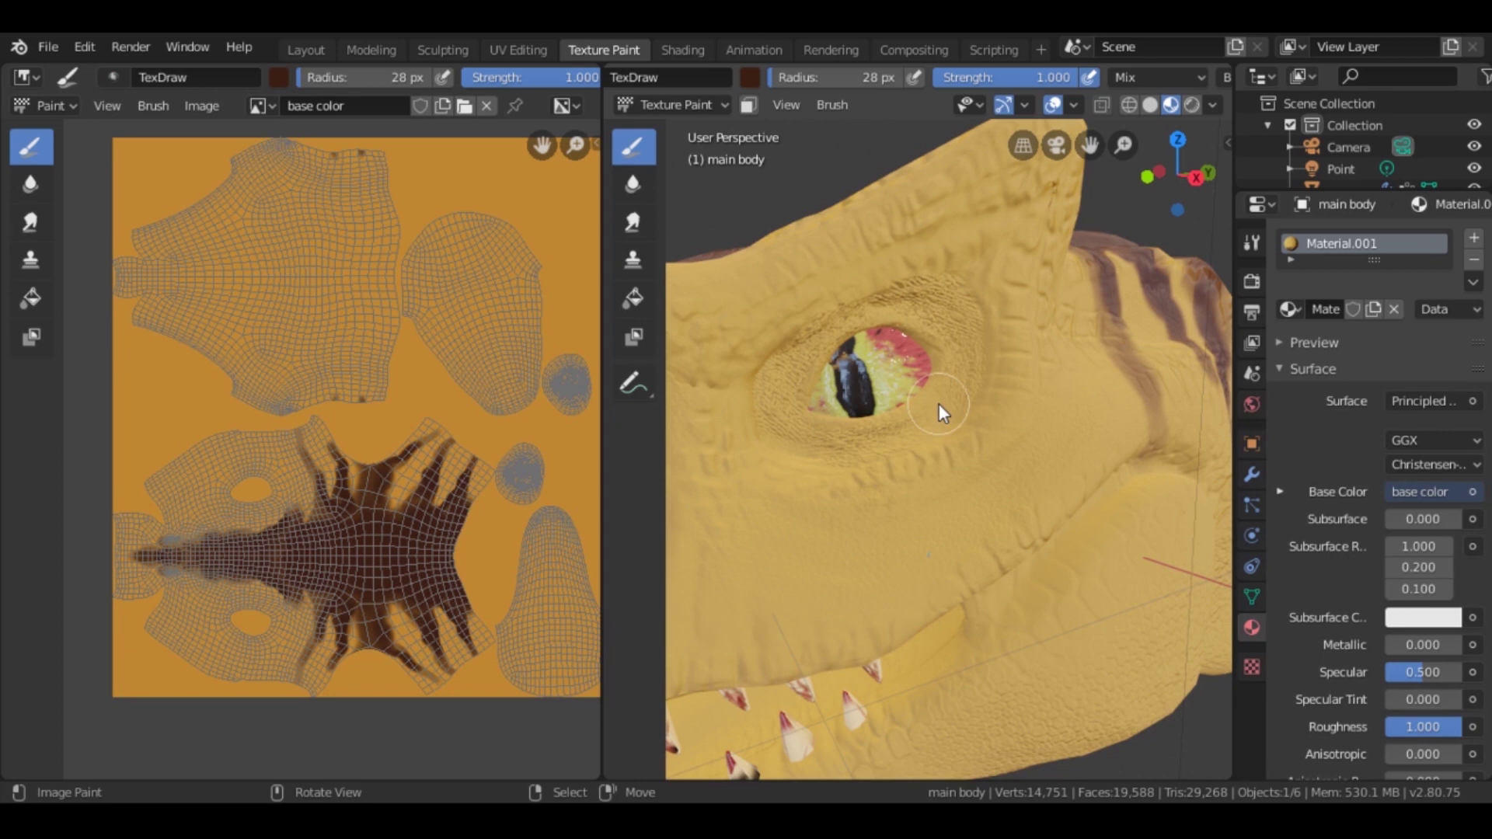
Step: Paint a dark brown ring around the eye and a large brown cheek patch
left_click_drag(939, 405, 853, 340)
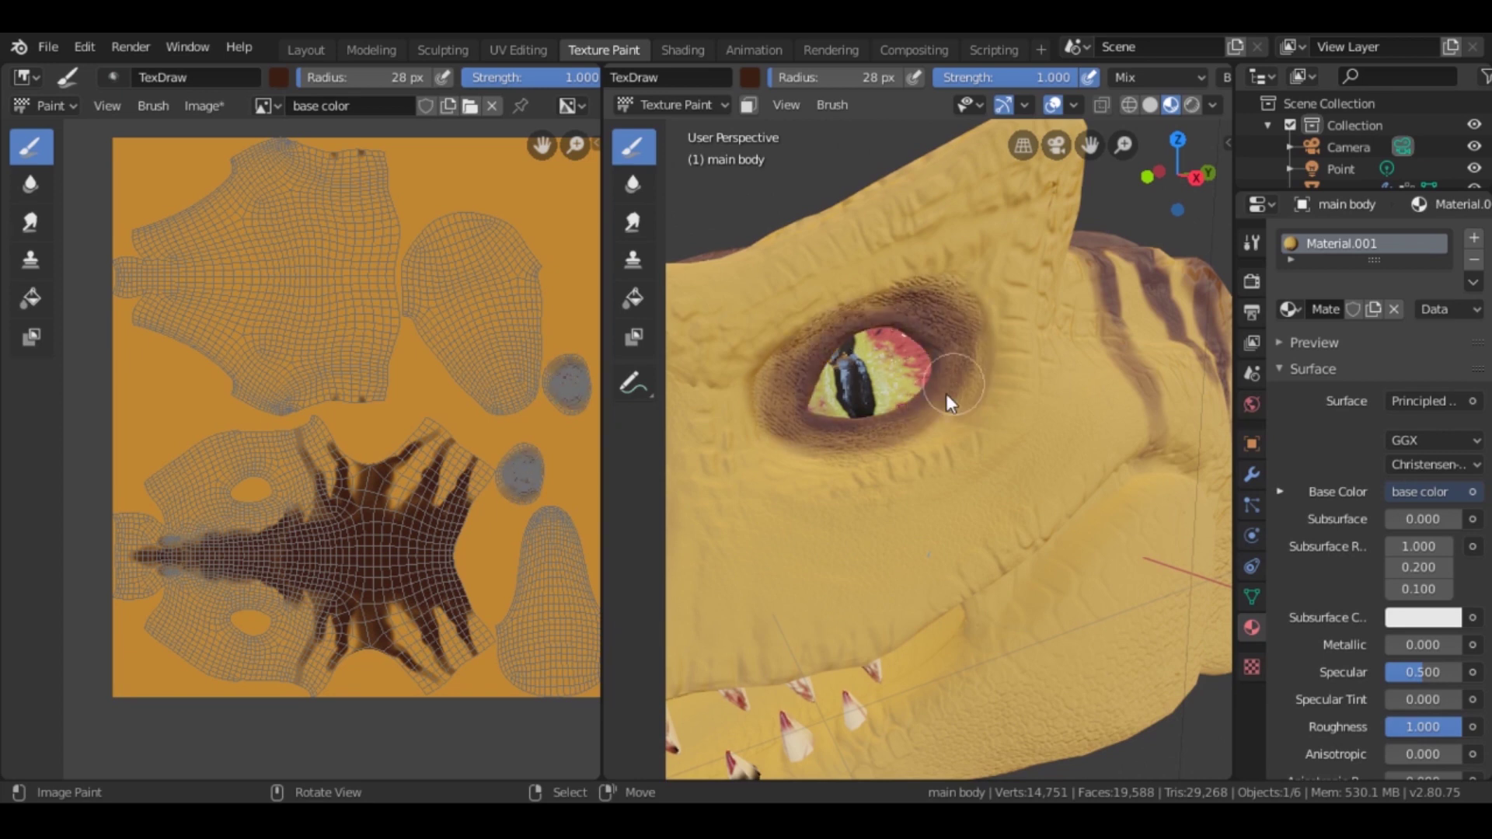
middle_click_drag(946, 393, 861, 491)
scroll(836, 417, "up", 2)
mouse_move(835, 416)
left_mouse_down()
mouse_move(883, 480)
mouse_move(873, 510)
mouse_move(858, 449)
mouse_move(862, 475)
mouse_move(824, 499)
mouse_move(997, 335)
left_mouse_up()
mouse_move(997, 334)
middle_mouse_down()
mouse_move(963, 348)
mouse_move(771, 549)
mouse_move(810, 451)
mouse_move(904, 508)
mouse_move(1040, 402)
middle_mouse_up()
left_click_drag(1040, 402, 780, 454)
mouse_move(779, 455)
middle_mouse_down()
mouse_move(923, 498)
mouse_move(1054, 494)
mouse_move(1028, 251)
middle_mouse_up()
left_click(1253, 247)
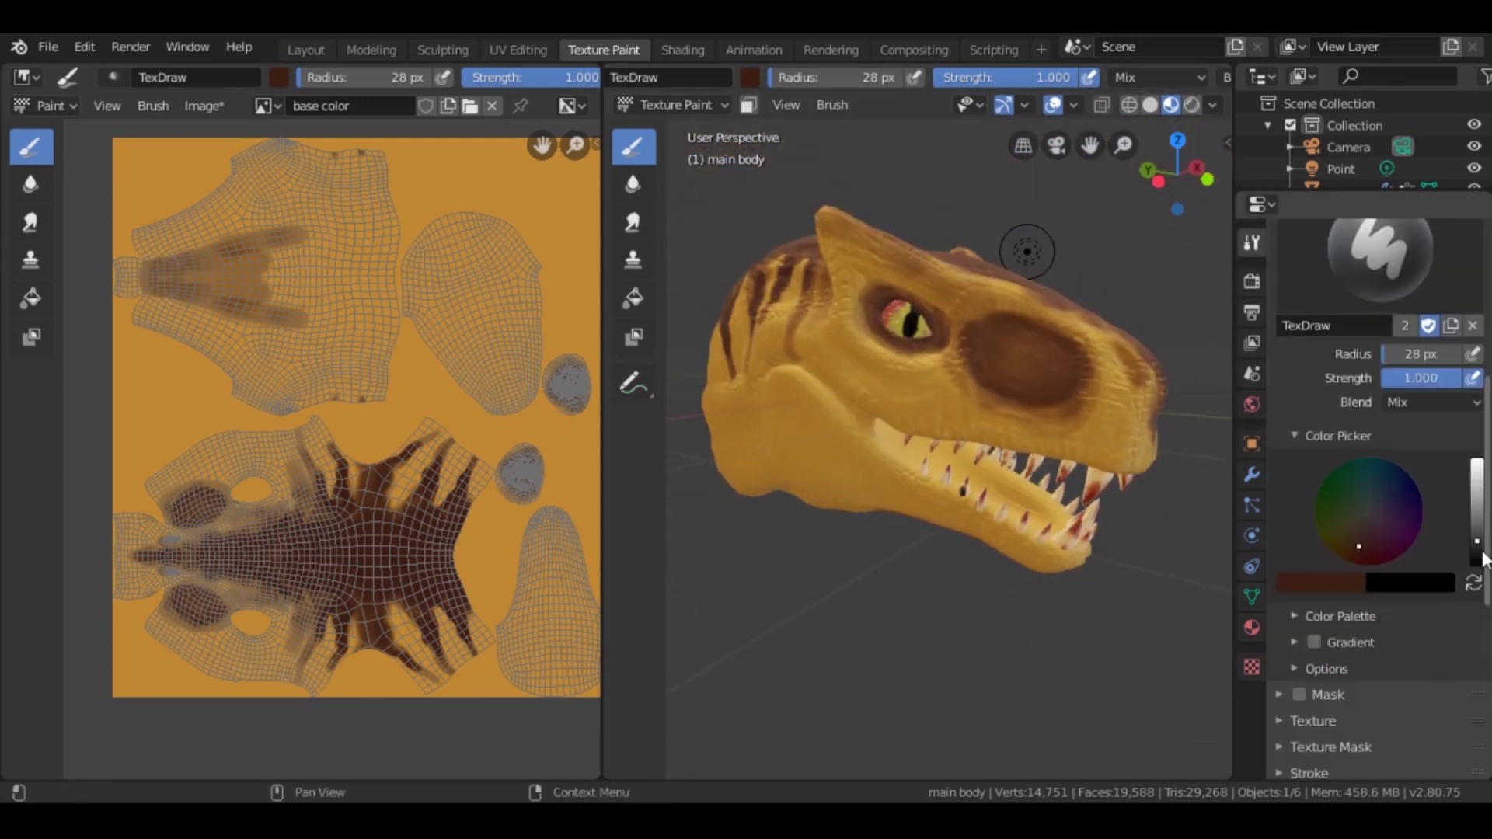
Step: Pick a salmon pink brush colour and paint the inside of the mouth
scroll(1358, 505, "down", 1)
left_click_drag(1359, 505, 1351, 522)
left_click(1363, 516)
middle_click_drag(955, 554, 900, 389)
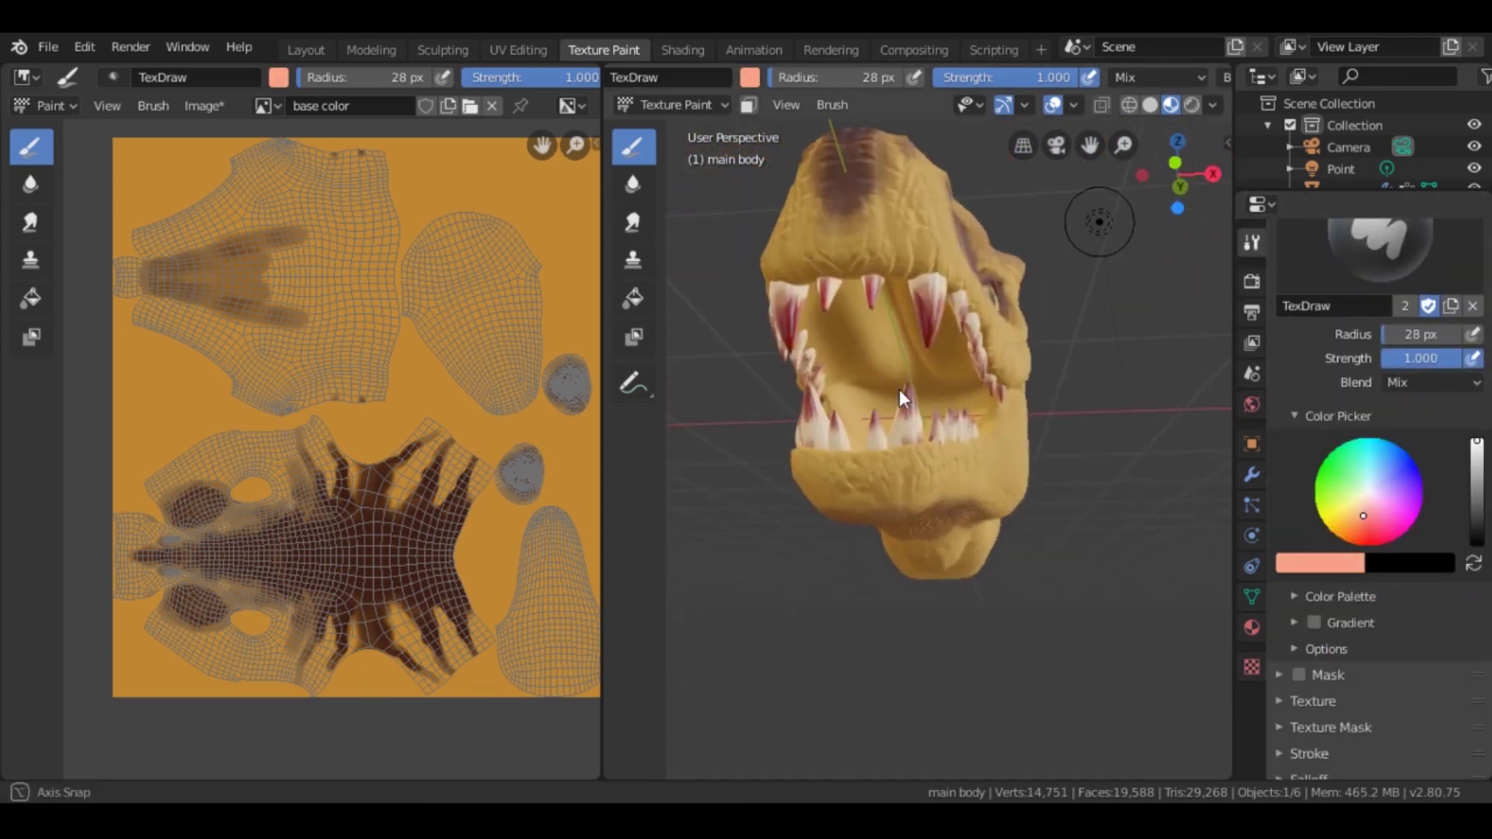
left_click_drag(899, 391, 949, 318)
key("s")
middle_click_drag(855, 352, 906, 310)
left_click_drag(906, 310, 881, 303)
key("s")
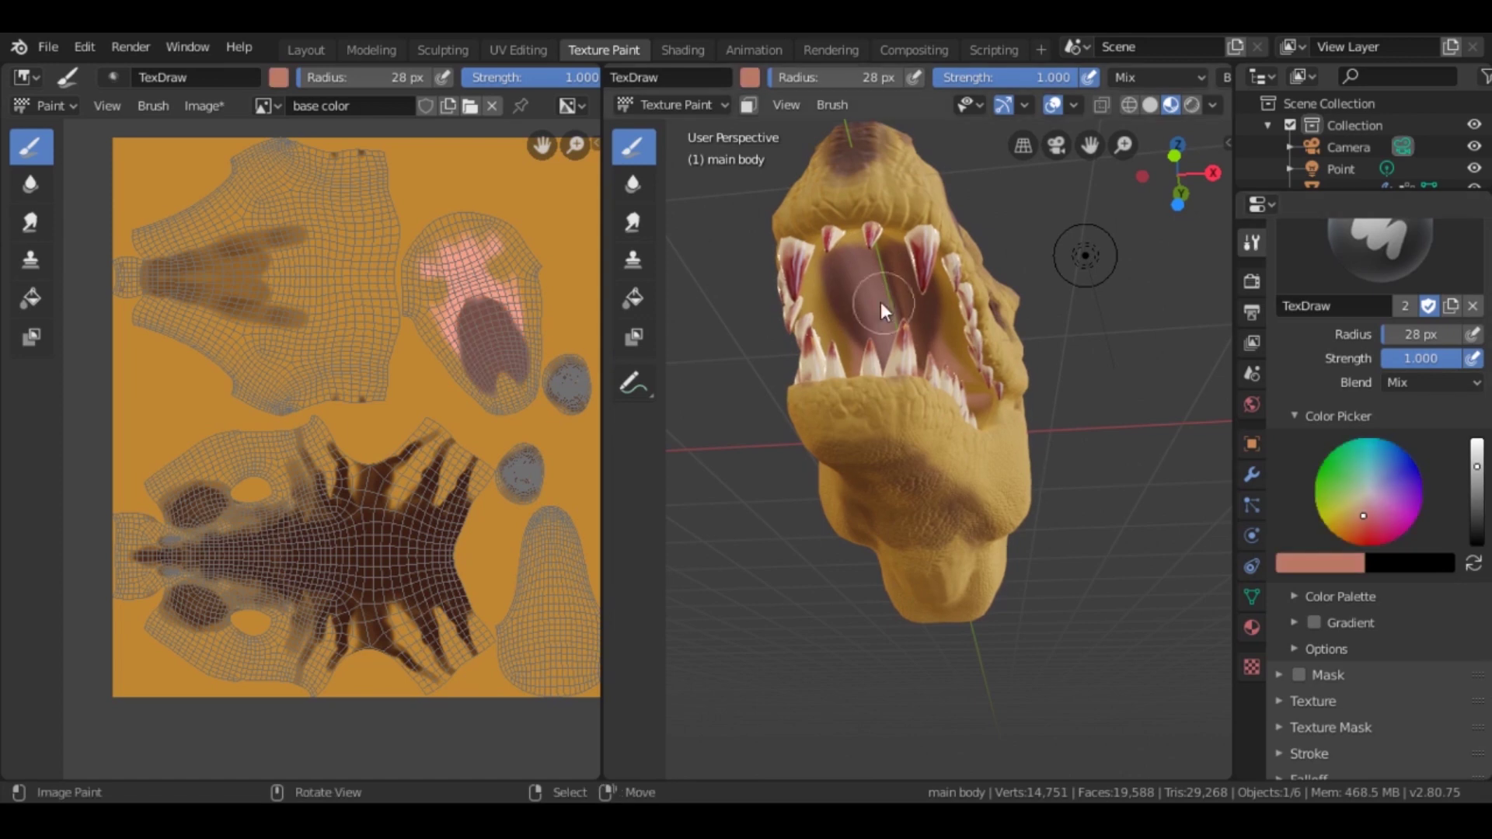
mouse_move(843, 285)
middle_mouse_down()
mouse_move(872, 363)
mouse_move(862, 467)
mouse_move(886, 454)
middle_mouse_up()
left_click_drag(885, 454, 739, 399)
Step: Change the brush colour to dark brown and paint a stroke on the cheek
middle_click_drag(739, 400, 977, 471)
mouse_move(908, 393)
middle_mouse_down()
mouse_move(896, 286)
mouse_move(832, 286)
mouse_move(806, 490)
mouse_move(900, 426)
mouse_move(999, 447)
mouse_move(1044, 425)
mouse_move(1002, 438)
middle_mouse_up()
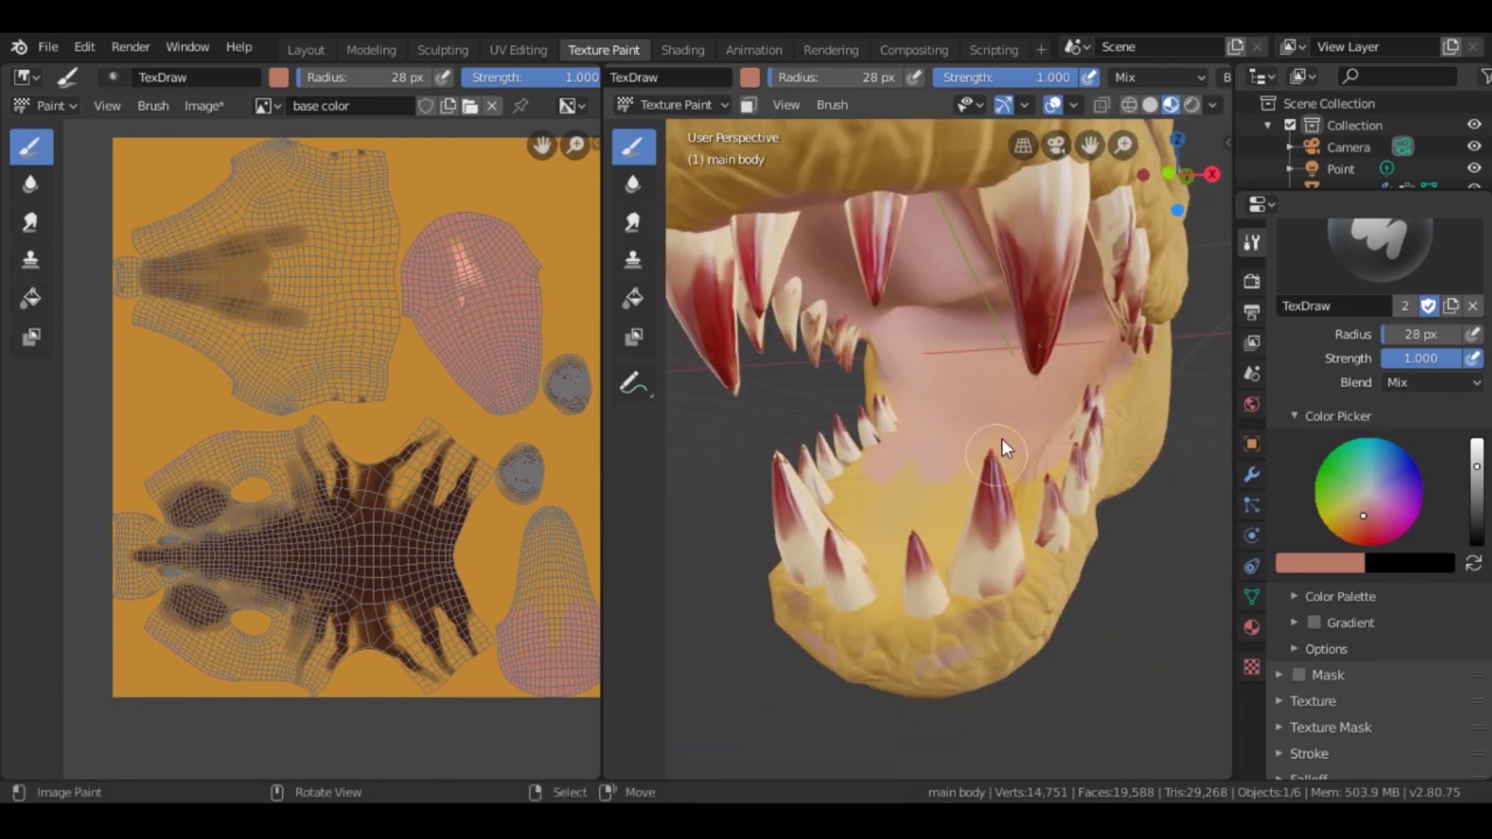
mouse_move(919, 557)
middle_mouse_down()
mouse_move(1044, 488)
mouse_move(896, 529)
mouse_move(865, 458)
mouse_move(1004, 371)
mouse_move(1008, 494)
mouse_move(1150, 484)
mouse_move(1174, 496)
mouse_move(1105, 475)
mouse_move(1213, 467)
middle_mouse_up()
left_click_drag(1475, 466, 1478, 526)
mouse_move(1127, 466)
middle_mouse_down()
mouse_move(1016, 436)
mouse_move(909, 472)
middle_mouse_up()
left_click_drag(908, 472, 773, 495)
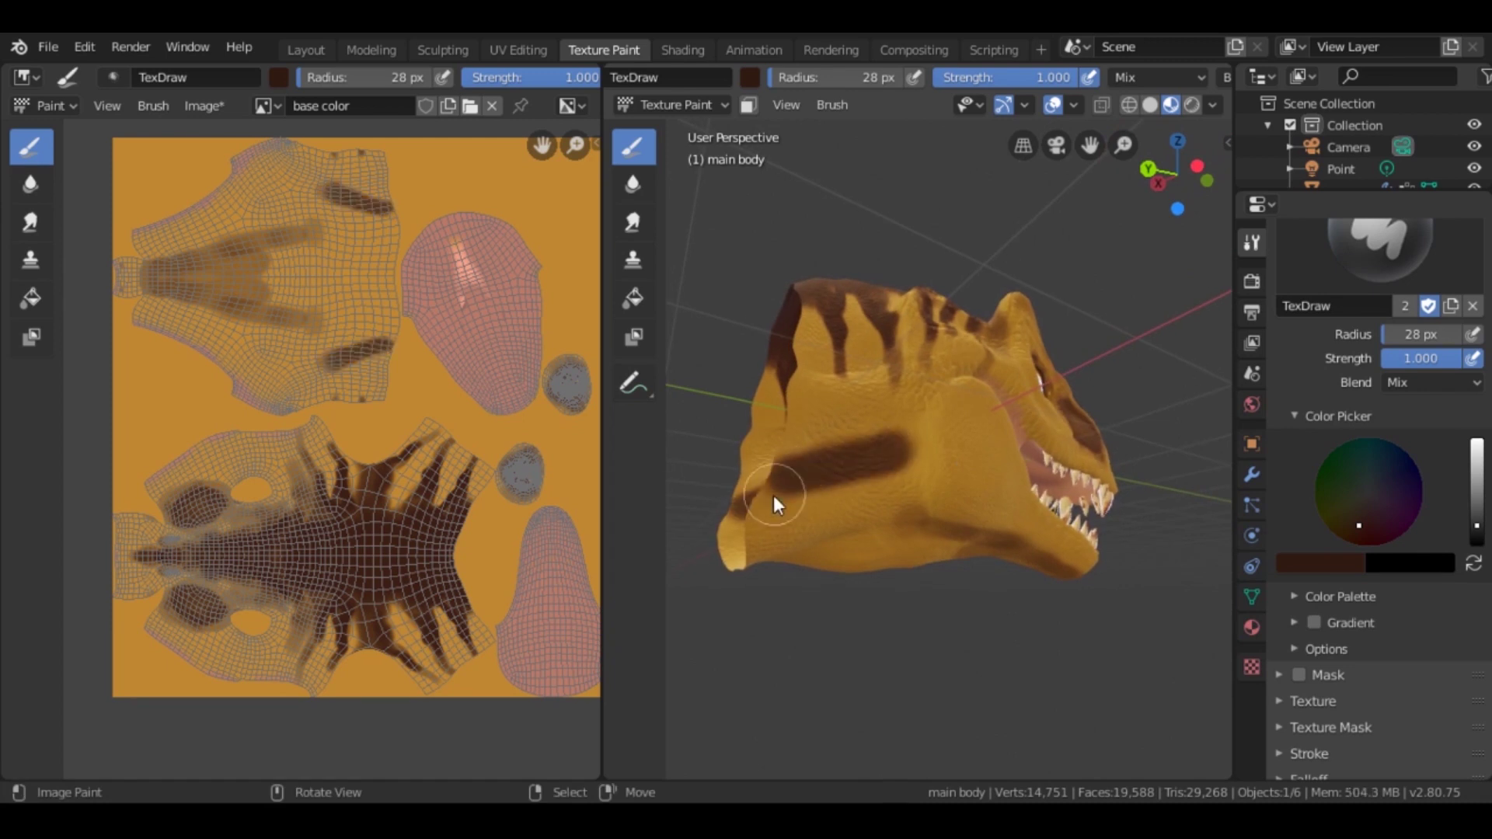
Step: Paint brown cheek stripes with a 17 px brush and save the base color image
key("f")
left_click(834, 452)
left_click_drag(834, 459, 921, 446)
middle_click_drag(921, 446, 872, 468)
mouse_move(873, 468)
left_mouse_down()
mouse_move(1039, 520)
mouse_move(862, 542)
mouse_move(855, 493)
mouse_move(824, 471)
left_mouse_up()
middle_click_drag(824, 471, 996, 489)
key("z")
key("alt+s")
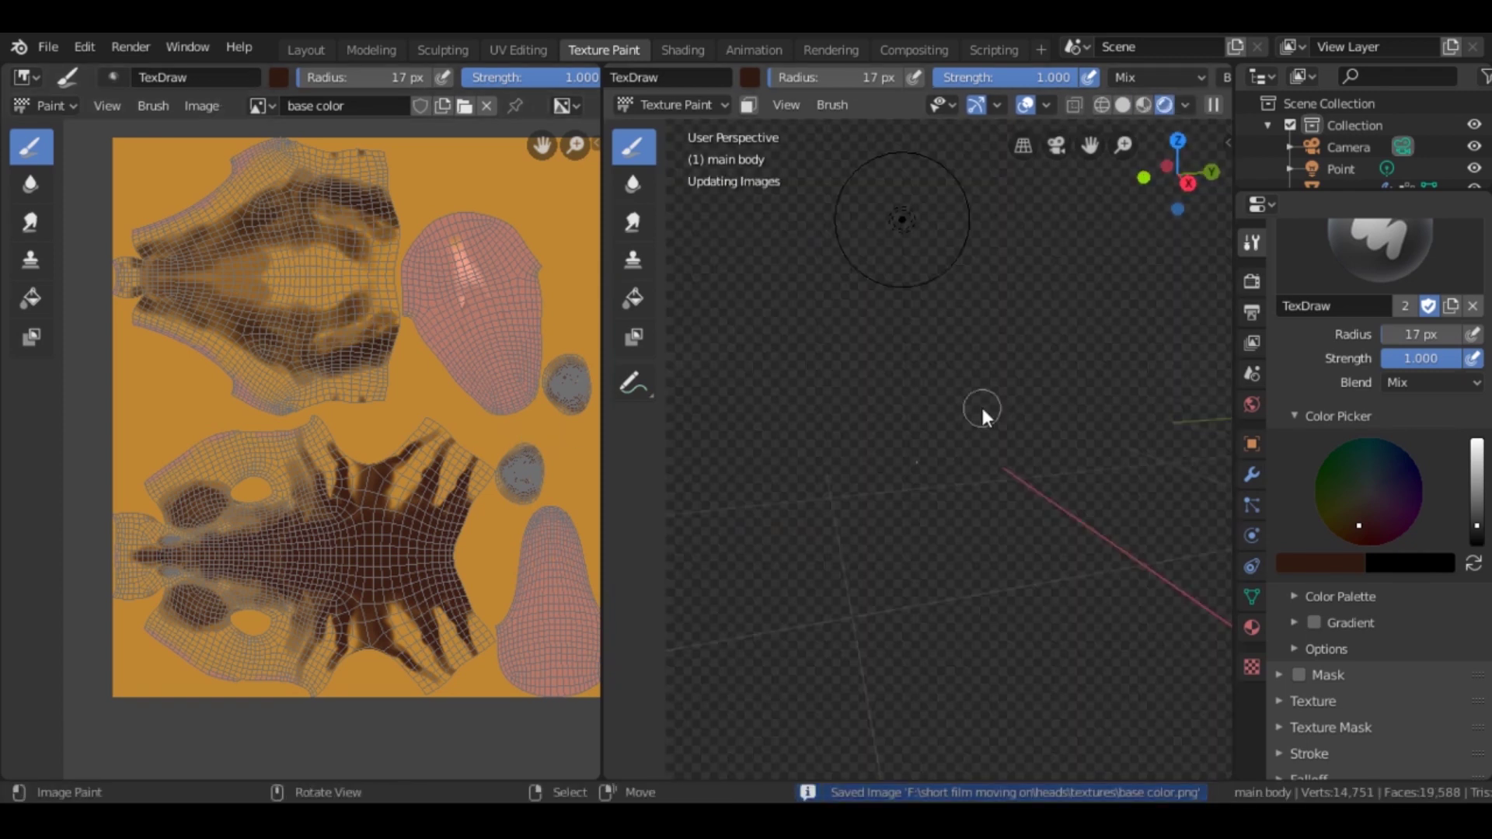
Step: In Shading, insert a MixRGB node on the base color link with cavity in Color2
left_click(668, 51)
scroll(719, 622, "up", 1)
key("shift+a")
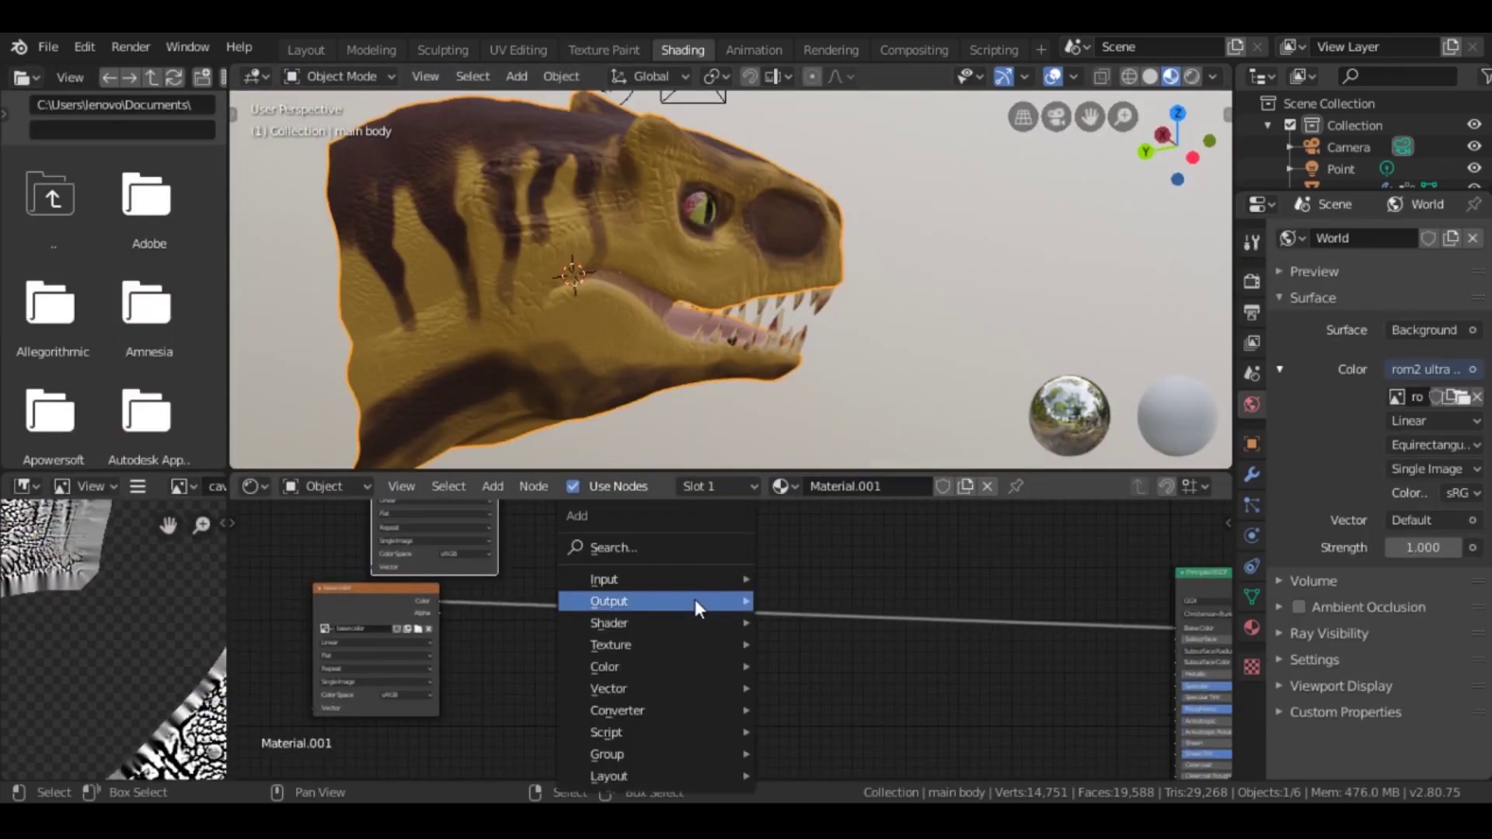
left_click(921, 644)
left_click(680, 603)
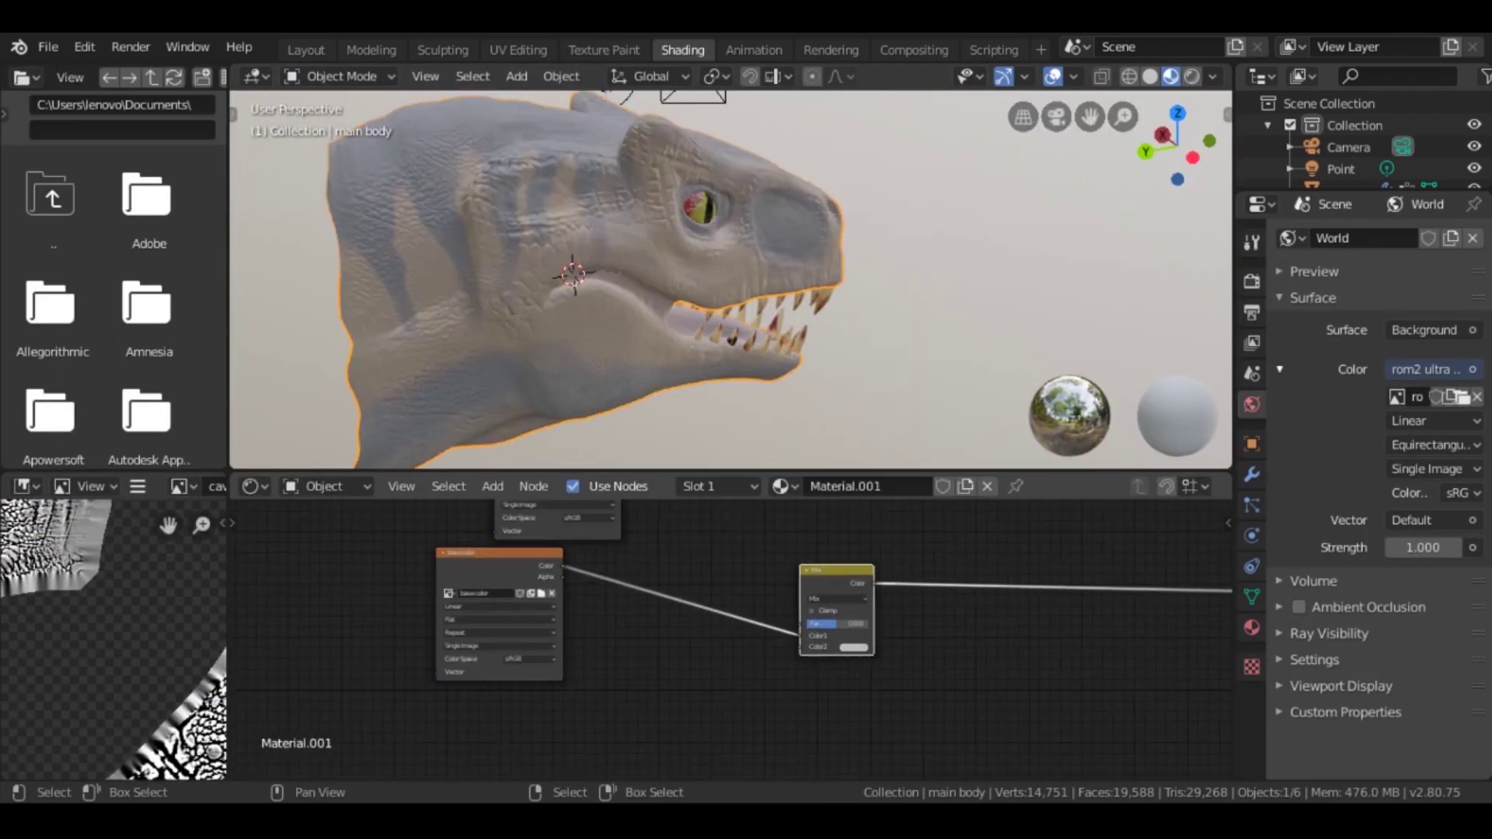
left_click_drag(582, 595, 699, 736)
left_click_drag(703, 664, 817, 622)
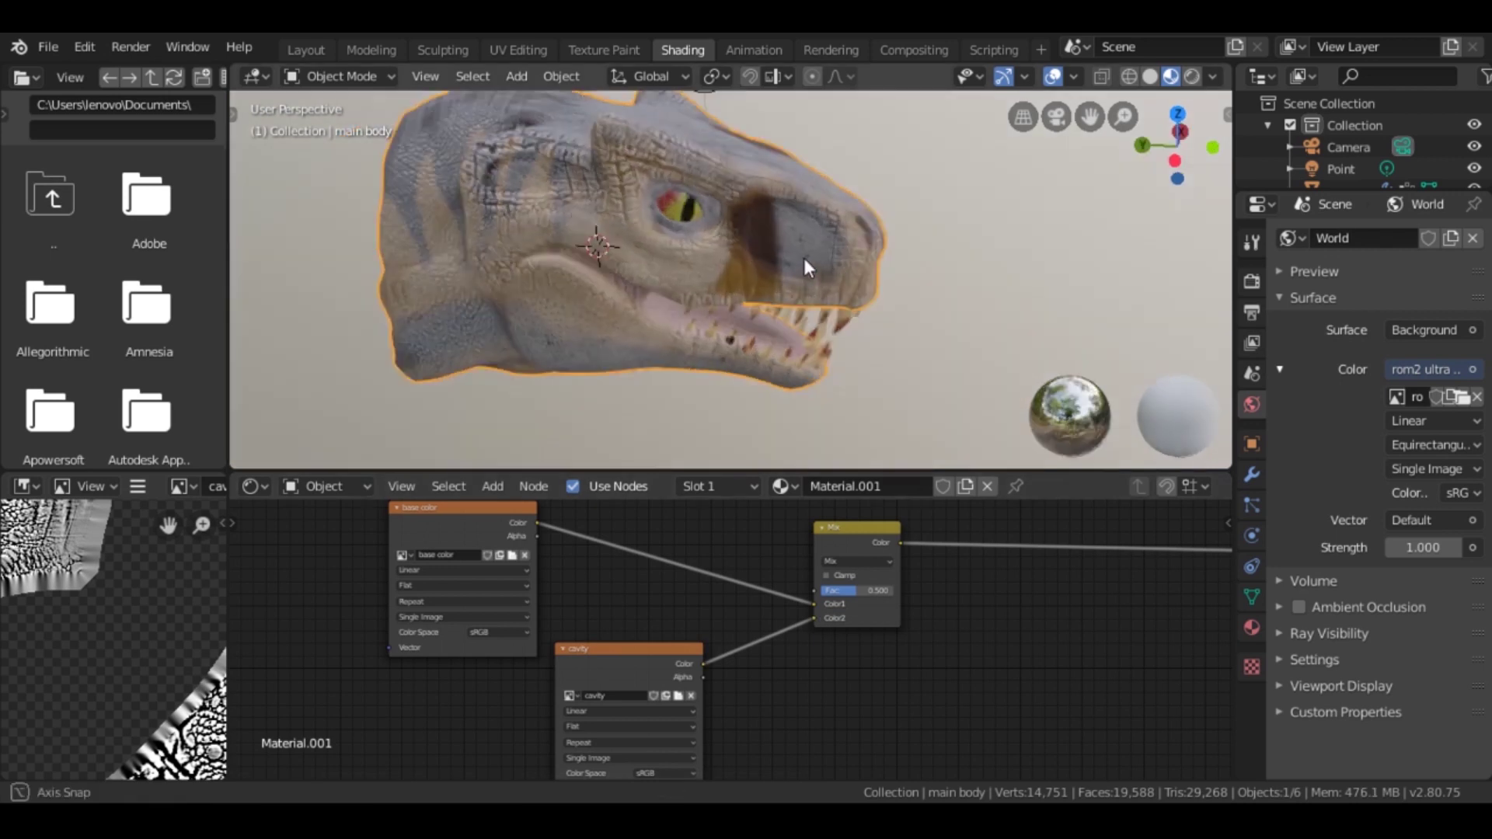
Step: Try the mix node in Multiply mode and set its factor to 0.717
scroll(837, 259, "up", 2)
scroll(845, 580, "up", 1)
left_click(843, 574)
scroll(805, 266, "up", 2)
middle_click_drag(806, 266, 684, 357)
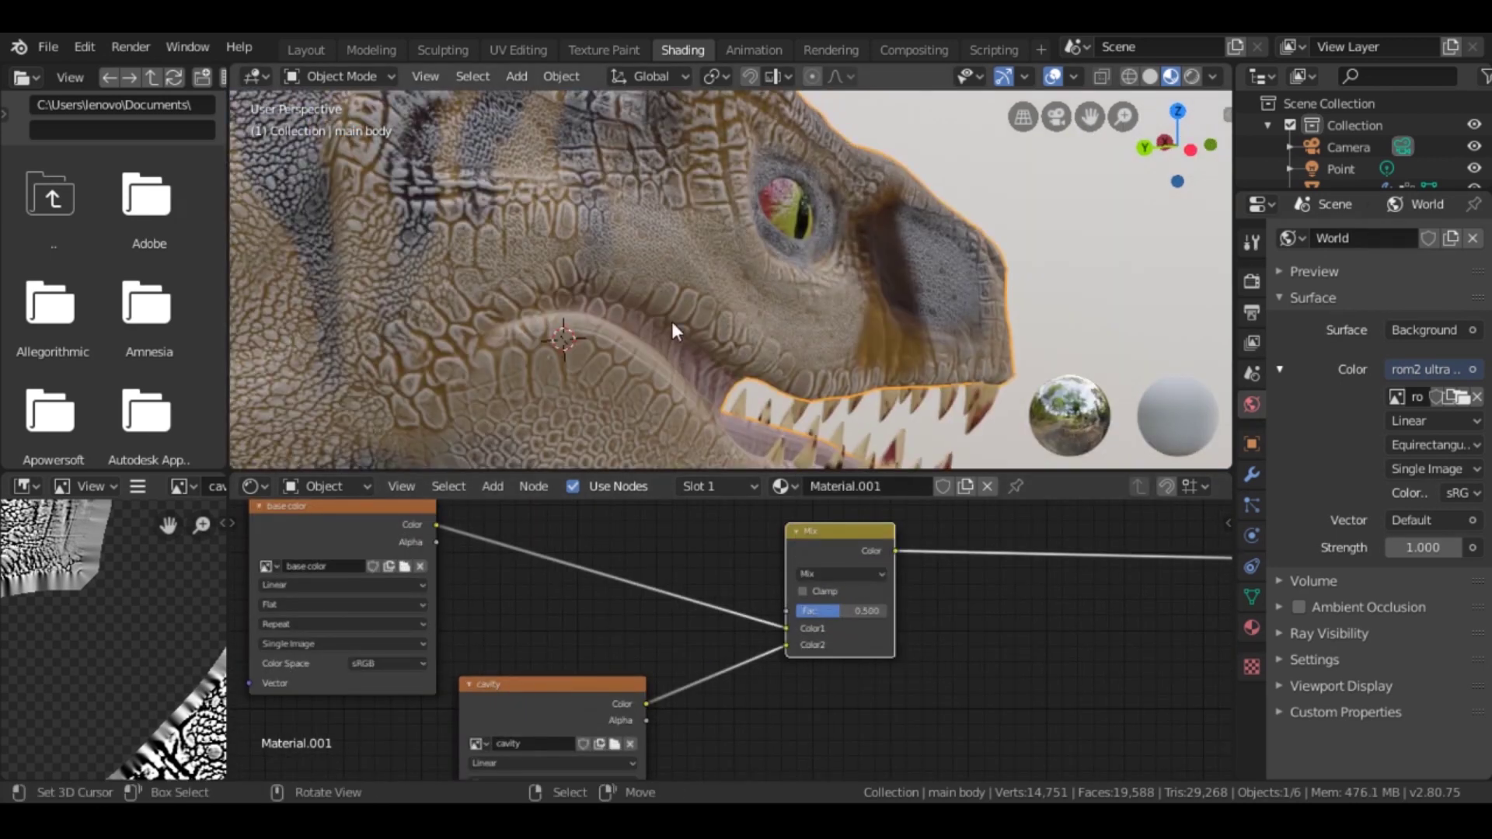
scroll(778, 621, "up", 2)
left_click_drag(778, 615, 754, 614)
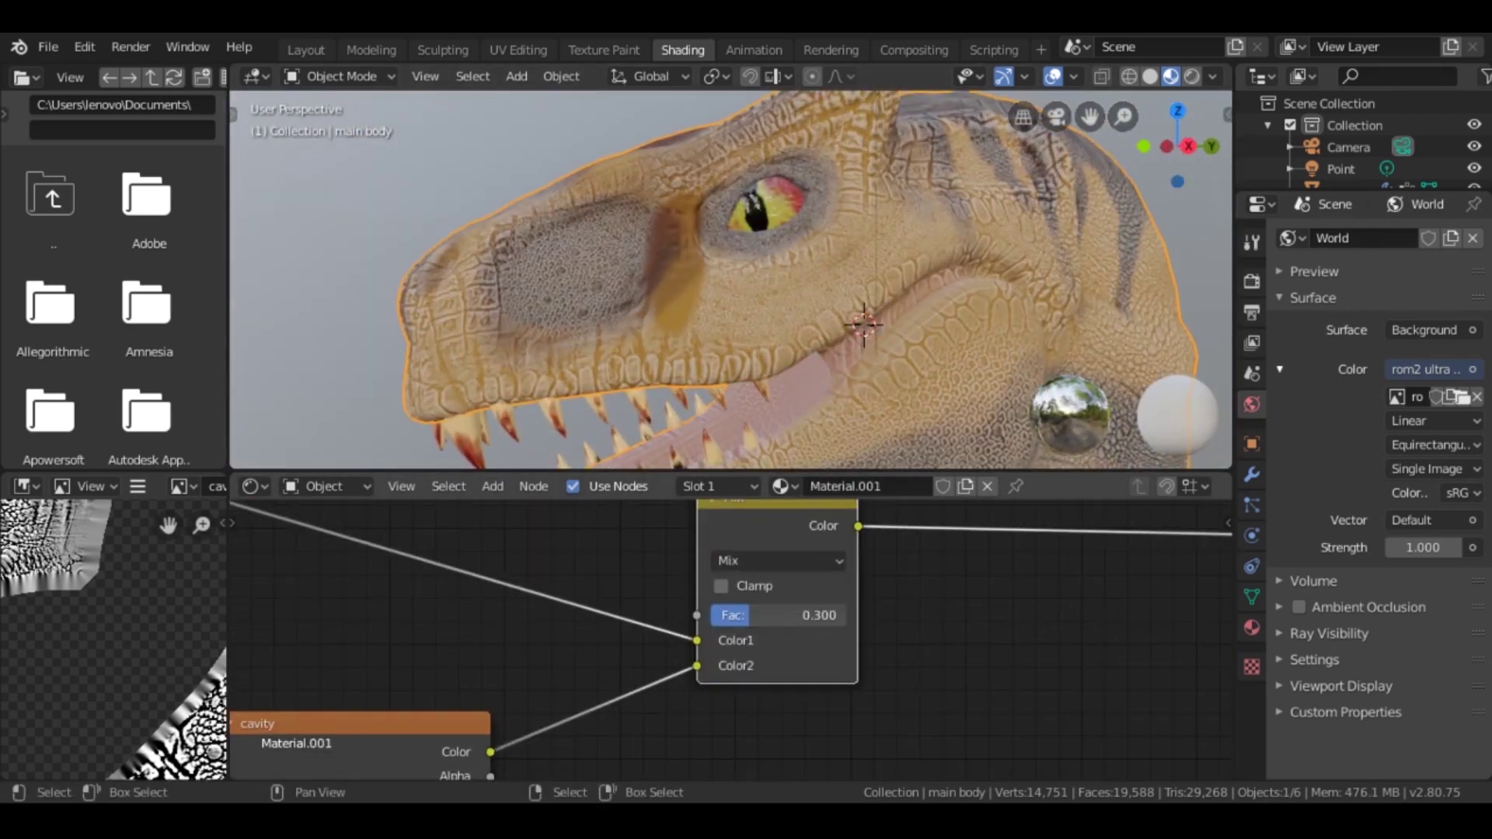
scroll(778, 622, "down", 3)
scroll(882, 666, "up", 2)
Step: Switch the mix node's blend mode to Soft Light
scroll(831, 556, "up", 1)
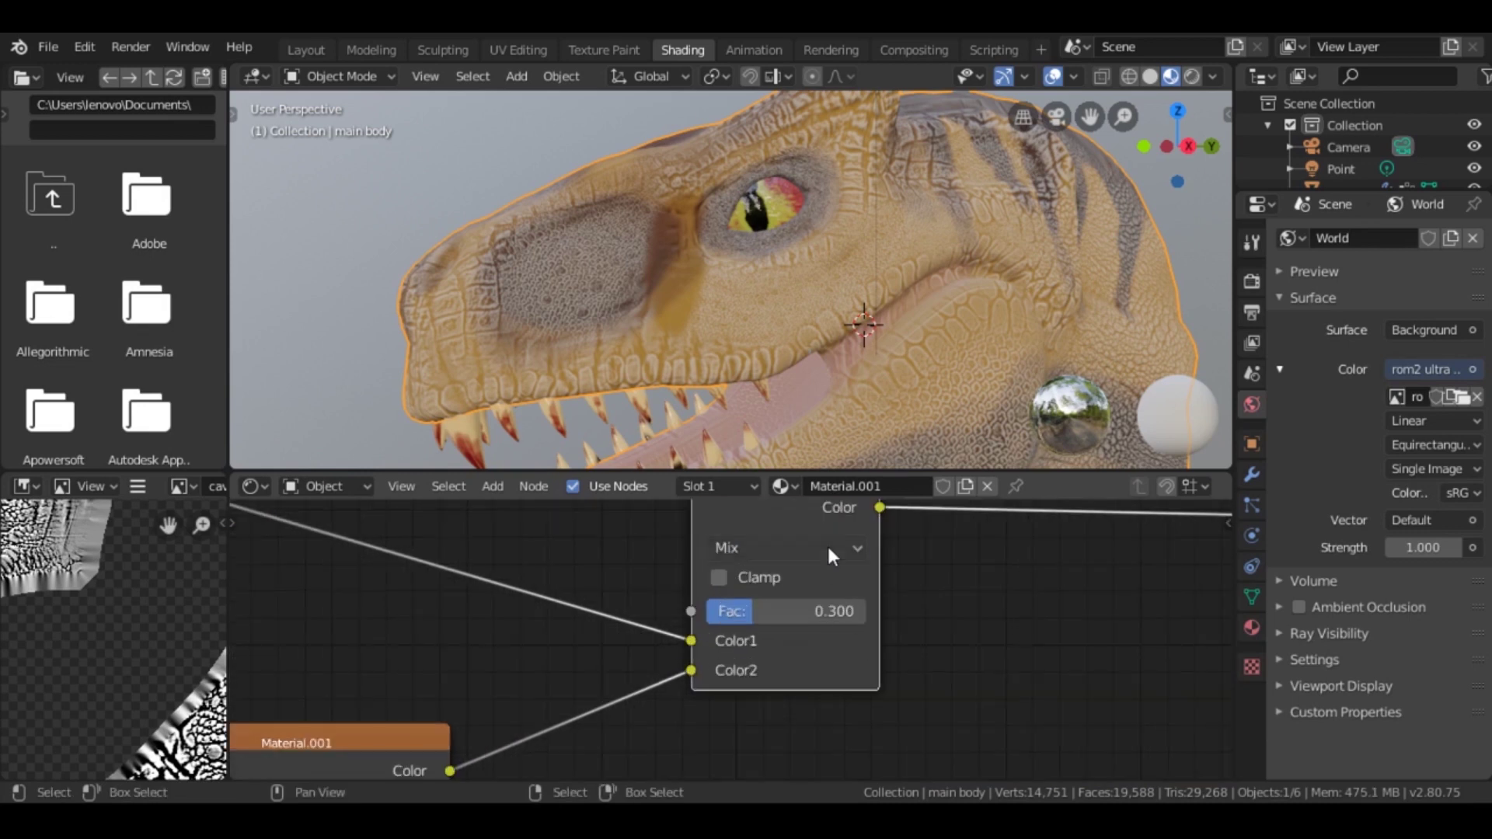
left_click(831, 556)
left_click(778, 510)
left_click_drag(778, 611, 843, 612)
middle_click_drag(855, 326, 949, 300)
scroll(806, 308, "up", 5)
middle_click_drag(806, 310, 832, 312)
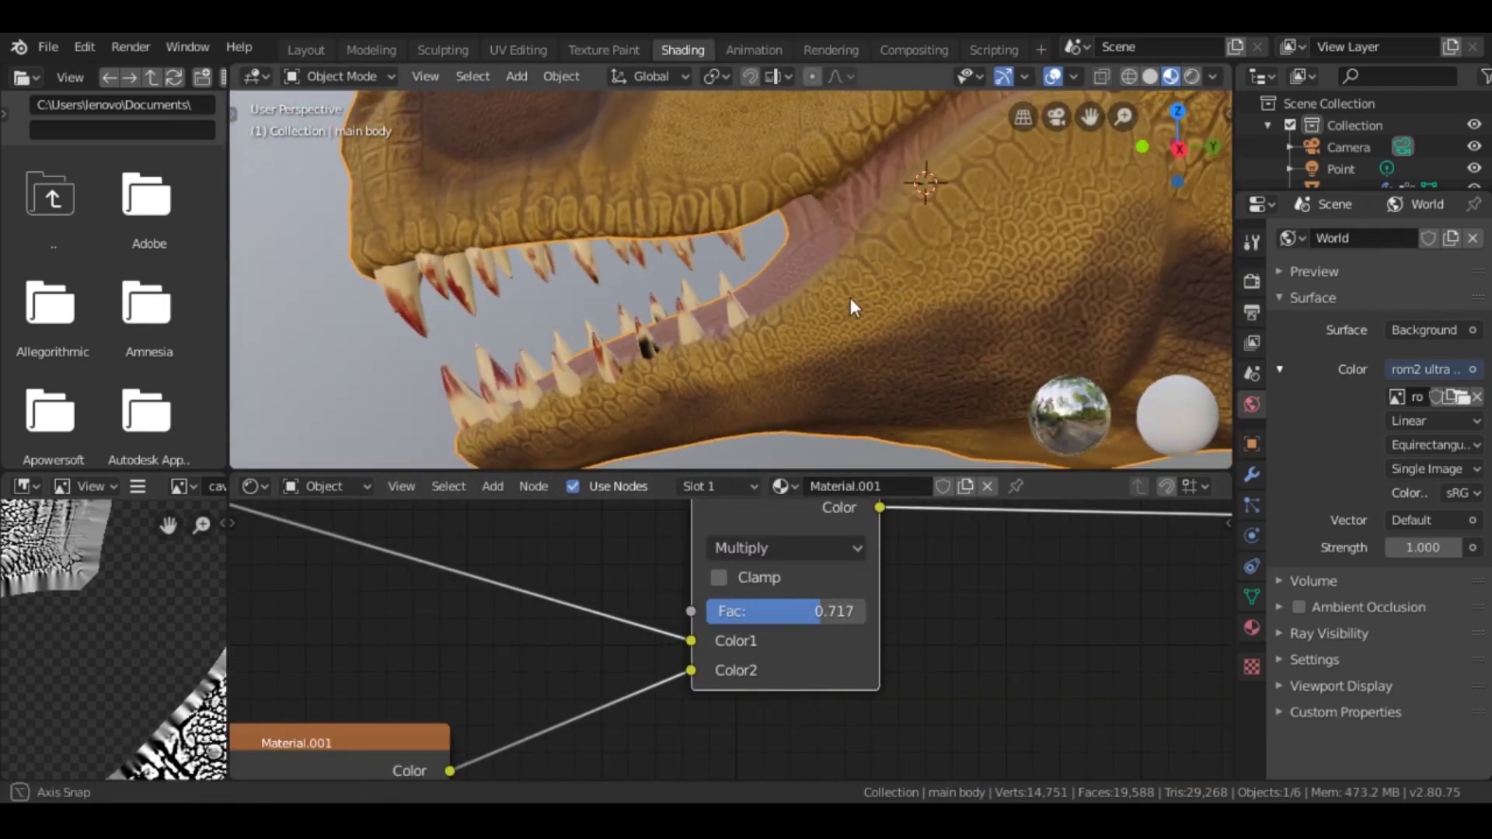
left_click(784, 548)
left_click(790, 204)
scroll(778, 312, "up", 1)
scroll(723, 610, "down", 1)
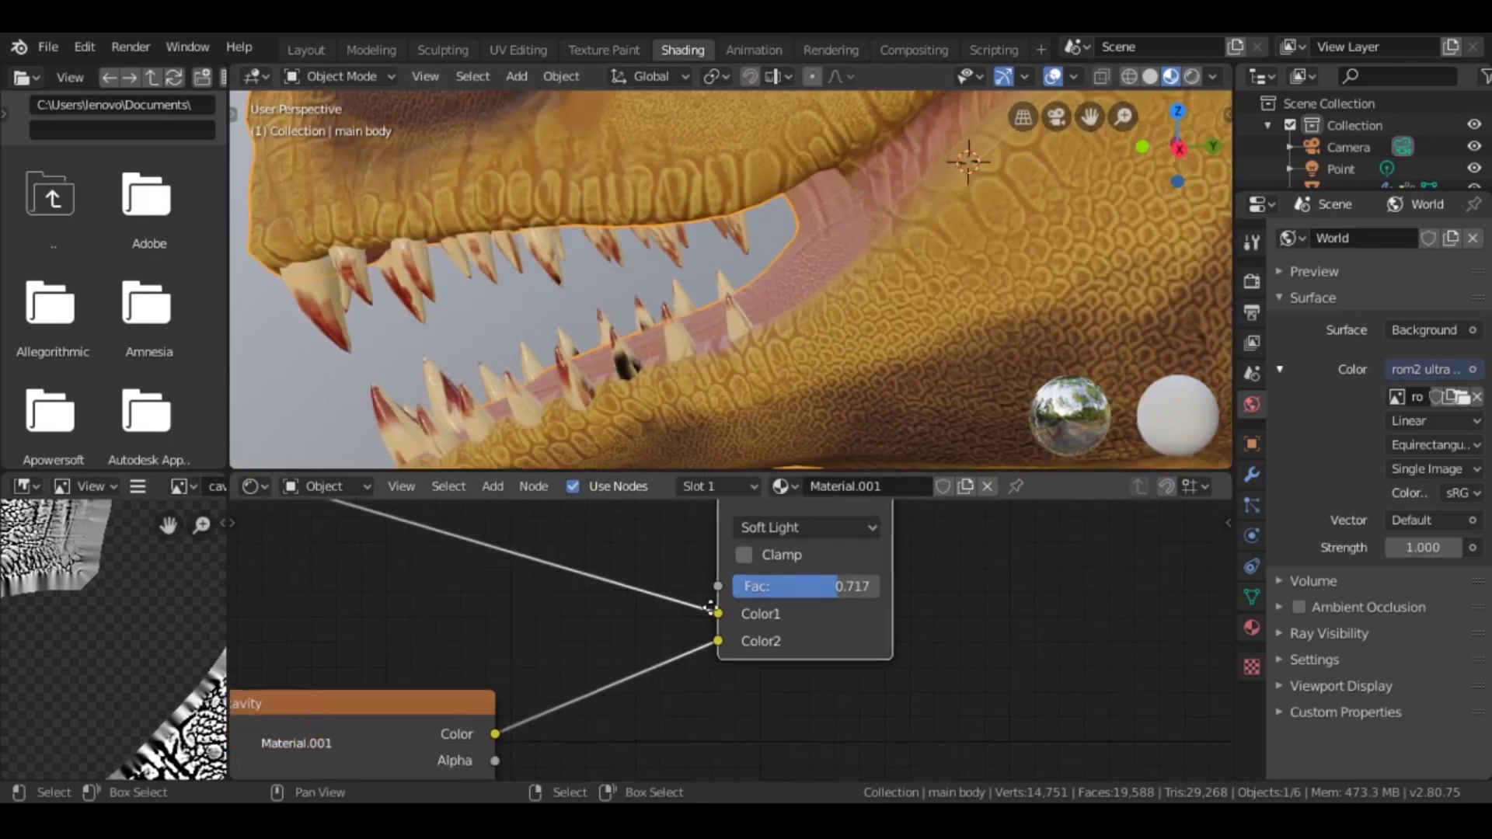
scroll(711, 609, "down", 2)
key("shift+a")
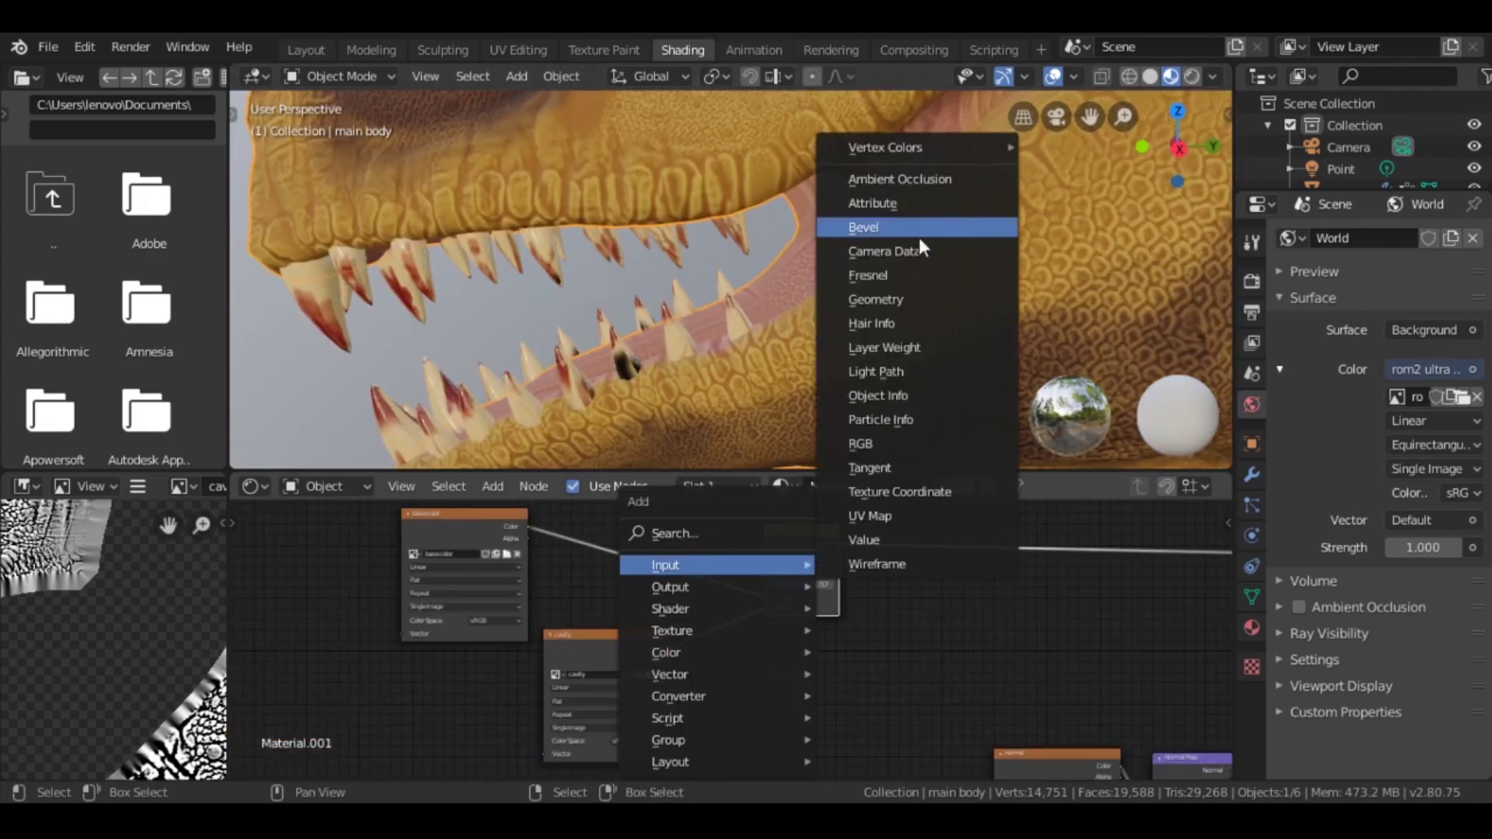
Step: Add an RGB node beside the cavity node and set it to a yellow-beige colour
left_click(860, 445)
left_click(789, 699)
left_click_drag(583, 636, 451, 652)
scroll(1006, 187, "down", 3)
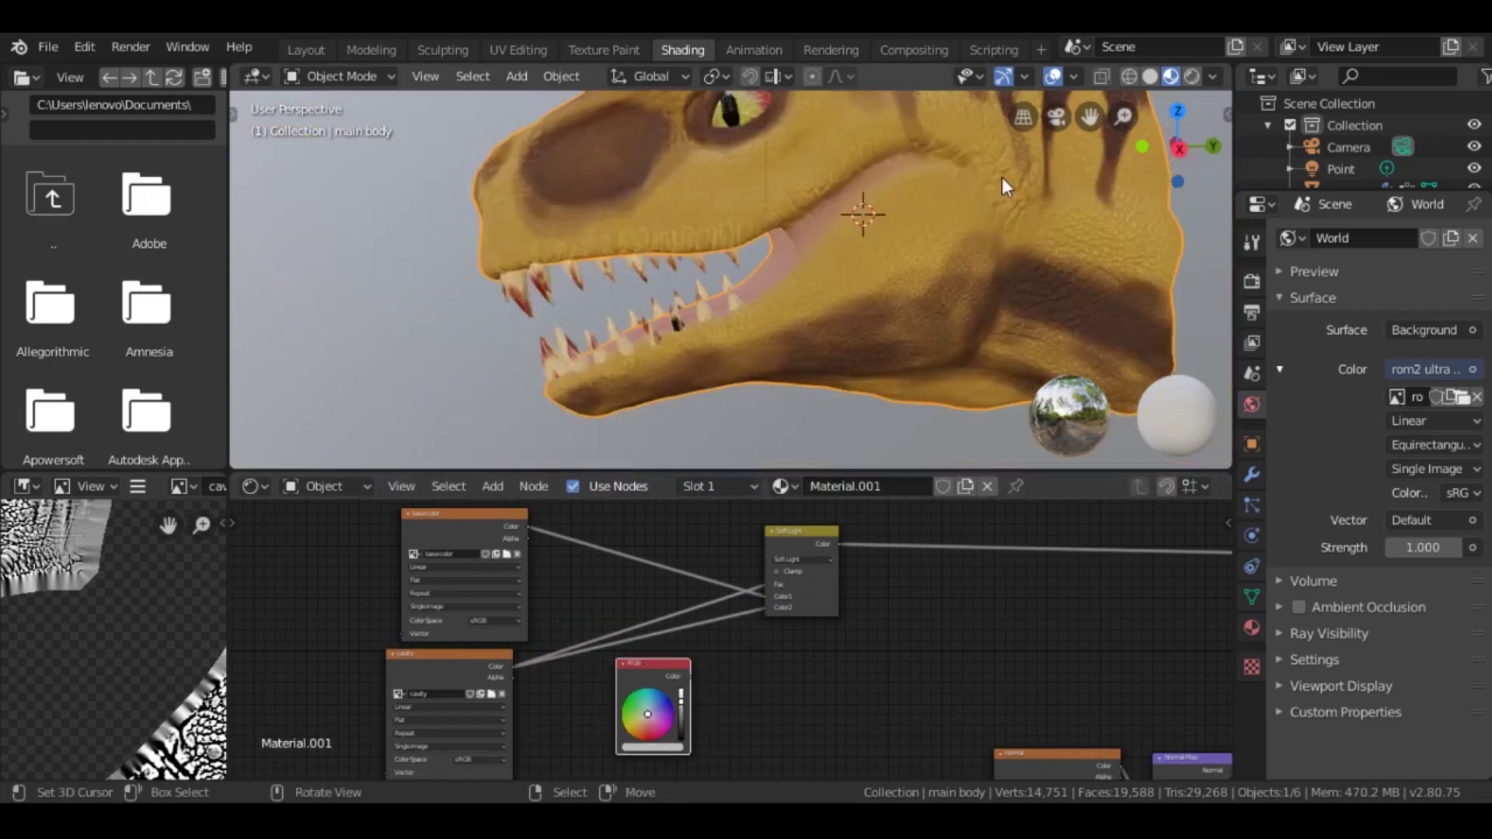
scroll(1006, 187, "up", 2)
left_click(642, 722)
scroll(653, 732, "up", 5)
left_click_drag(604, 634, 599, 634)
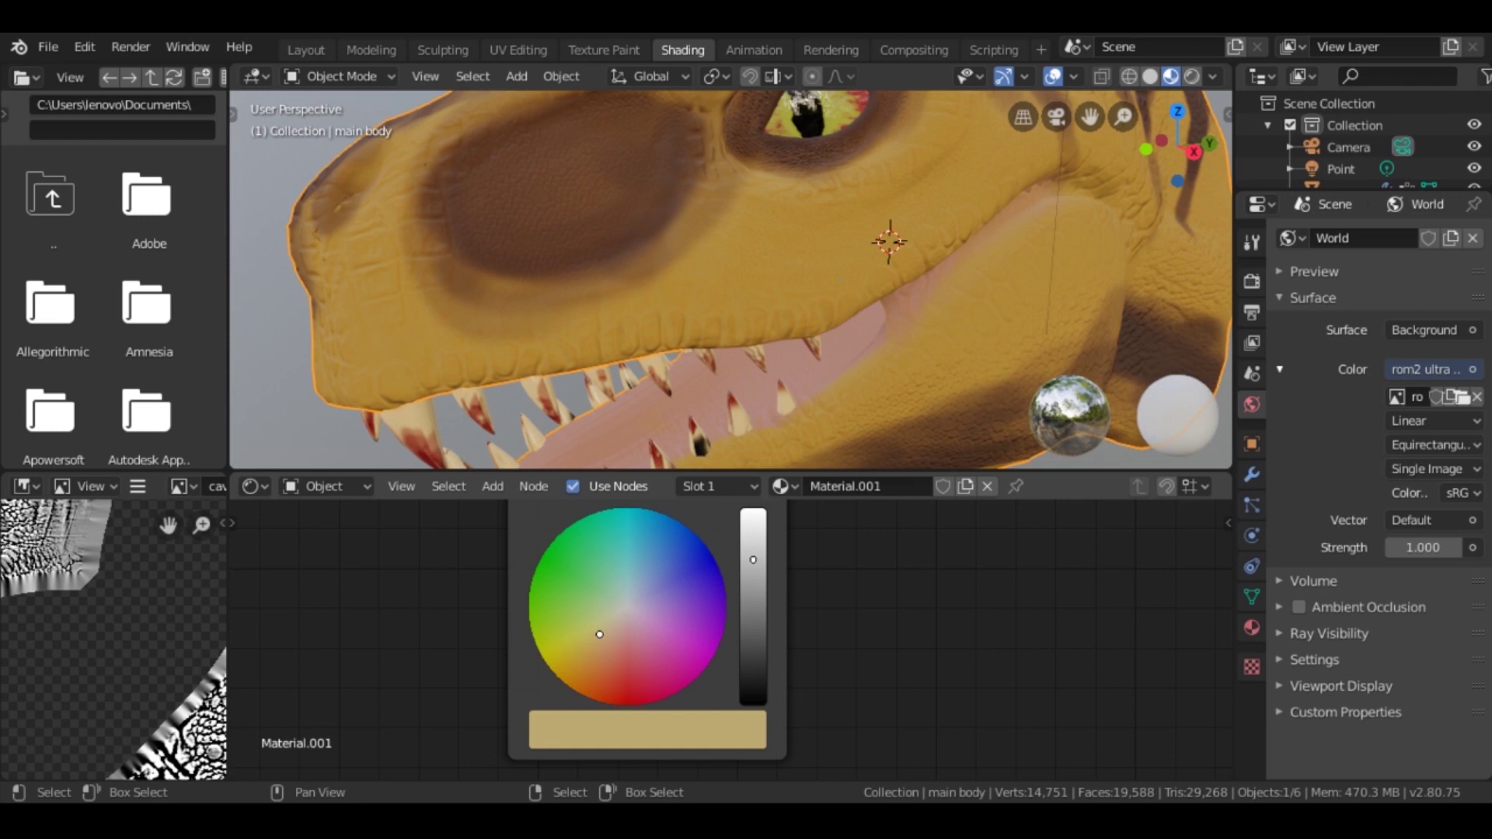
Step: Link the beige RGB colour into the Soft Light Mix node's Color input
scroll(731, 638, "down", 2)
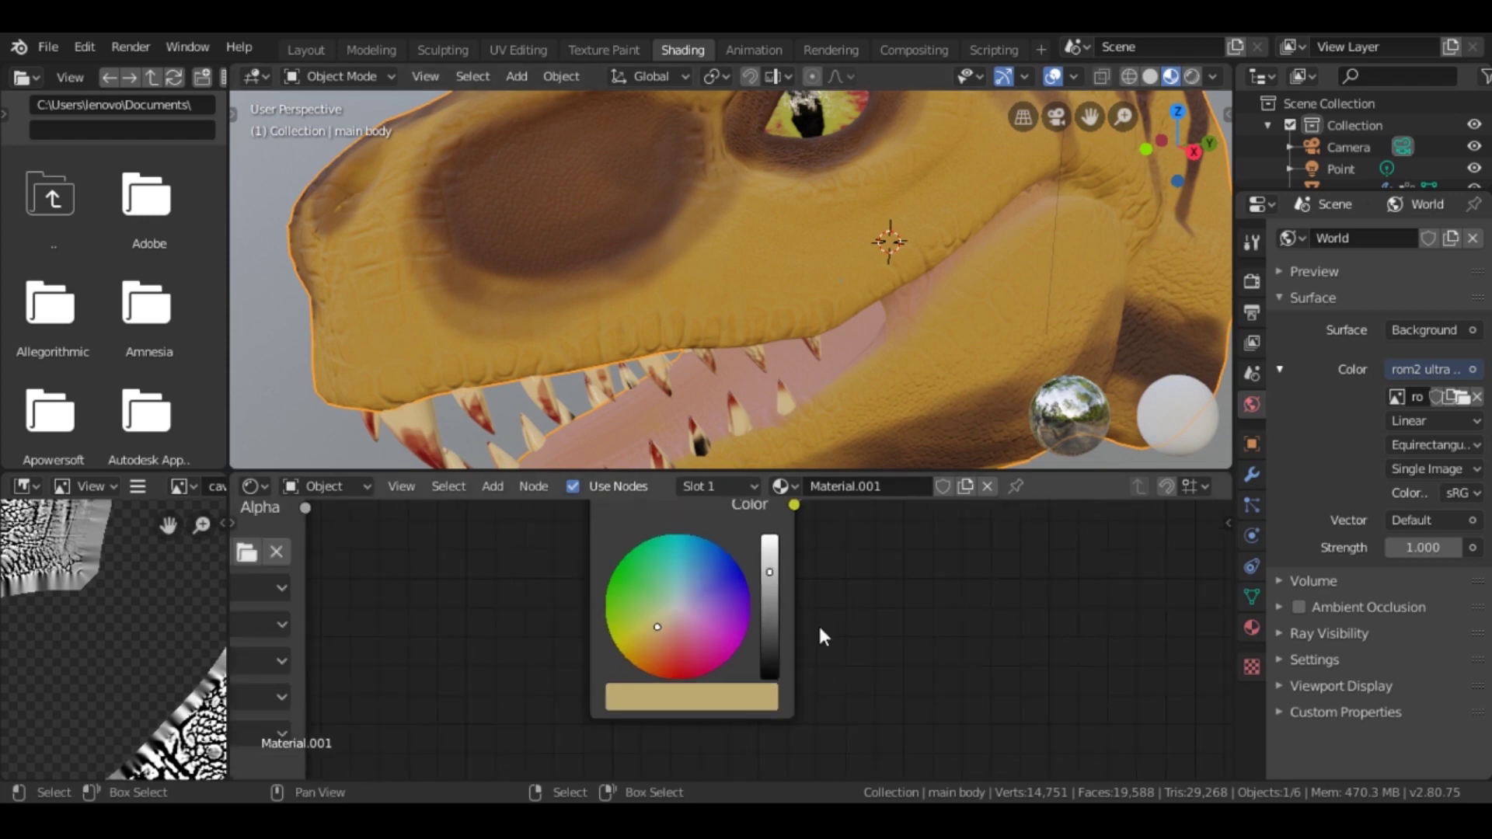
scroll(732, 638, "down", 1)
scroll(731, 637, "up", 1)
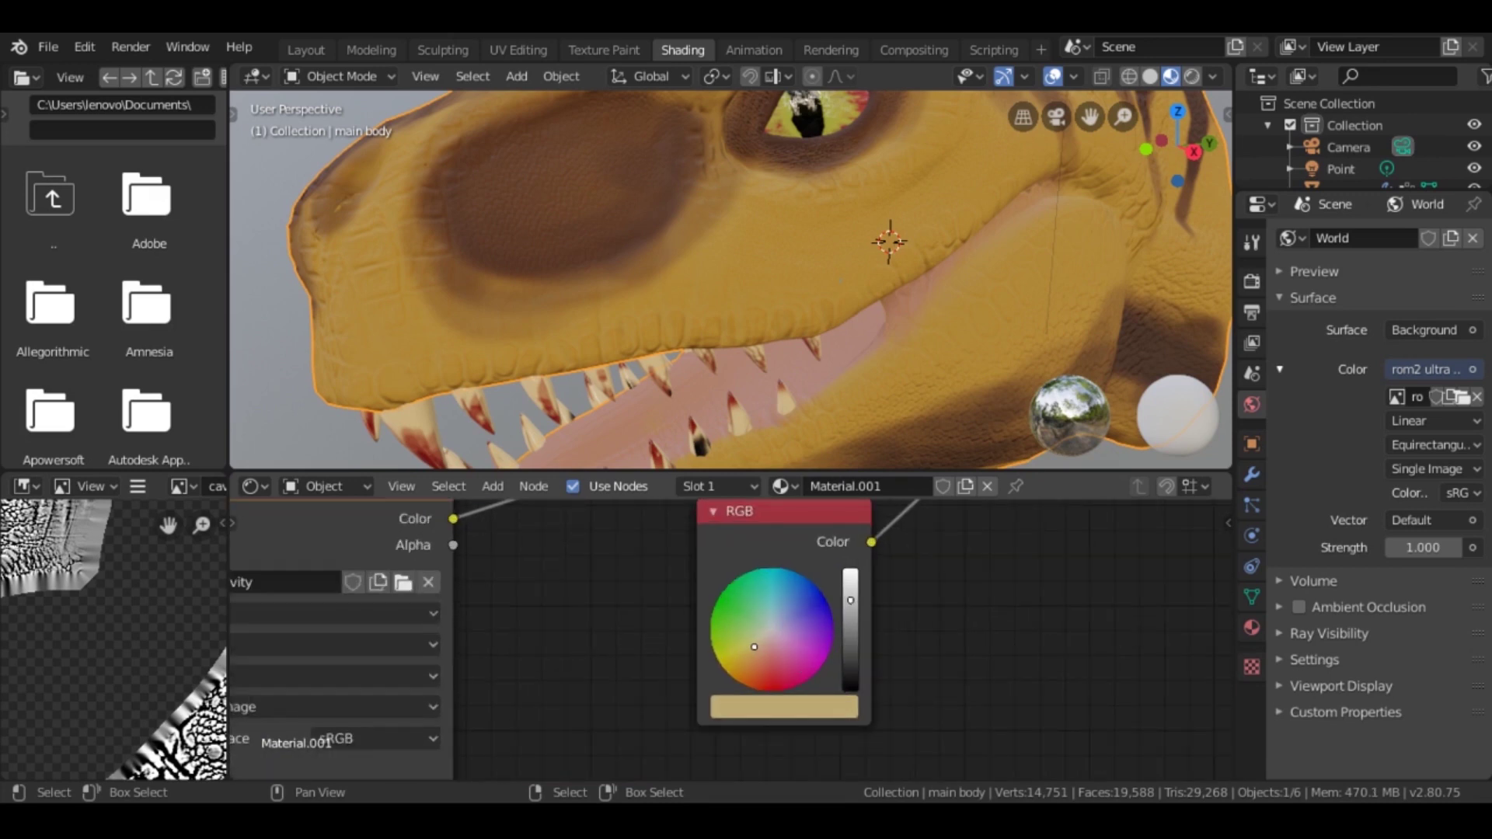
scroll(778, 607, "down", 2)
middle_click_drag(755, 558, 538, 724)
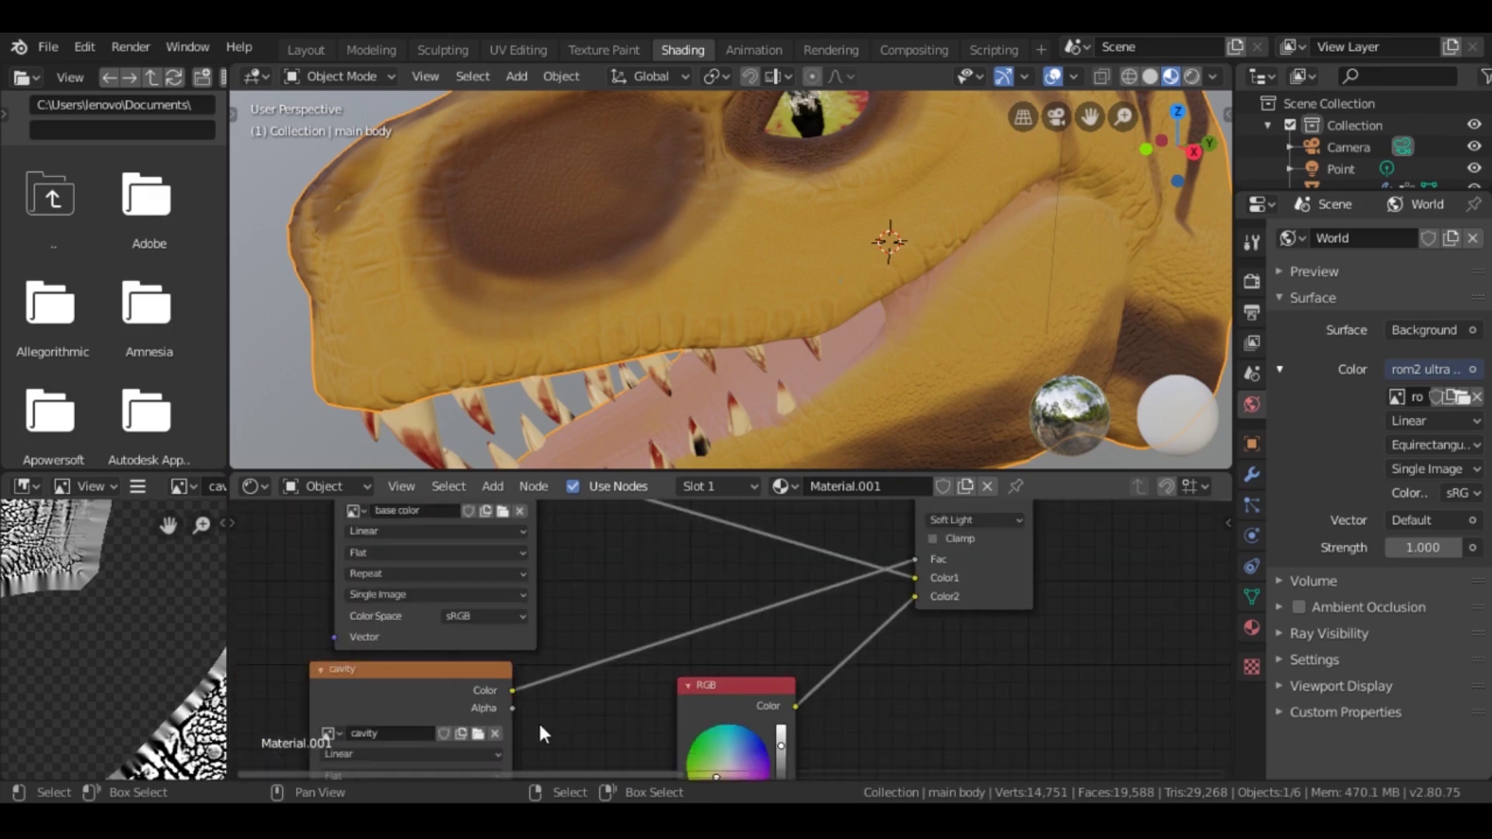
scroll(780, 589, "up", 3)
middle_click_drag(716, 257, 741, 269)
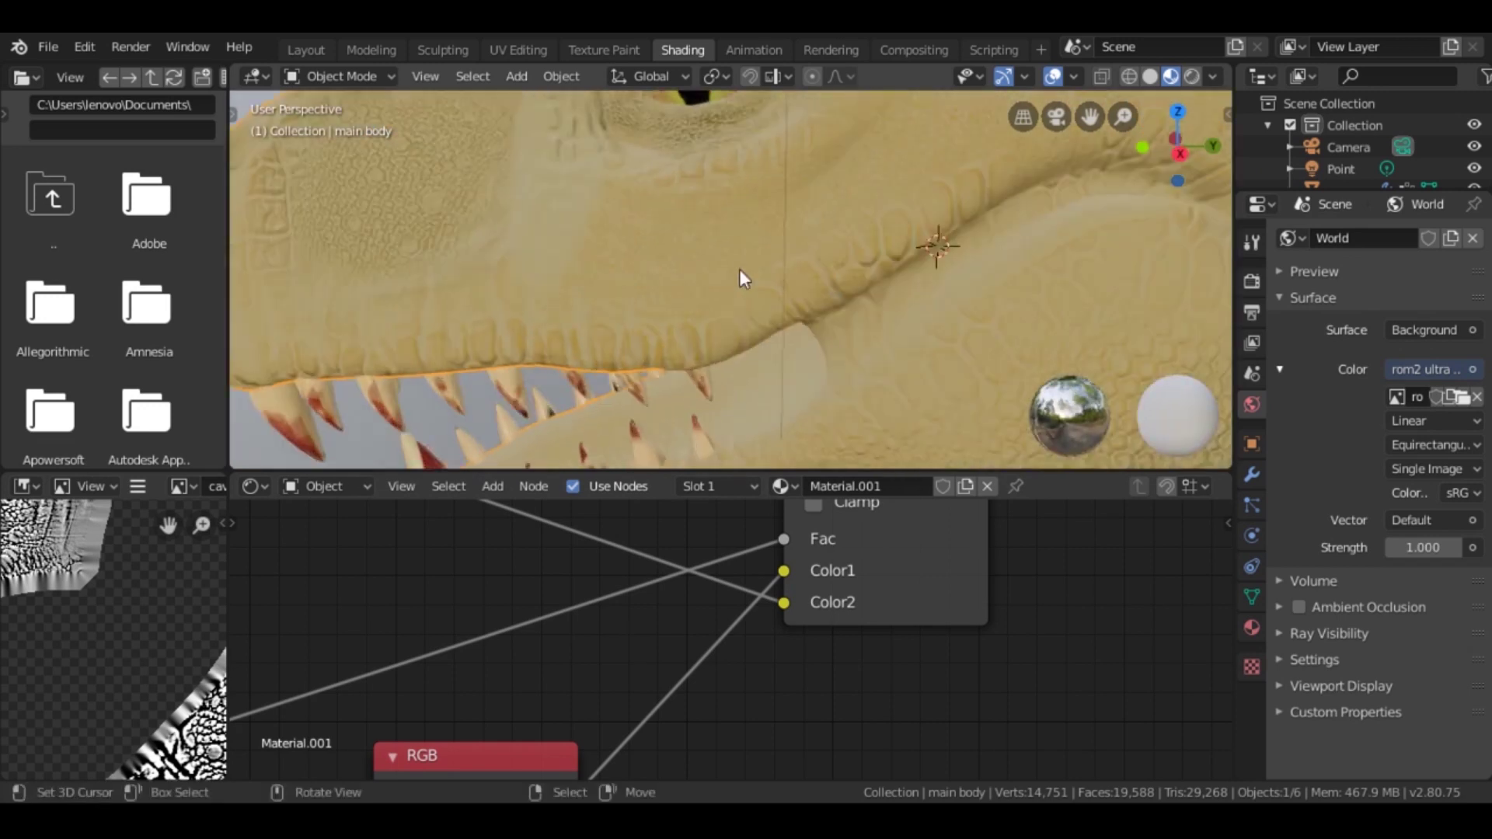
scroll(741, 269, "up", 3)
middle_click_drag(673, 654, 734, 564)
scroll(778, 295, "down", 2)
scroll(903, 261, "down", 3)
middle_click_drag(902, 261, 871, 258)
middle_click_drag(890, 700, 728, 563)
Step: Orbit to a side view and preview the orange head in Rendered shading
scroll(778, 311, "up", 3)
middle_click_drag(778, 312, 800, 304)
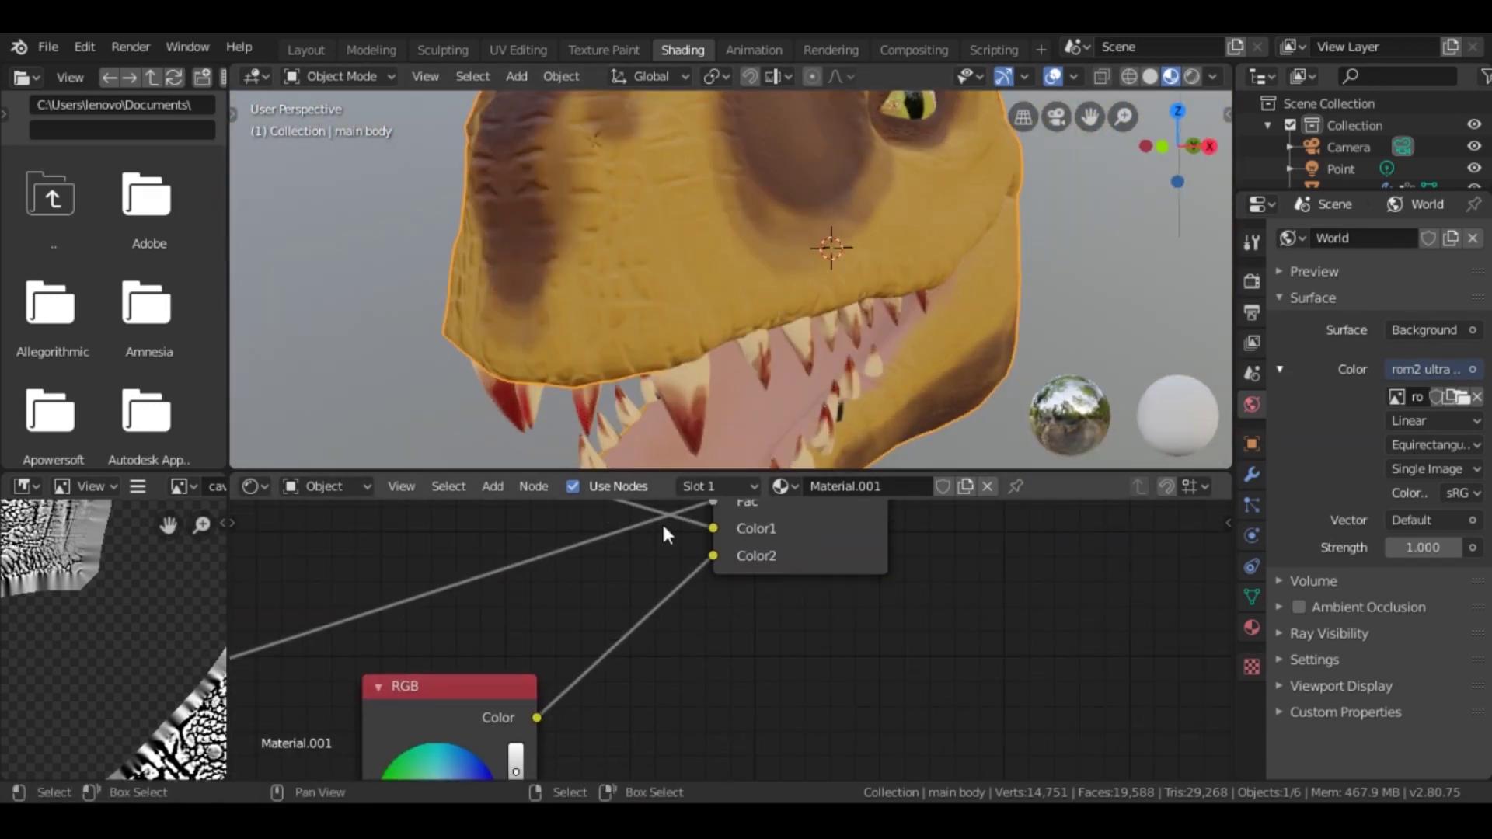
middle_click_drag(528, 746, 605, 569)
scroll(854, 271, "down", 3)
middle_click_drag(855, 271, 1011, 195)
left_click(1192, 76)
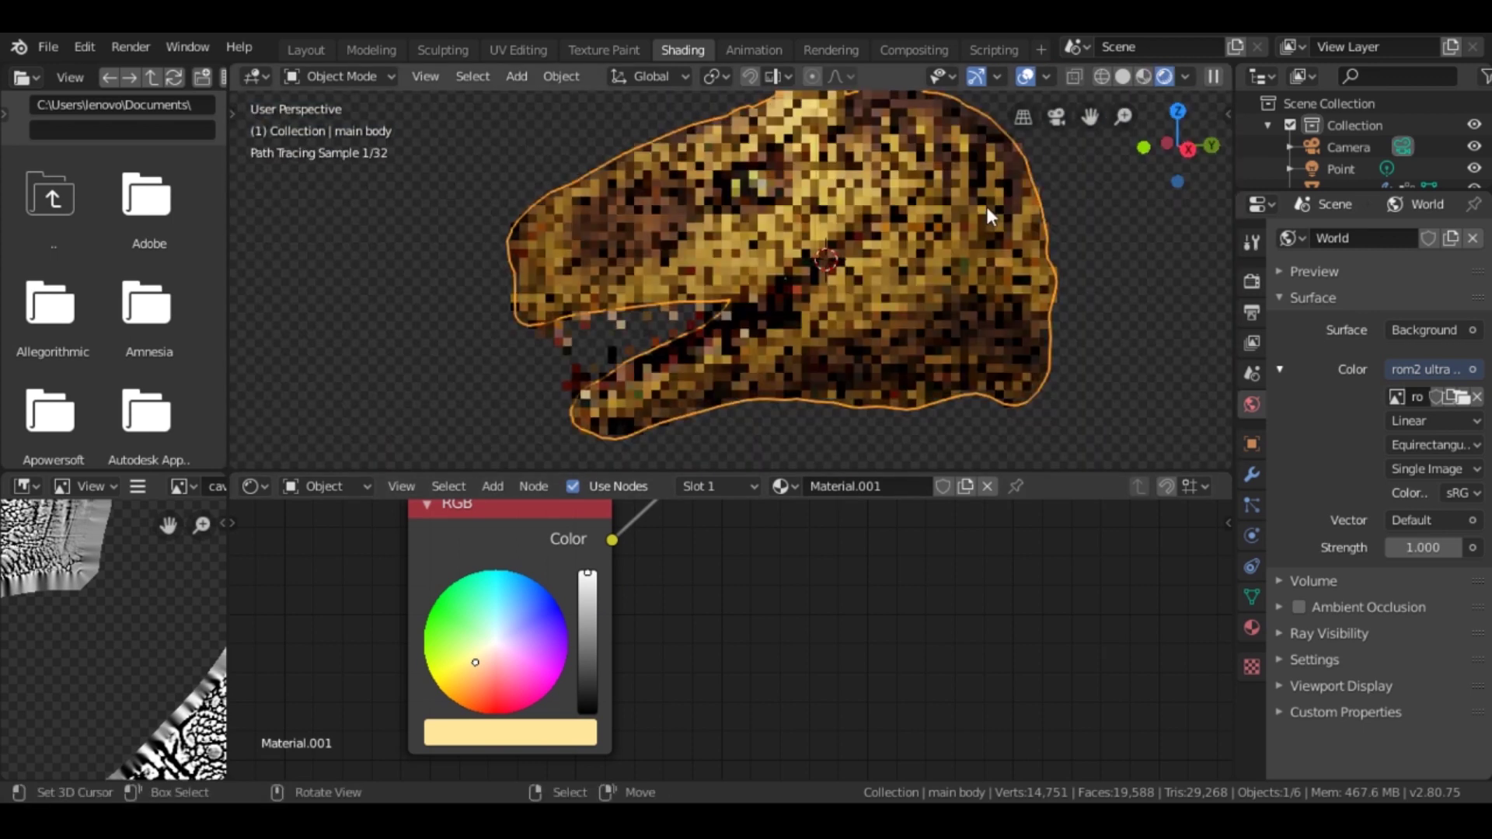